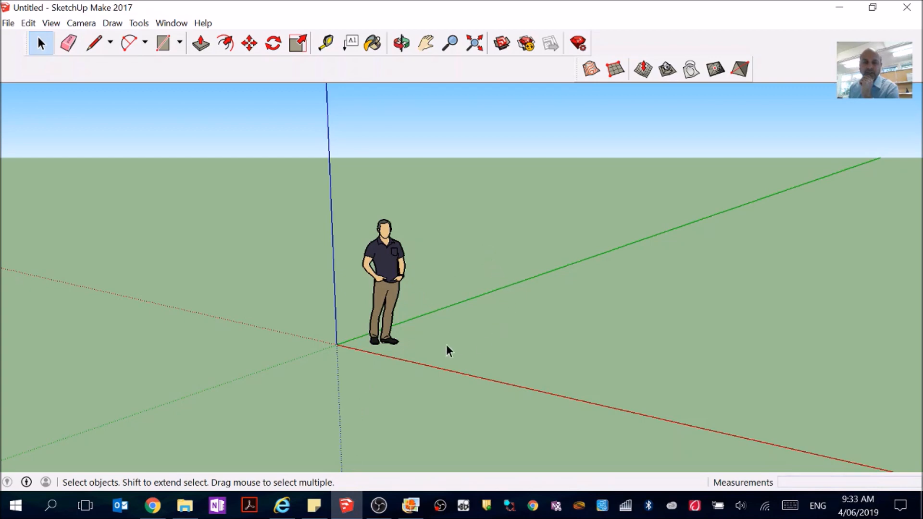
Step: Delete the default person figure and switch the camera to the standard Front view
drag(336, 191, 443, 368)
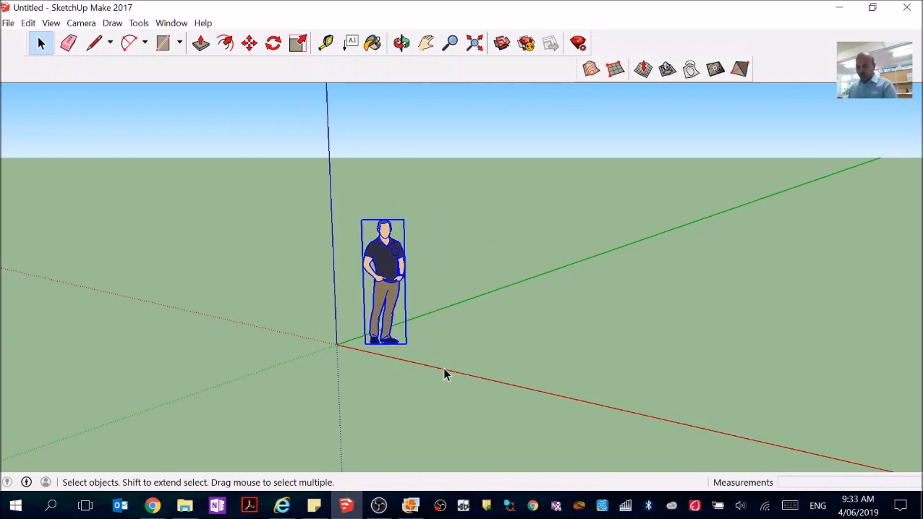
key(Delete)
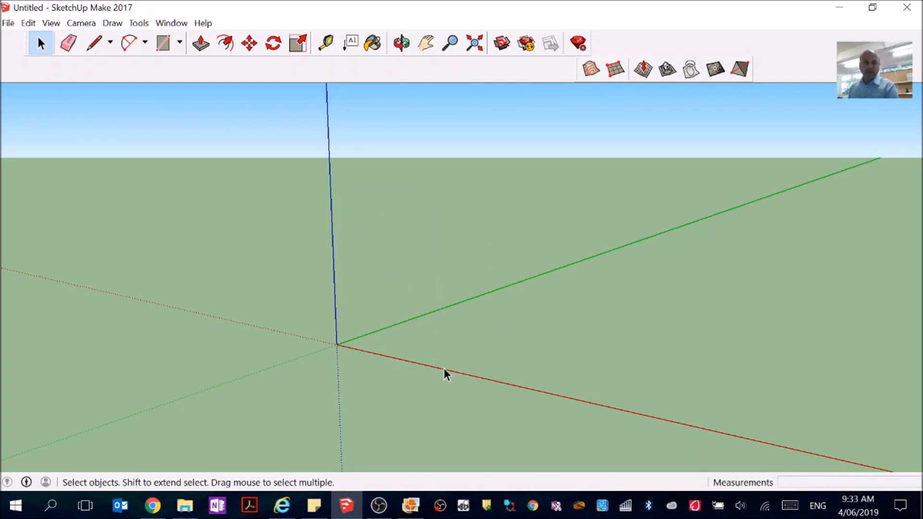
click(81, 23)
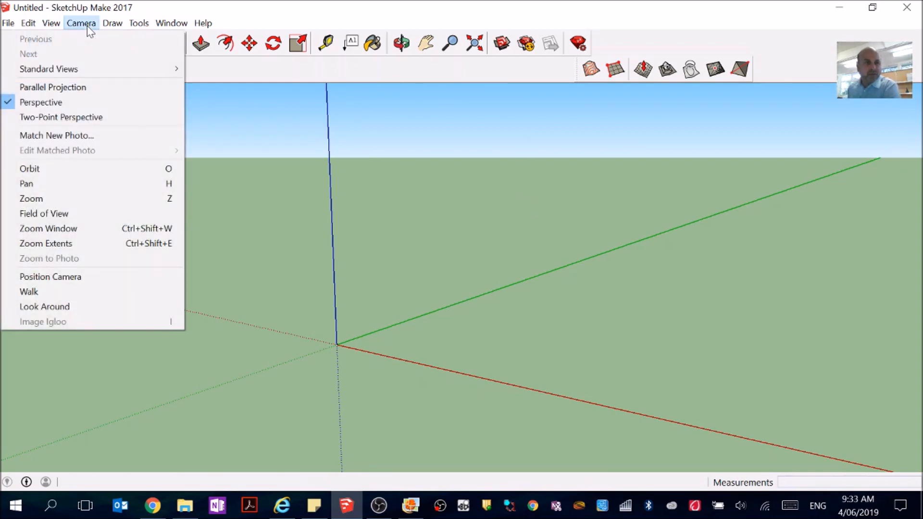
mouse_move(91, 70)
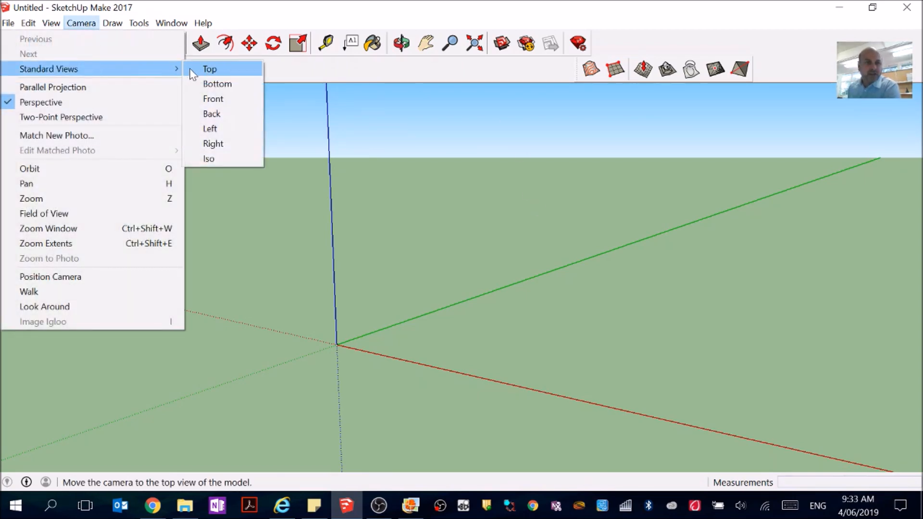
click(223, 99)
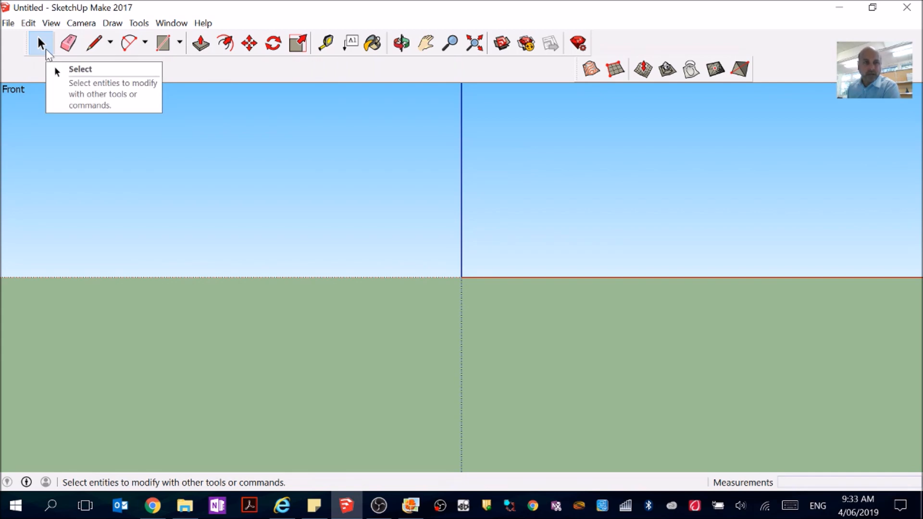
click(145, 44)
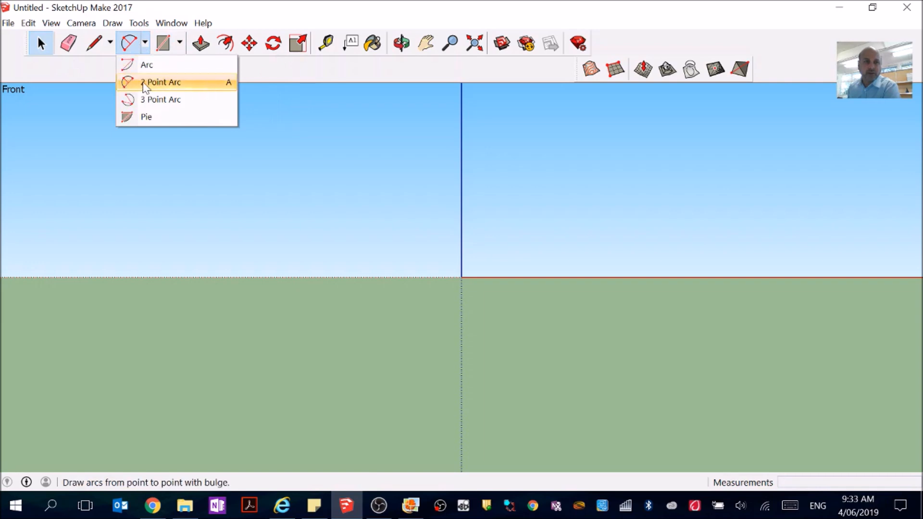
click(282, 95)
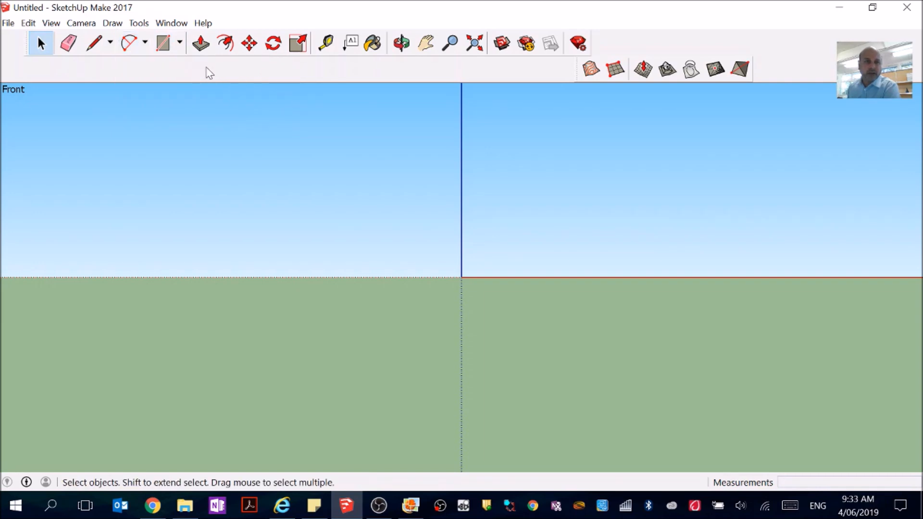
click(181, 44)
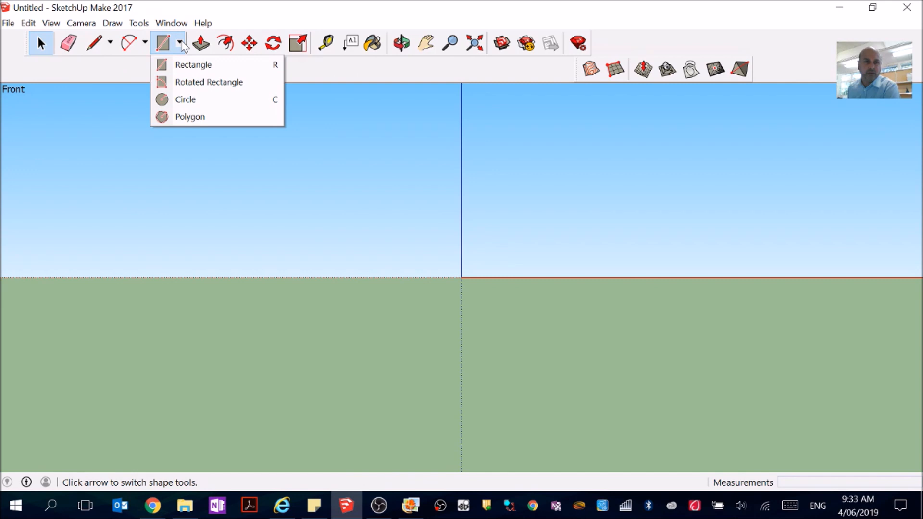
click(182, 42)
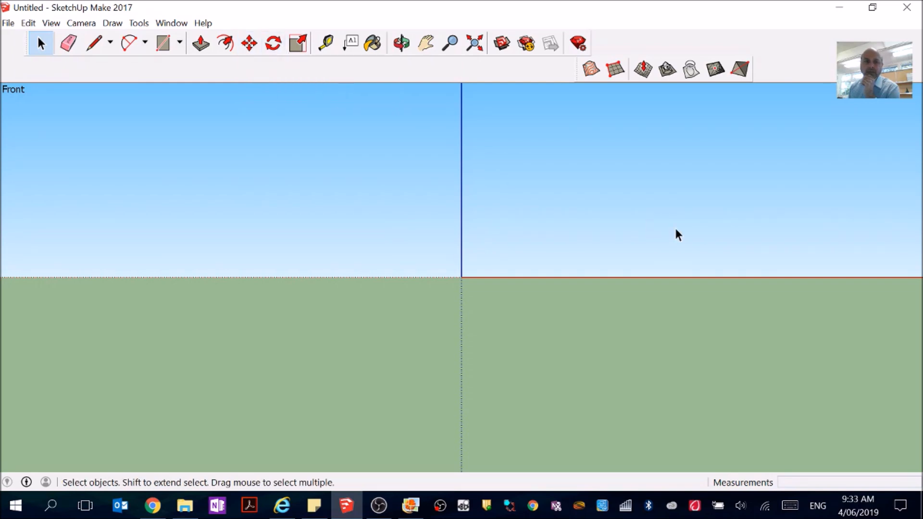
Step: Draw an upright rectangle about 3.92 m by 2.74 m beside the blue axis, just above the red axis
middle_drag(686, 250, 692, 292)
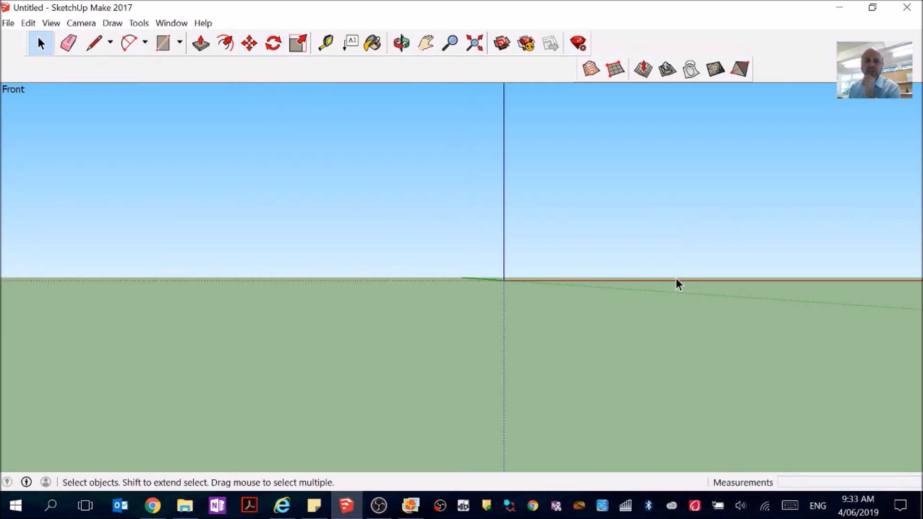
click(163, 43)
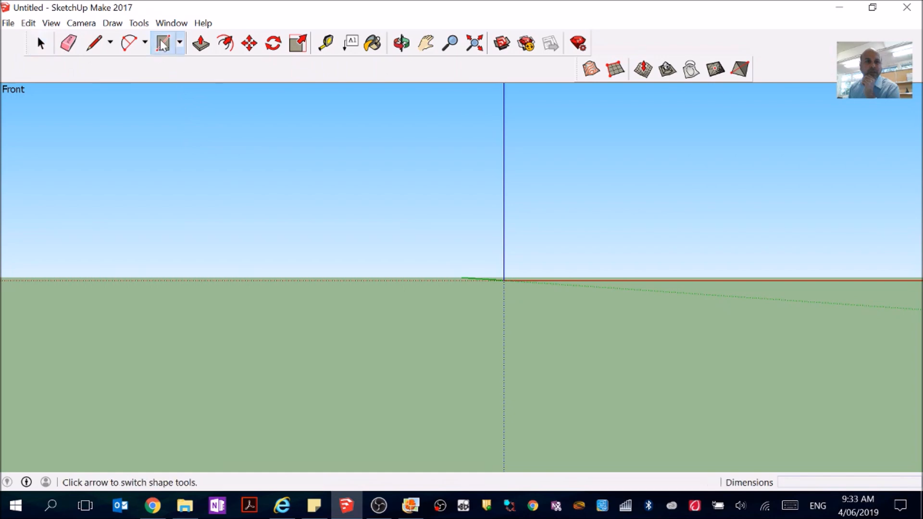
click(152, 116)
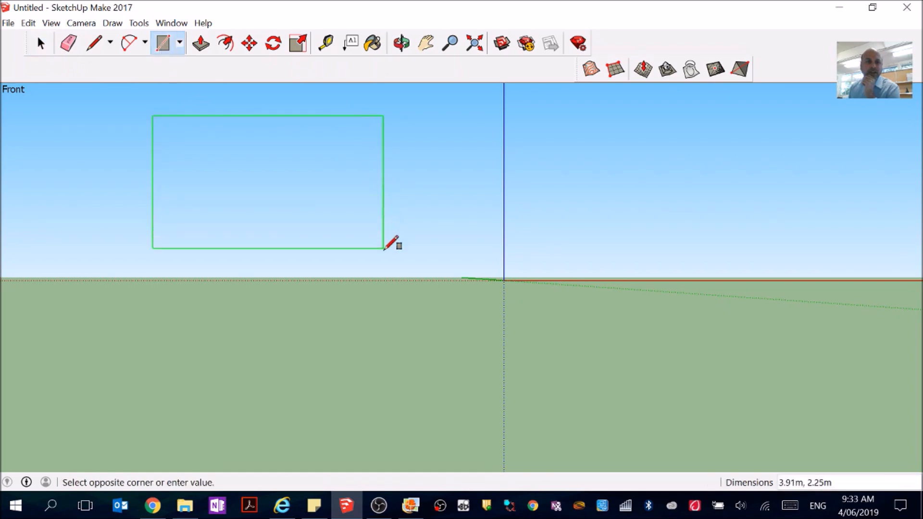
click(384, 277)
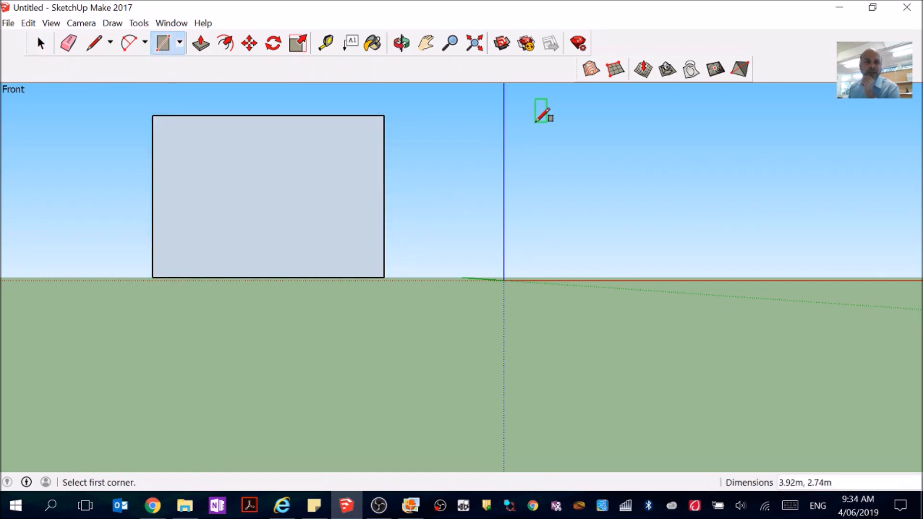
Step: Create a material using the Desktop image IMG_20190602_130713.jpg as its texture and paint the rectangle with it
click(373, 43)
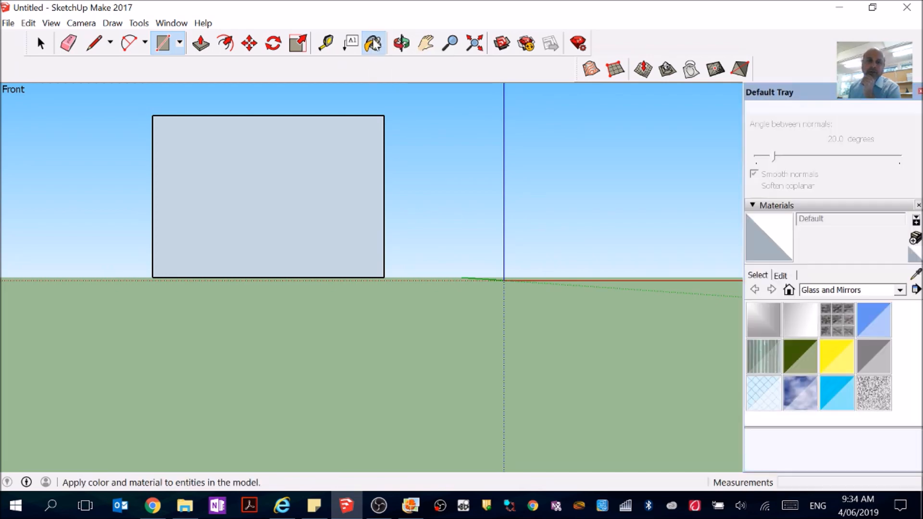
click(915, 238)
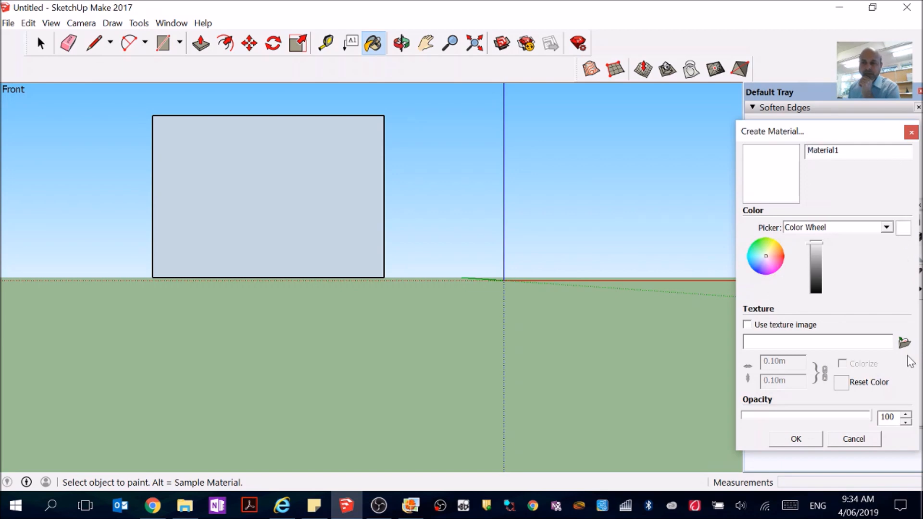
click(904, 343)
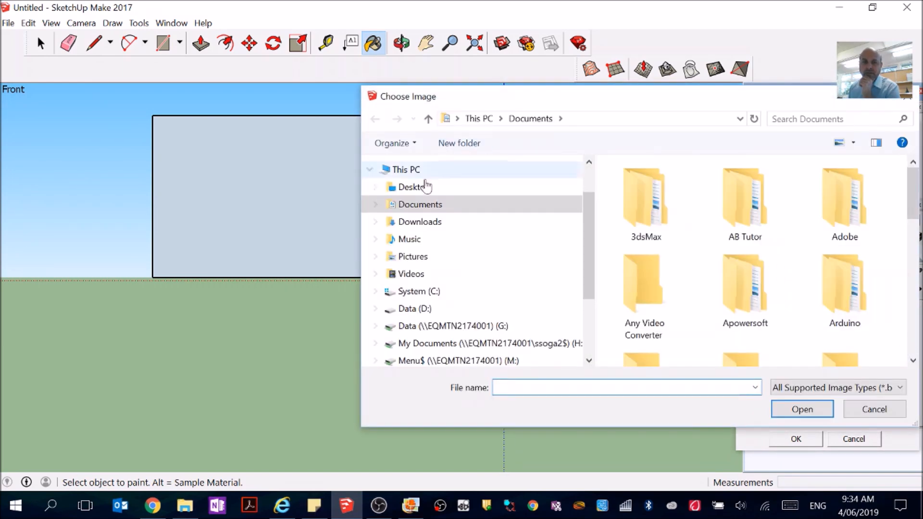
click(423, 189)
scroll(791, 288, down, 5)
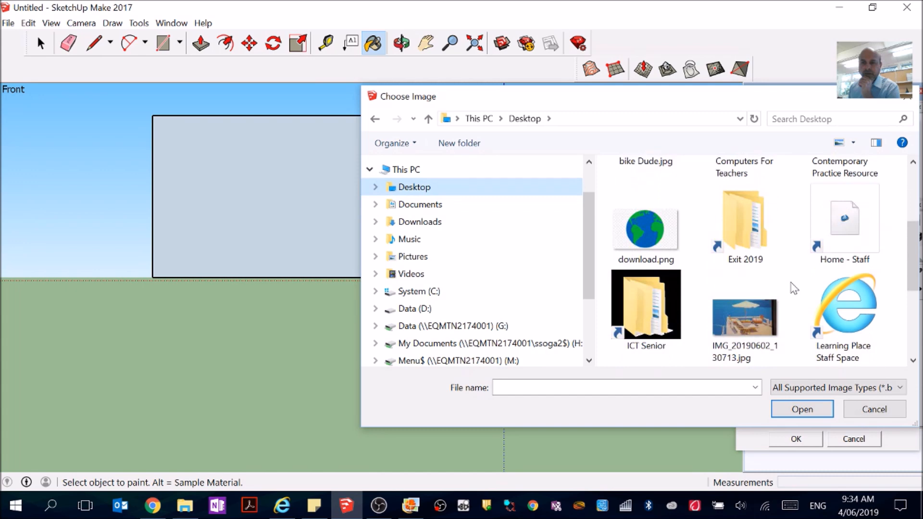
scroll(785, 278, up, 2)
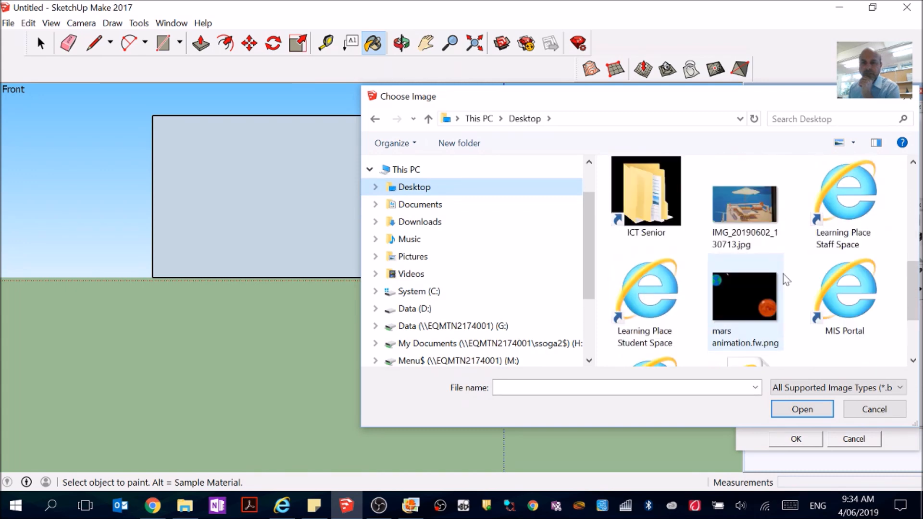
click(738, 206)
click(802, 409)
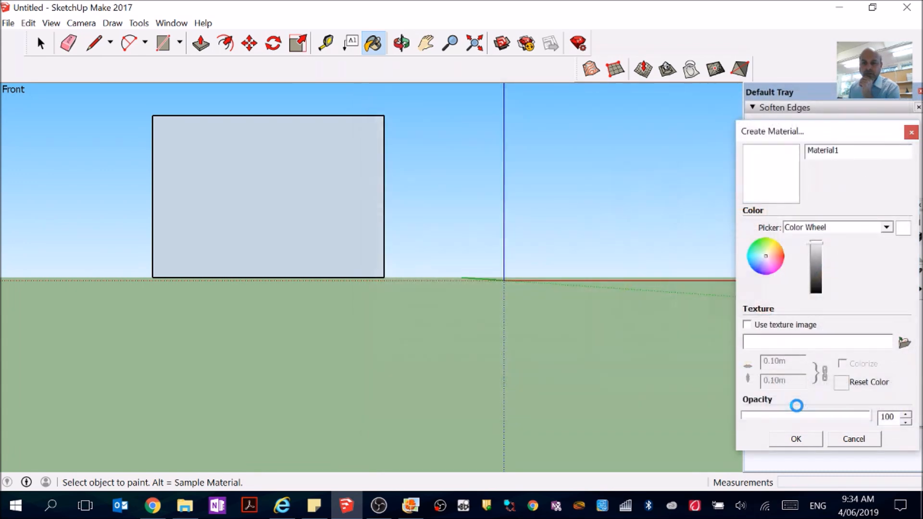
click(803, 437)
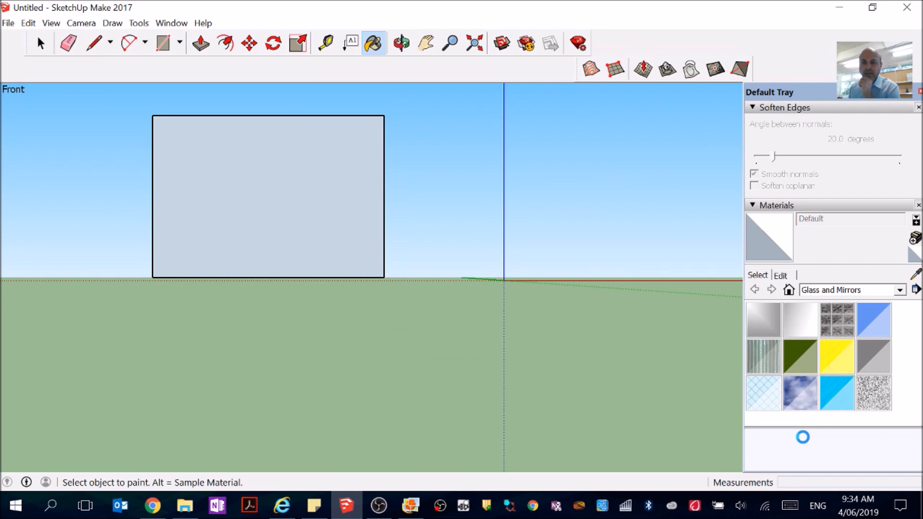
click(278, 155)
Step: Reposition the rectangle's texture, enlarging the photo to nearly the face's width and aligning it with the face's upper-left corner
right_click(197, 146)
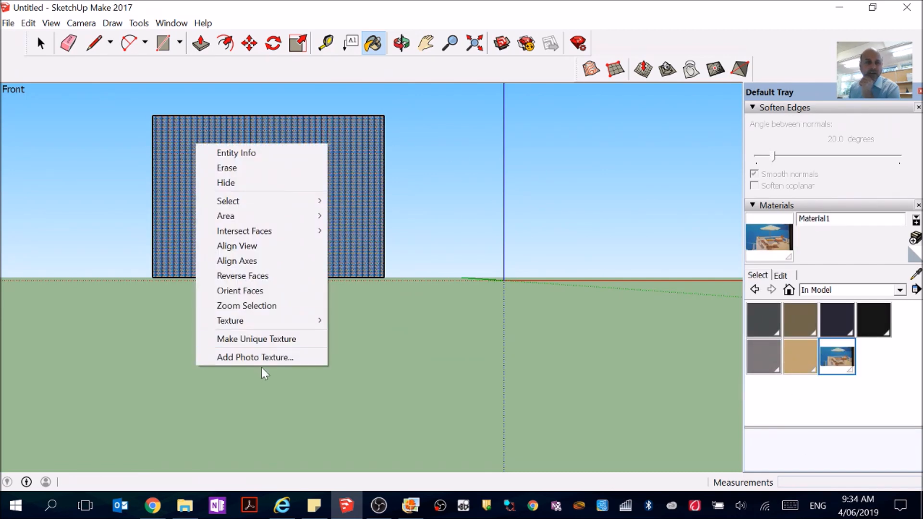
mouse_move(272, 320)
click(139, 325)
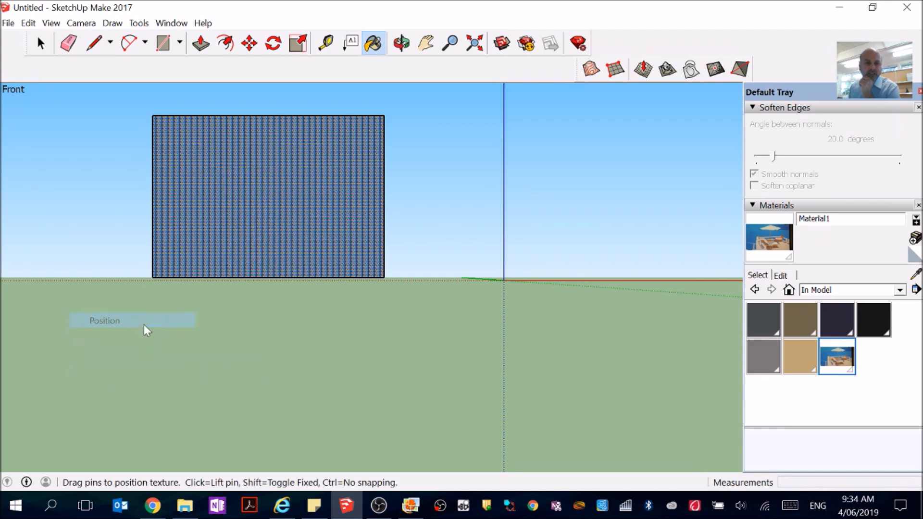
drag(214, 145, 412, 147)
drag(322, 189, 273, 165)
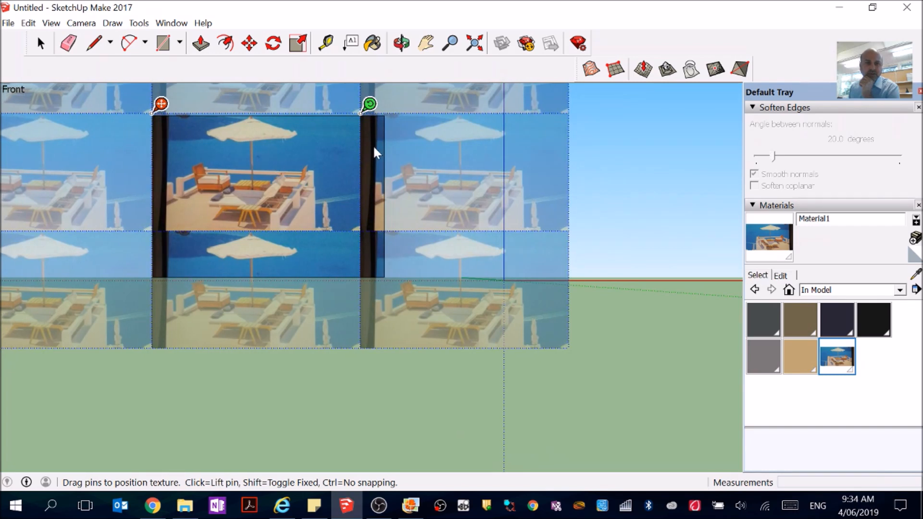
drag(369, 106, 372, 106)
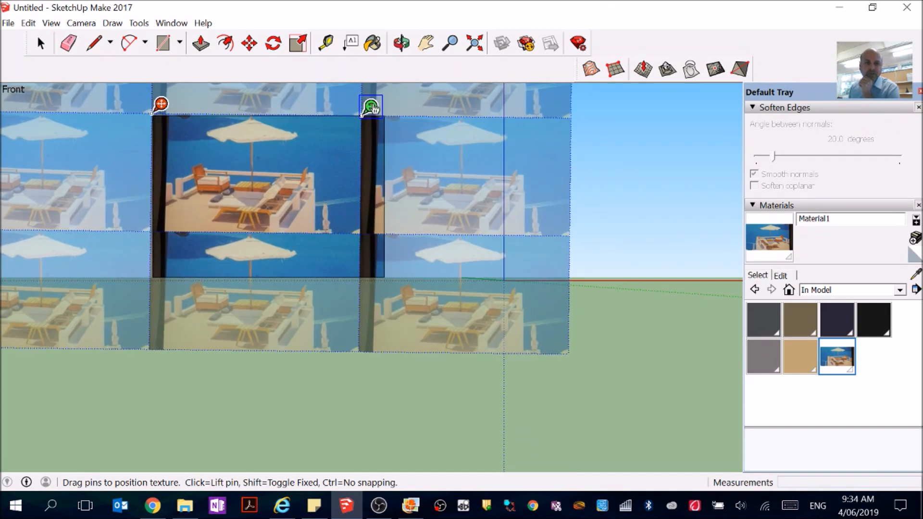
click(657, 206)
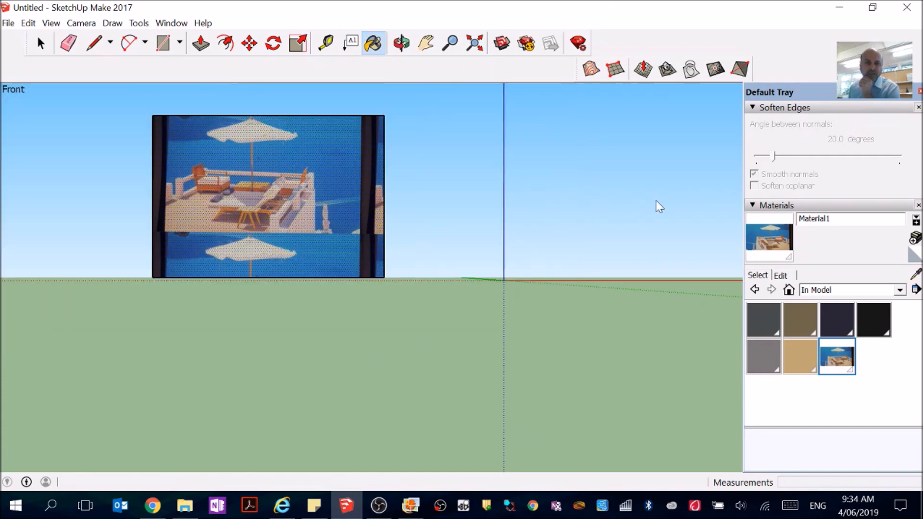
Step: Flip the rectangle's photo texture Left/Right and shift it slightly sideways on the face
right_click(245, 167)
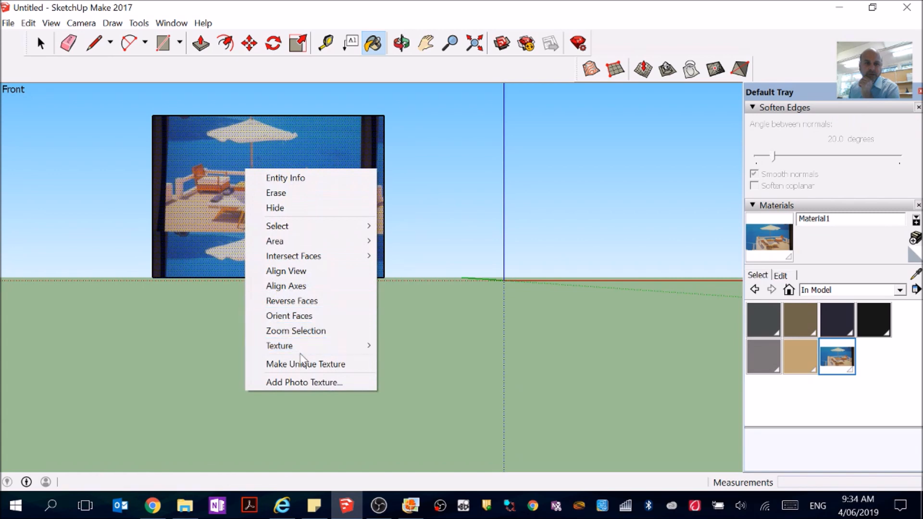
mouse_move(307, 342)
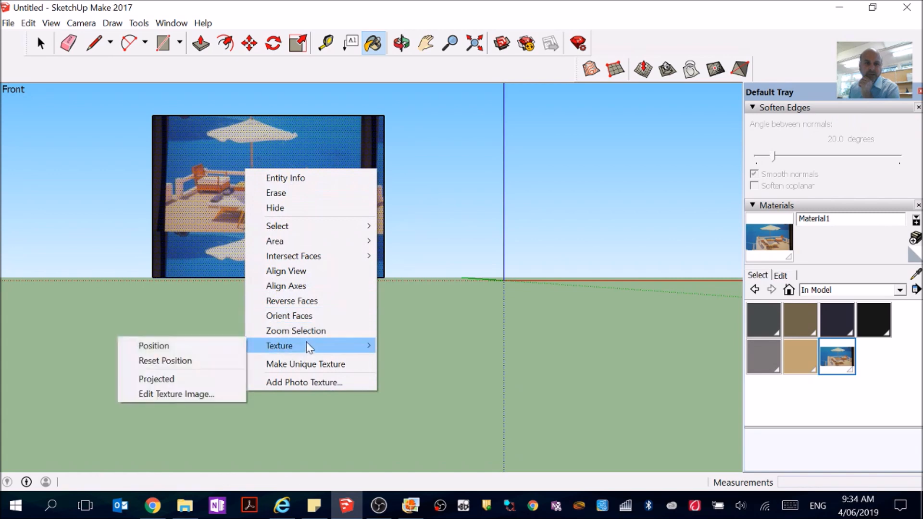
click(177, 347)
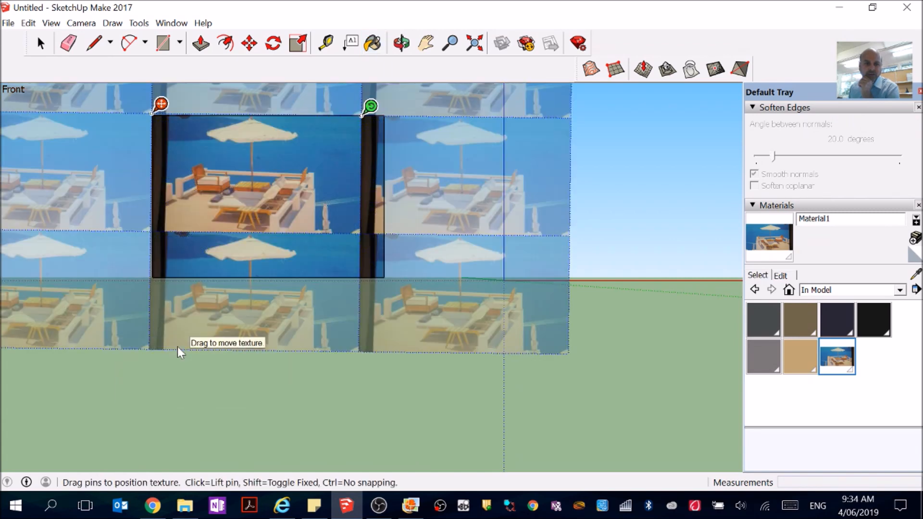
right_click(272, 162)
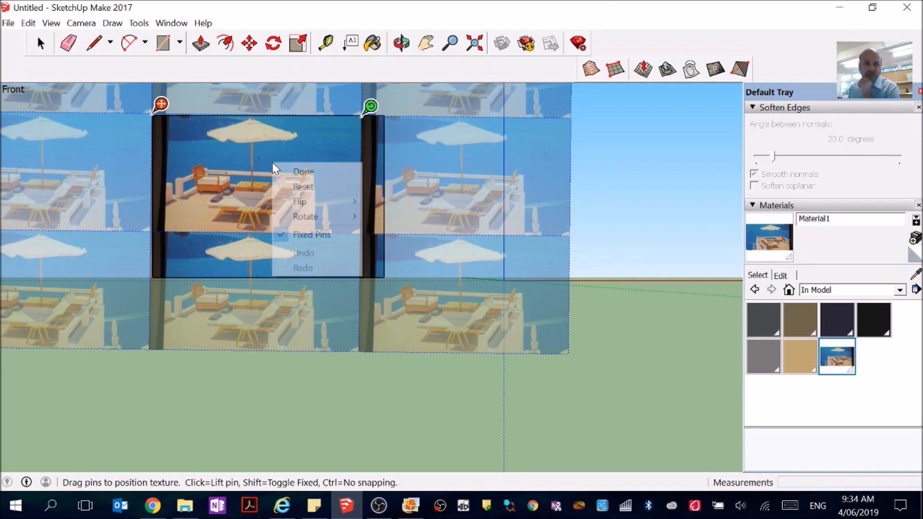
mouse_move(318, 202)
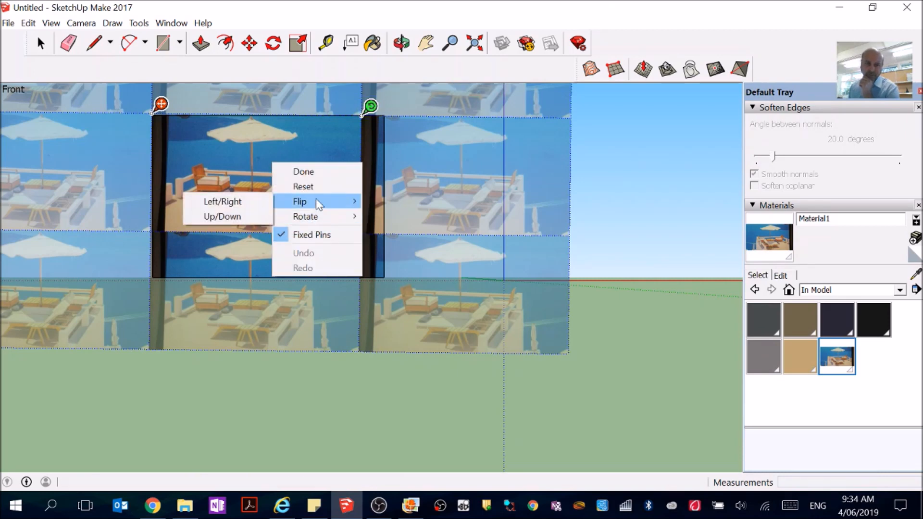
click(222, 201)
mouse_move(282, 204)
mouse_down()
mouse_move(271, 206)
mouse_move(297, 206)
mouse_up()
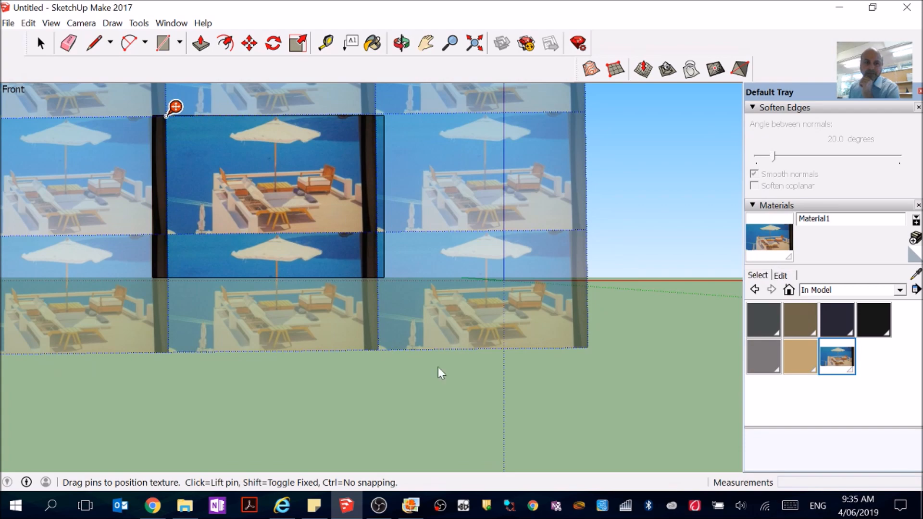
click(379, 394)
scroll(322, 200, up, 8)
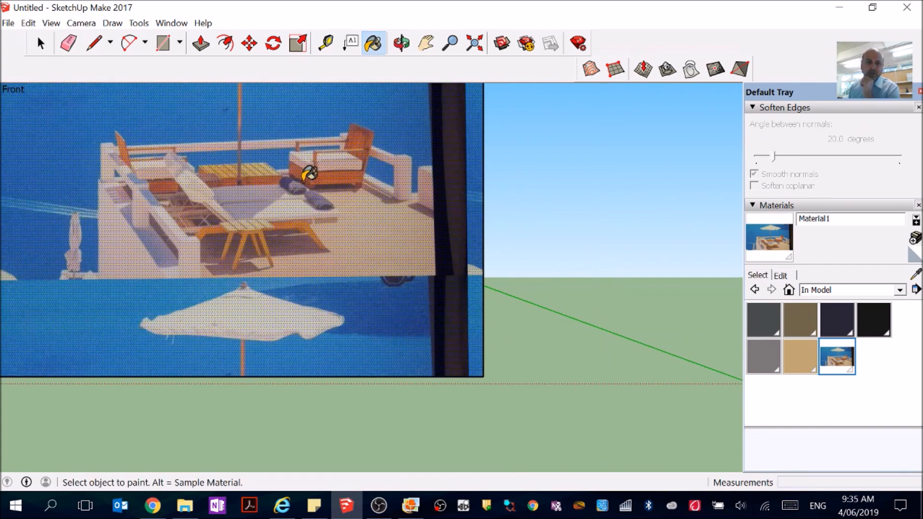
scroll(357, 141, up, 1)
scroll(363, 197, down, 4)
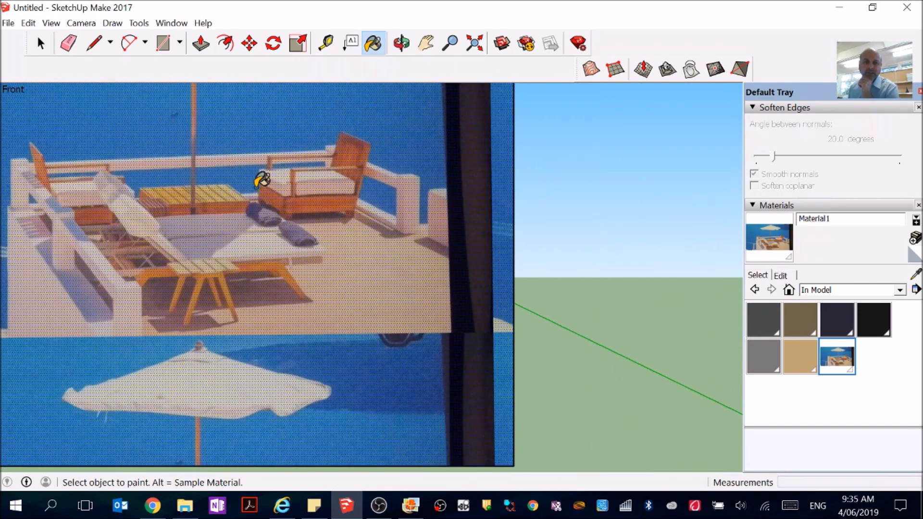
scroll(307, 162, down, 4)
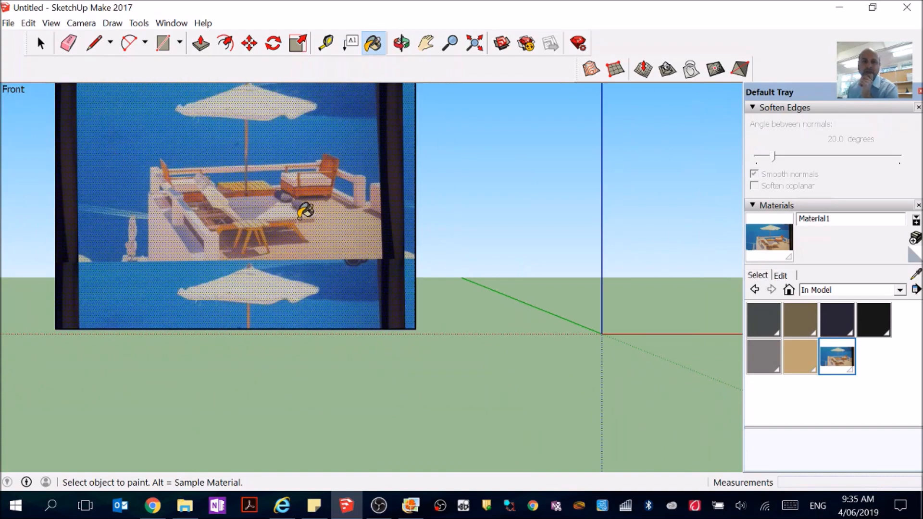
scroll(329, 155, up, 2)
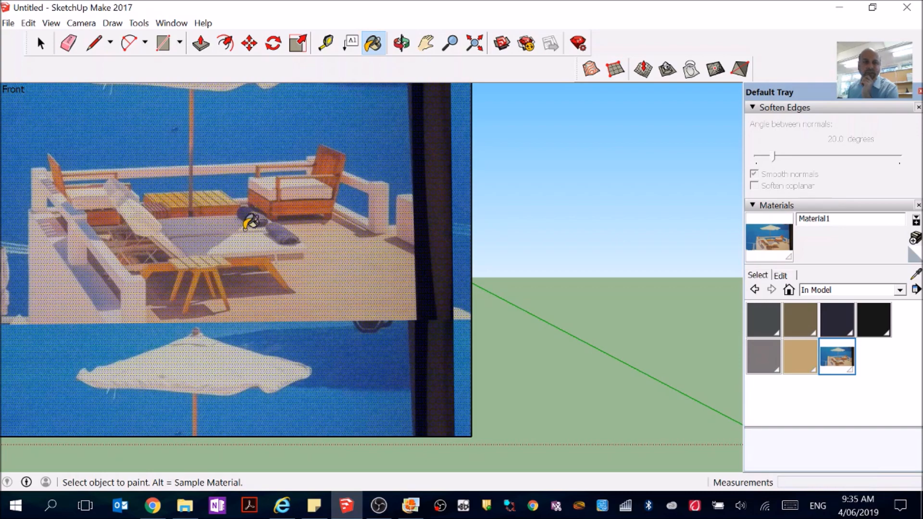
scroll(170, 226, down, 1)
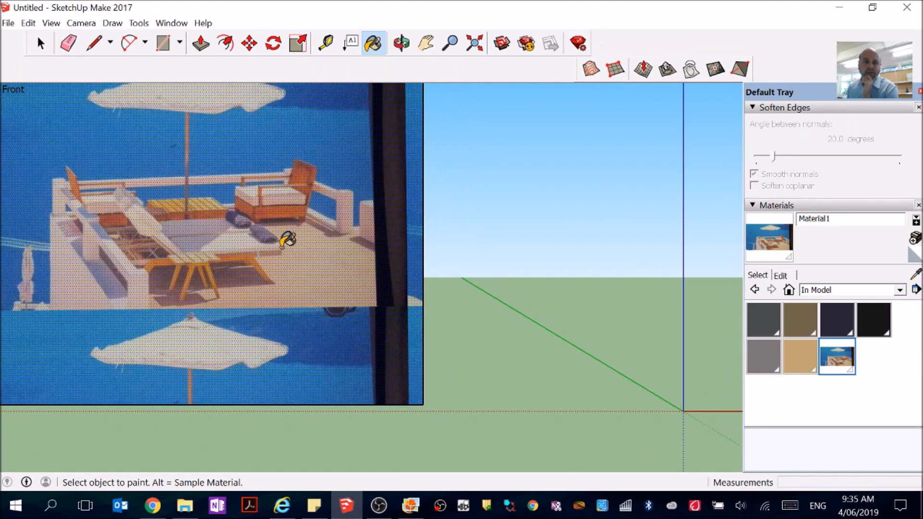
scroll(270, 221, up, 5)
scroll(270, 221, down, 6)
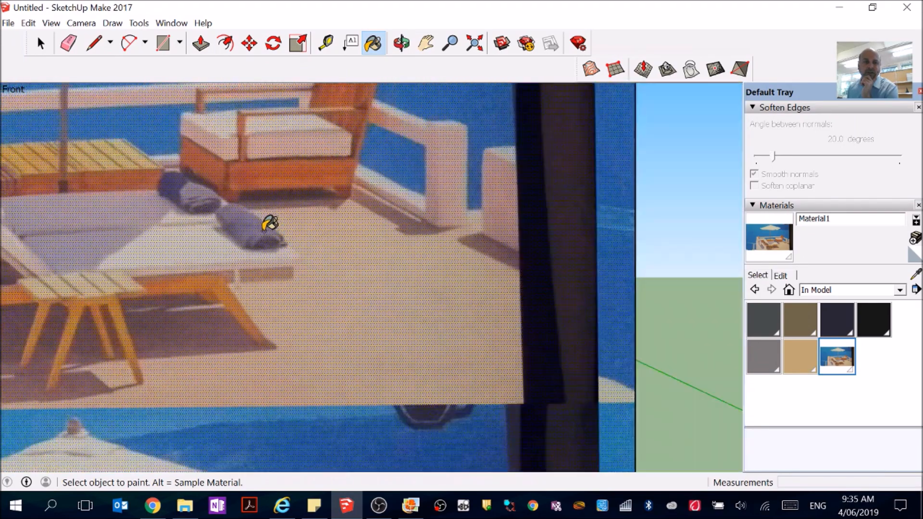
scroll(203, 224, down, 4)
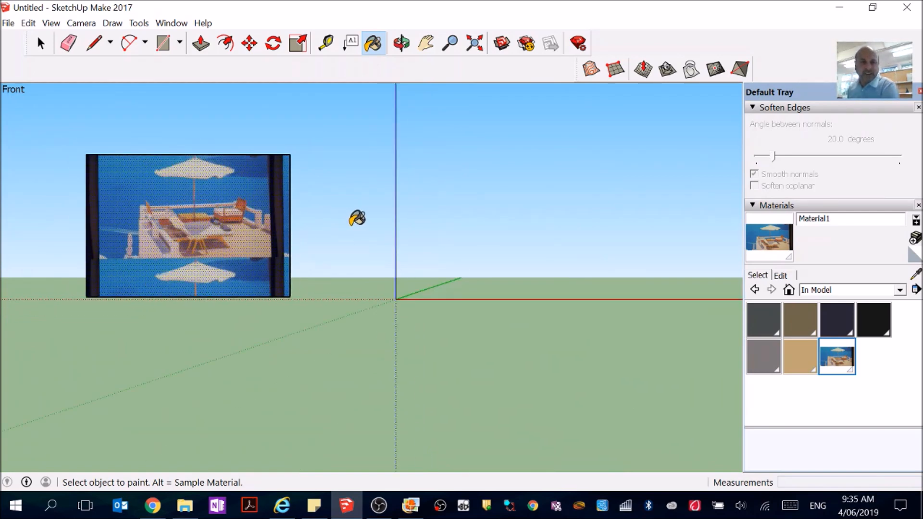
Step: In the top view, draw a flat rectangle about 3.26 m by 3.02 m, starting on the green axis and reaching just across the red axis
click(85, 27)
mouse_move(76, 71)
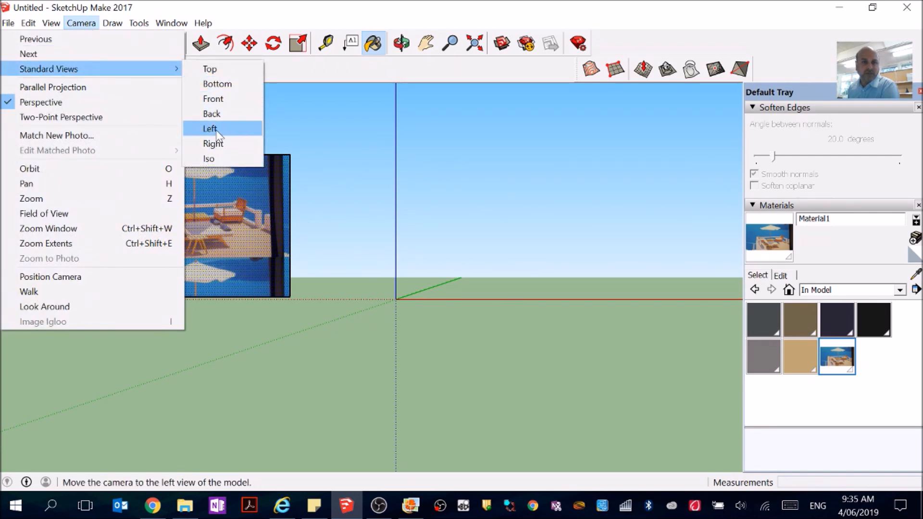
click(221, 71)
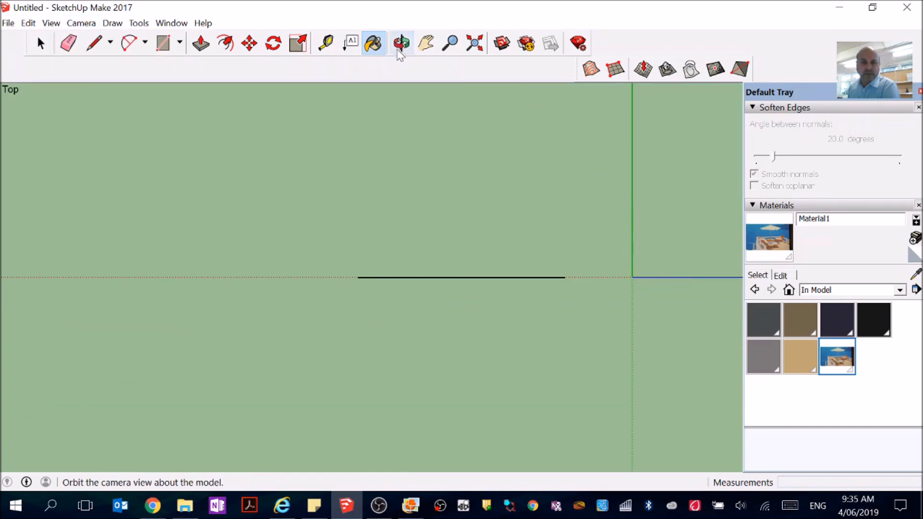
click(423, 42)
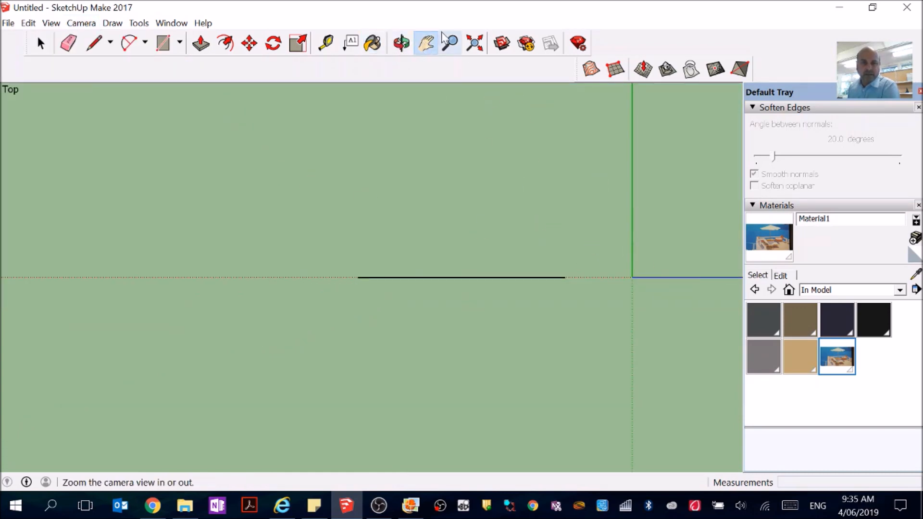
drag(630, 218, 450, 242)
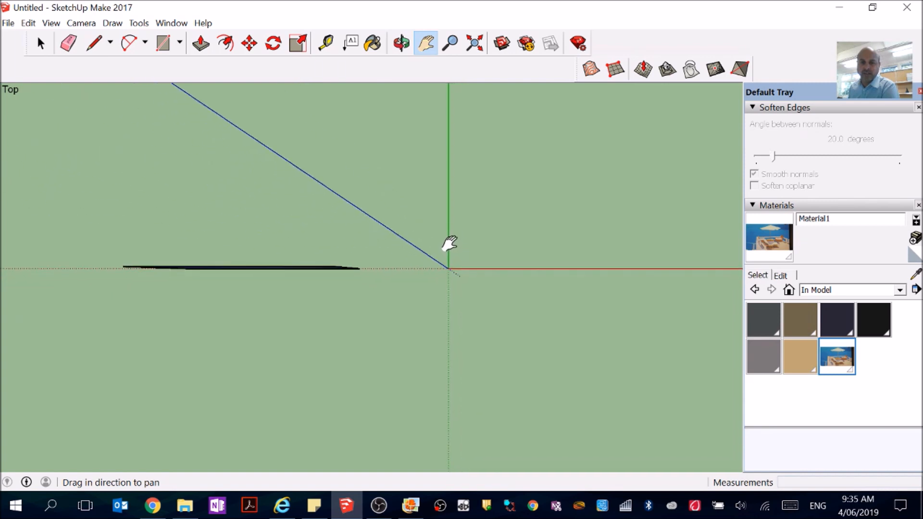
click(163, 43)
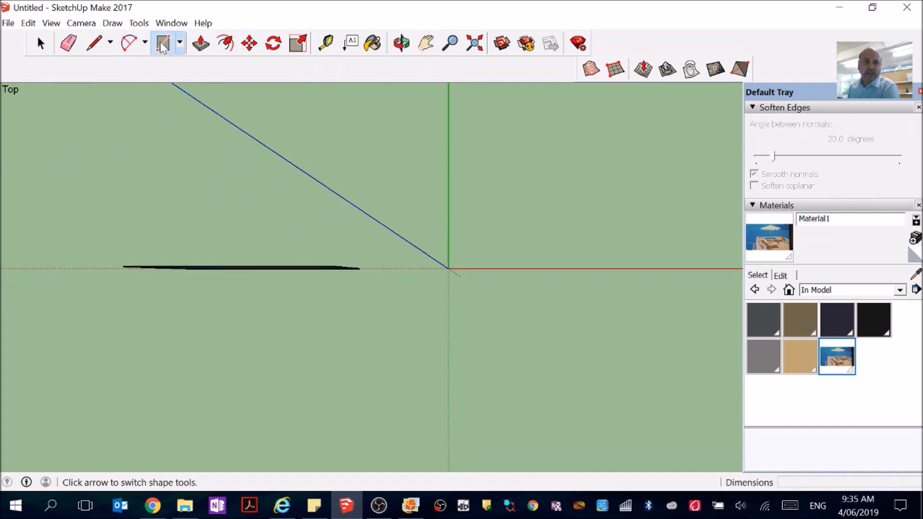
click(448, 155)
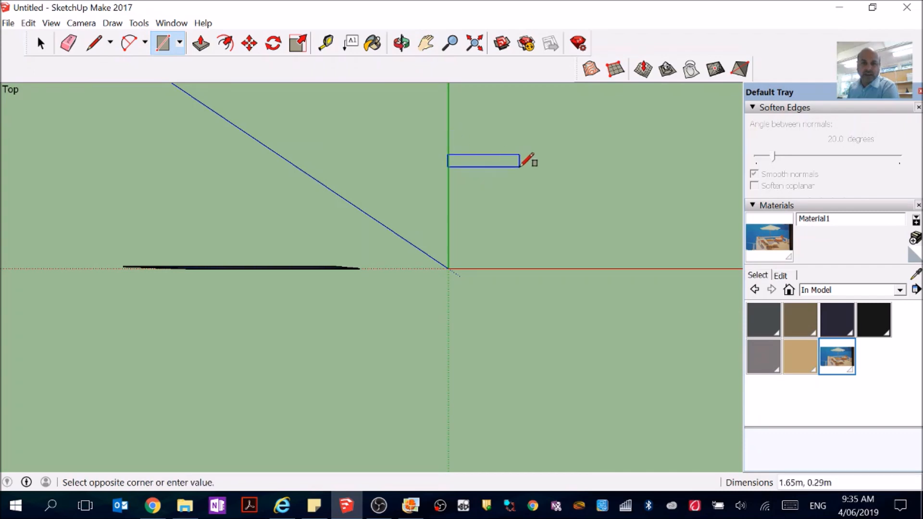
click(588, 285)
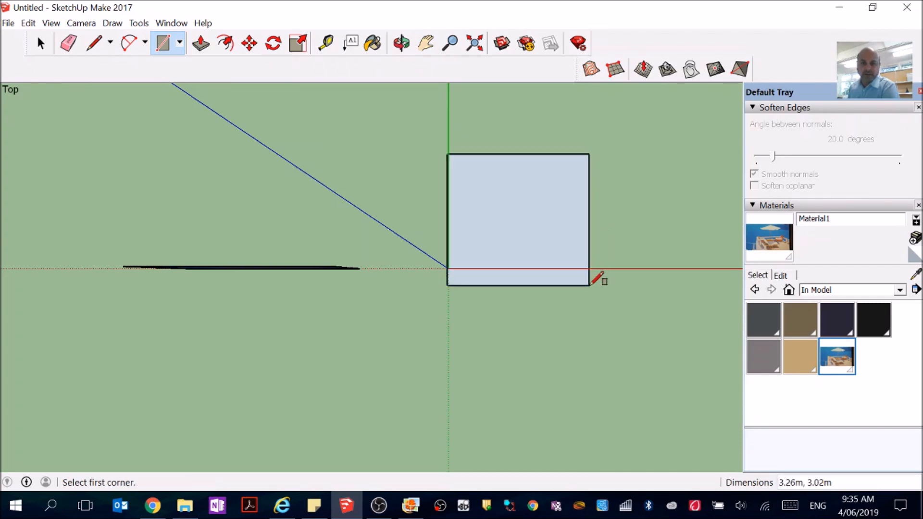
Step: Round the rectangle's two corners farthest from the red axis with small arcs, the one on the green axis about 0.25 m across its ends
scroll(476, 159, up, 5)
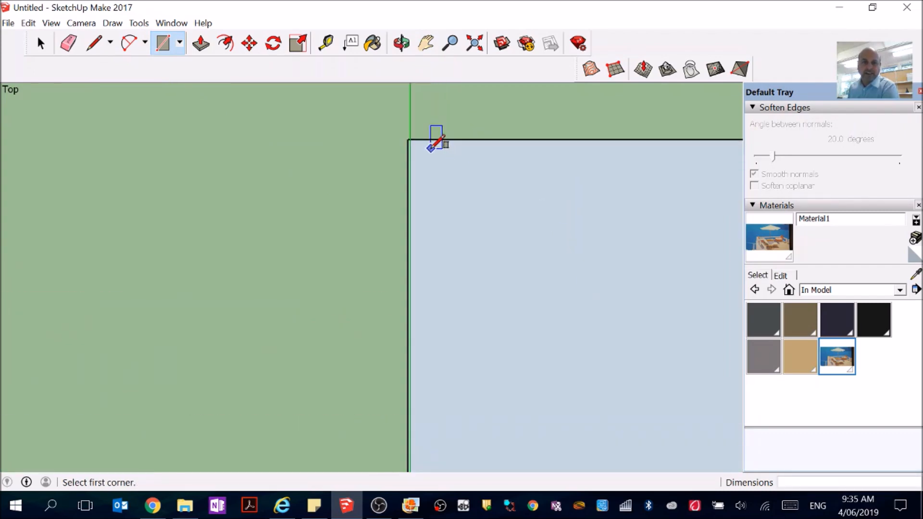
click(128, 43)
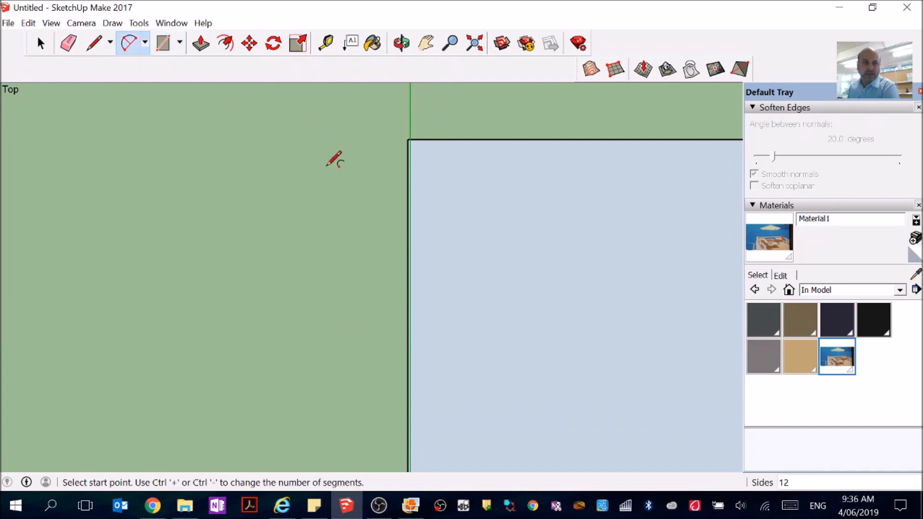
click(407, 161)
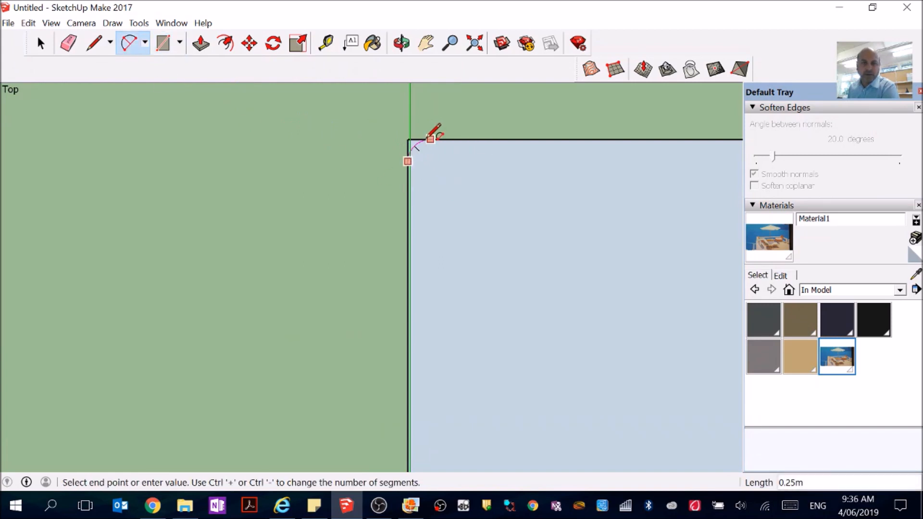
click(429, 139)
click(432, 138)
scroll(324, 139, down, 5)
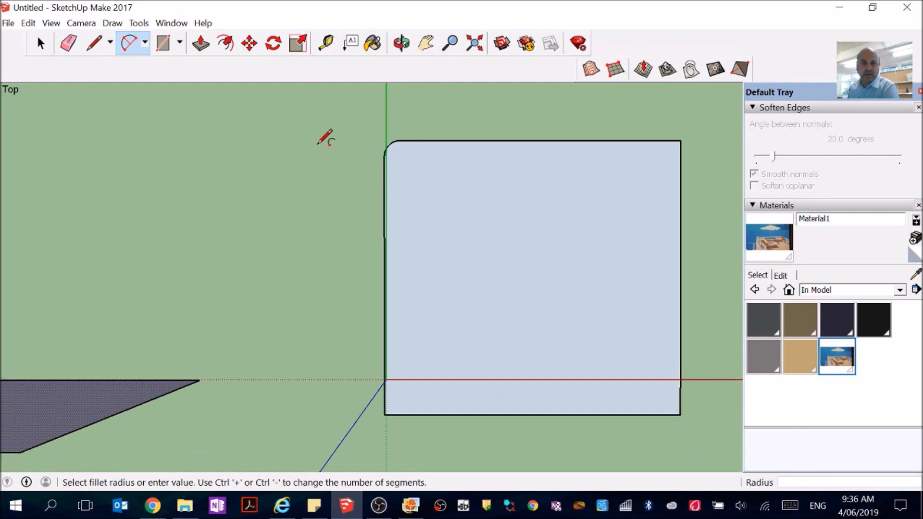
scroll(547, 141, up, 4)
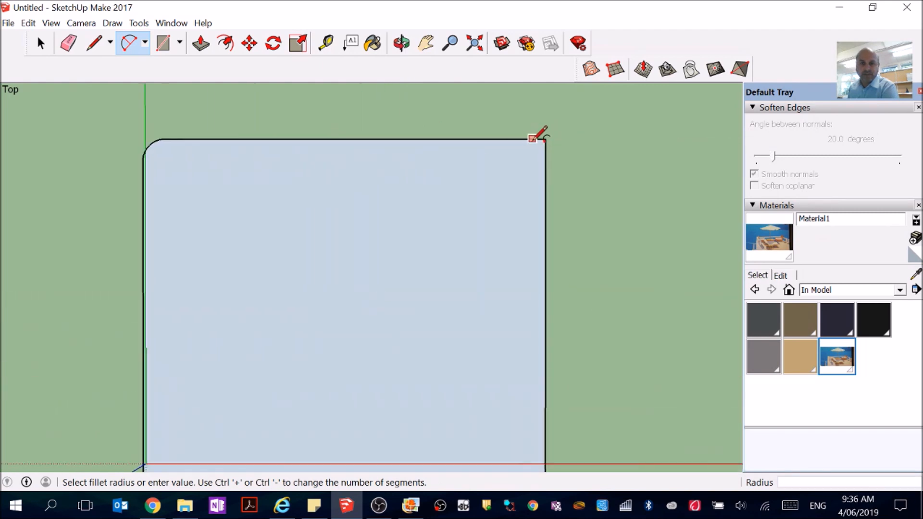
click(533, 138)
click(546, 146)
scroll(543, 144, down, 5)
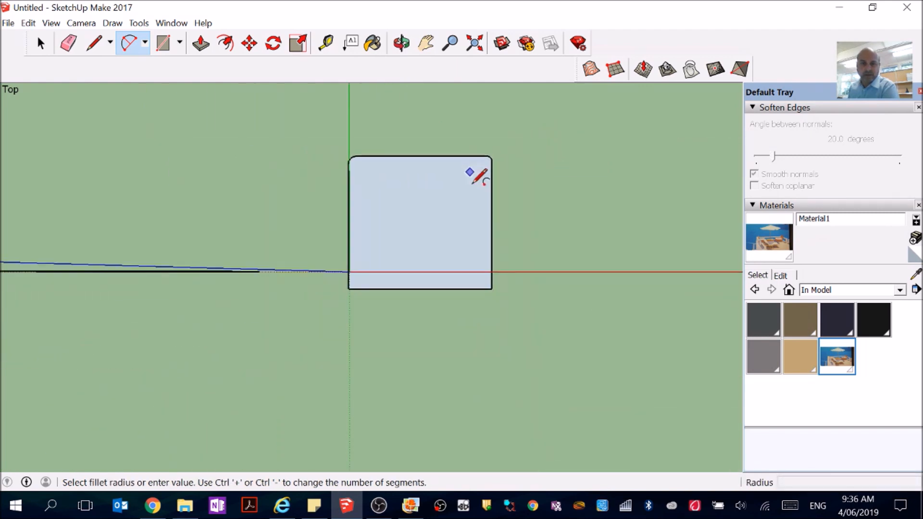
Step: Round the rectangle's two remaining corners below the red axis with small tangent arcs
scroll(422, 288, up, 5)
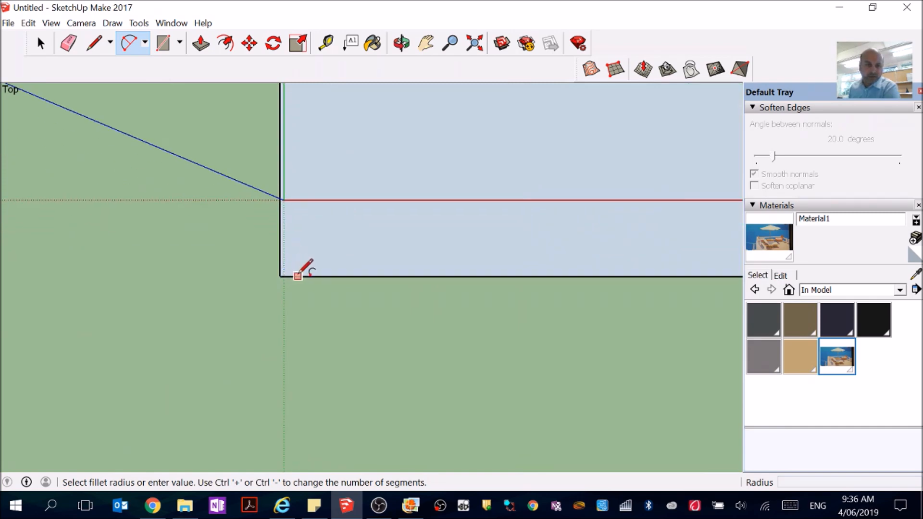
click(297, 276)
click(284, 258)
scroll(249, 243, down, 3)
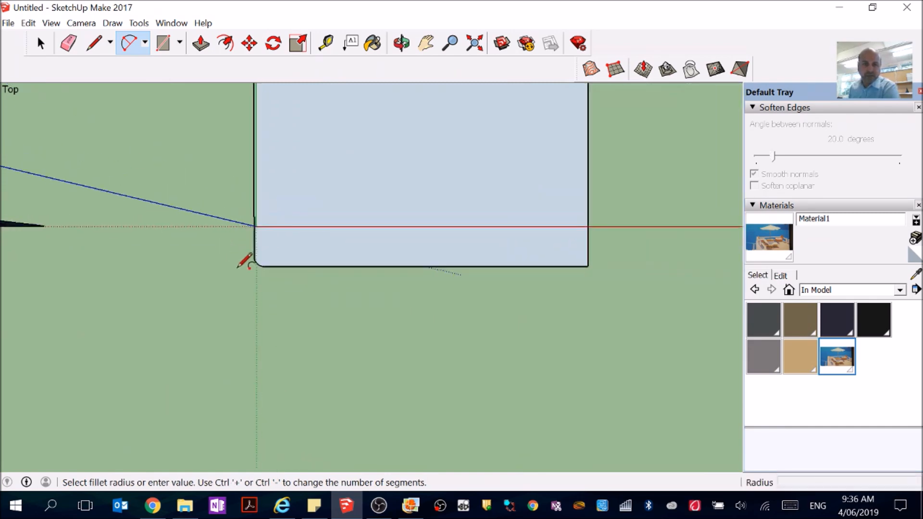
scroll(239, 267, down, 1)
click(504, 265)
double_click(516, 255)
scroll(518, 255, down, 6)
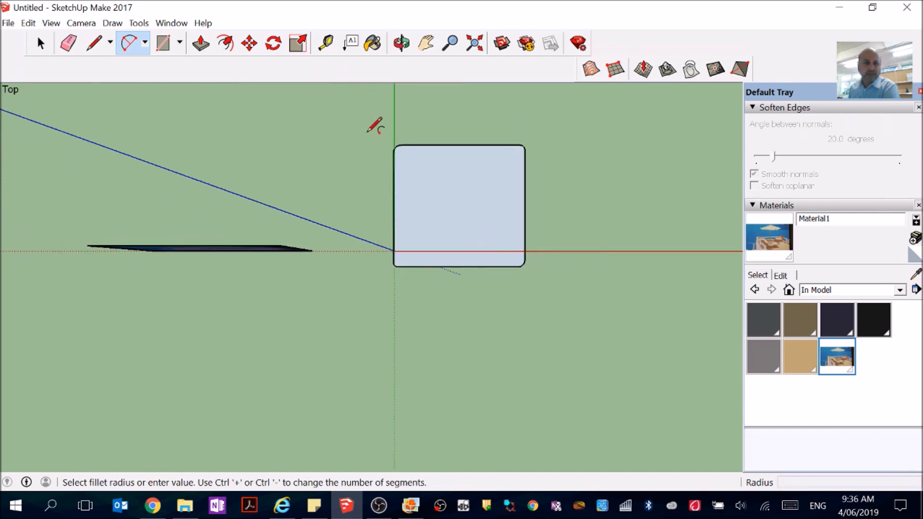
click(225, 45)
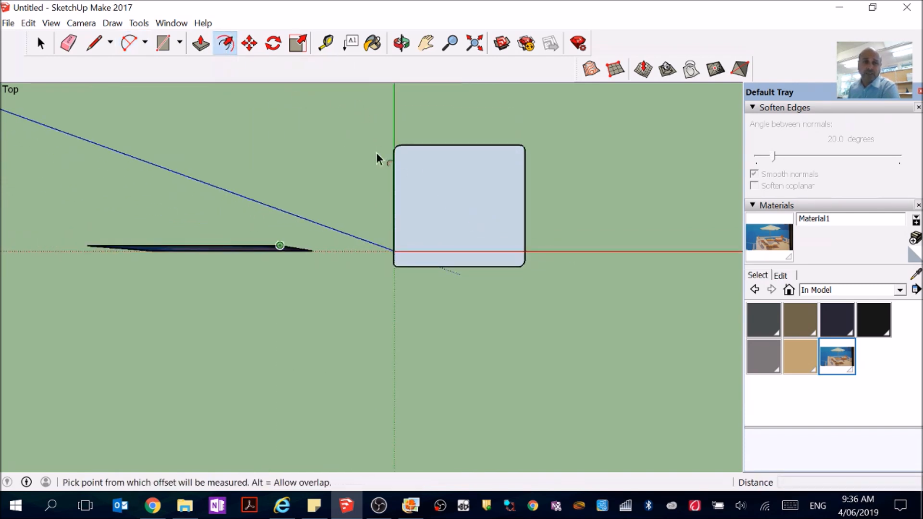
click(473, 207)
click(453, 163)
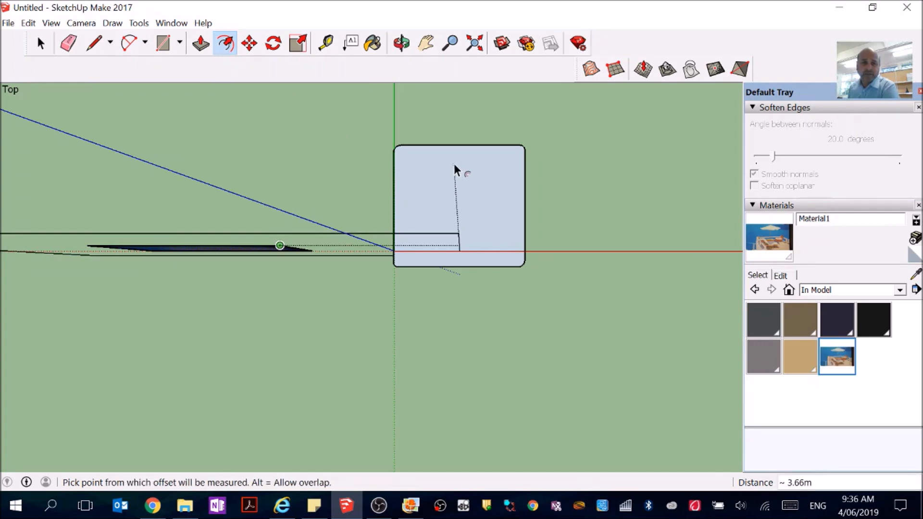
click(40, 44)
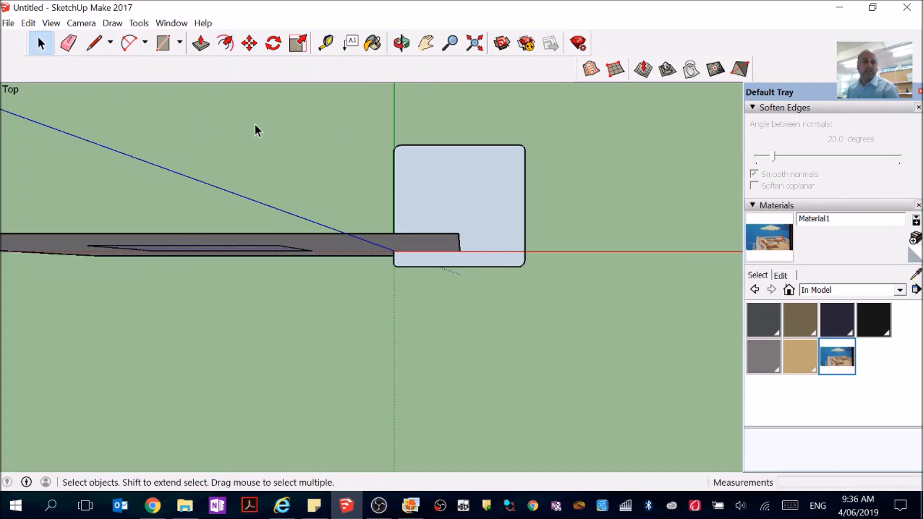
key(ctrl+z)
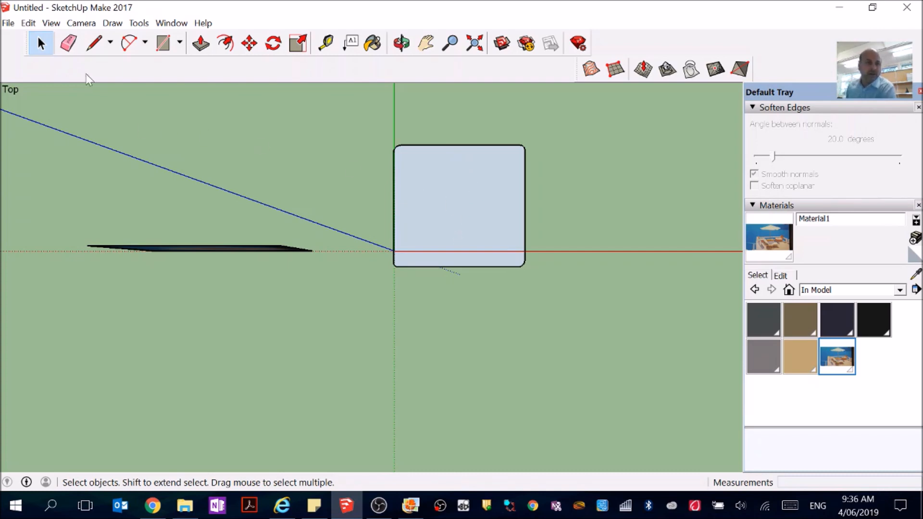
Step: Offset the rounded rectangle's outline inward by about 0.14 m
click(468, 173)
scroll(416, 215, up, 1)
scroll(508, 160, up, 1)
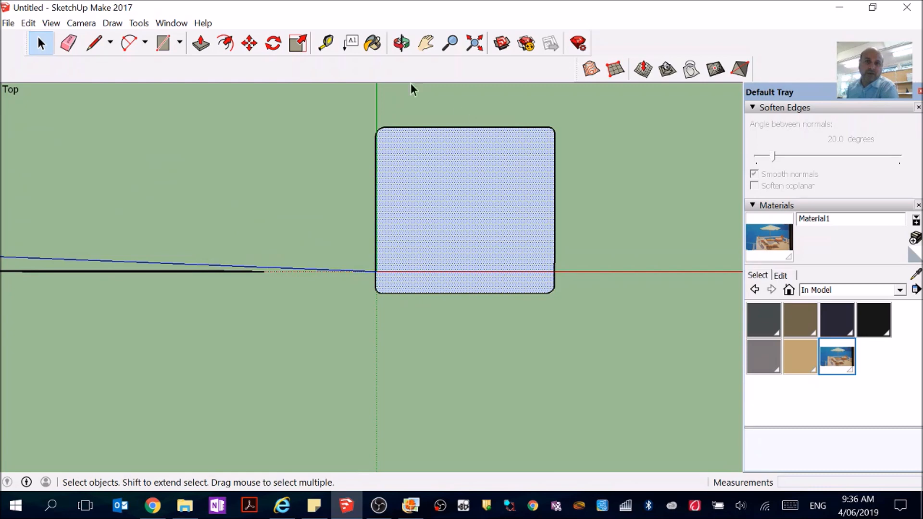
click(225, 43)
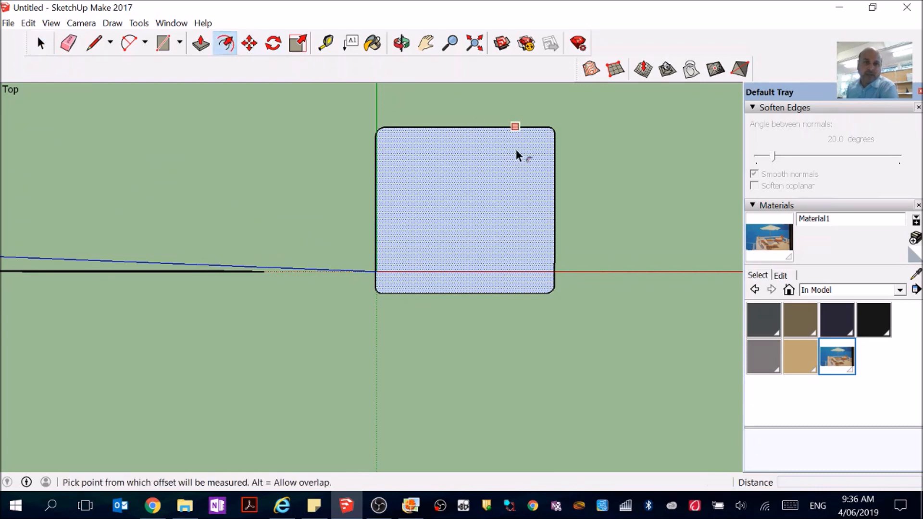
click(514, 148)
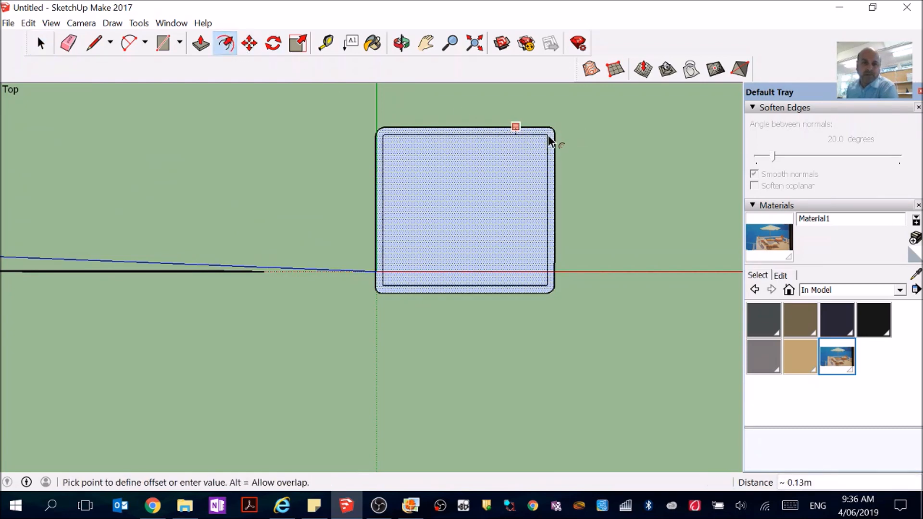
click(548, 142)
Step: Delete the inner face of the offset rectangle, leaving only the narrow border
click(40, 43)
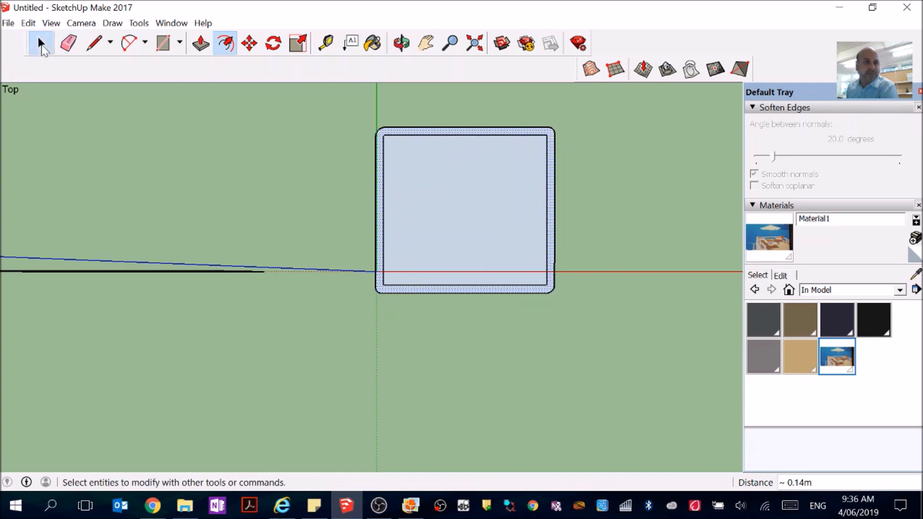
click(487, 190)
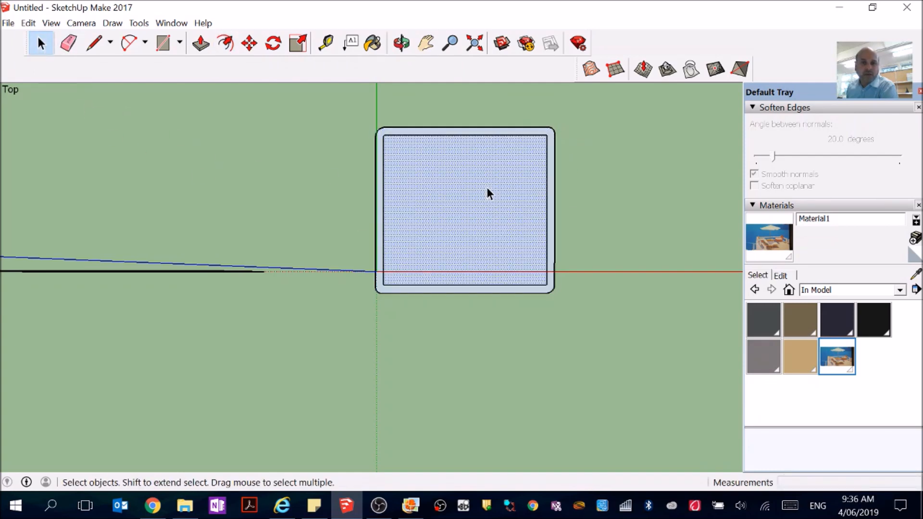
key(Delete)
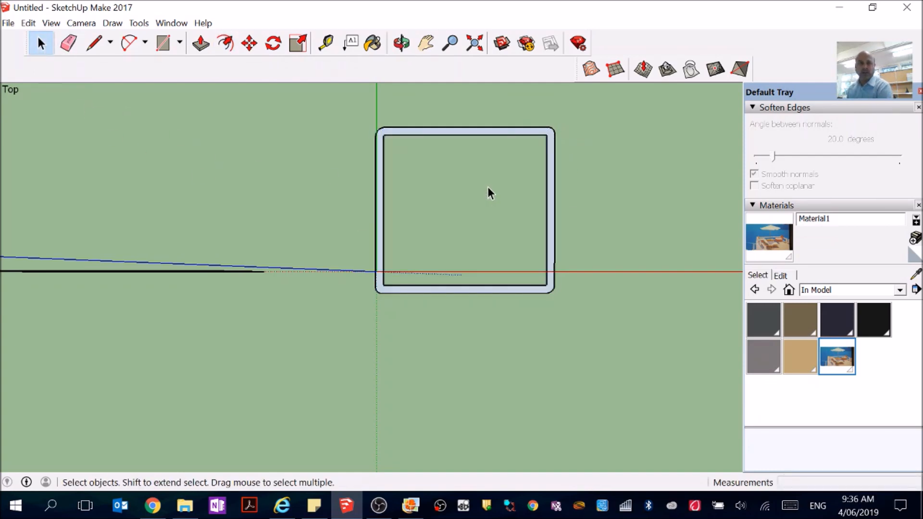
Step: Push/Pull the rounded border upward about 0.66 m into a low surrounding wall
click(401, 42)
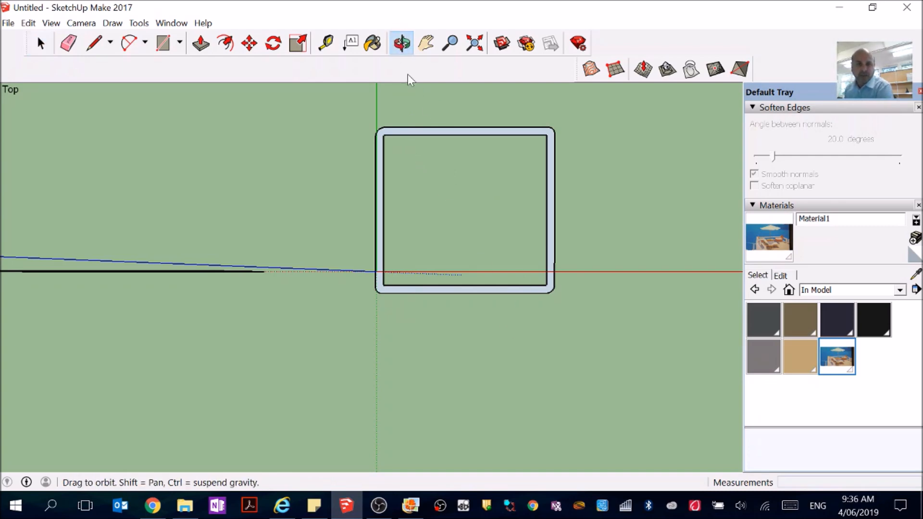
drag(560, 290, 567, 211)
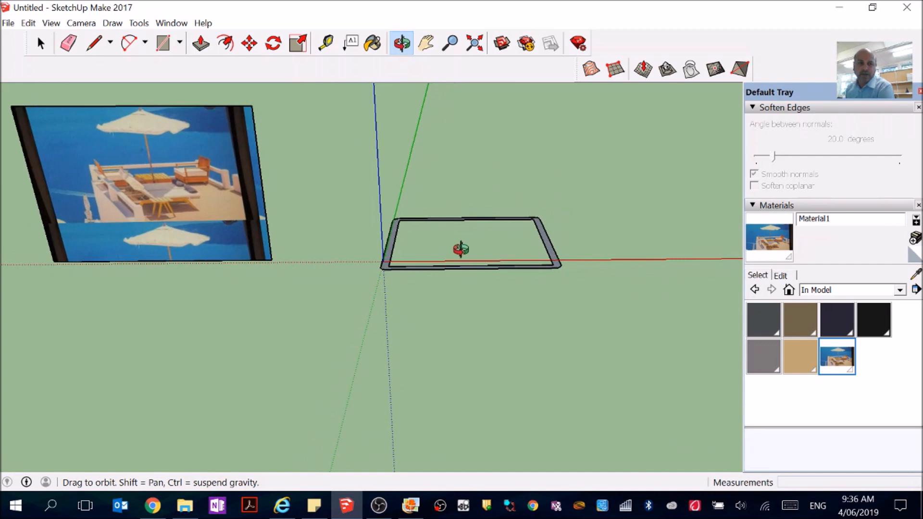
drag(460, 249, 509, 260)
scroll(433, 238, up, 1)
drag(455, 244, 438, 243)
scroll(438, 243, up, 4)
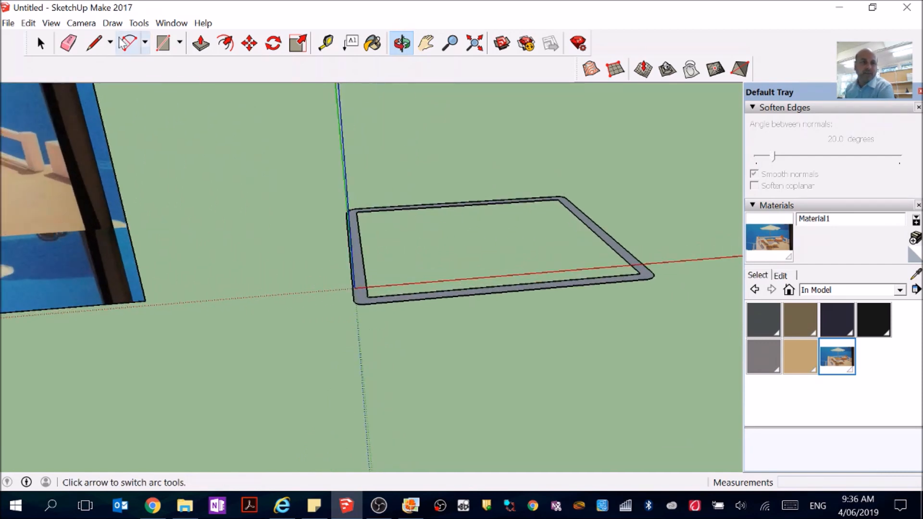
click(201, 43)
drag(360, 302, 370, 239)
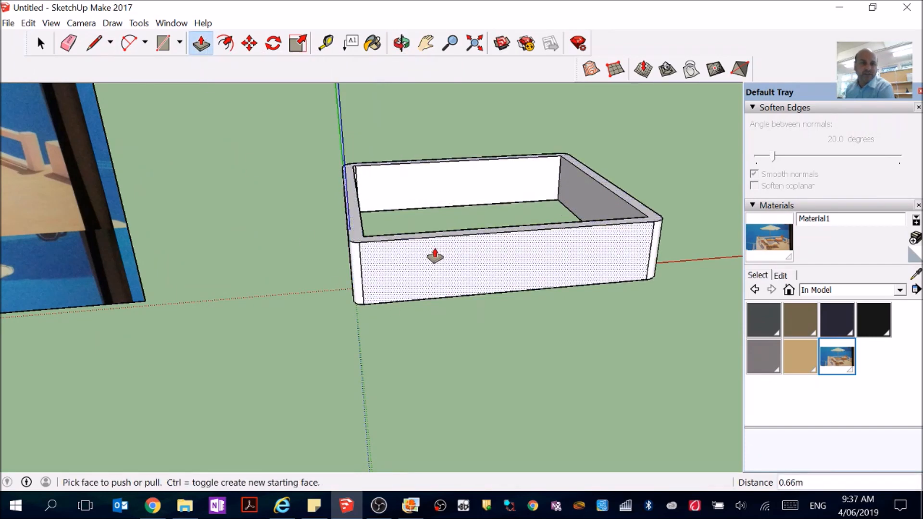
Step: Try to flare the wall outward by uniformly scaling its top rim face about its centre
scroll(430, 253, down, 3)
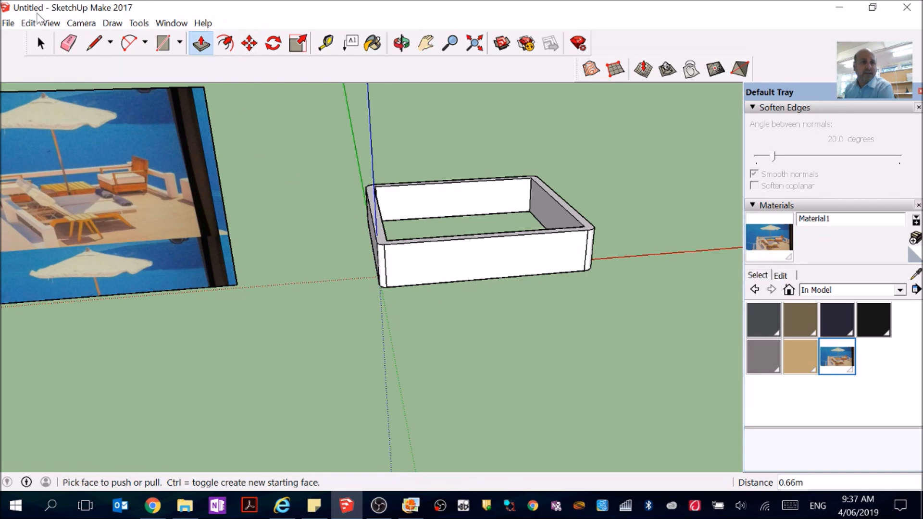
click(81, 23)
mouse_move(106, 68)
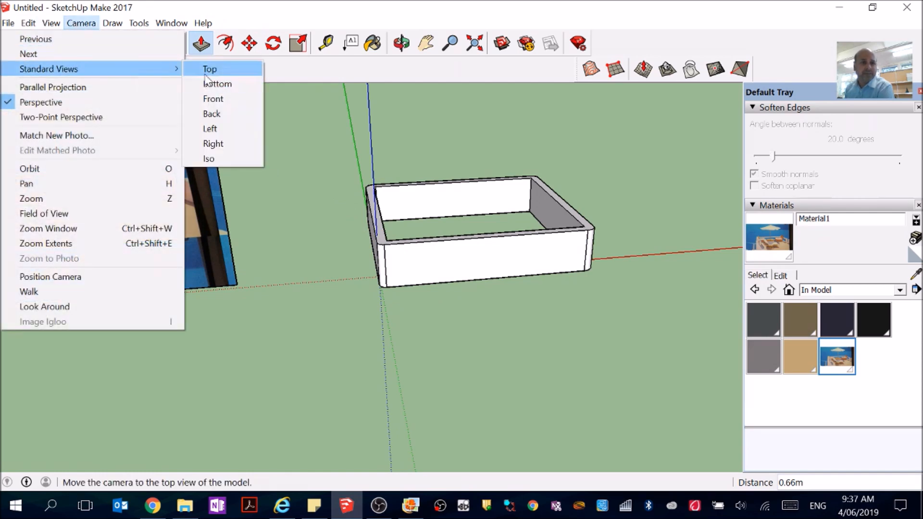
click(207, 72)
click(401, 43)
drag(624, 337, 676, 258)
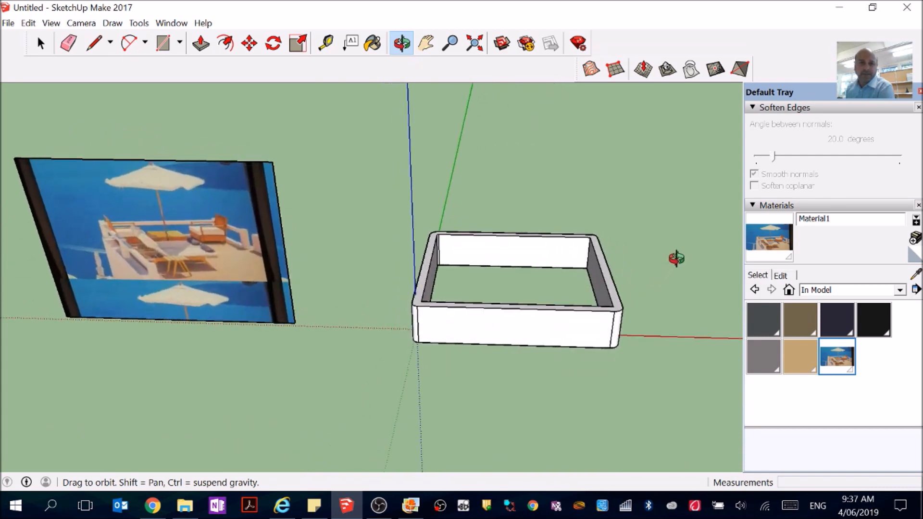
click(41, 43)
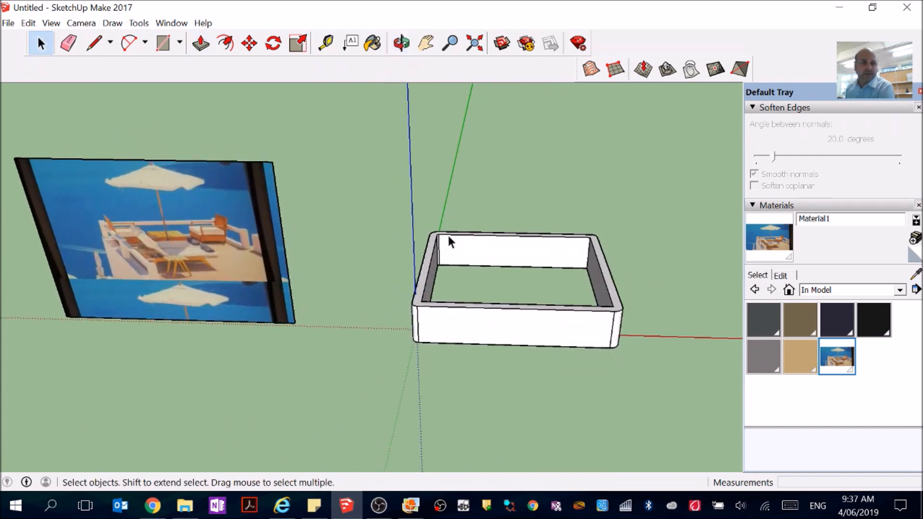
drag(417, 217, 658, 321)
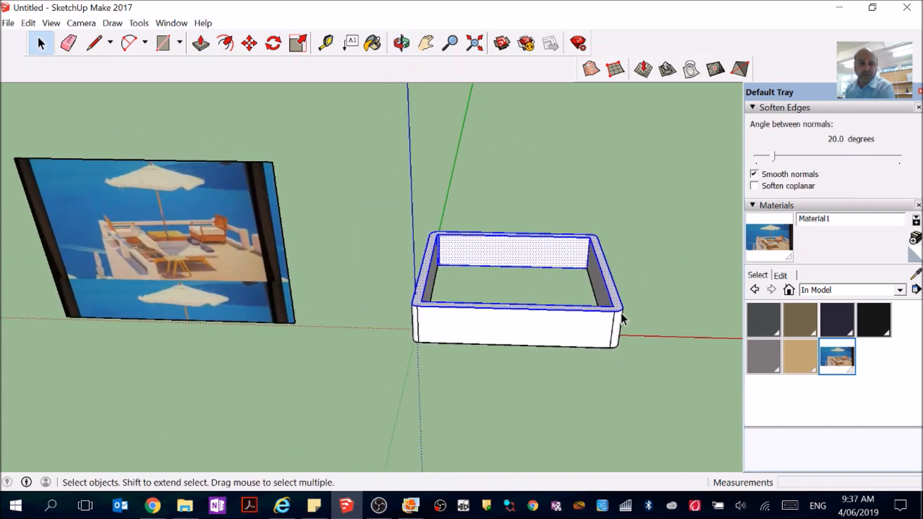
click(685, 323)
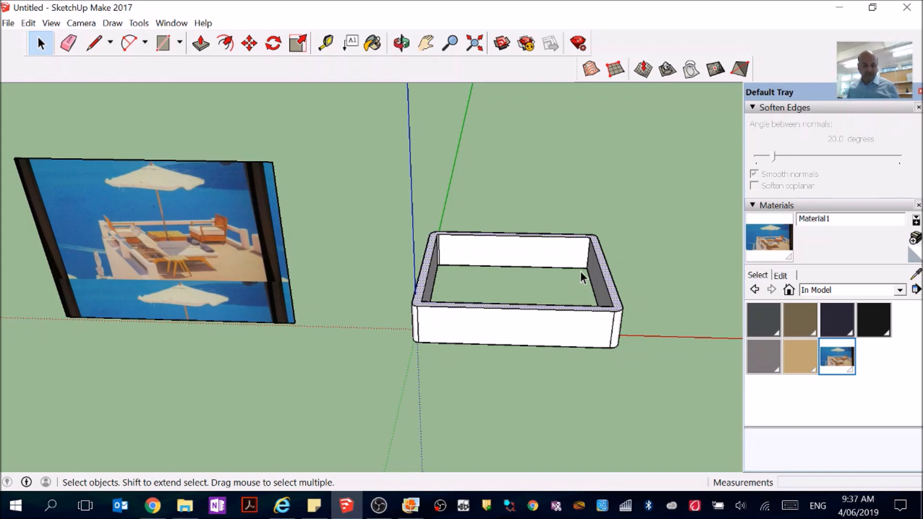
key(s)
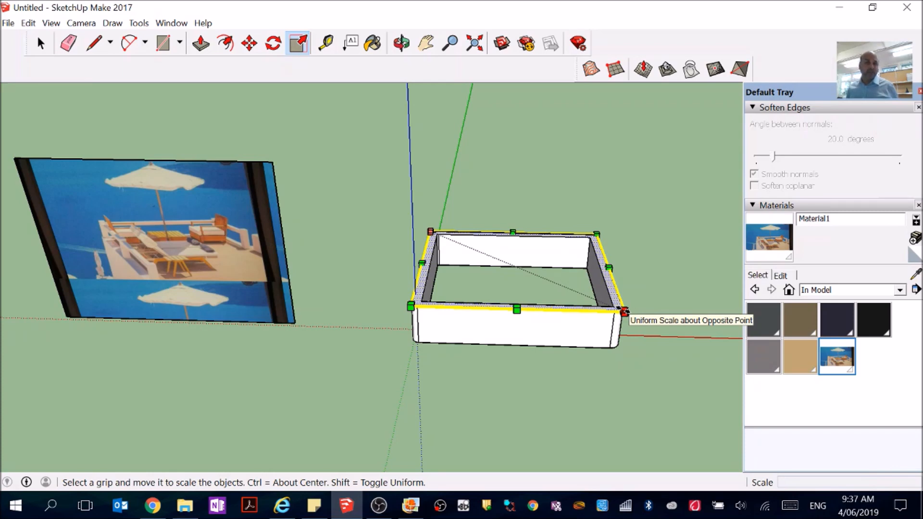
ctrl+drag(624, 311, 632, 314)
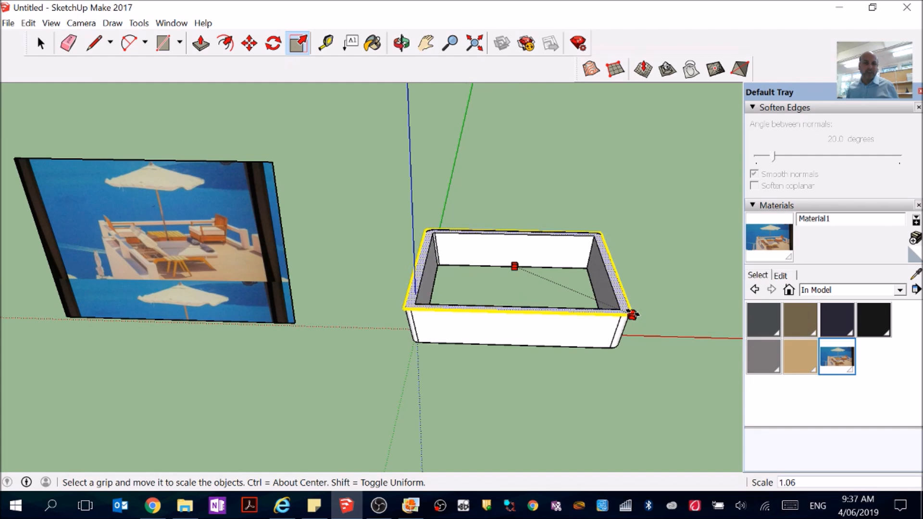
mouse_move(632, 315)
ctrl+mouse_down()
mouse_move(681, 331)
mouse_move(627, 313)
mouse_move(638, 317)
ctrl+mouse_up()
Step: Examine the flared wall from a low angle and compare it with the armchair in the reference photo
click(402, 44)
drag(553, 216, 554, 278)
scroll(486, 286, up, 3)
scroll(478, 285, down, 2)
drag(373, 284, 389, 274)
scroll(173, 175, up, 3)
scroll(173, 175, up, 5)
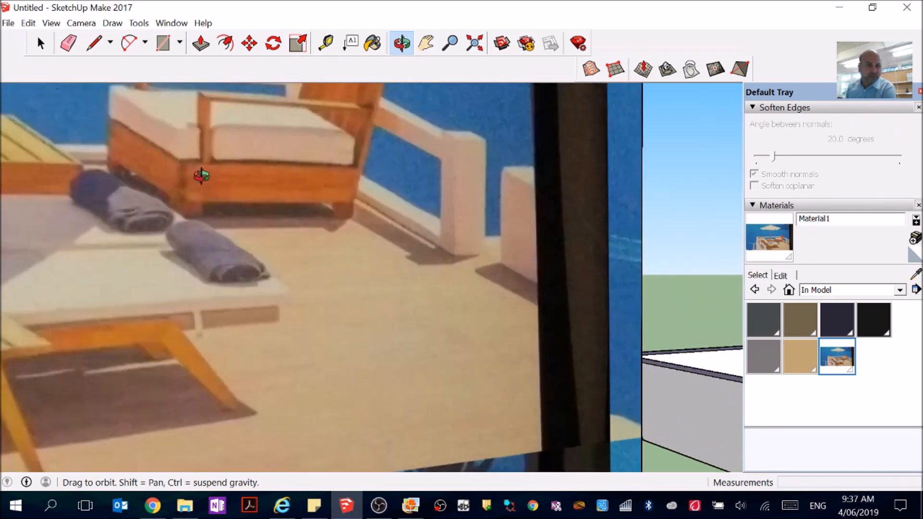
scroll(249, 181, down, 10)
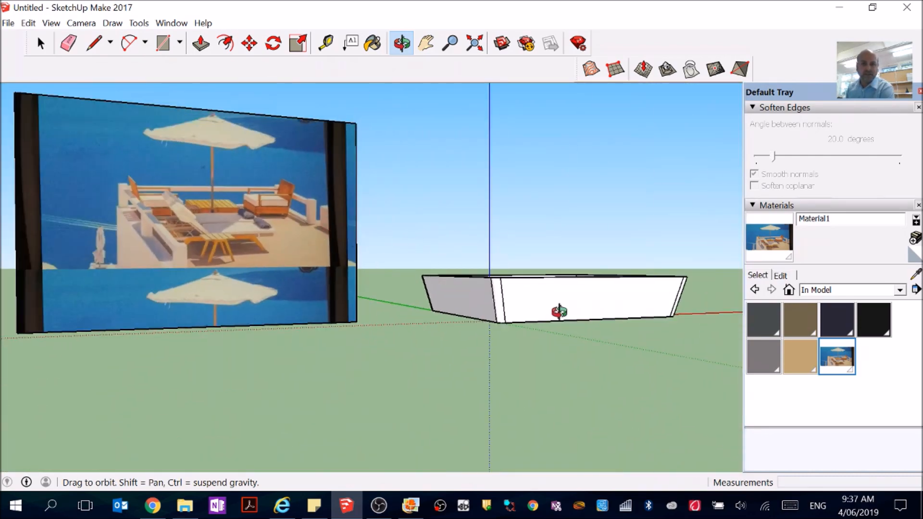
drag(559, 311, 576, 362)
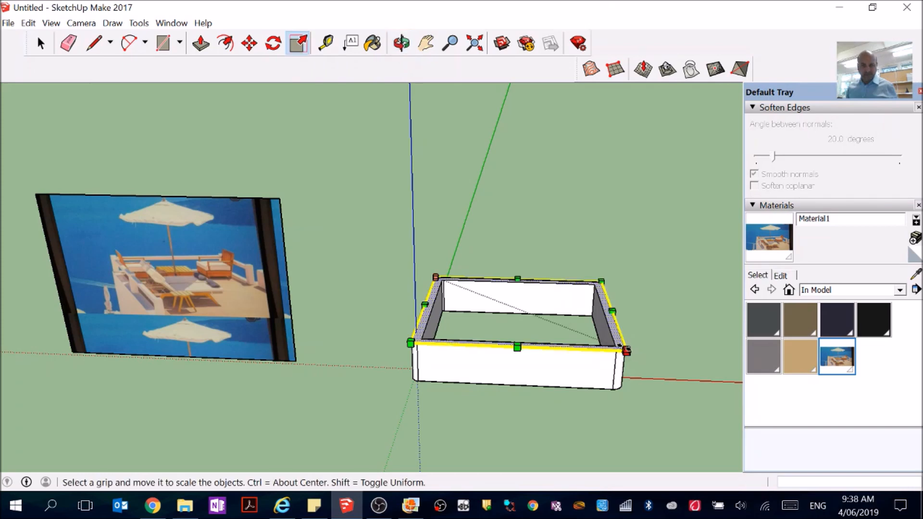
Step: Scale the wall's top rim face uniformly about its centre by 1.03 and clear the selection
ctrl+drag(626, 350, 632, 355)
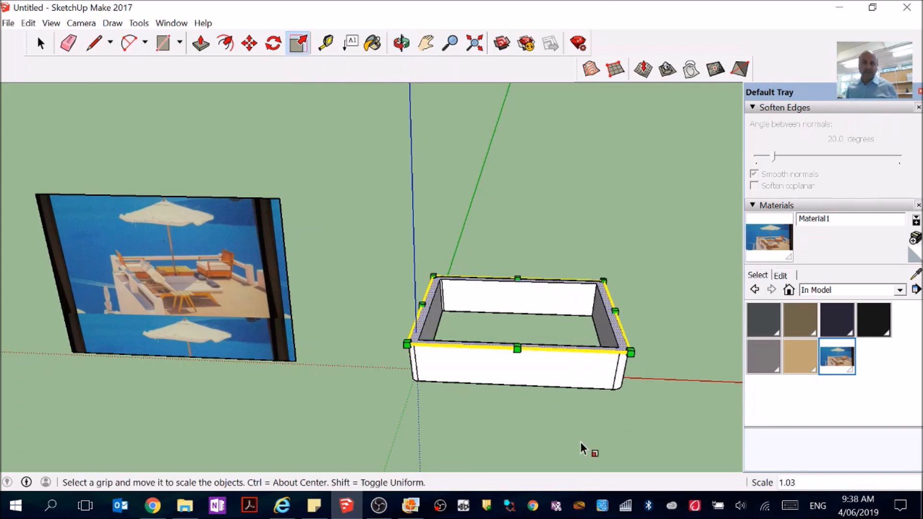
click(41, 44)
click(200, 140)
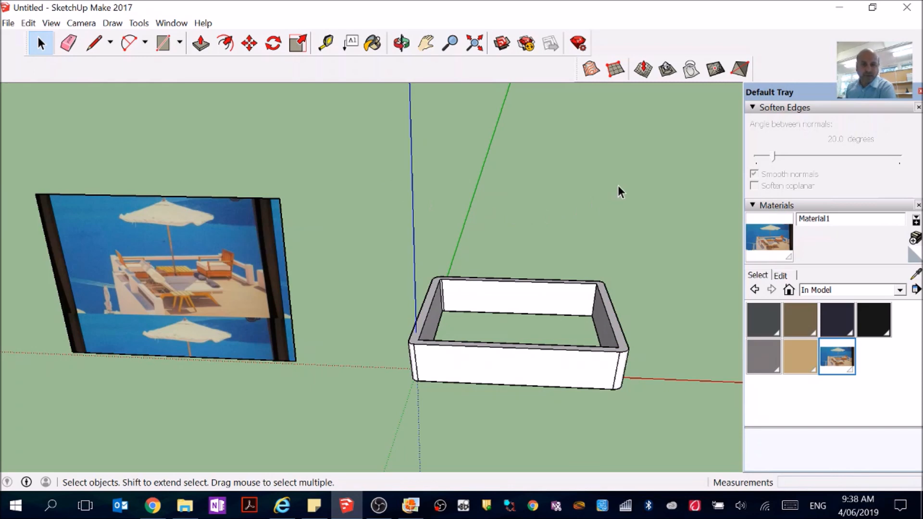
Step: Compare the wall's proportions with the reference photo in the standard Front view
click(80, 23)
mouse_move(86, 68)
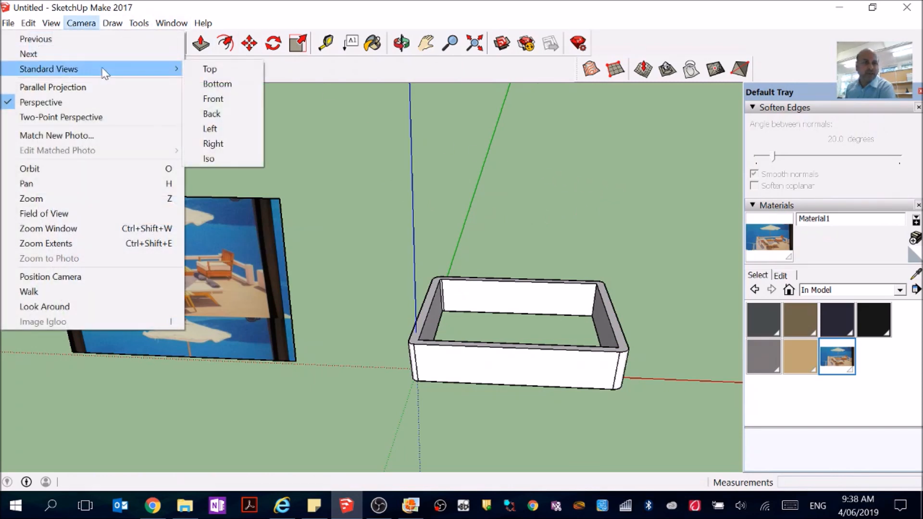
click(230, 99)
scroll(180, 204, down, 2)
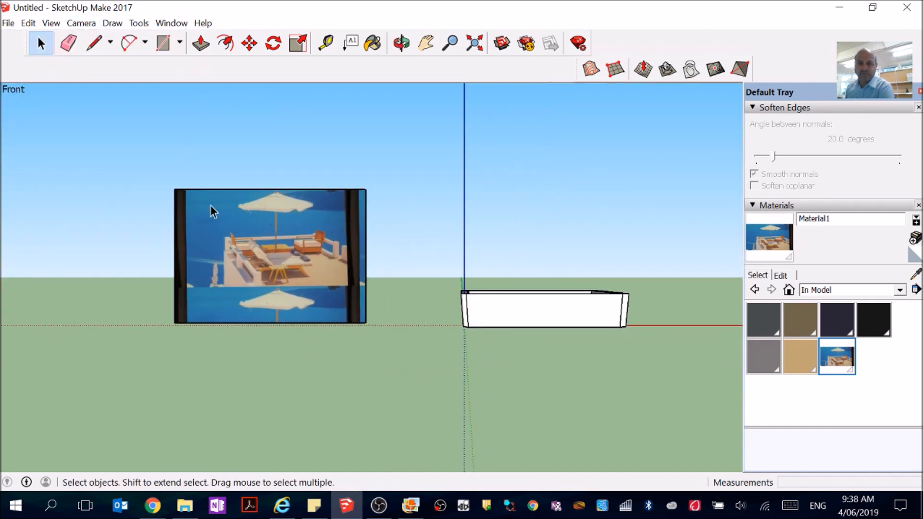
scroll(553, 230, up, 2)
scroll(495, 228, down, 2)
scroll(408, 226, down, 1)
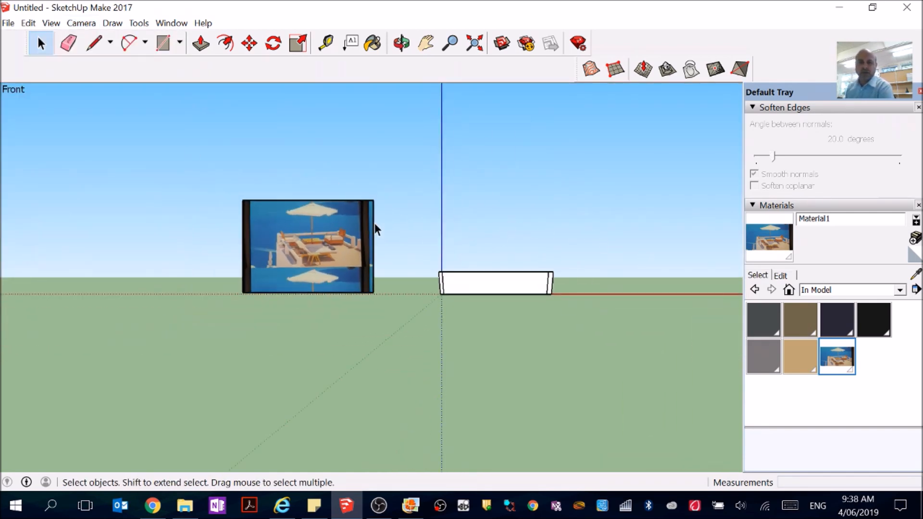
Step: In the standard Top view, draw a narrow rectangle about 0.30 × 3.18 m alongside the wall, opposite the photo
click(80, 23)
mouse_move(163, 68)
click(212, 69)
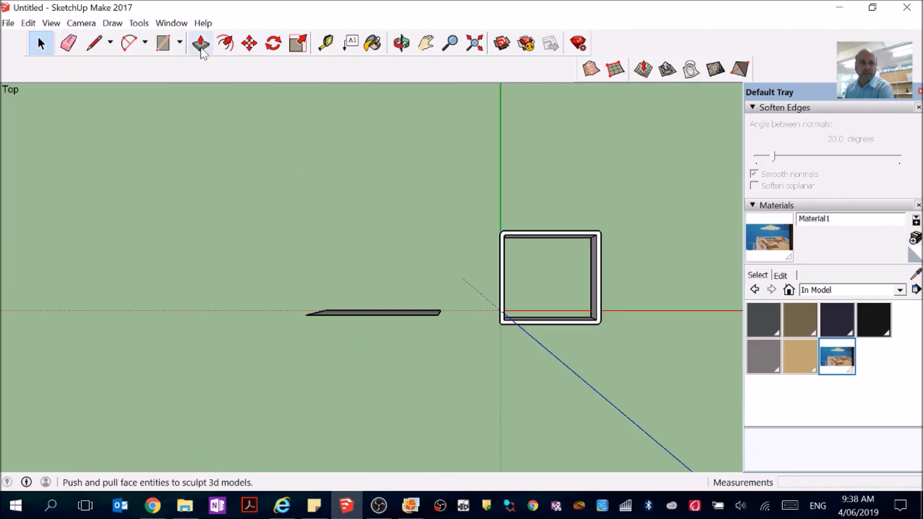
click(163, 43)
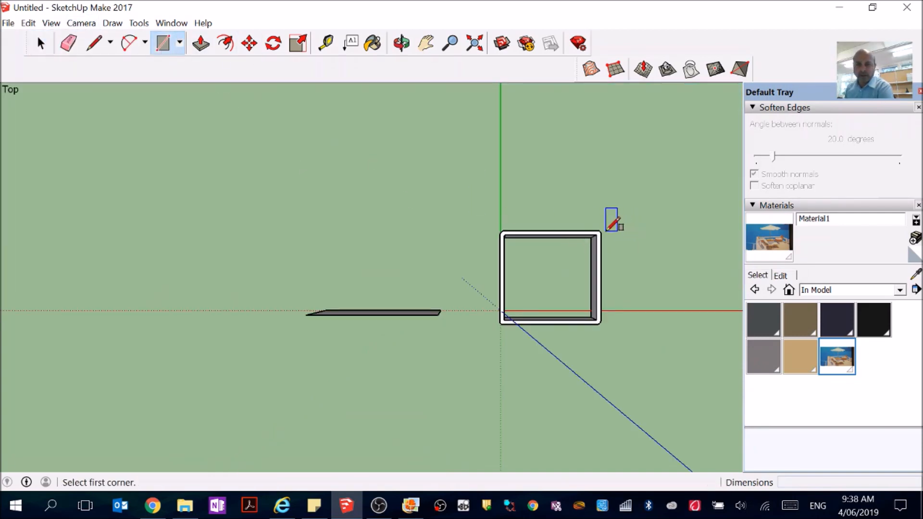
click(605, 231)
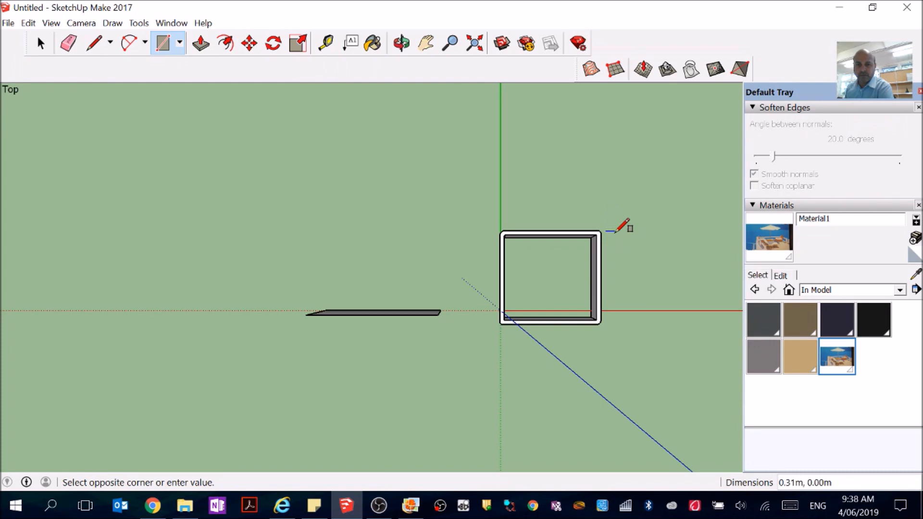
click(615, 323)
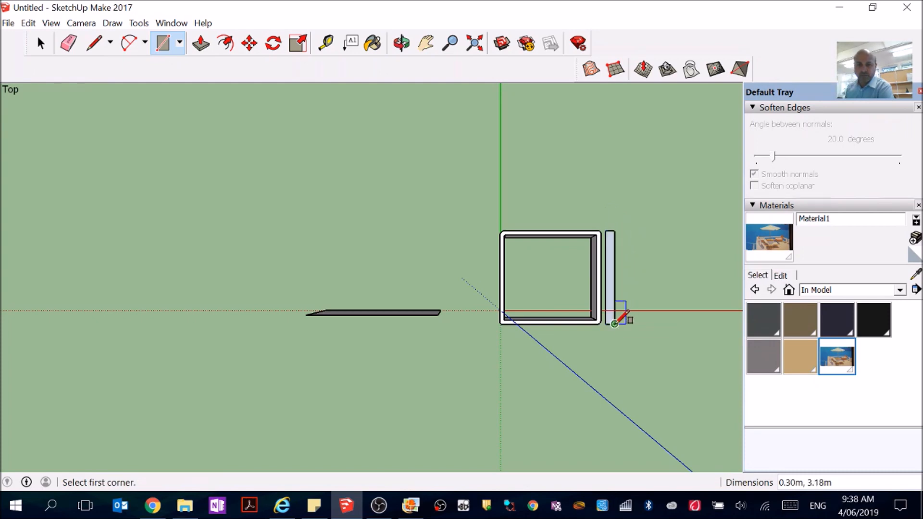
Step: In the Top view, draw an outward arc with a bulge of about 0.15 m across the narrow rectangle's far end
click(401, 43)
drag(519, 115, 633, 286)
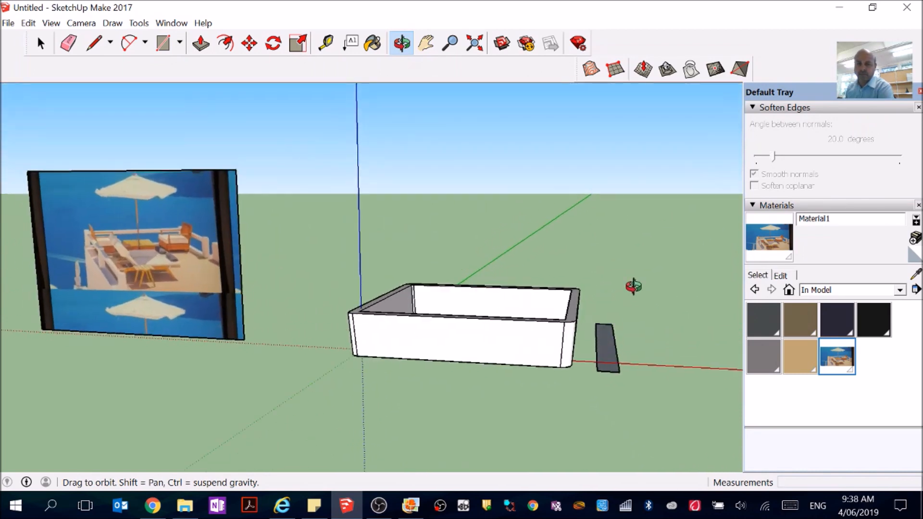
drag(542, 226, 591, 157)
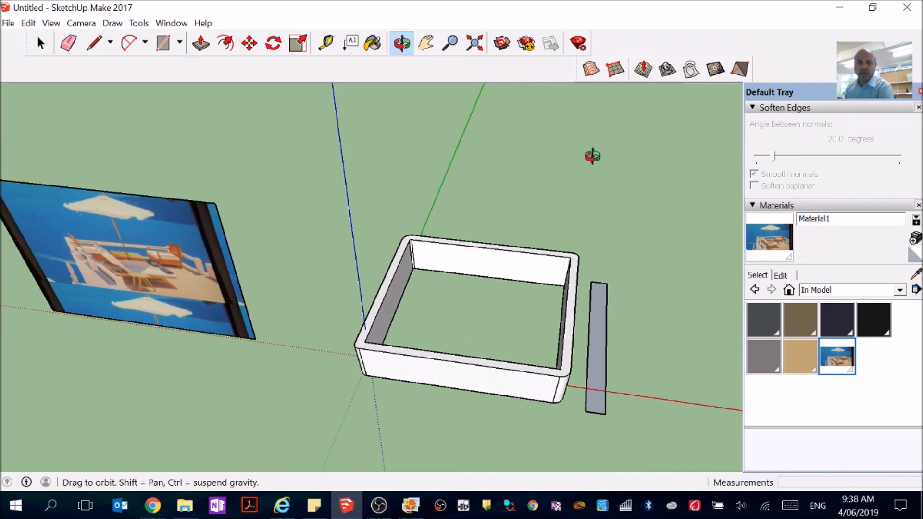
click(78, 23)
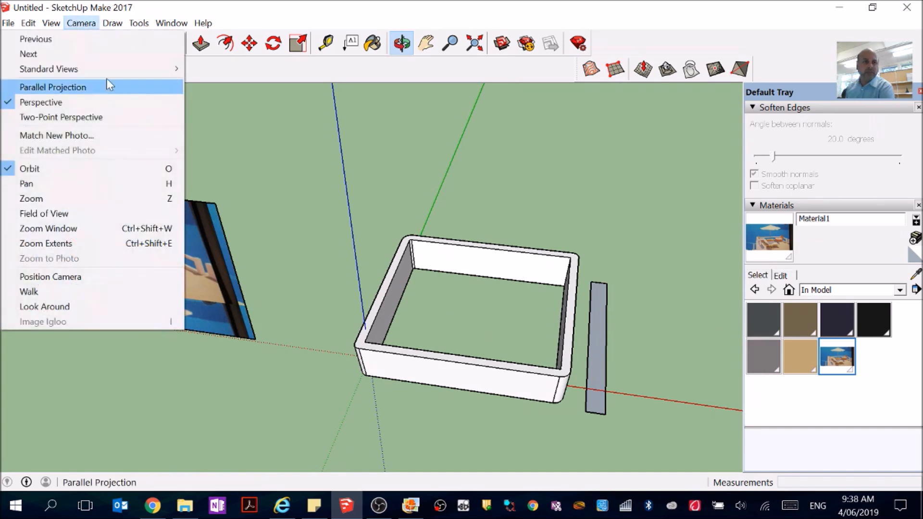
mouse_move(106, 68)
click(225, 71)
scroll(553, 247, down, 2)
scroll(725, 255, up, 5)
scroll(677, 236, up, 2)
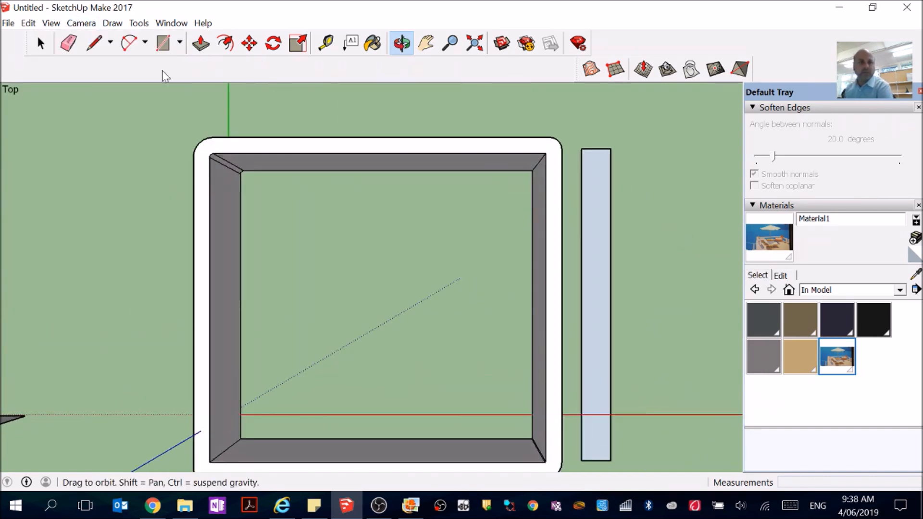
click(136, 49)
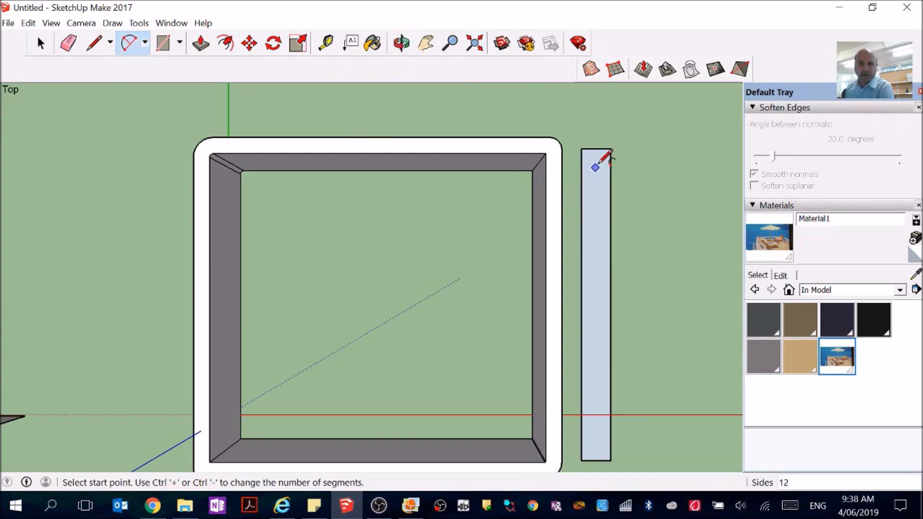
click(582, 160)
click(611, 160)
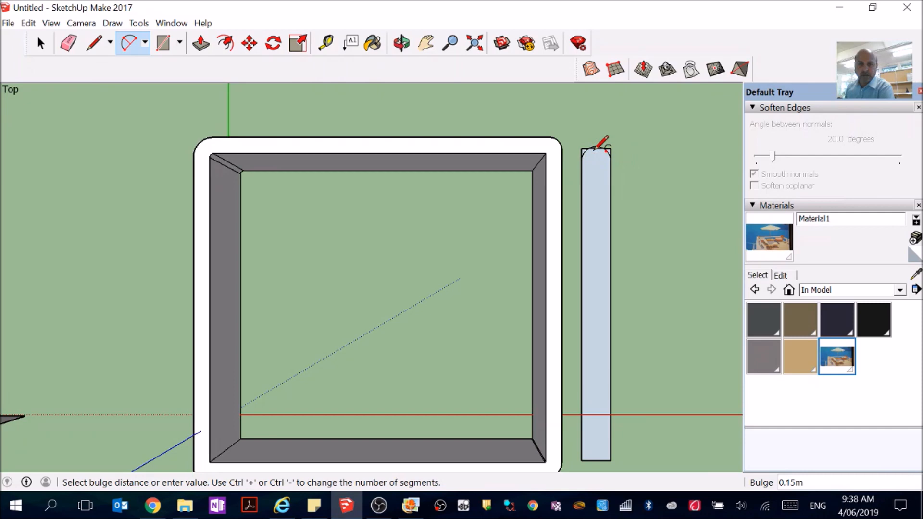
click(596, 148)
Step: Draw a matching outward arc with a span of about 0.30 m across the narrow rectangle's end near the red axis
scroll(596, 148, down, 3)
scroll(591, 303, up, 5)
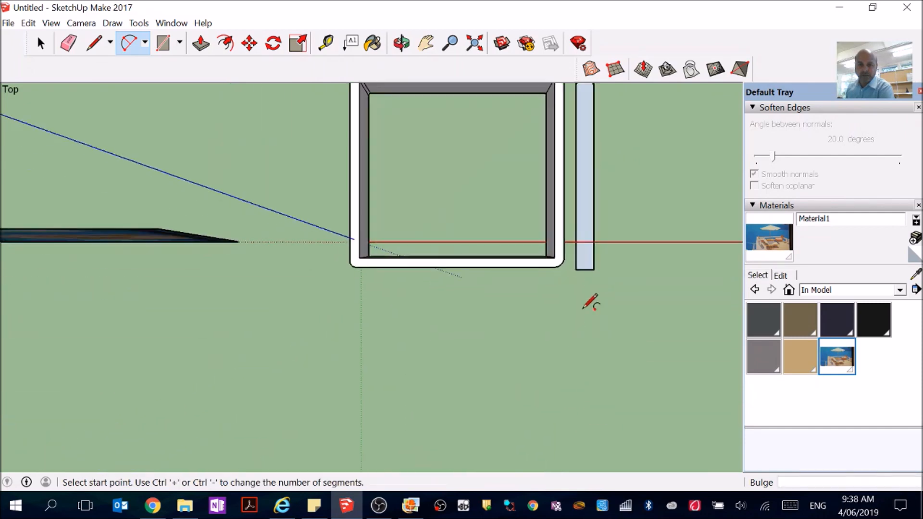
click(573, 258)
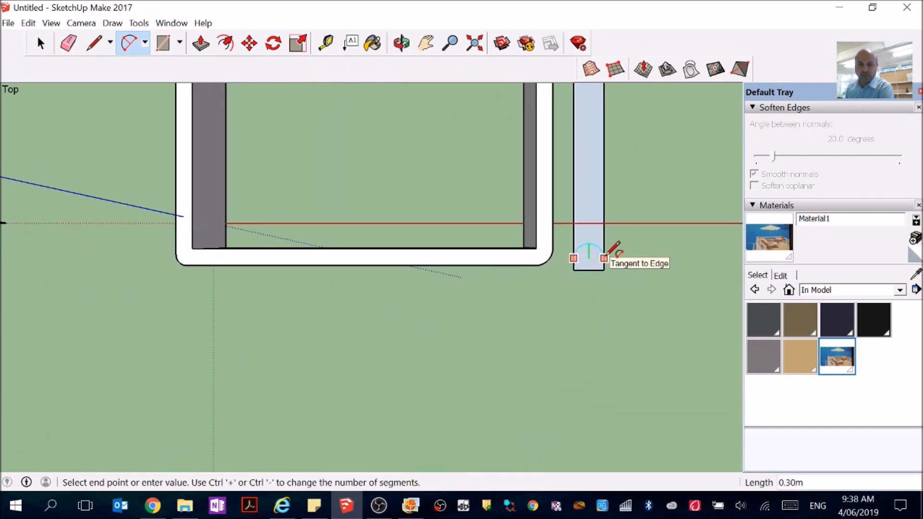
click(604, 258)
click(604, 259)
Step: Erase the leftover straight edges and corners outside the arcs at both ends of the narrow strip
scroll(601, 271, down, 4)
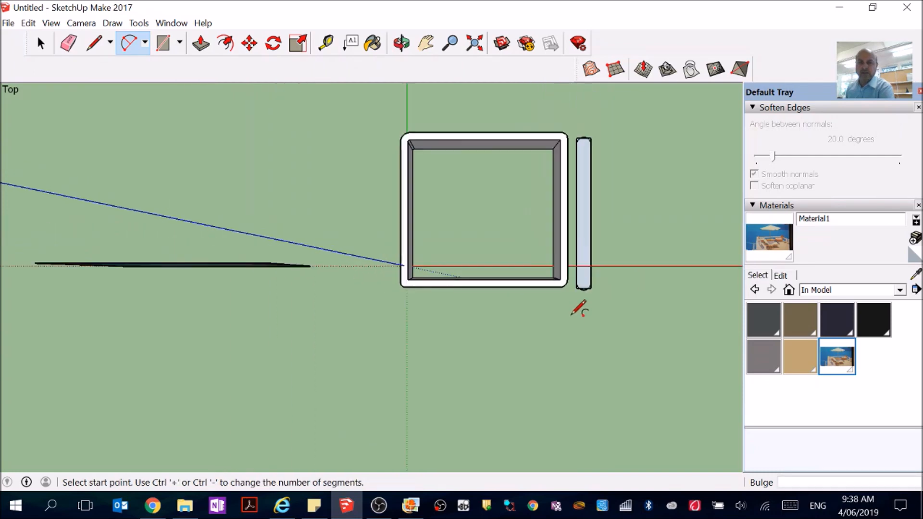
scroll(581, 118, up, 6)
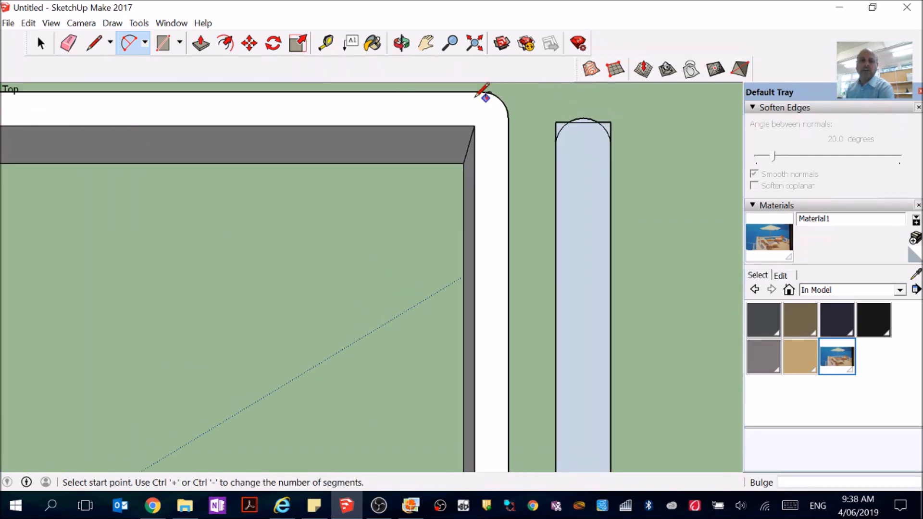
click(68, 42)
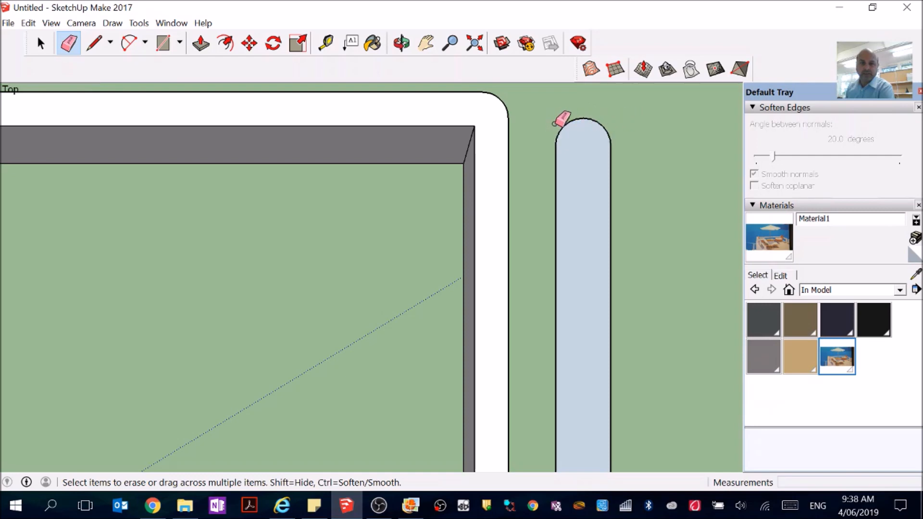
scroll(554, 124, down, 5)
scroll(565, 320, up, 6)
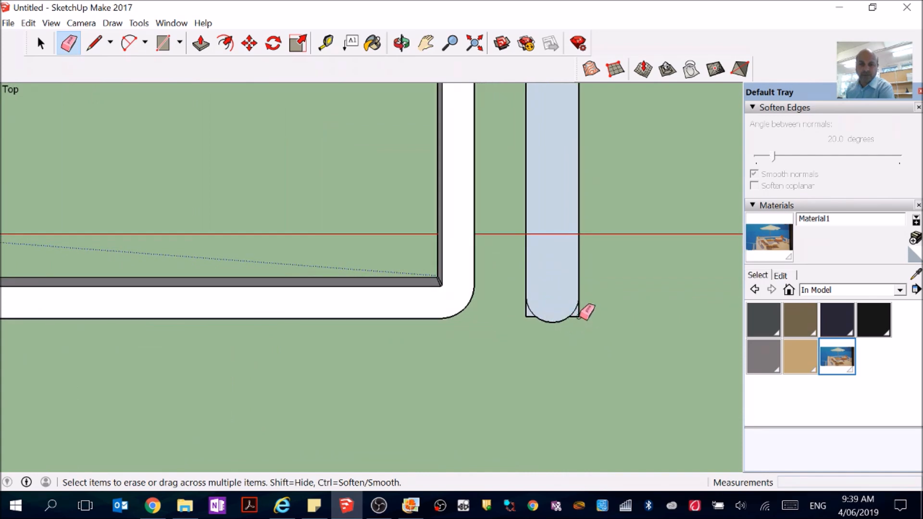
scroll(526, 316, down, 6)
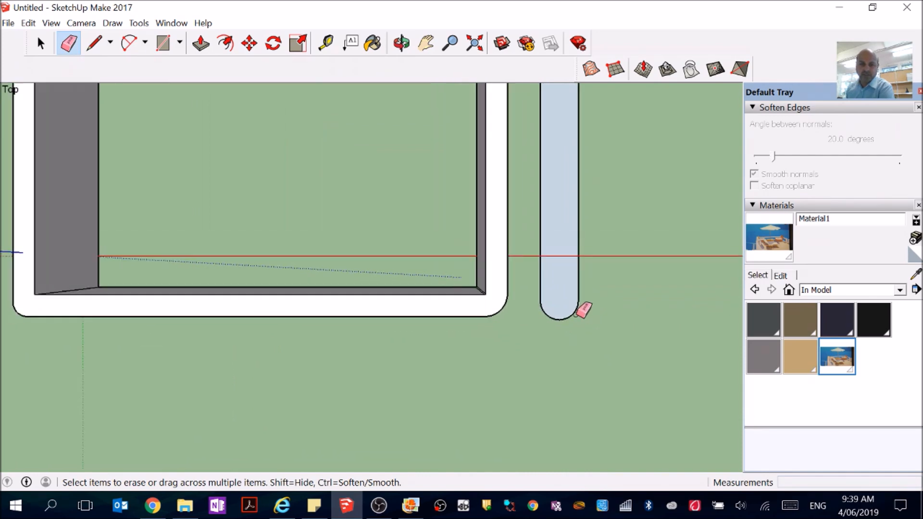
Step: Push/Pull the round-ended strip upward into an upright panel beside the wall
click(401, 43)
drag(467, 132, 598, 284)
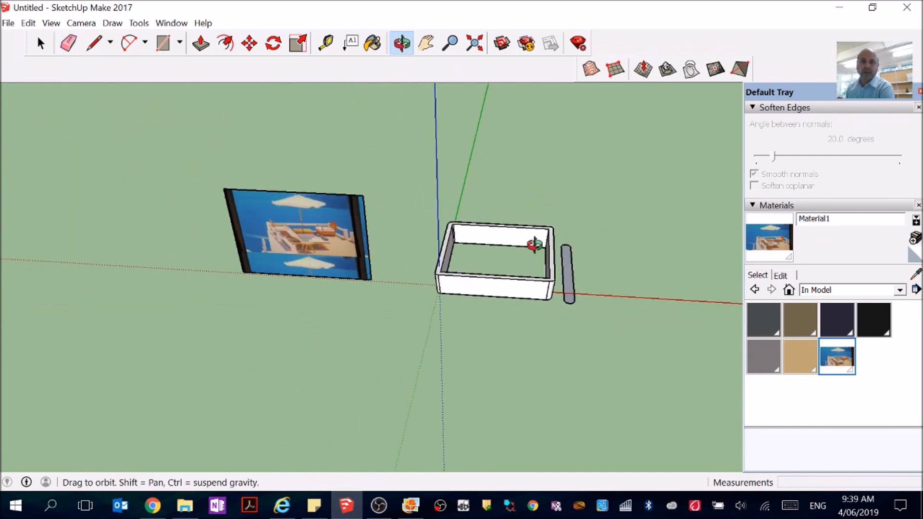
click(200, 43)
drag(566, 289, 588, 200)
Step: Examine the armchair's backrest up close in the reference photo
click(401, 43)
drag(552, 144, 303, 199)
scroll(303, 199, up, 10)
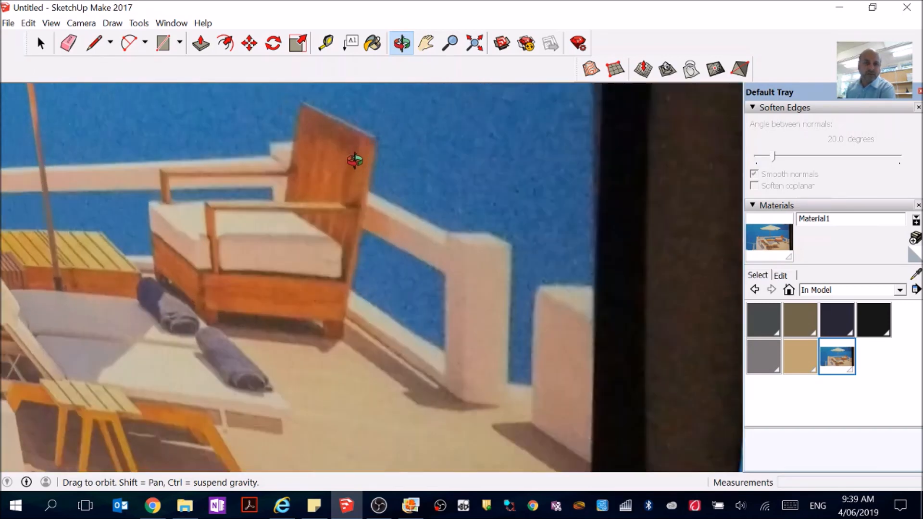
Step: Scale the upright panel's underside face uniformly about its centre to about 0.89 so the panel tapers downward
scroll(355, 160, down, 10)
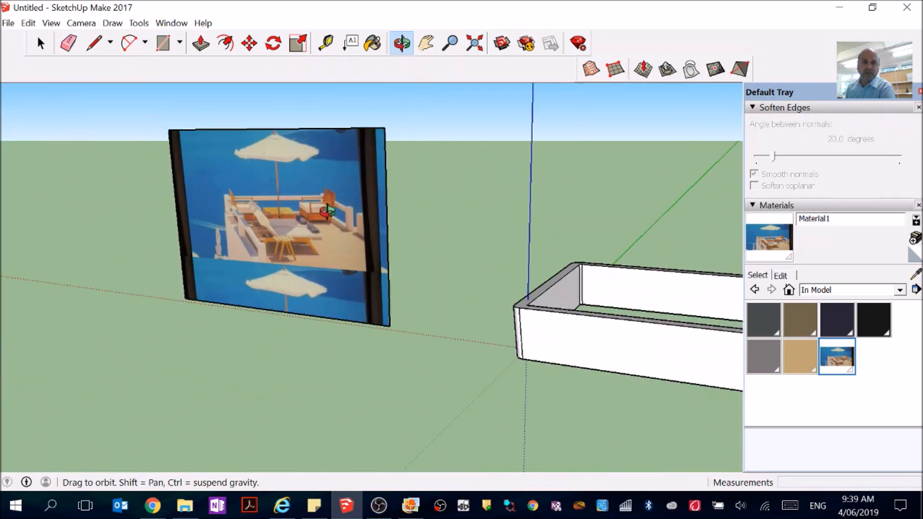
scroll(327, 210, down, 5)
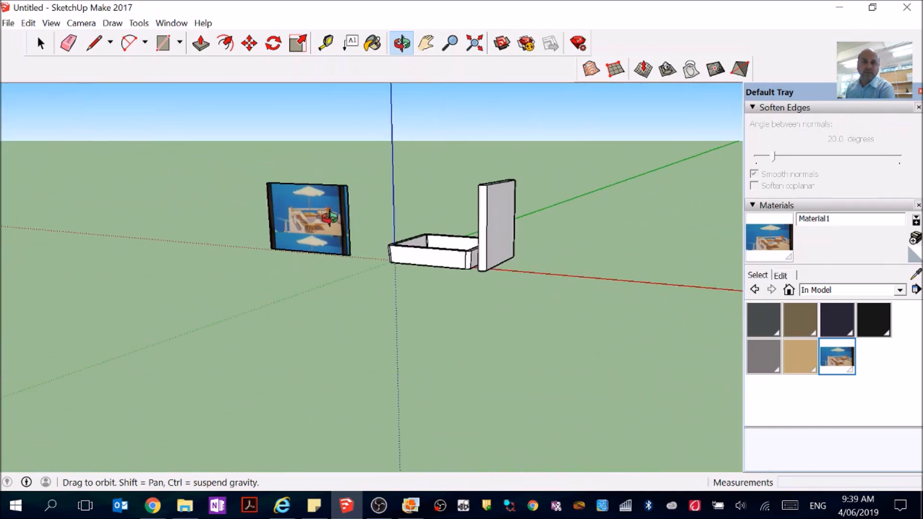
drag(560, 221, 552, 87)
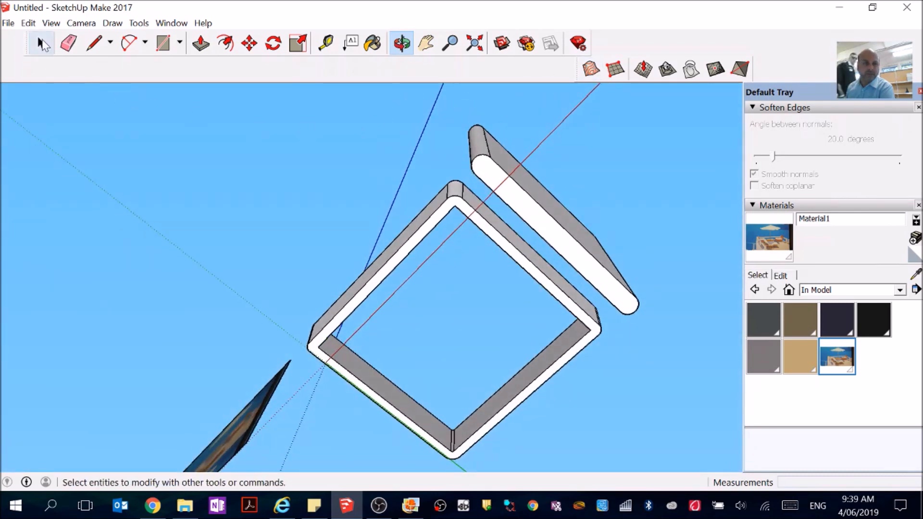
click(40, 43)
click(501, 191)
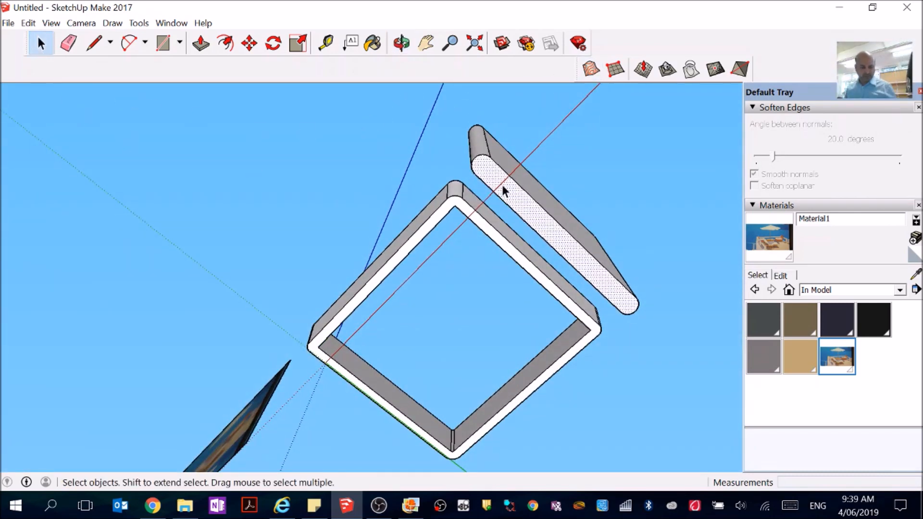
key(s)
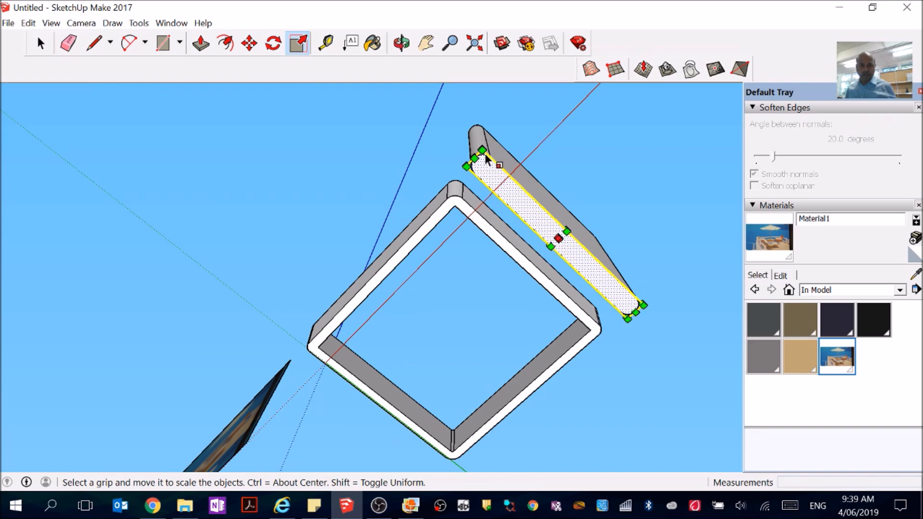
ctrl+drag(482, 150, 490, 160)
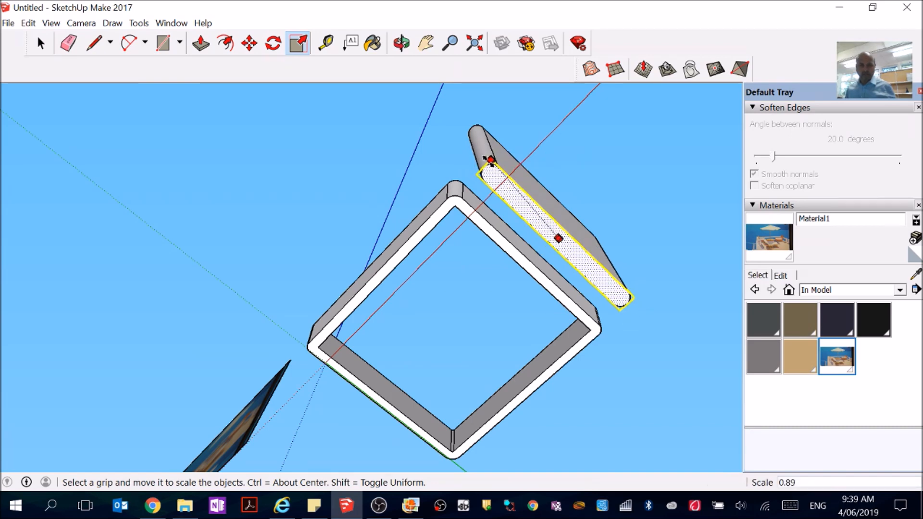
Step: Draw a wide upright rectangle in the open space beside the top of the upright panel
click(402, 43)
drag(461, 231, 373, 168)
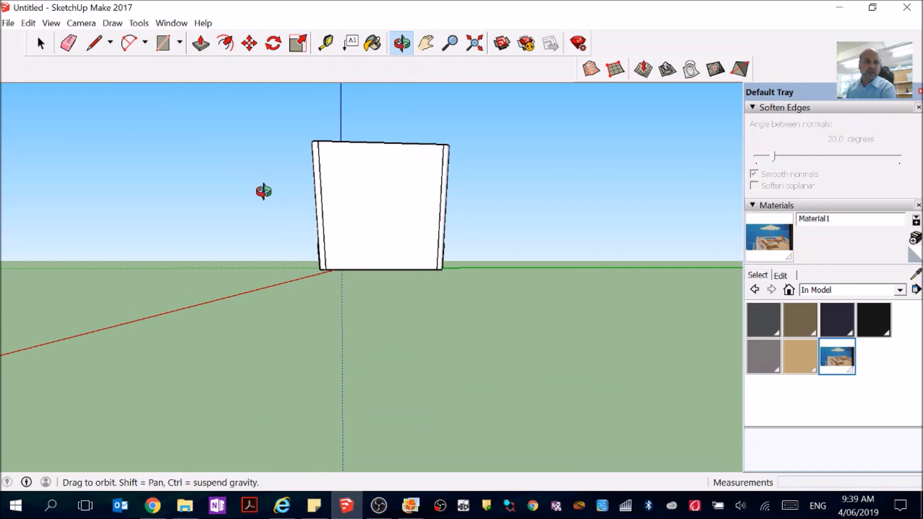
click(163, 43)
click(509, 143)
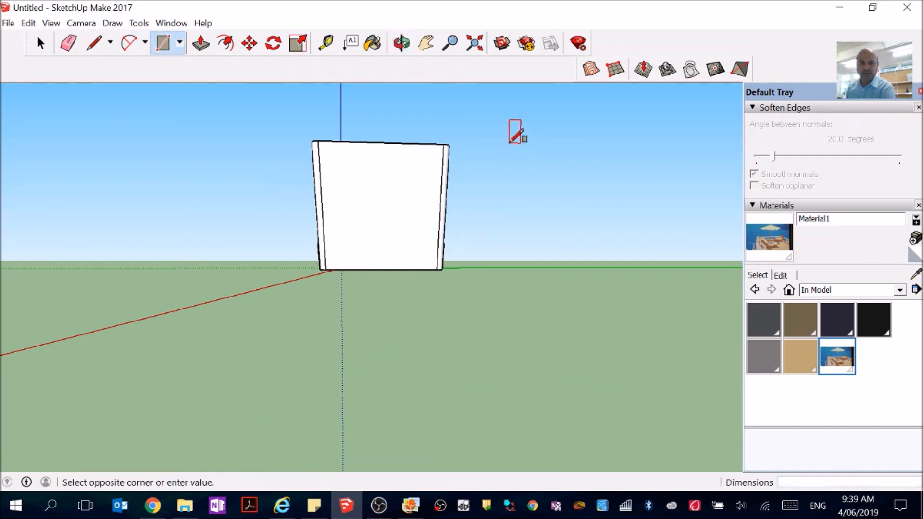
click(661, 192)
Step: Draw an upward arc between the rectangle's two bottom corners with a bulge of about 1.06 m
click(127, 43)
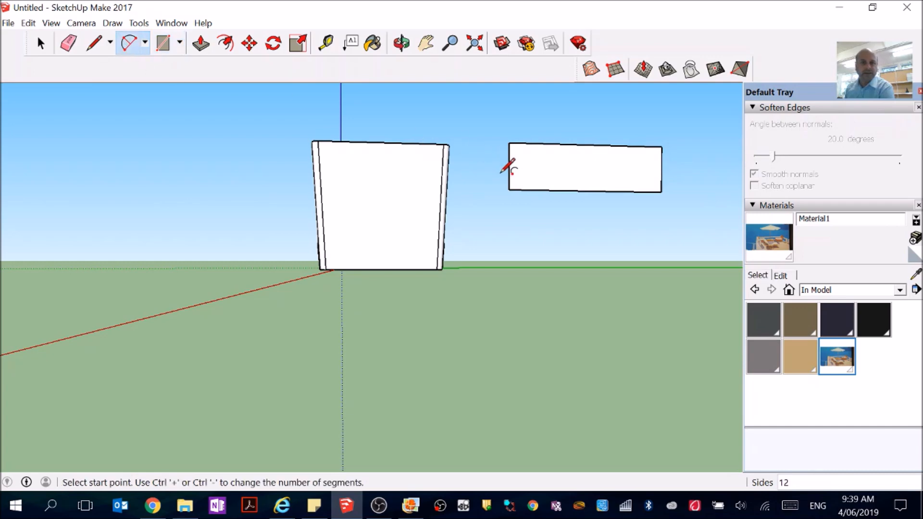
click(509, 189)
click(661, 191)
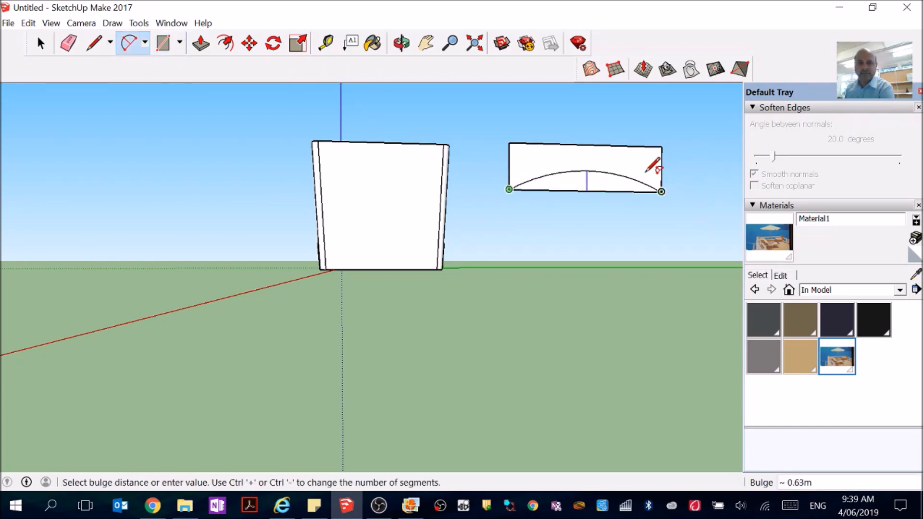
click(636, 151)
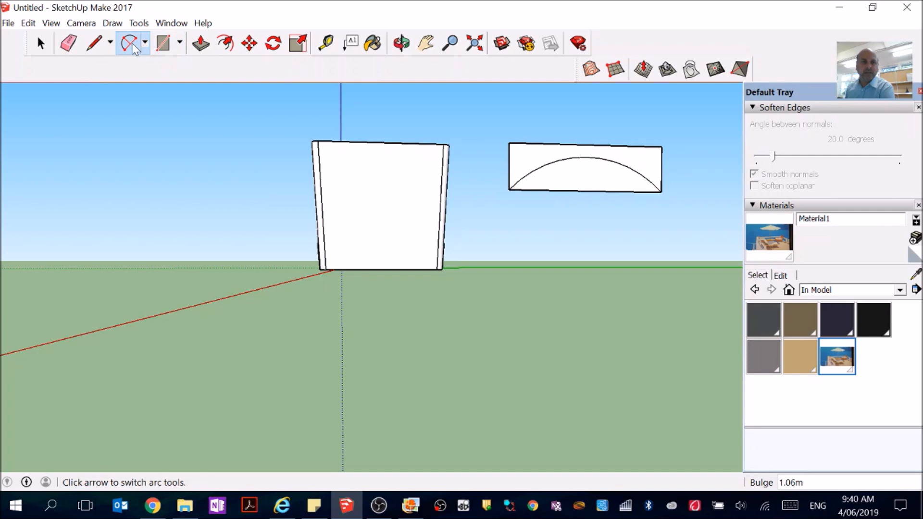
Step: Draw a second arc above the first, between the rectangle's two side edges, with a bulge of about 0.87 m
scroll(509, 175, up, 3)
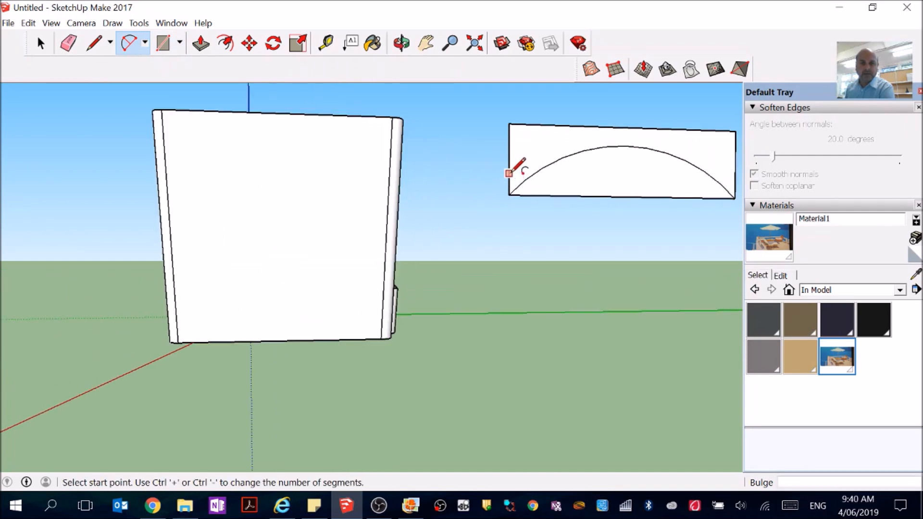
click(509, 173)
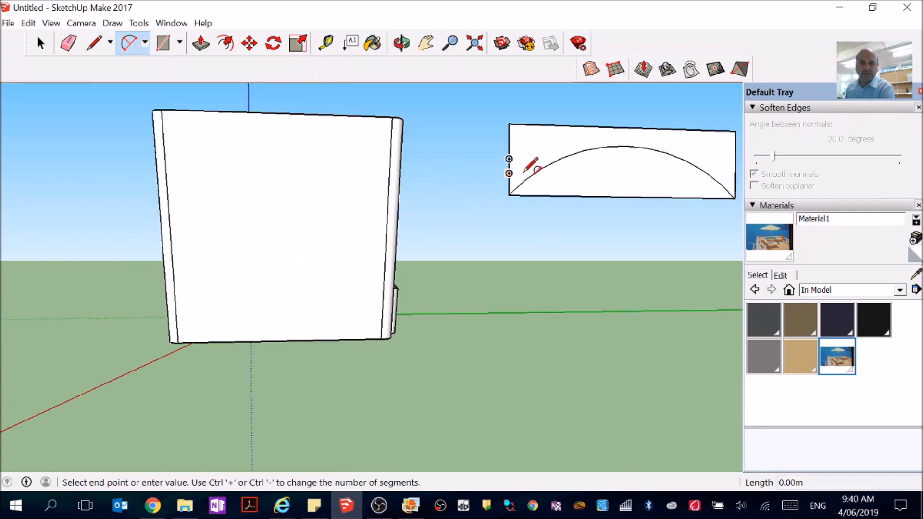
click(735, 177)
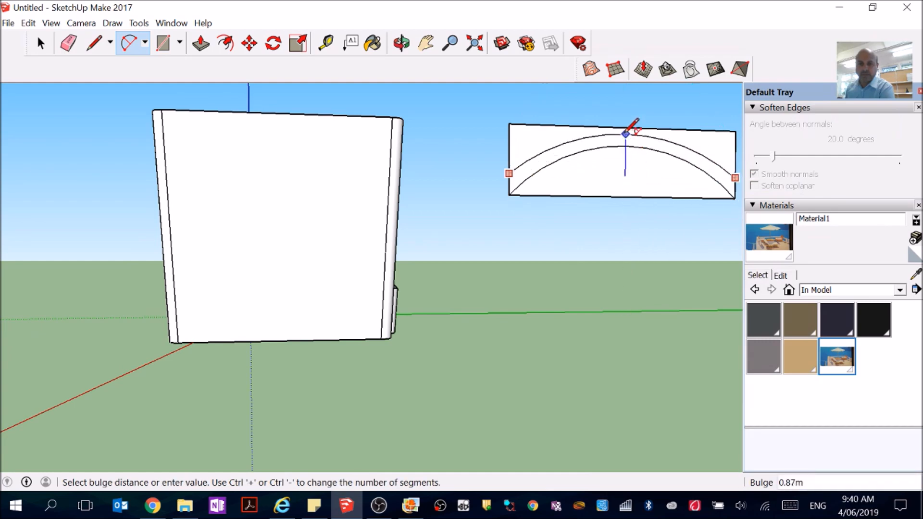
click(624, 134)
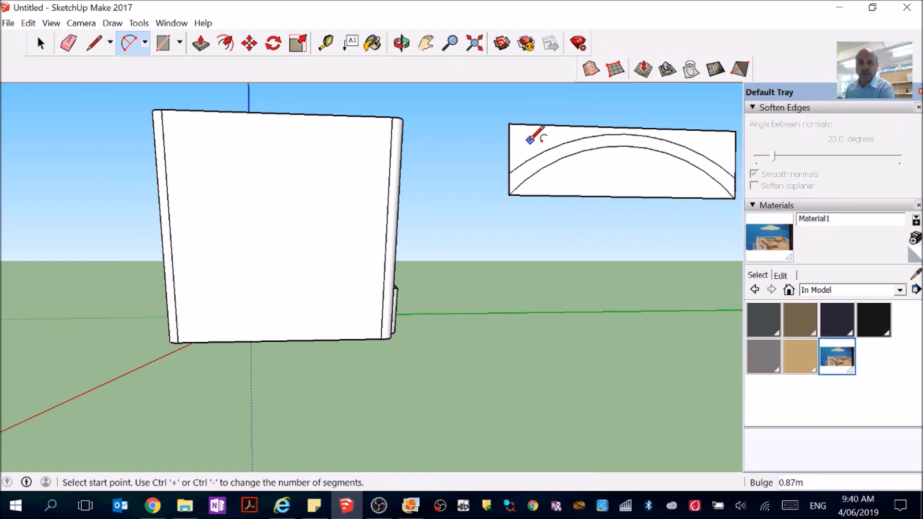
Step: Erase the rectangle's edges above the outer arc and its bottom edge, leaving only the curved band
scroll(505, 156, down, 3)
scroll(600, 163, up, 3)
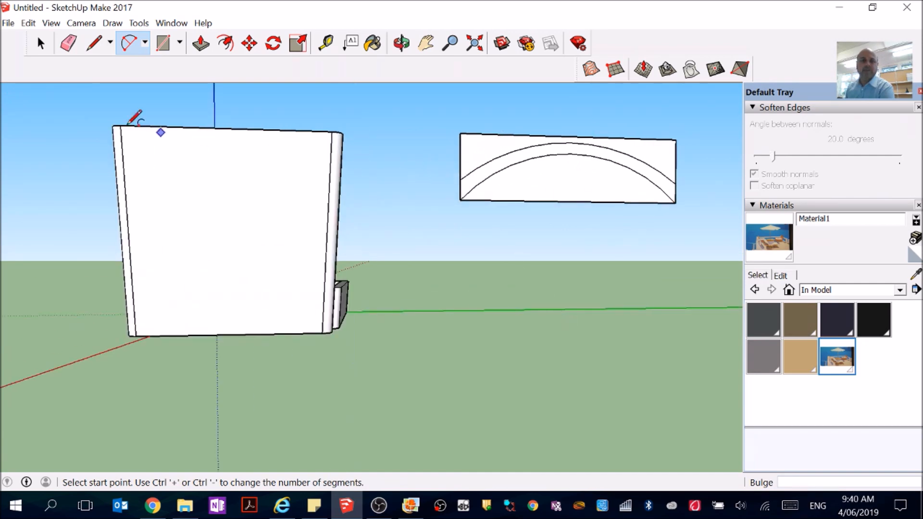
click(69, 43)
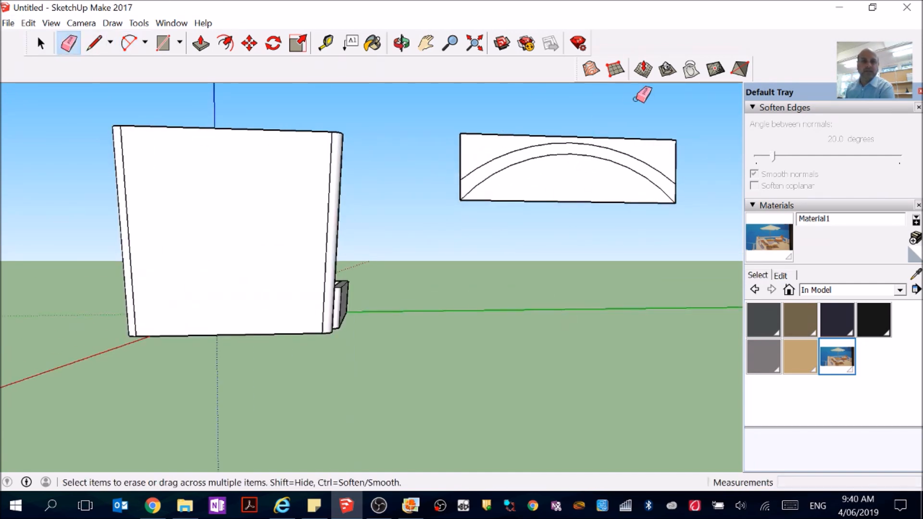
drag(674, 139, 671, 144)
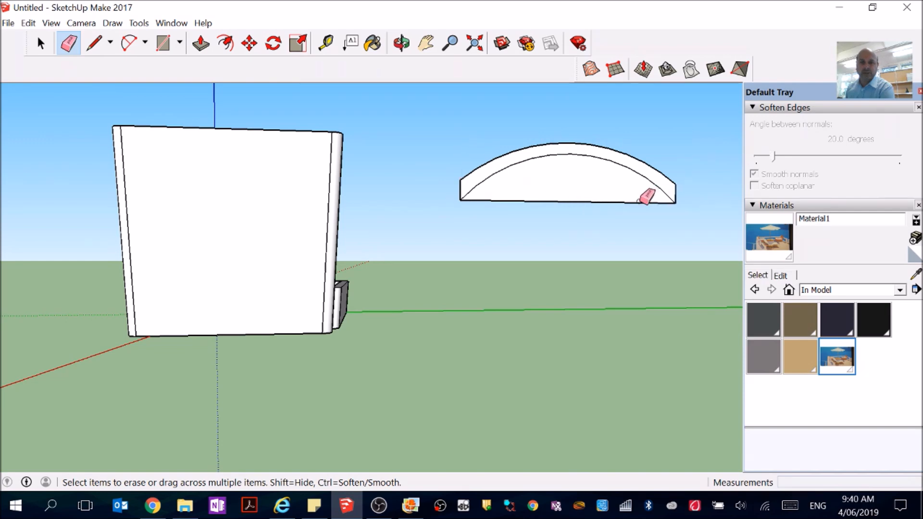
click(646, 197)
Step: Push/Pull the curved band about 4.67 m into an arched slab
click(401, 43)
mouse_move(480, 144)
mouse_down()
mouse_move(384, 131)
mouse_move(72, 144)
mouse_move(357, 136)
mouse_move(313, 189)
mouse_move(365, 217)
mouse_move(418, 218)
mouse_move(407, 247)
mouse_up()
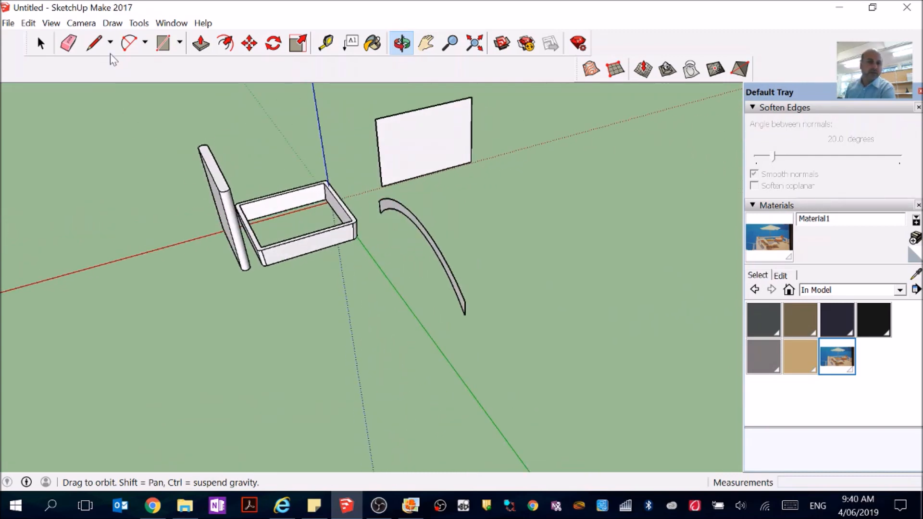
click(200, 43)
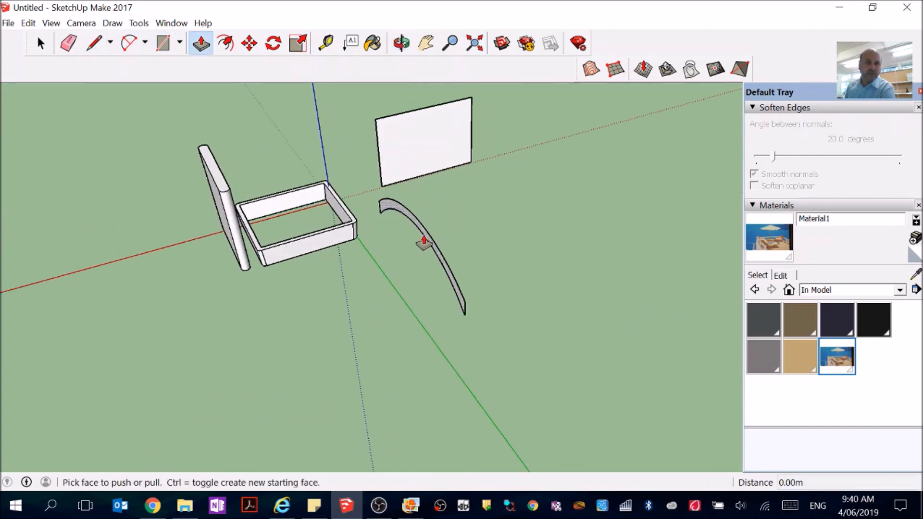
drag(422, 241, 578, 199)
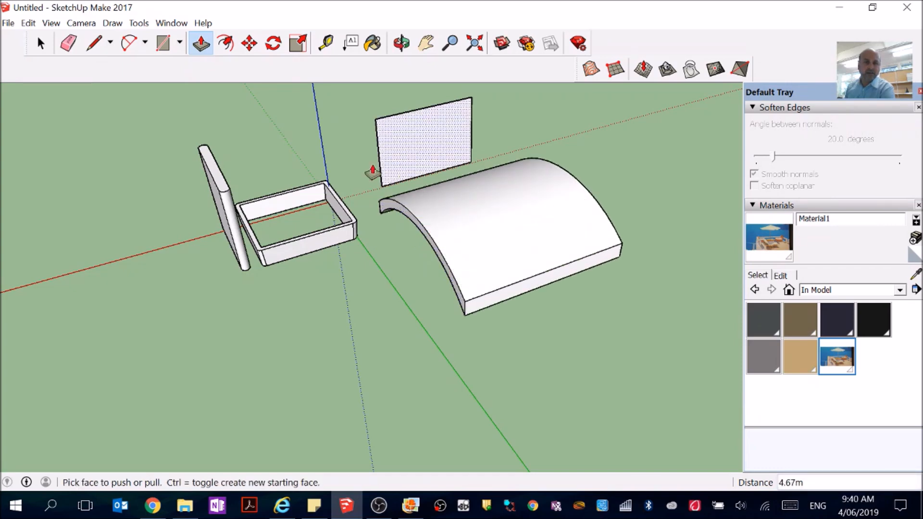
Step: Examine the arched slab's position relative to the frame and upright panel from the left and right standard views
click(80, 23)
mouse_move(77, 69)
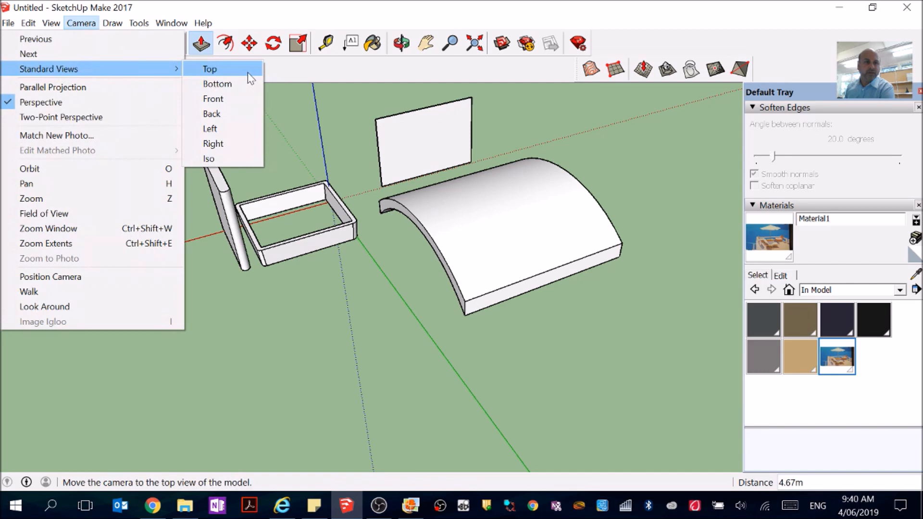
click(214, 128)
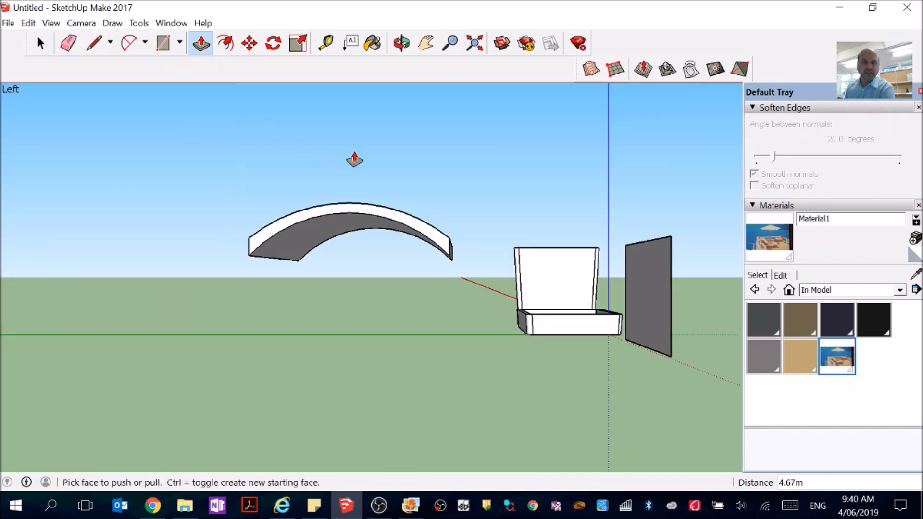
click(80, 23)
mouse_move(75, 68)
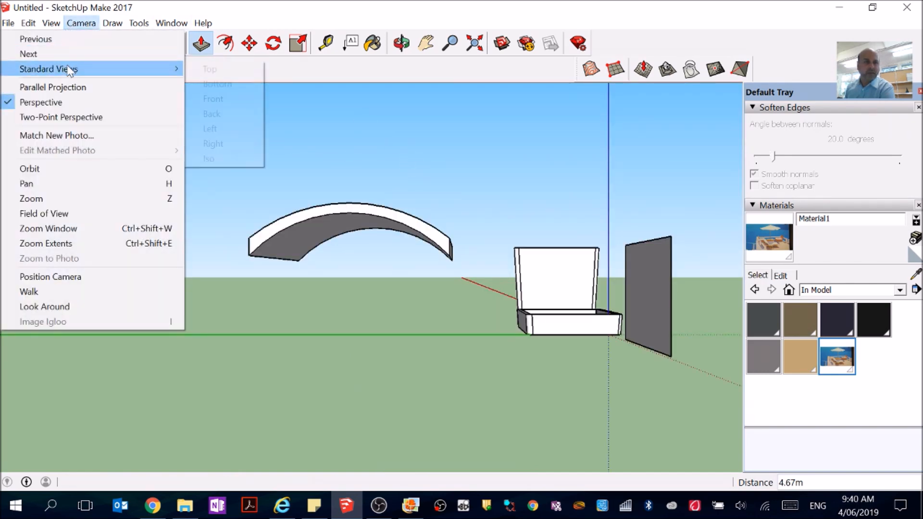
click(214, 144)
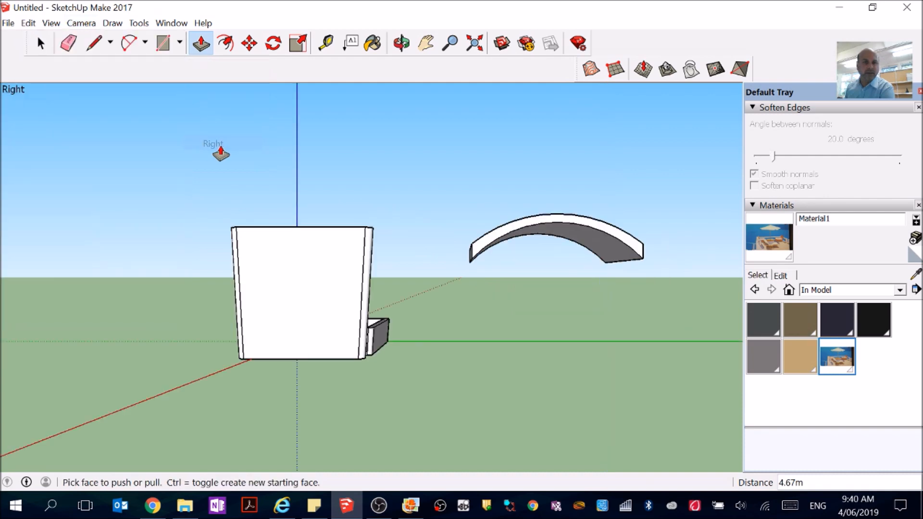
click(402, 42)
drag(414, 91, 429, 120)
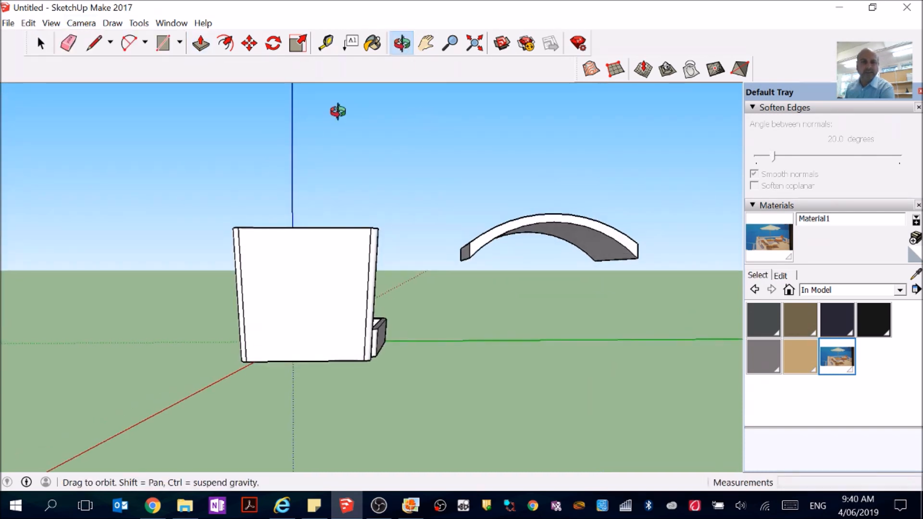
Step: Select the whole arched slab and move it about 10.7 m across the plan to sit beside the upright panel
click(80, 23)
mouse_move(118, 70)
click(228, 72)
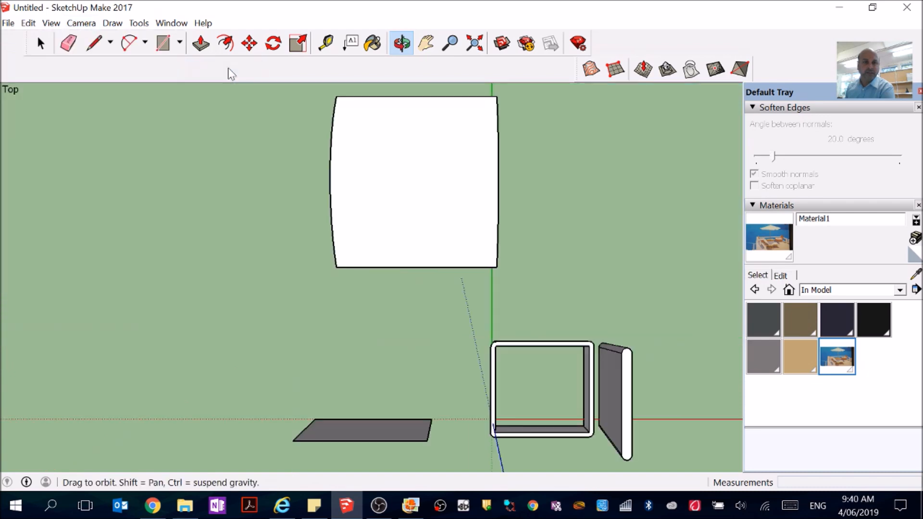
scroll(387, 140, down, 3)
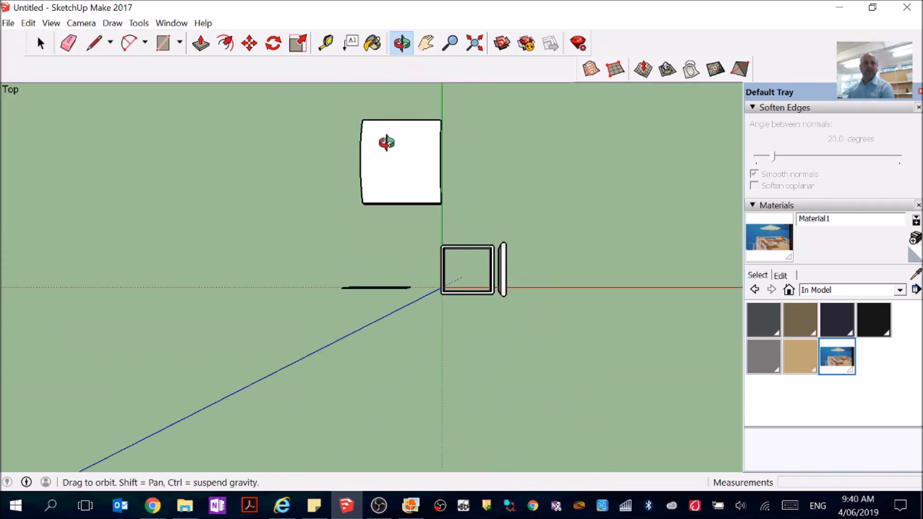
click(41, 48)
drag(334, 93, 490, 215)
click(249, 44)
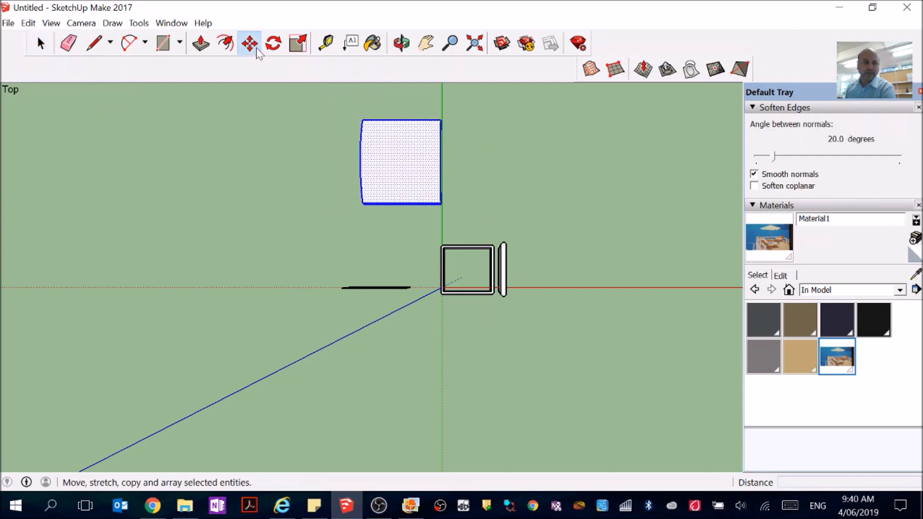
click(398, 156)
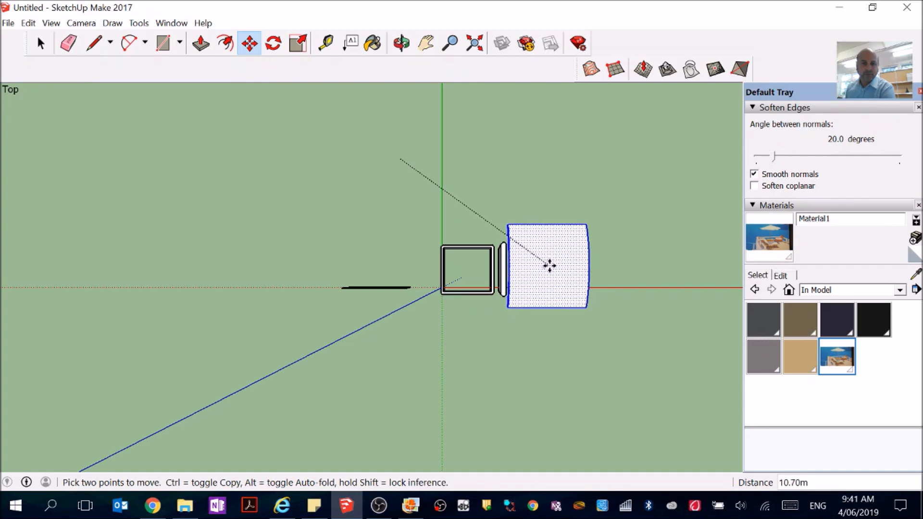
click(550, 265)
Step: Lower the arched slab slightly and shift it along the red axis so it overlaps the top of the upright panel
click(401, 43)
mouse_move(553, 231)
mouse_down()
mouse_move(576, 247)
mouse_move(600, 339)
mouse_move(601, 182)
mouse_move(548, 197)
mouse_move(558, 221)
mouse_up()
scroll(552, 208, up, 3)
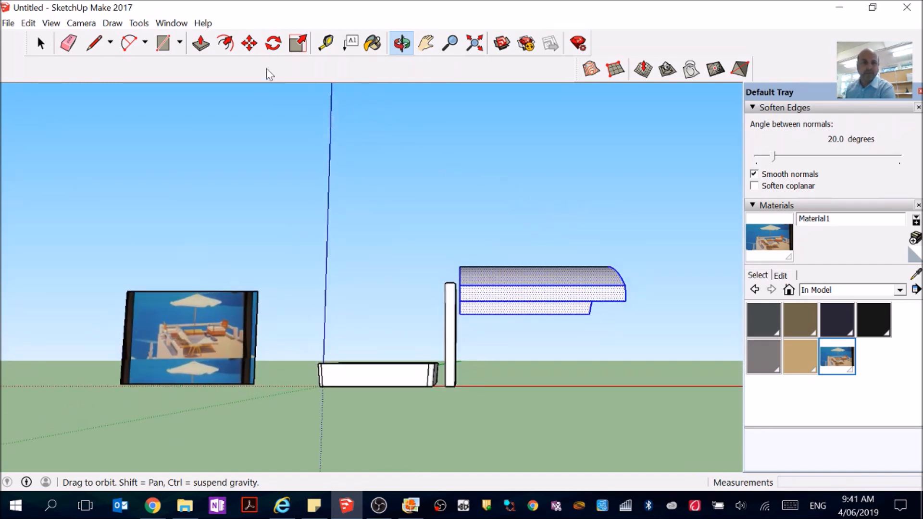
click(249, 44)
click(536, 299)
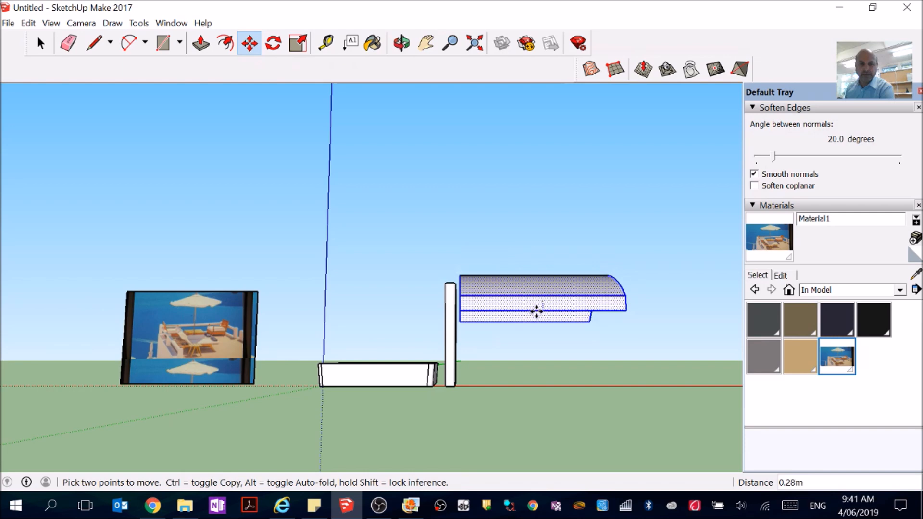
click(542, 323)
click(570, 319)
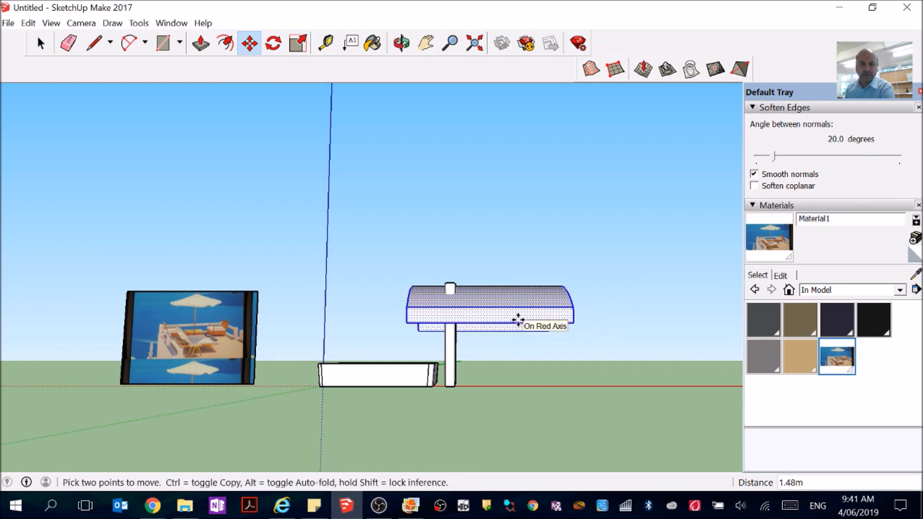
click(495, 317)
Step: Centre the arched slab over the upright panel by moving it about 0.30 m, and scale its height by about 0.82
click(401, 43)
drag(542, 312, 459, 324)
click(249, 44)
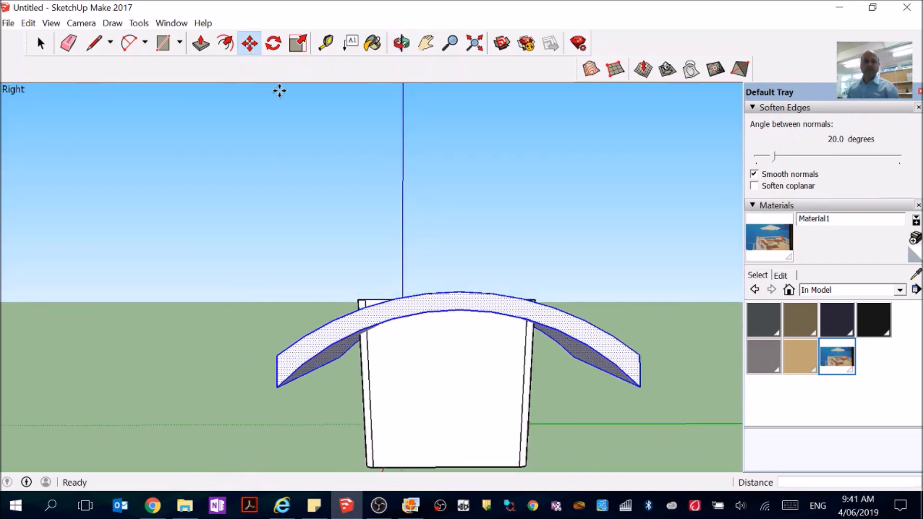
click(482, 296)
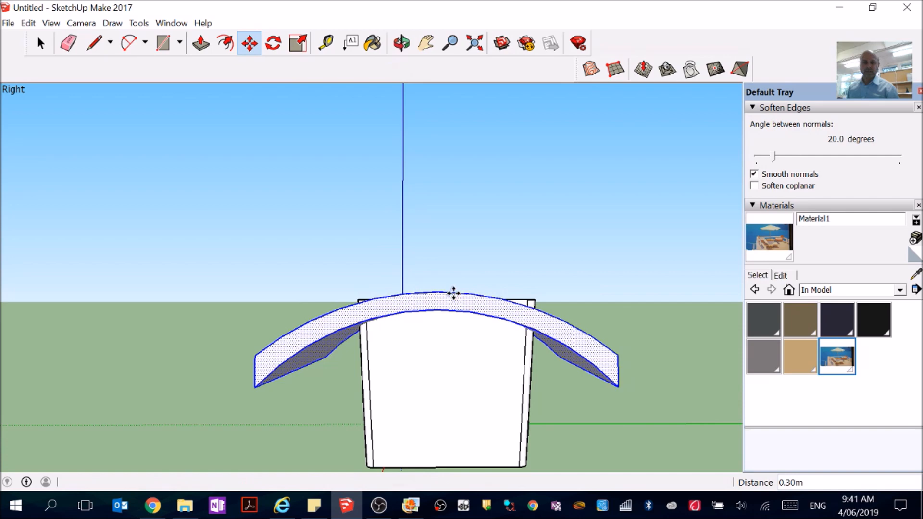
click(453, 293)
key(s)
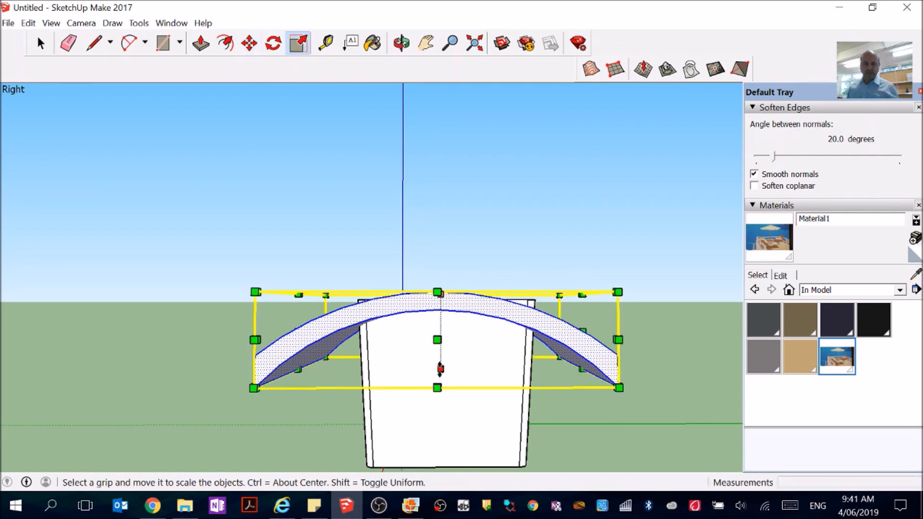
drag(437, 291, 443, 308)
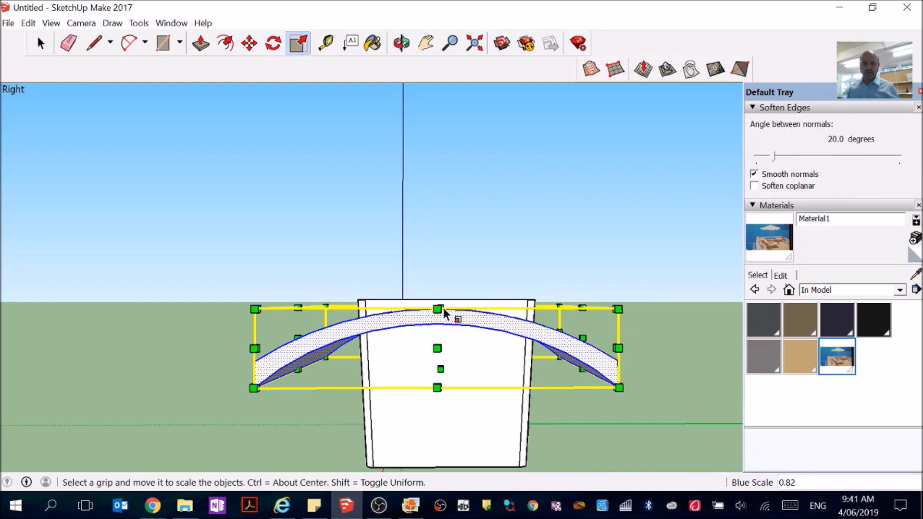
Step: Select the arched slab, upright panel and frame together and intersect their faces with the model
click(401, 43)
drag(496, 114, 311, 204)
key(space)
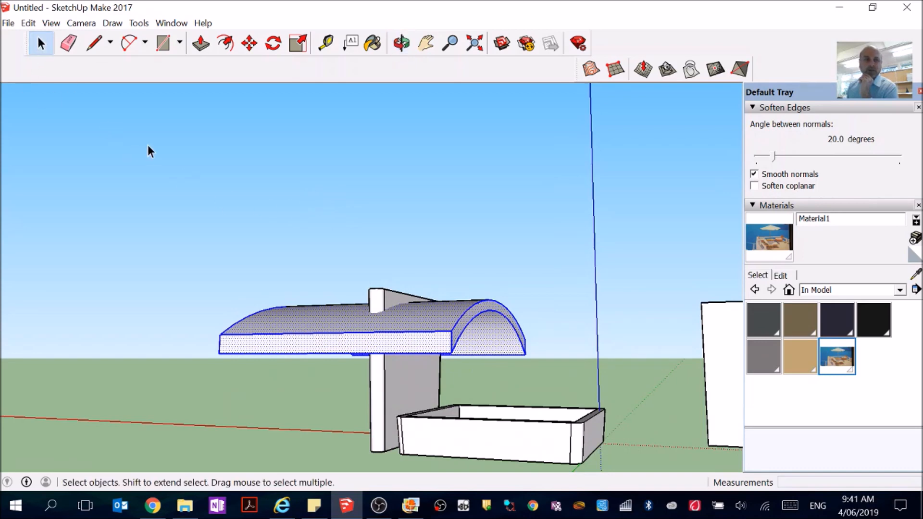
click(91, 127)
drag(50, 125, 576, 389)
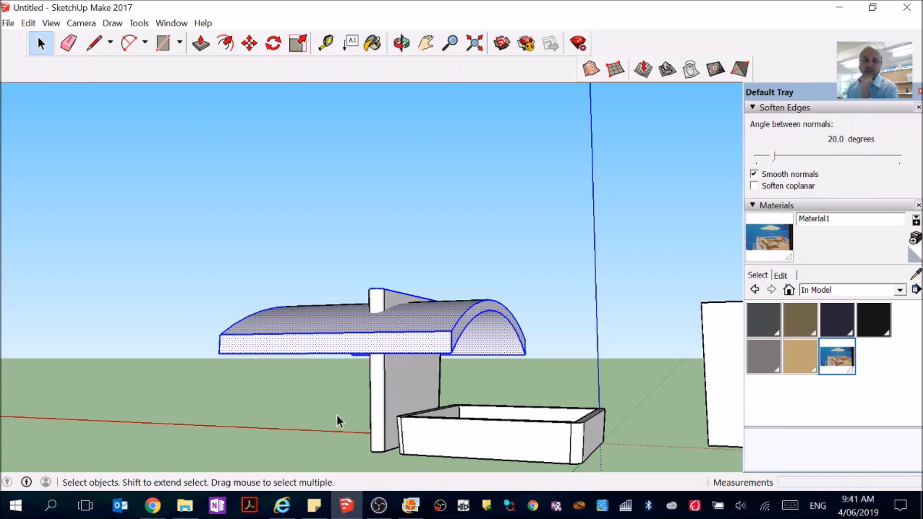
drag(120, 172, 635, 471)
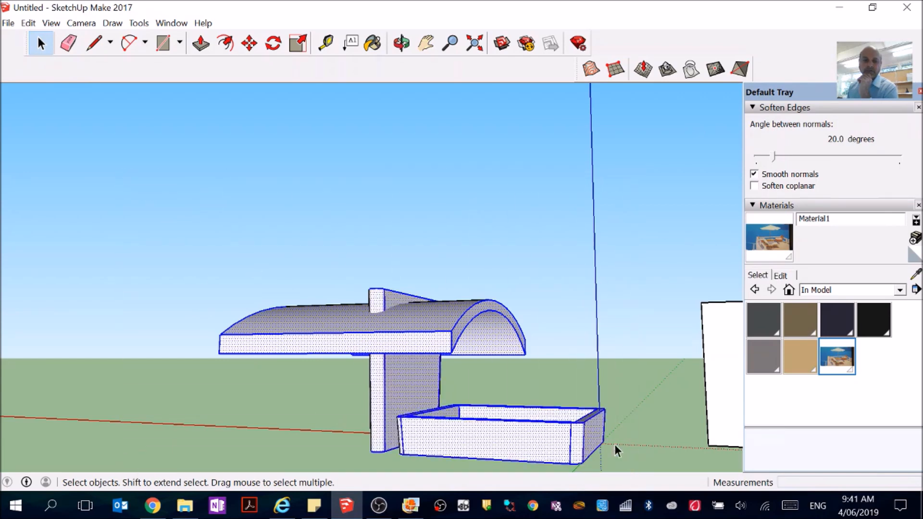
right_click(407, 327)
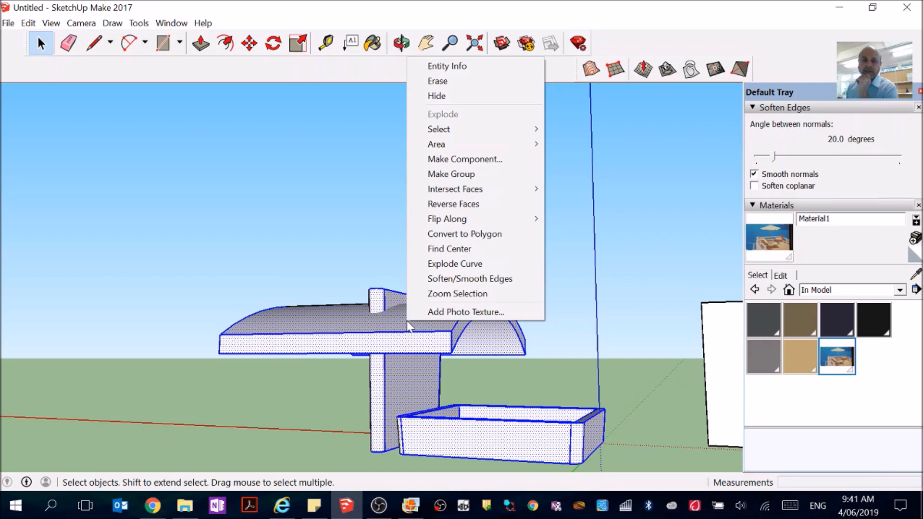
mouse_move(466, 190)
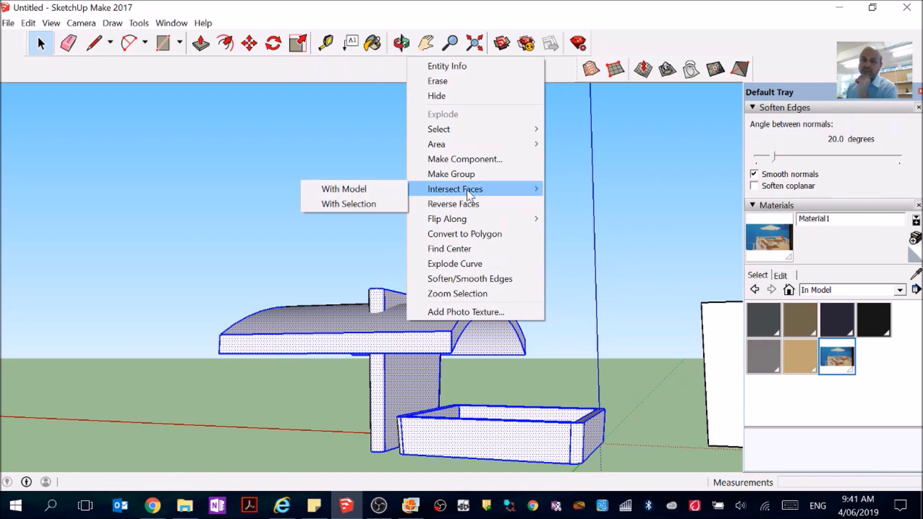
click(369, 189)
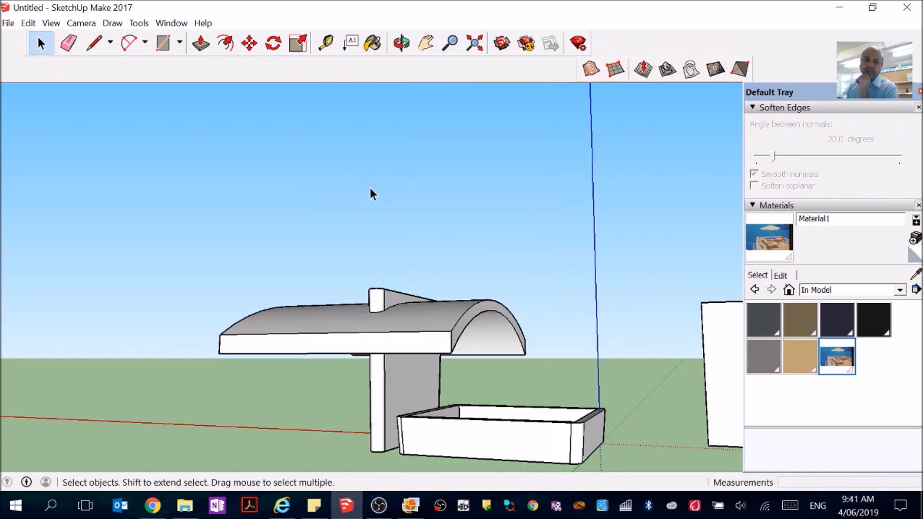
Step: Erase the part of the upright panel that protrudes above the arched slab
click(401, 43)
drag(385, 269, 546, 308)
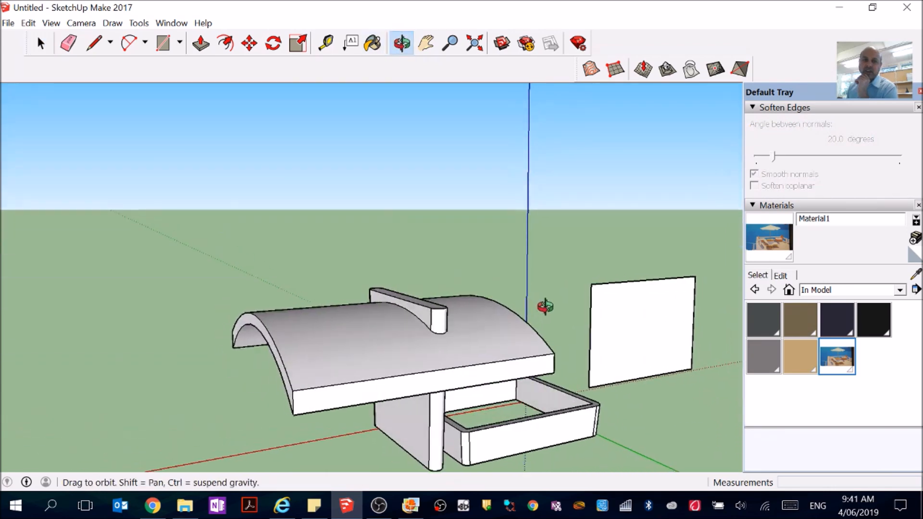
click(68, 43)
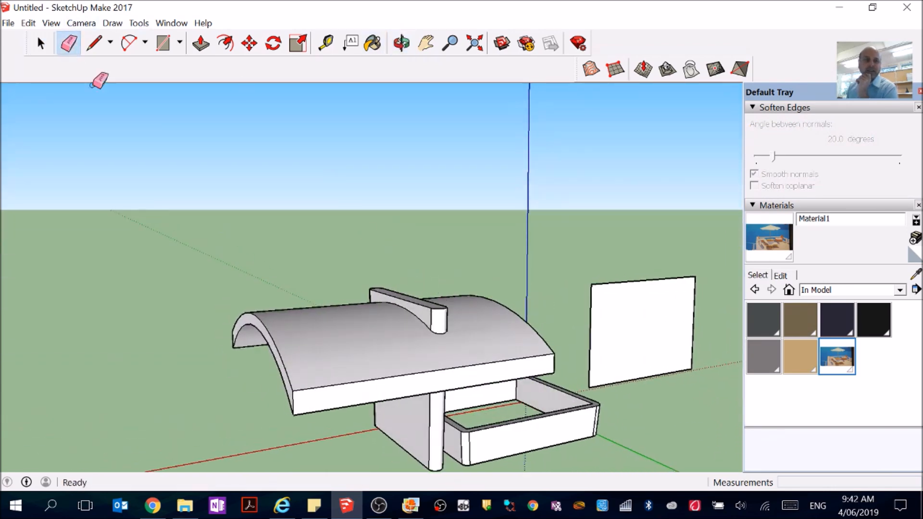
drag(434, 309, 451, 313)
click(447, 307)
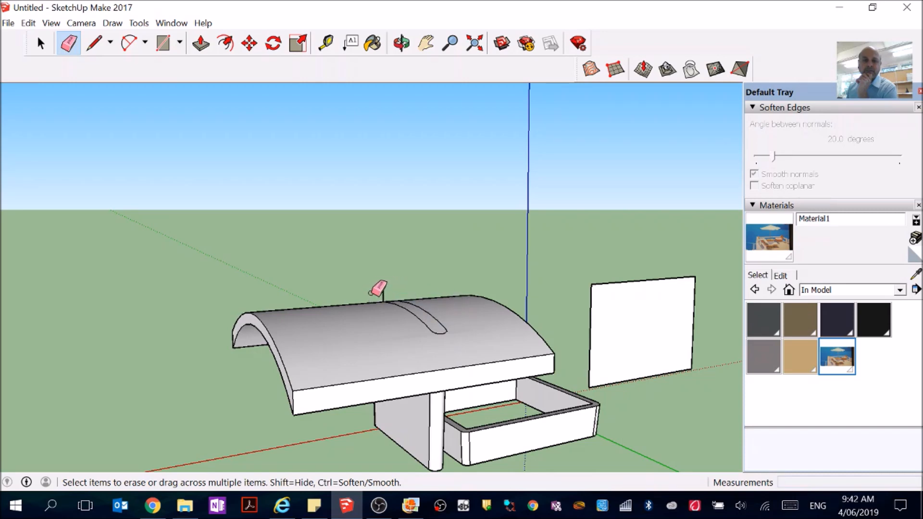
Step: Erase the slab's long side edges and delete the slab portion on the side of the panel away from the frame
ctrl+click(297, 390)
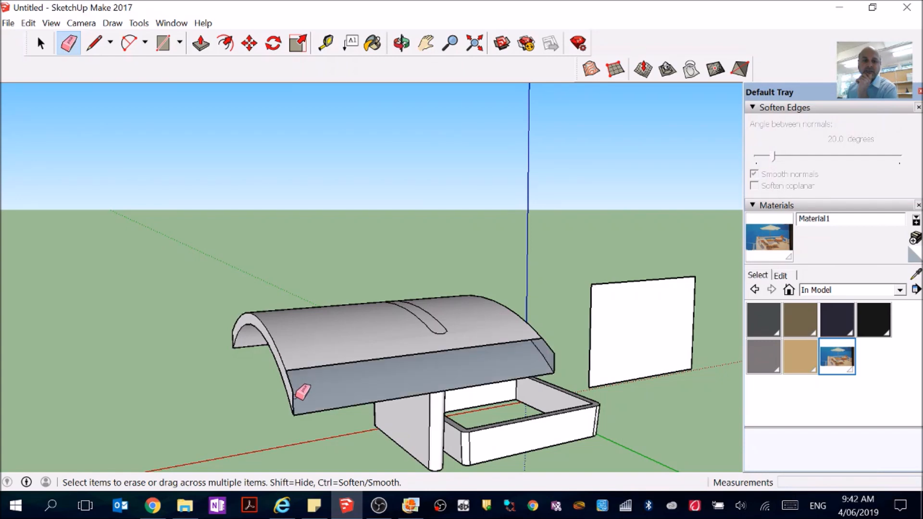
click(294, 395)
click(292, 412)
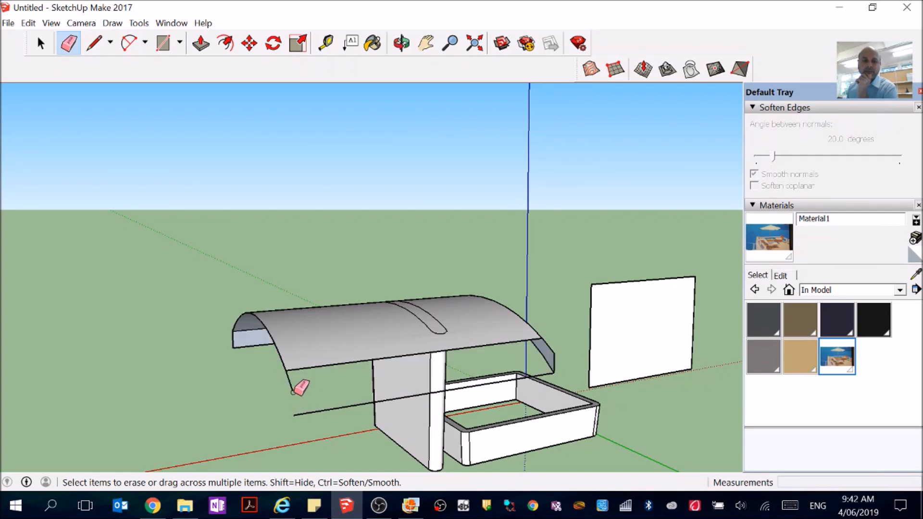
click(292, 372)
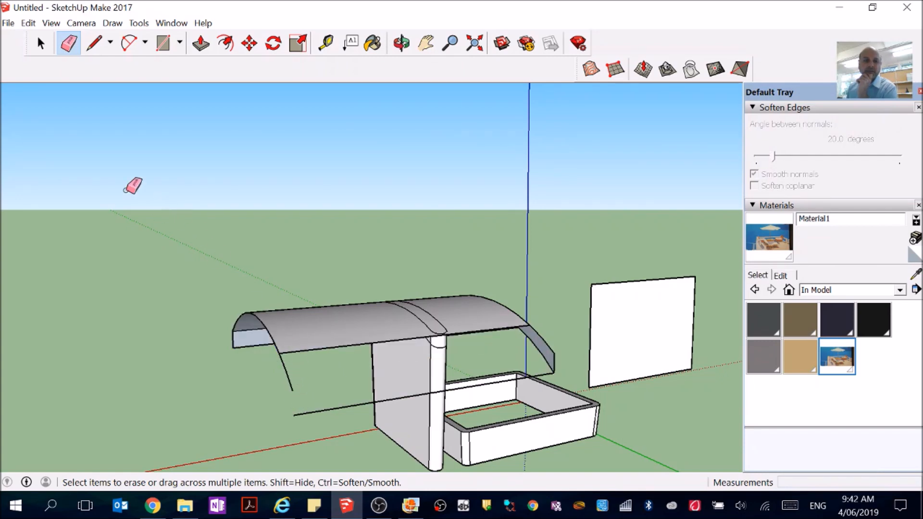
click(41, 43)
drag(202, 268, 335, 426)
key(Delete)
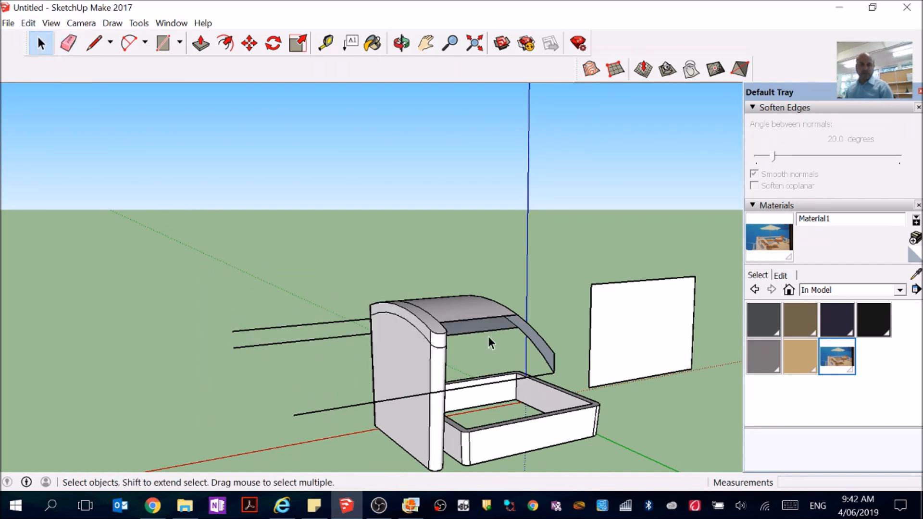
Step: Erase the stray lines and the remaining slab portion over the frame, keeping only the panel with its arched top
click(69, 44)
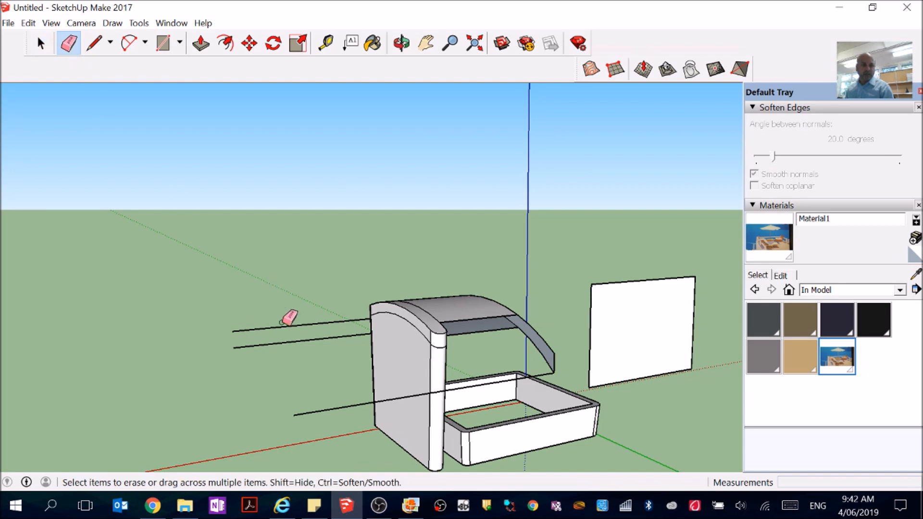
click(284, 343)
click(307, 414)
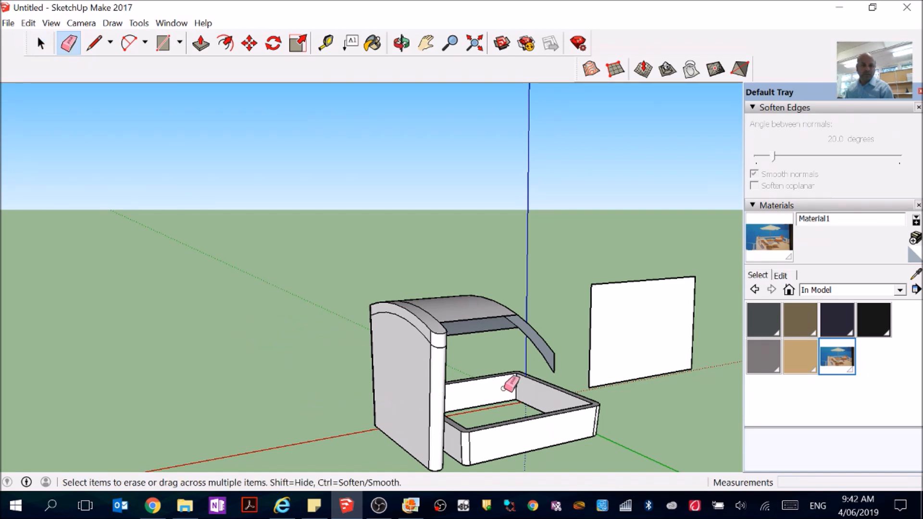
click(512, 318)
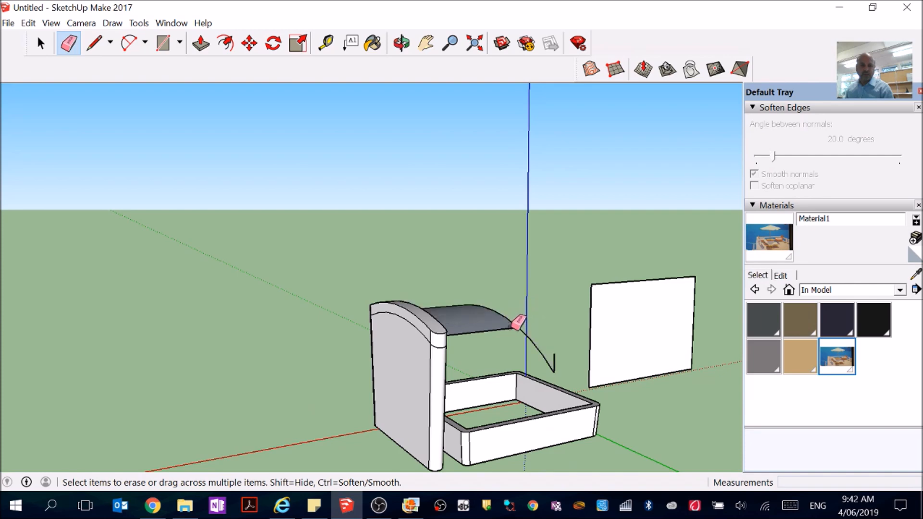
click(519, 327)
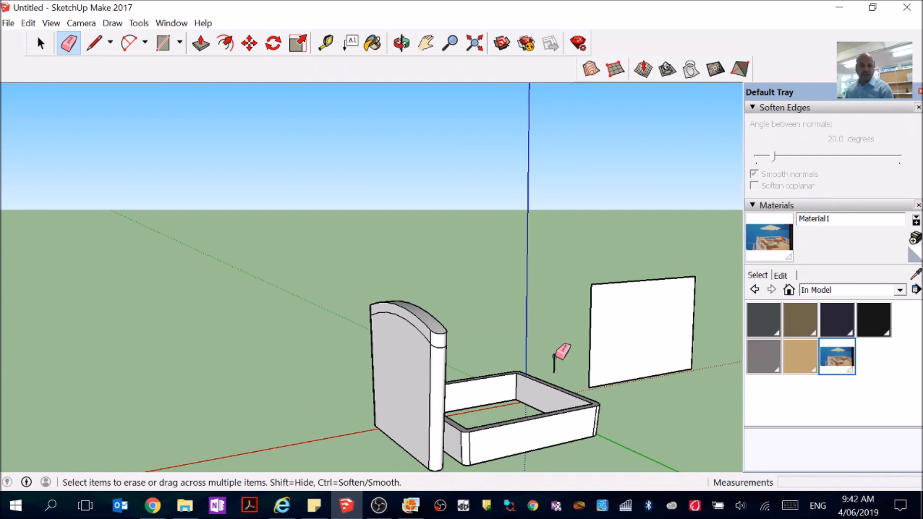
click(401, 43)
drag(622, 309, 268, 416)
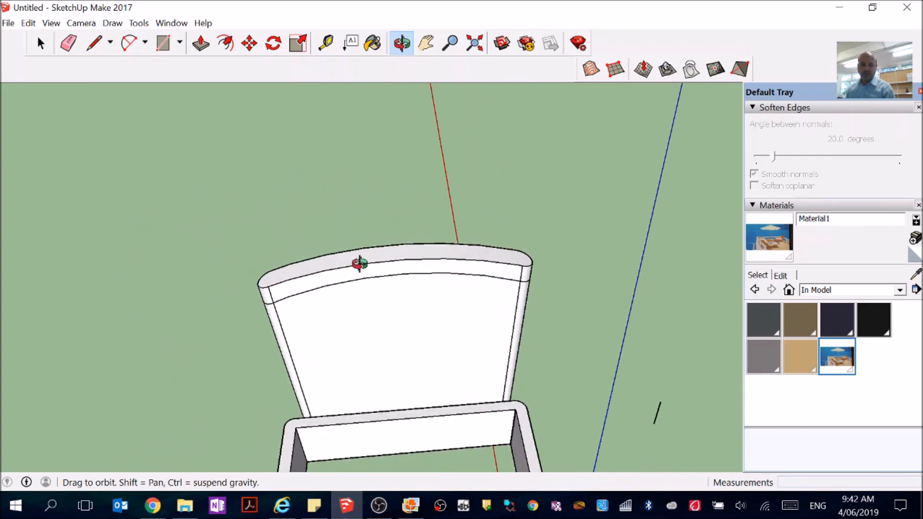
click(69, 43)
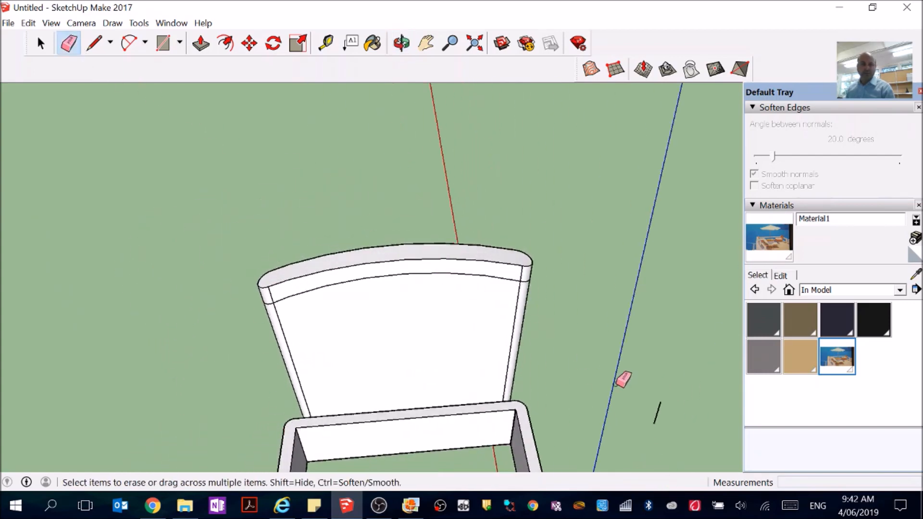
scroll(385, 367, down, 5)
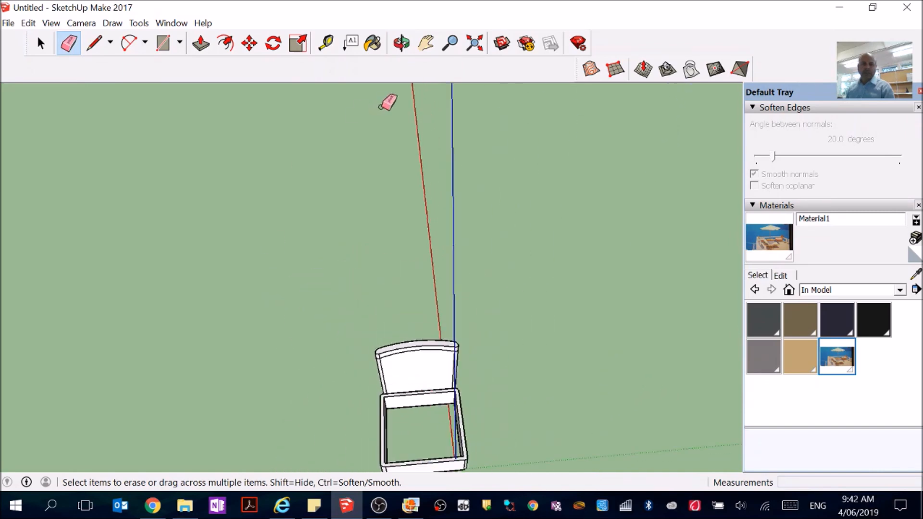
Step: Select the whole arch-topped panel and scale it taller along the blue axis by about 1.31
click(401, 44)
mouse_move(317, 154)
mouse_down()
mouse_move(282, 241)
mouse_move(236, 174)
mouse_move(456, 370)
mouse_move(430, 347)
mouse_up()
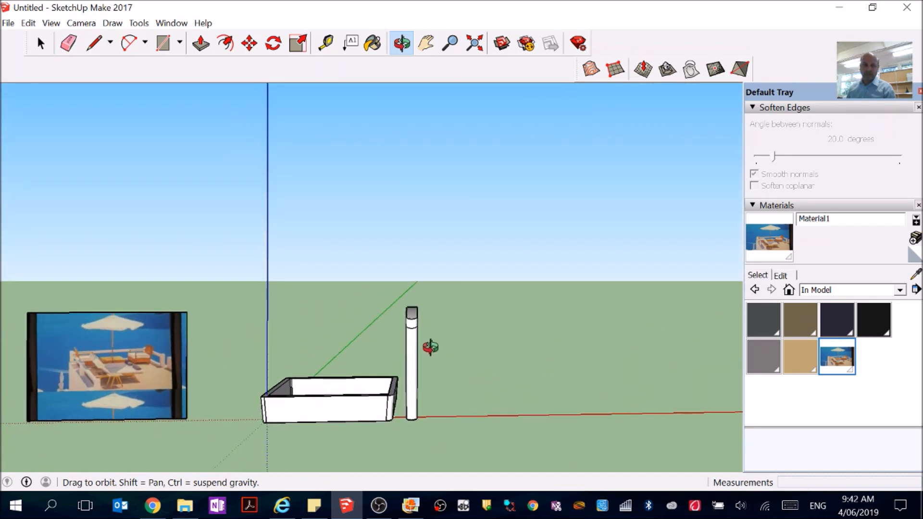
click(41, 44)
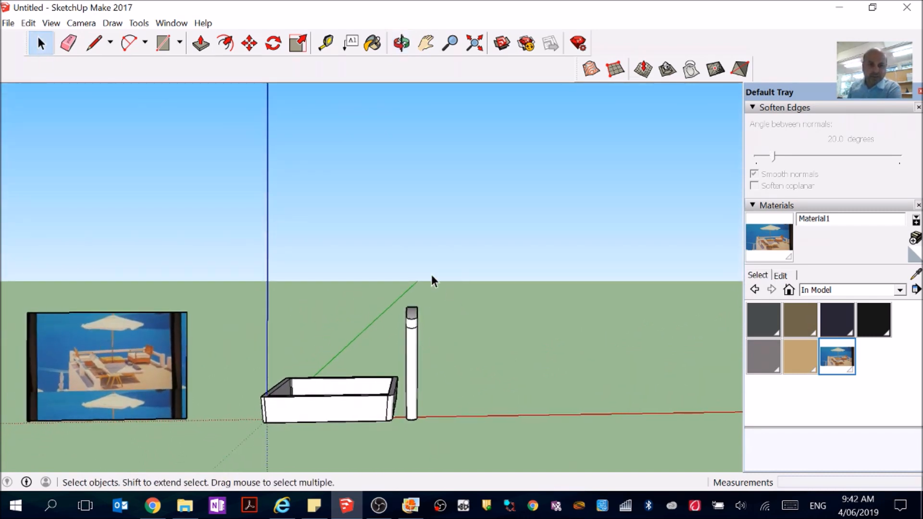
drag(396, 279, 478, 445)
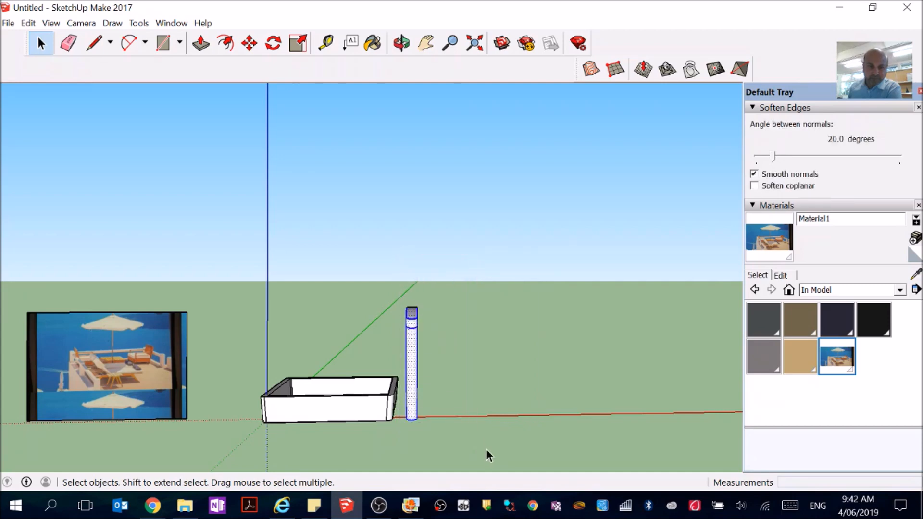
key(s)
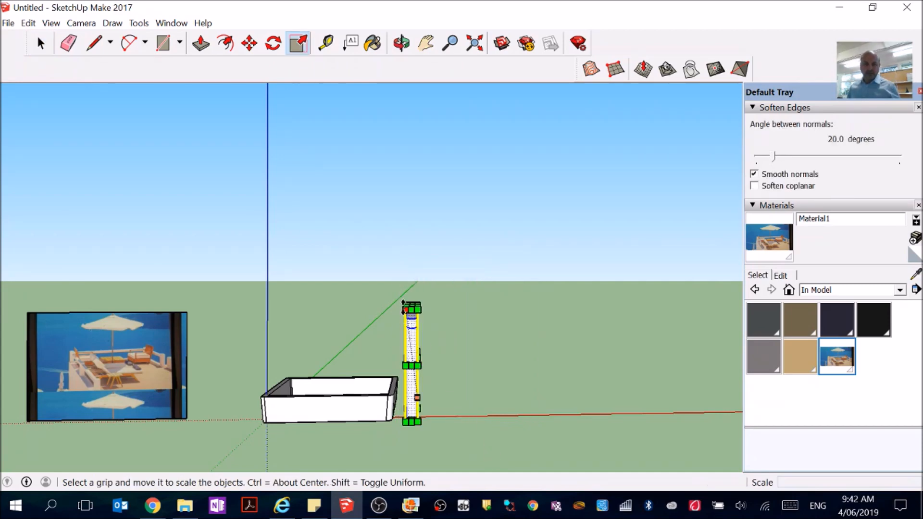
drag(410, 306, 411, 272)
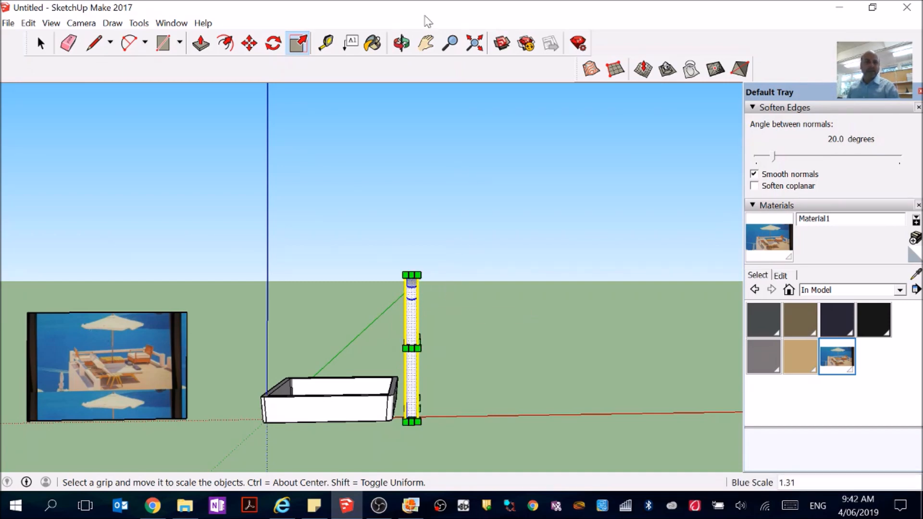
Step: Rotate the panel 15 degrees so it leans back from the frame, and move it about 1.47 m clear of the frame
click(275, 45)
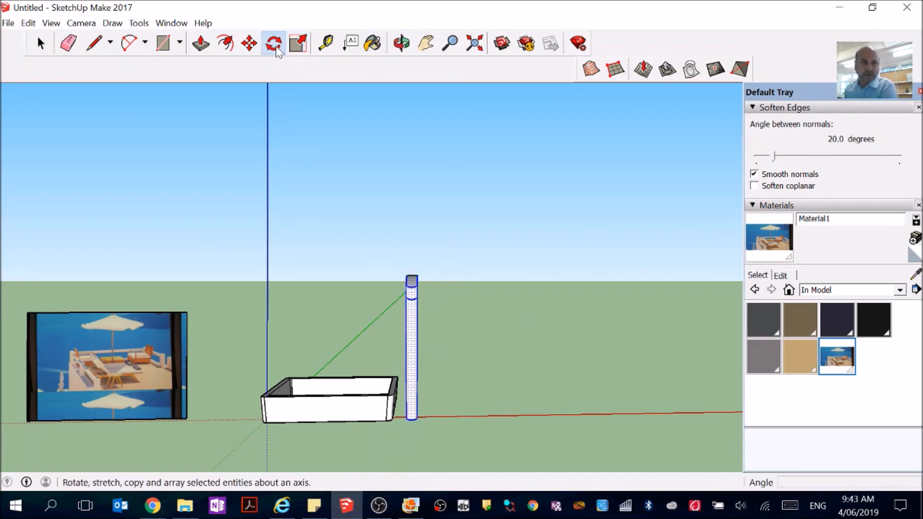
click(486, 301)
click(508, 312)
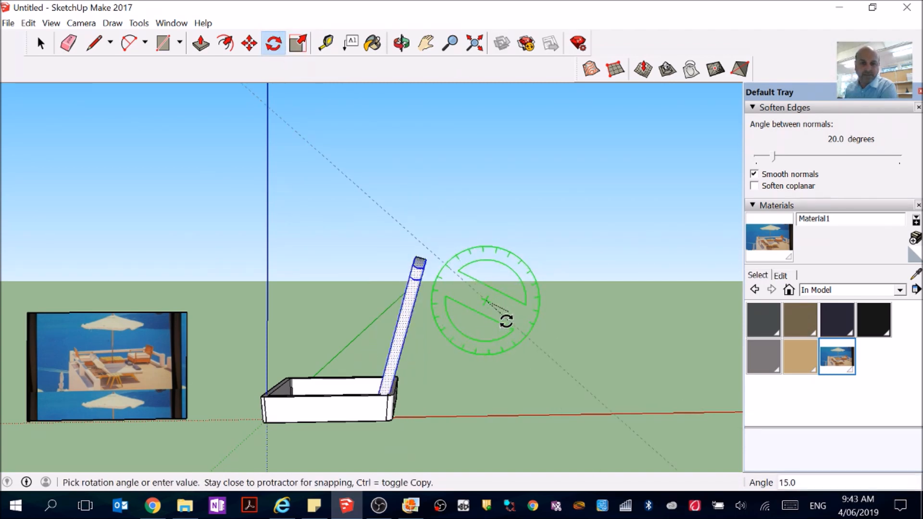
click(506, 320)
click(250, 43)
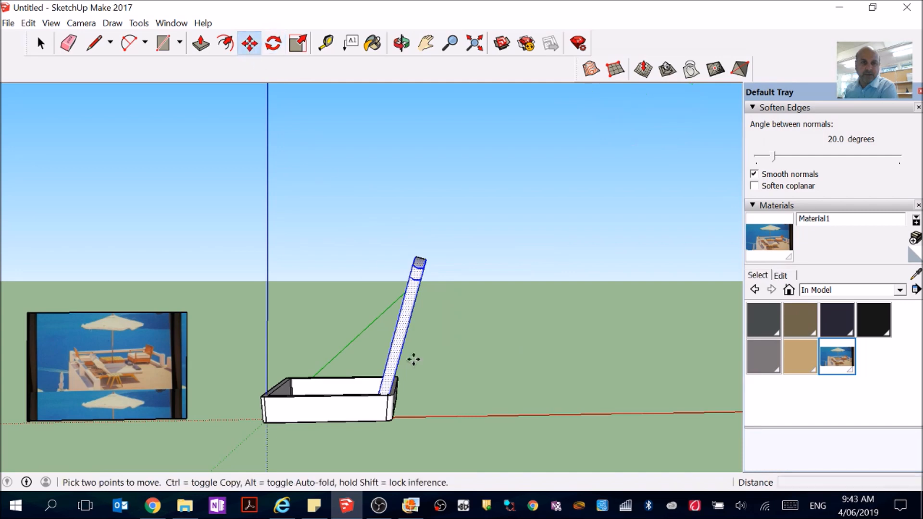
click(401, 339)
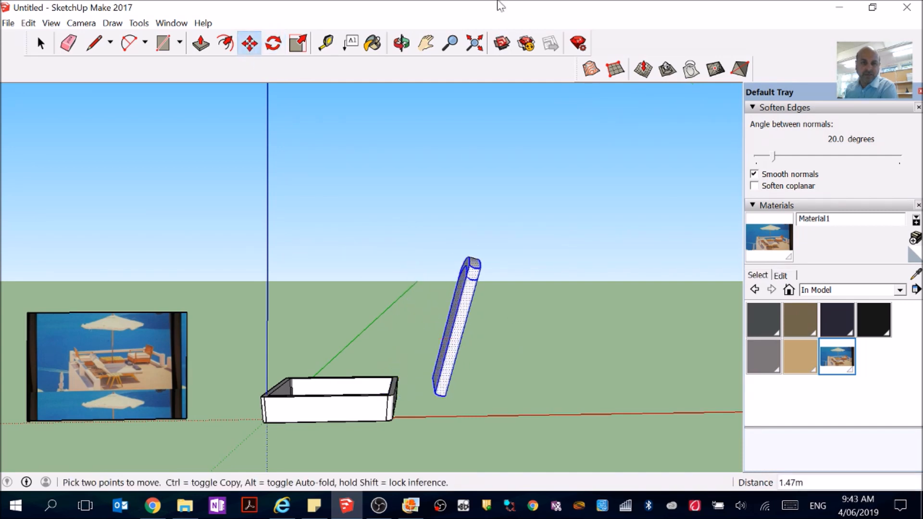
Step: Close the frame's open underside with a line of about 2.97 m across the opening, and erase that dividing line
click(401, 43)
drag(505, 293, 469, 292)
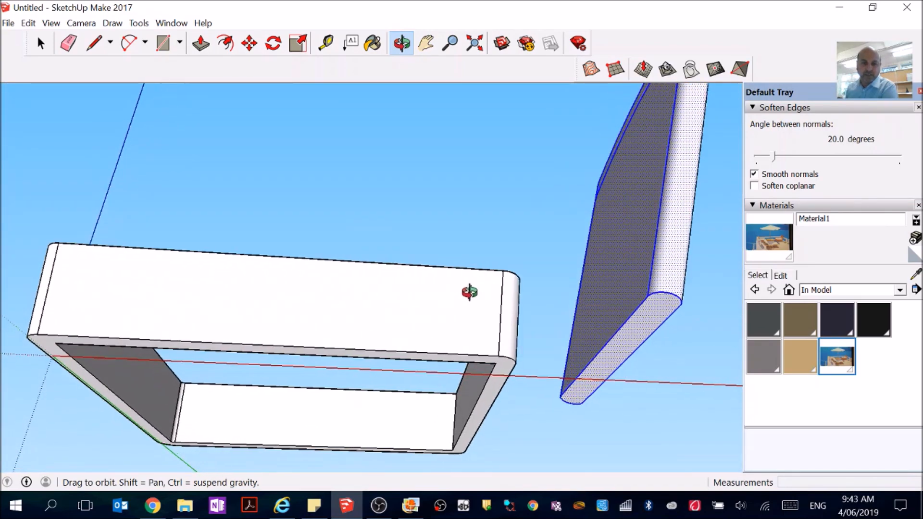
click(93, 45)
click(126, 402)
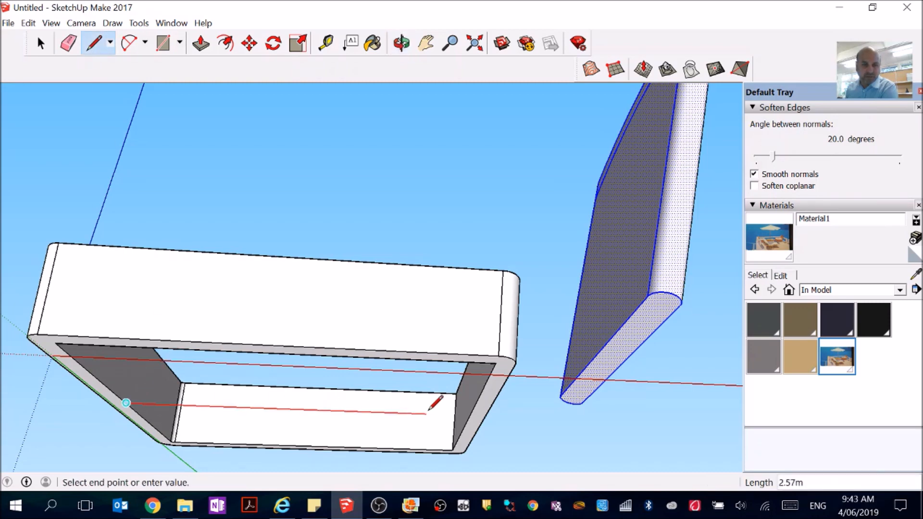
click(469, 414)
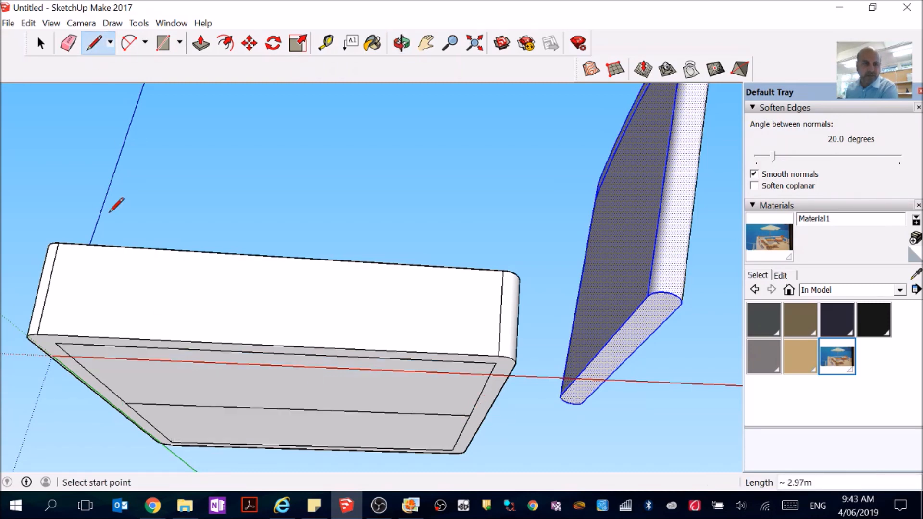
click(68, 43)
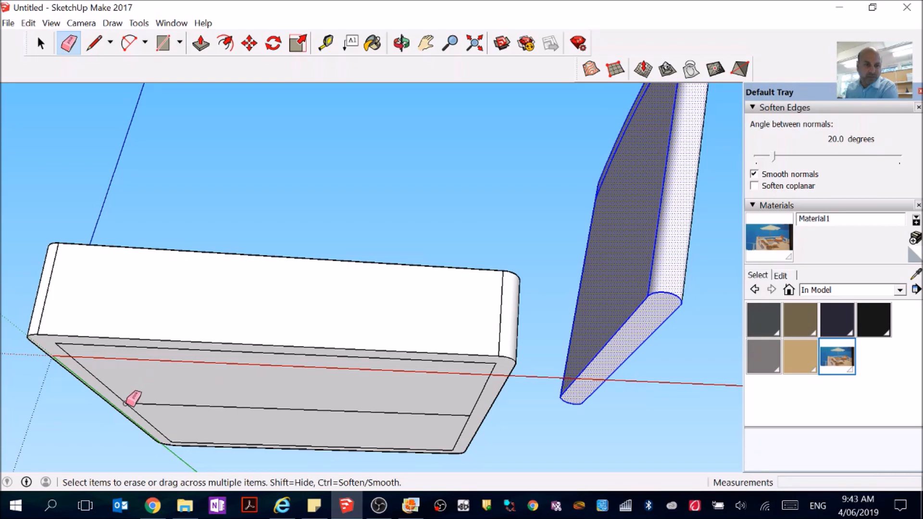
scroll(315, 375, down, 8)
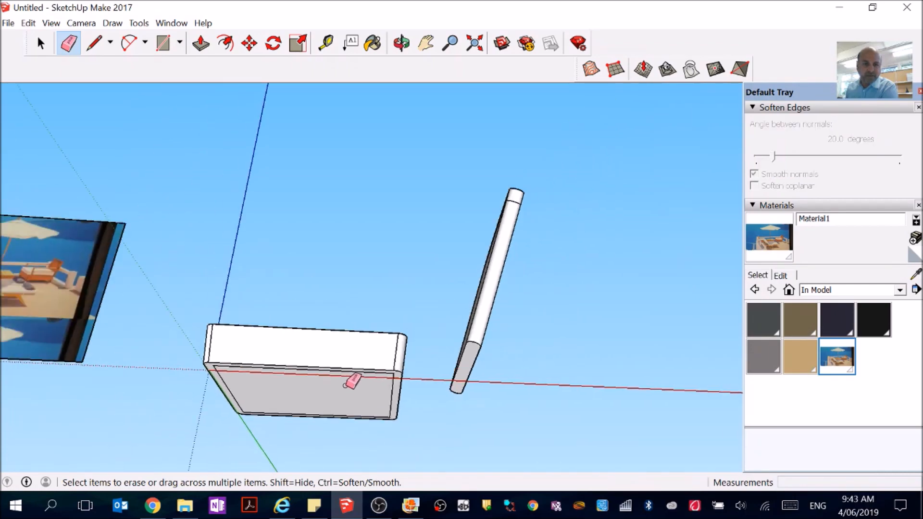
Step: Examine the wooden armchair in the terrace photo, comparing it with the frame and back panel
click(401, 43)
drag(379, 273, 258, 319)
scroll(258, 319, up, 10)
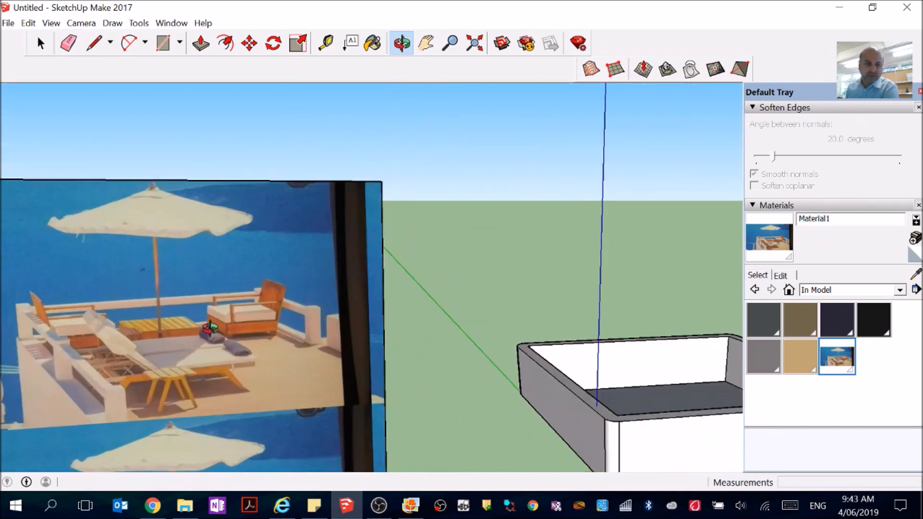
scroll(249, 321, up, 2)
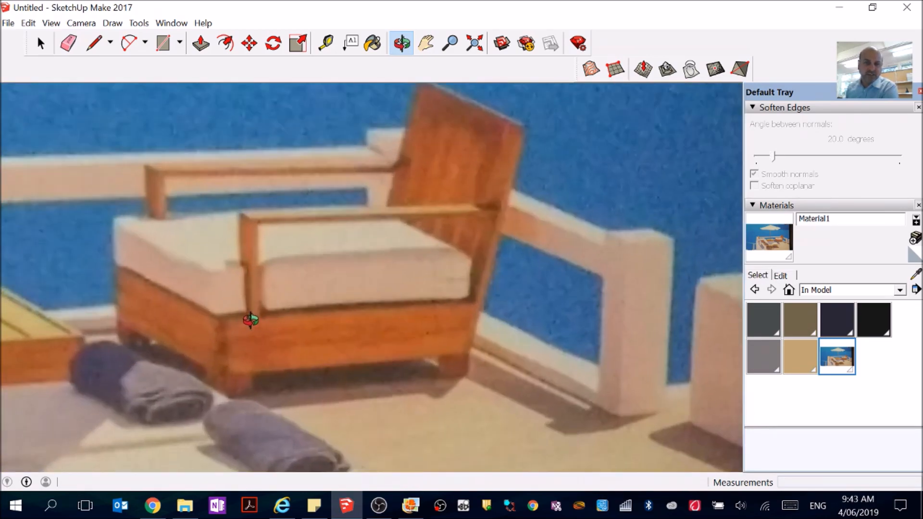
scroll(251, 320, down, 8)
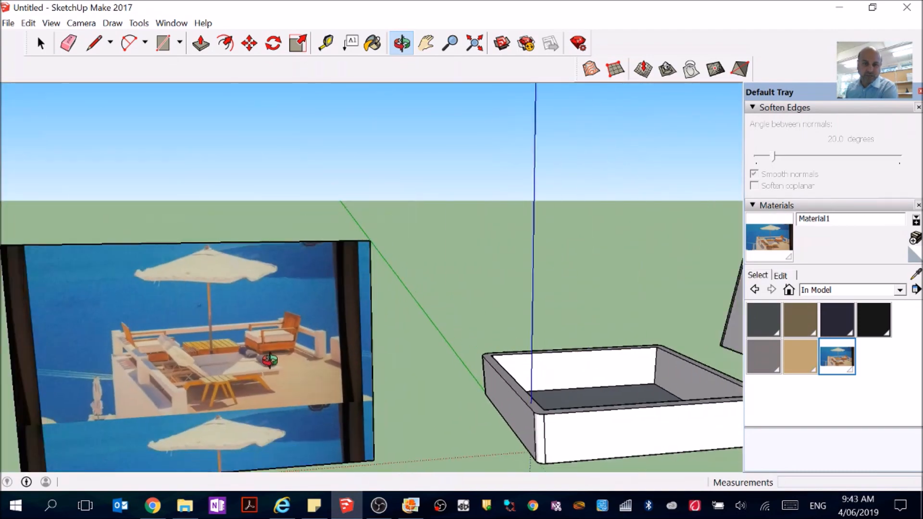
drag(613, 439, 478, 416)
scroll(466, 420, down, 7)
drag(566, 426, 665, 441)
Step: Select the whole arch-topped panel and soften its edges with an angle between normals of 180 degrees
click(41, 43)
drag(551, 279, 603, 406)
click(634, 454)
drag(631, 458, 539, 314)
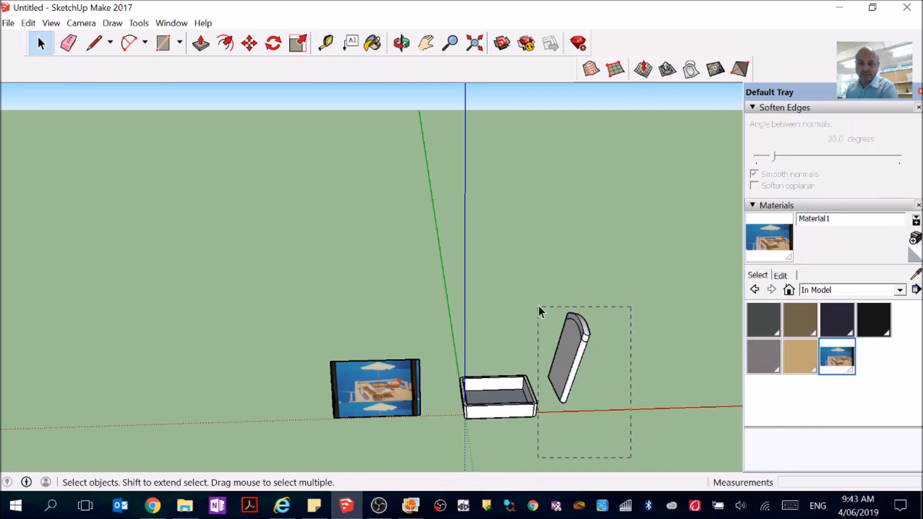
drag(550, 275, 544, 258)
right_click(570, 340)
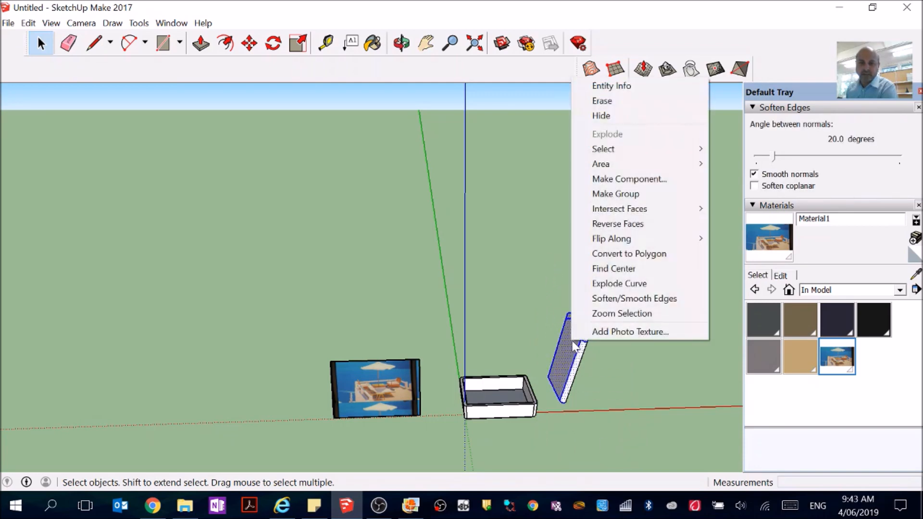
click(625, 302)
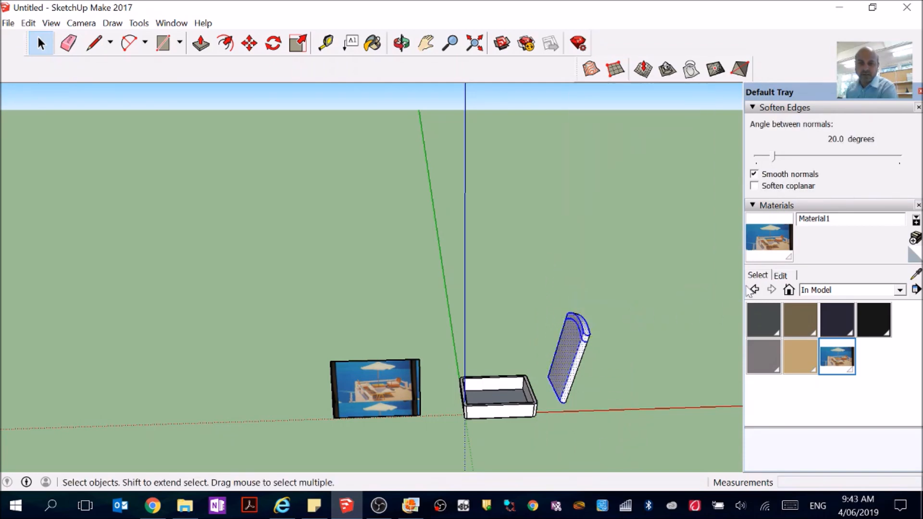
drag(775, 156, 839, 156)
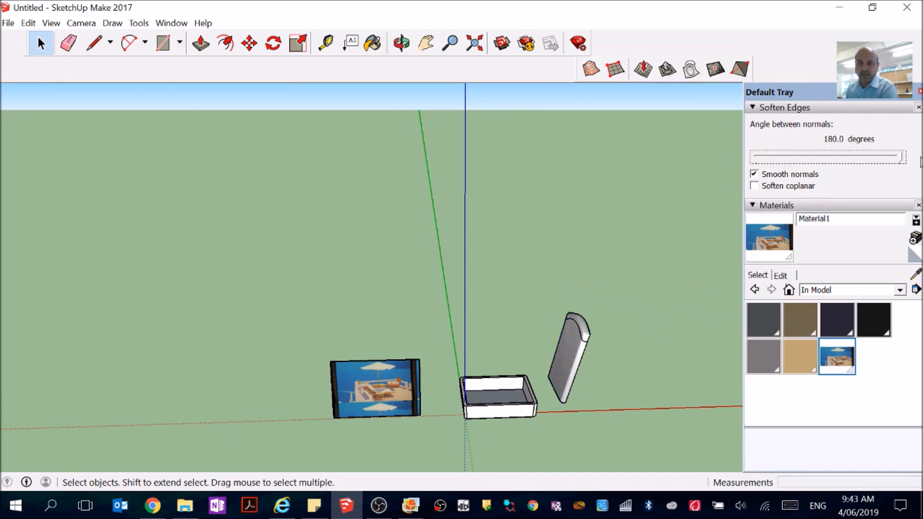
click(679, 252)
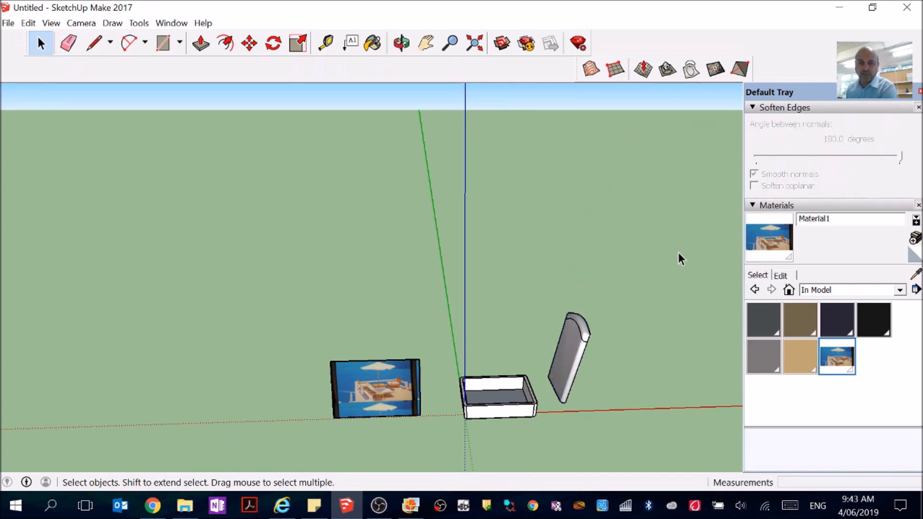
Step: Paint the arch-topped back panel, including its side and arched top, with Wood Bamboo from the Wood materials
click(914, 239)
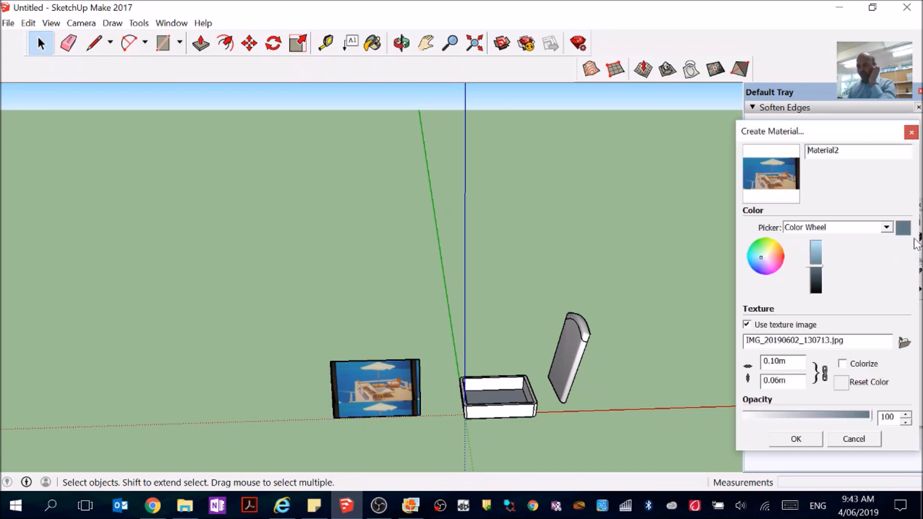
click(911, 133)
click(902, 290)
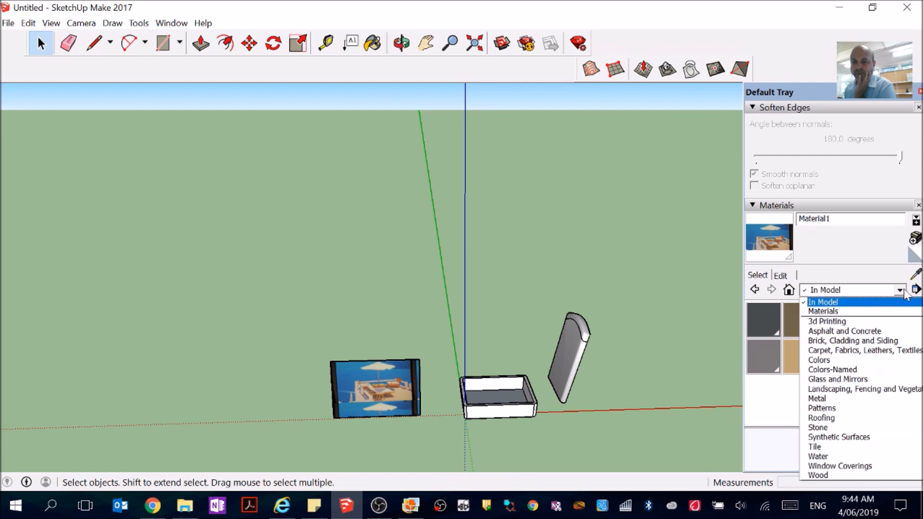
click(858, 476)
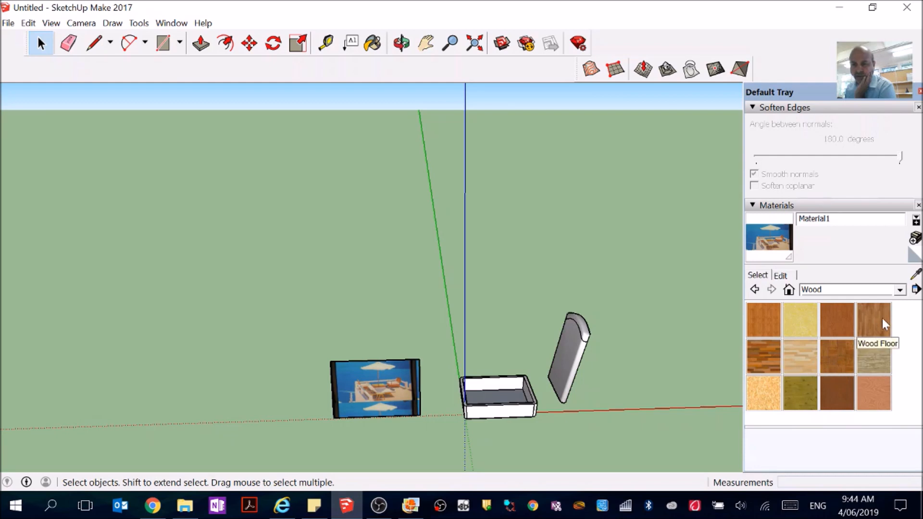
click(760, 322)
click(582, 339)
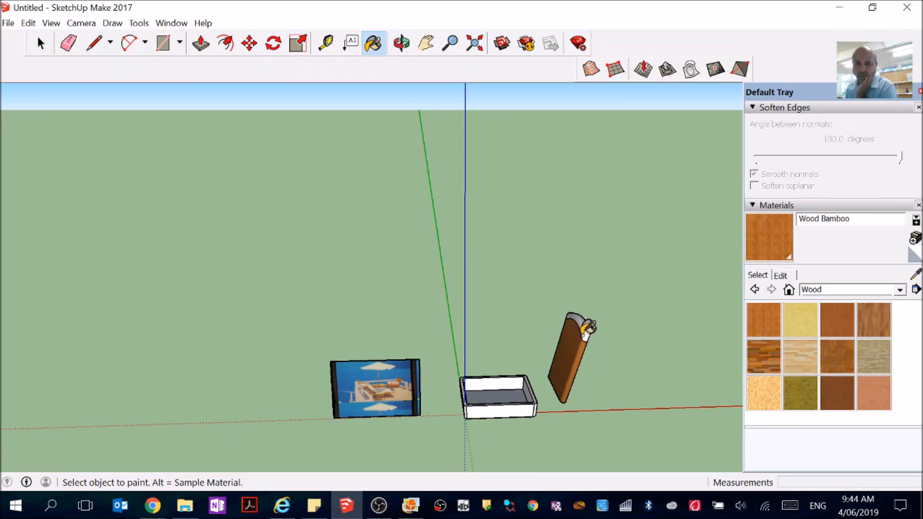
scroll(589, 324, up, 8)
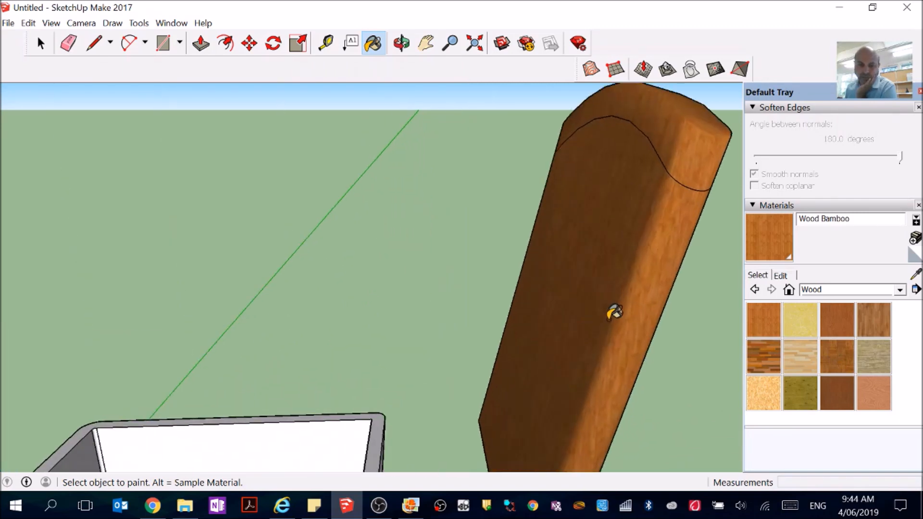
Step: Paint the frame's front face, the adjoining rounded corner, the neighbouring side and the top rim with Wood Bamboo
click(401, 43)
drag(441, 251, 550, 252)
scroll(552, 260, down, 10)
drag(560, 295, 313, 239)
scroll(438, 332, up, 5)
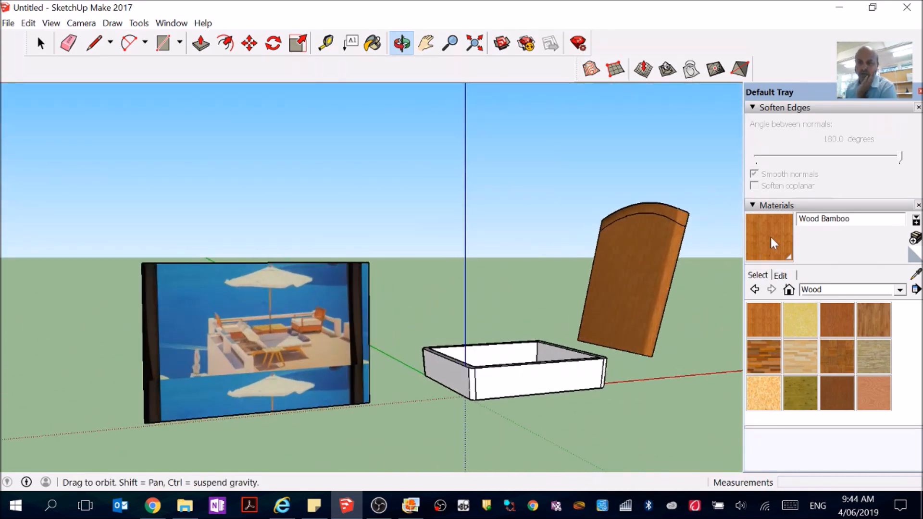
click(769, 235)
click(485, 376)
scroll(478, 375, up, 3)
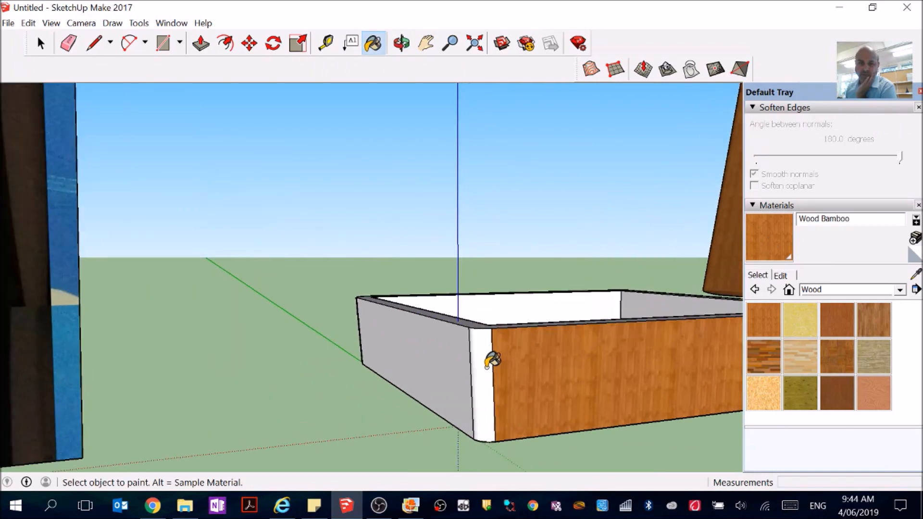
click(486, 366)
click(460, 348)
click(474, 323)
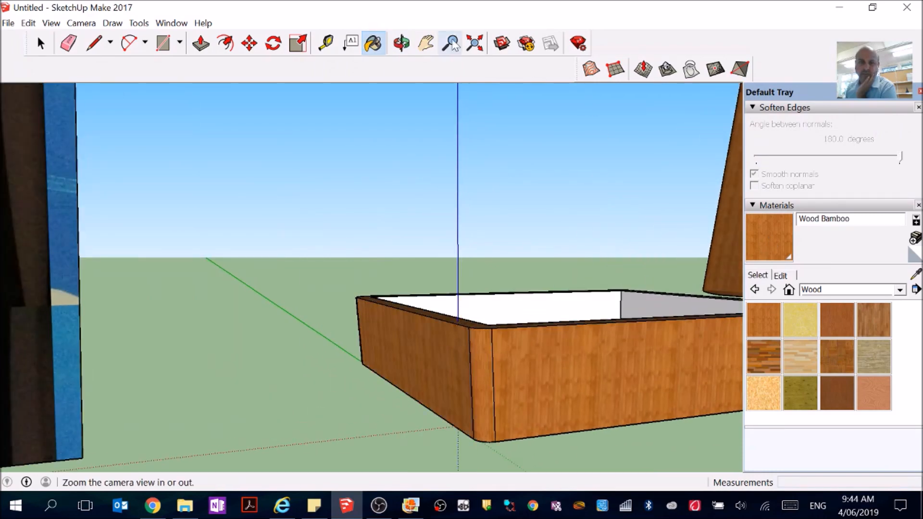
Step: Apply Wood Bamboo to the next outer side and its rounded corner, two inner walls and the frame's floor
click(401, 43)
drag(529, 288, 776, 419)
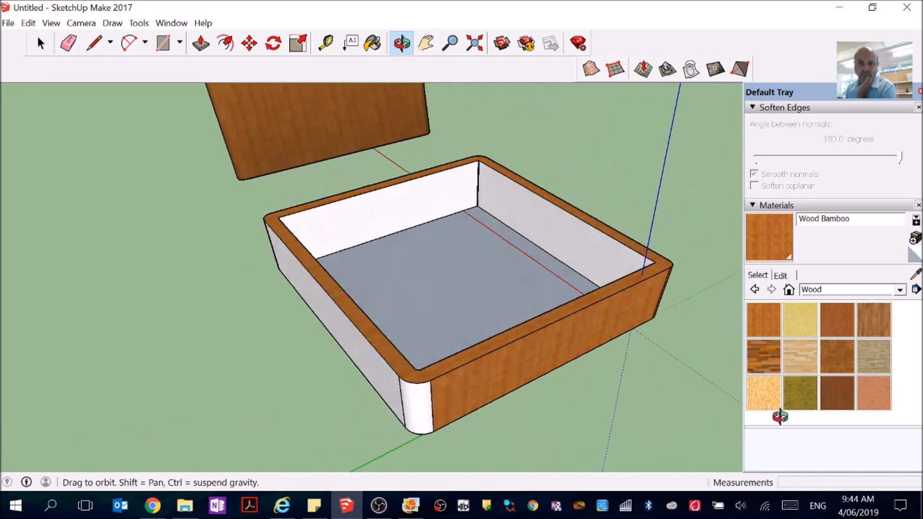
key(b)
click(431, 398)
click(407, 377)
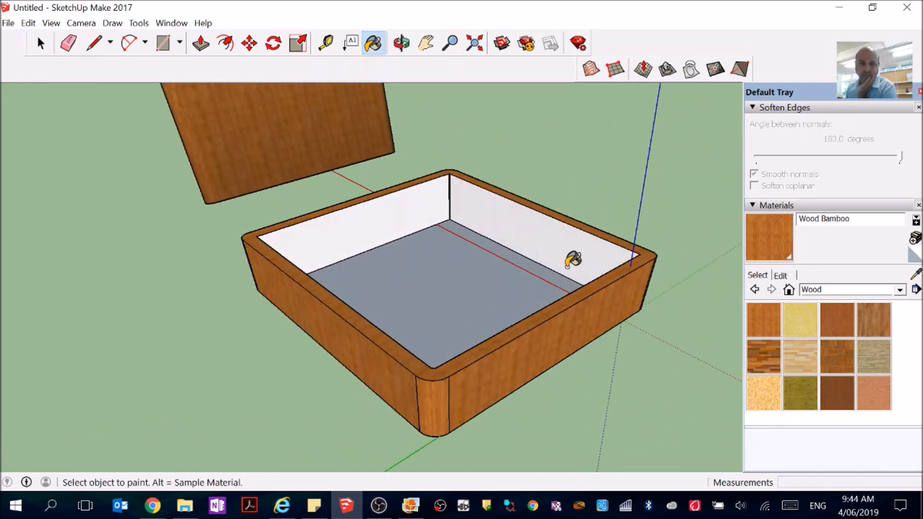
click(579, 241)
click(394, 211)
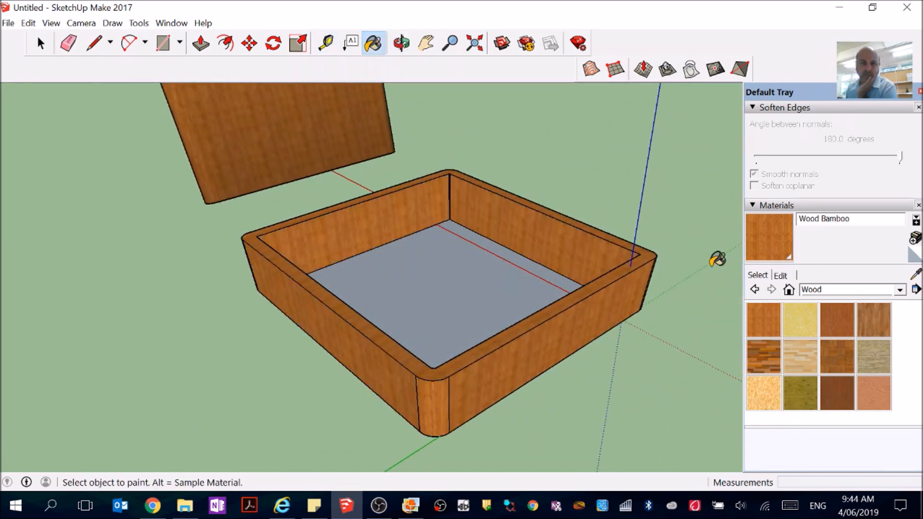
click(490, 275)
Step: Paint the unpainted outer side, its rounded corner and the underside of the frame with Wood Bamboo
click(401, 43)
mouse_move(446, 308)
mouse_down()
mouse_move(459, 320)
mouse_move(581, 192)
mouse_move(662, 247)
mouse_move(678, 272)
mouse_up()
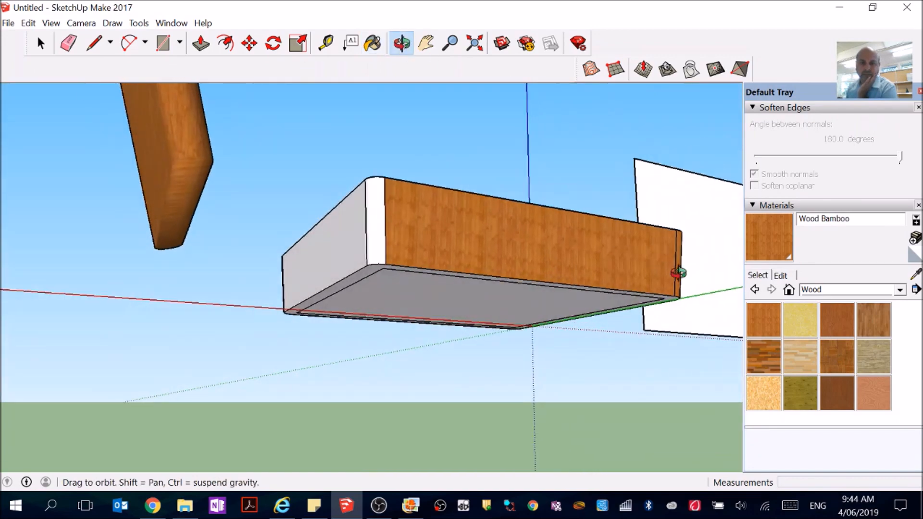
click(784, 239)
click(379, 231)
click(336, 237)
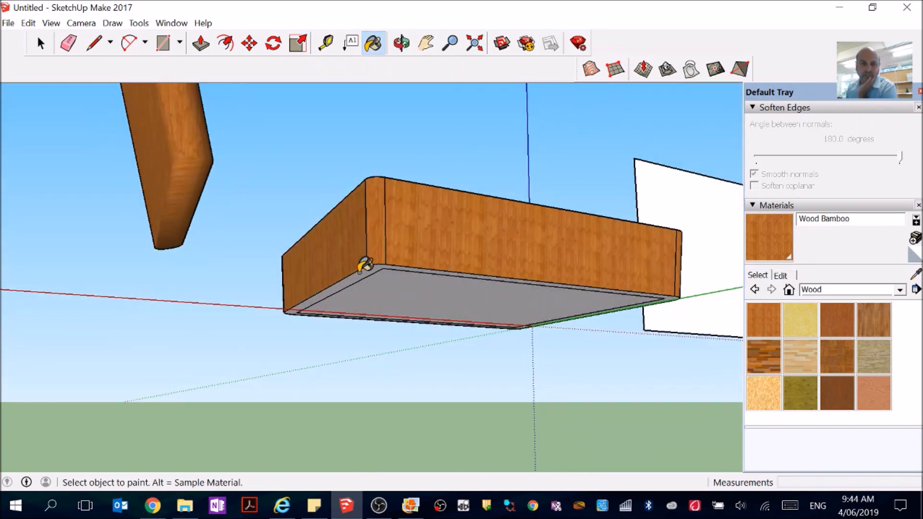
click(390, 272)
click(406, 285)
Step: Cover the remaining unpainted inner walls and the narrow rounded inner corner of the frame with Wood Bamboo
click(402, 43)
drag(366, 269, 287, 377)
drag(512, 206, 468, 180)
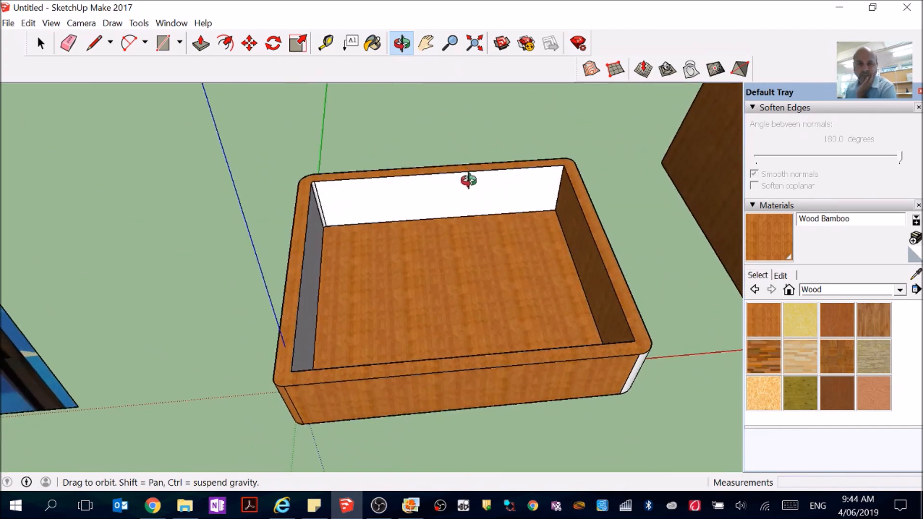
key(b)
click(474, 182)
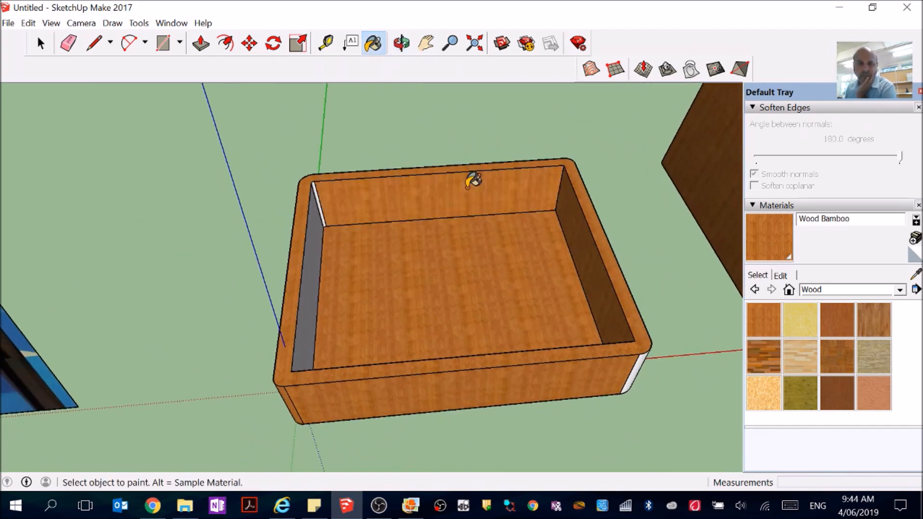
click(318, 222)
scroll(326, 207, up, 3)
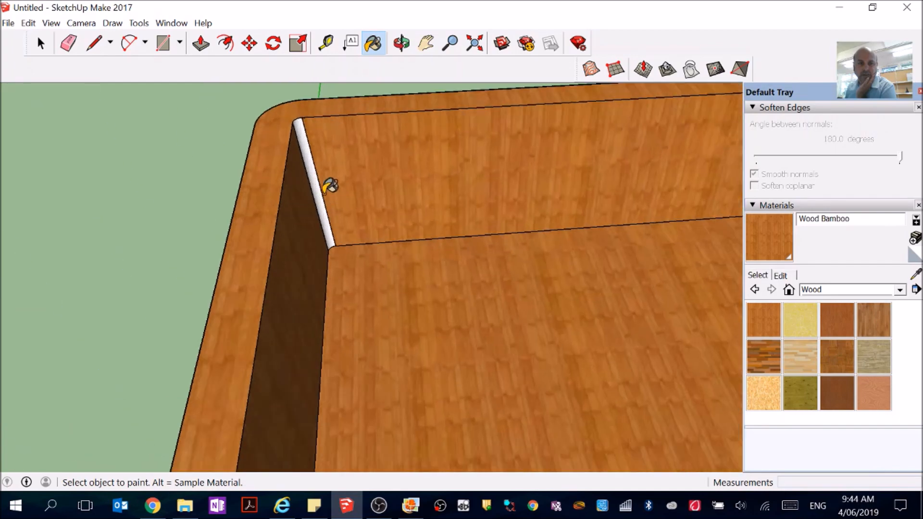
click(320, 183)
scroll(317, 195, down, 6)
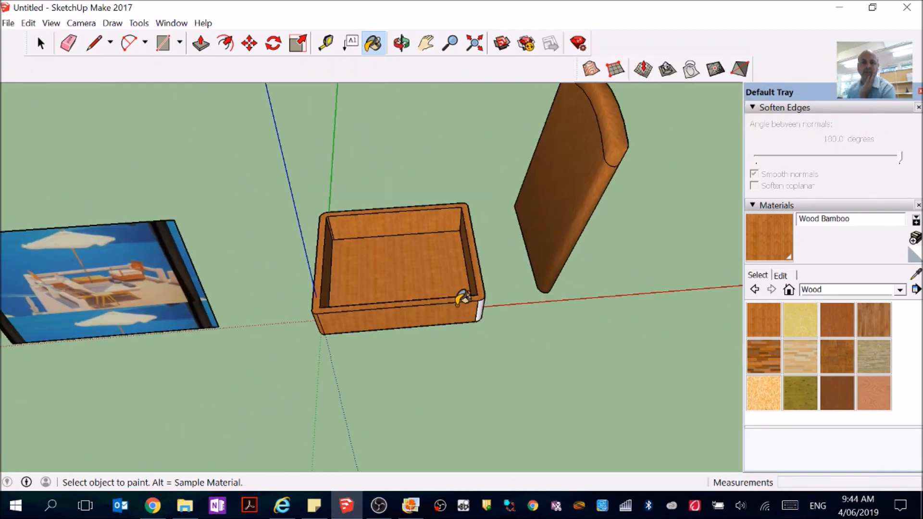
Step: Select the whole leaning arch-topped back panel and make it a component, keeping the default component settings
click(401, 44)
drag(454, 164, 419, 316)
scroll(478, 317, down, 5)
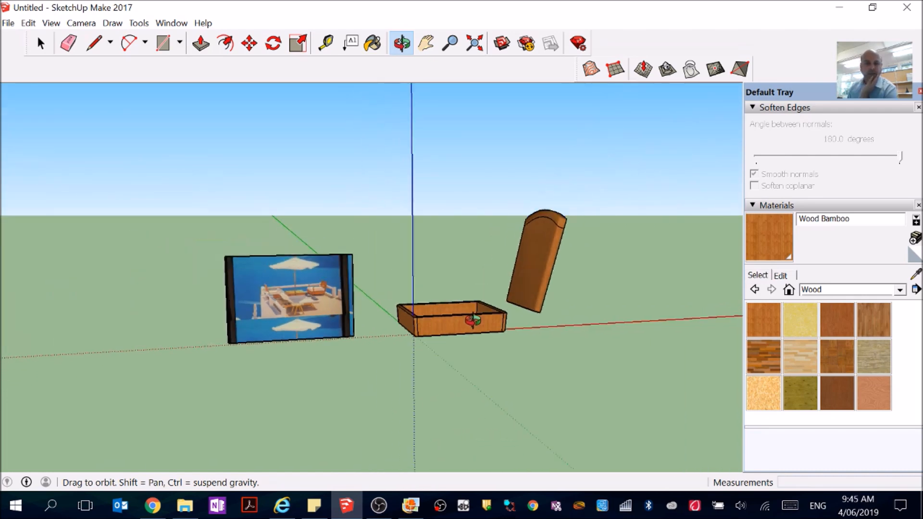
drag(478, 324, 405, 316)
scroll(430, 298, up, 6)
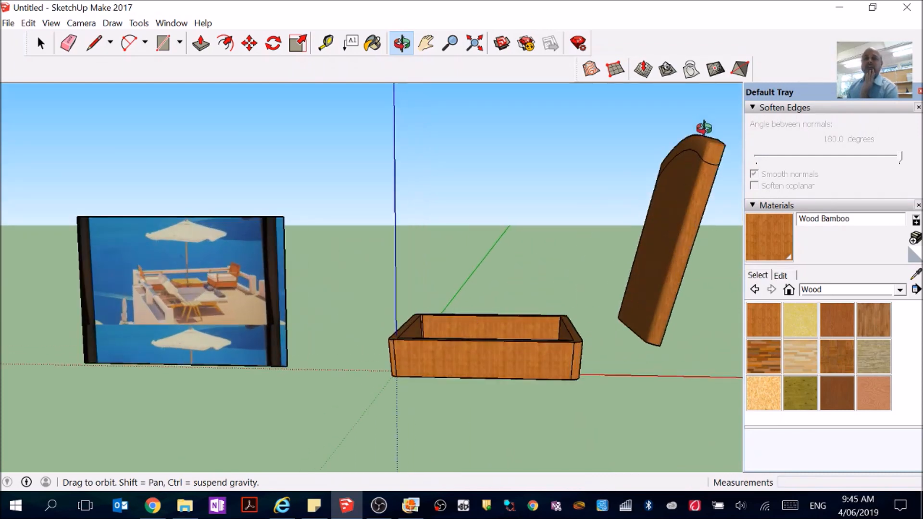
scroll(407, 316, down, 3)
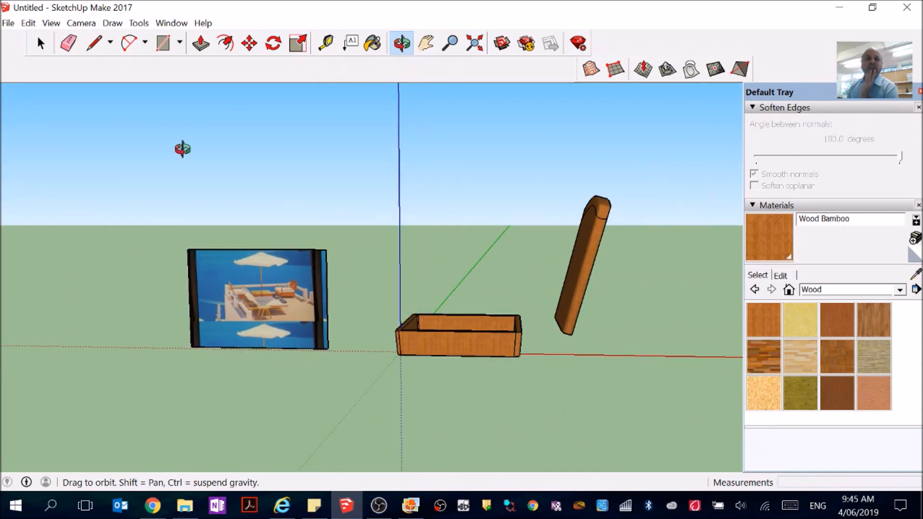
click(40, 43)
drag(535, 152, 604, 373)
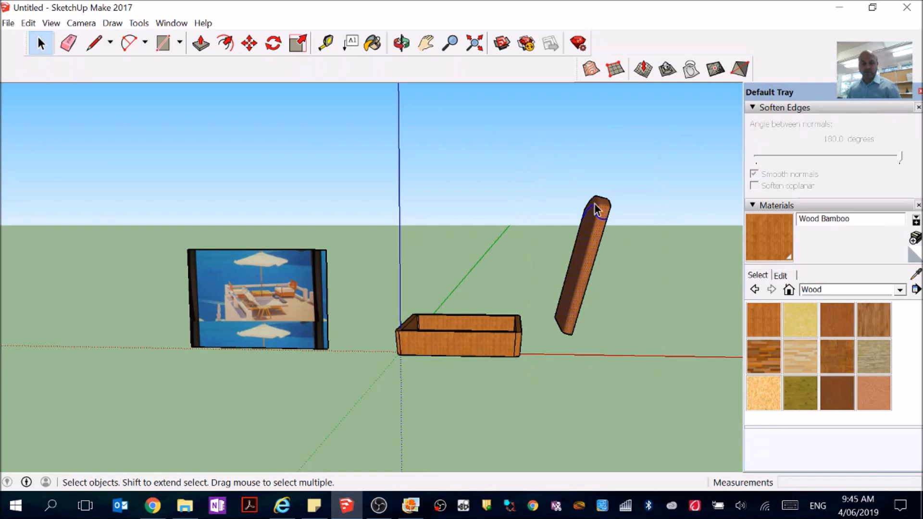
key(g)
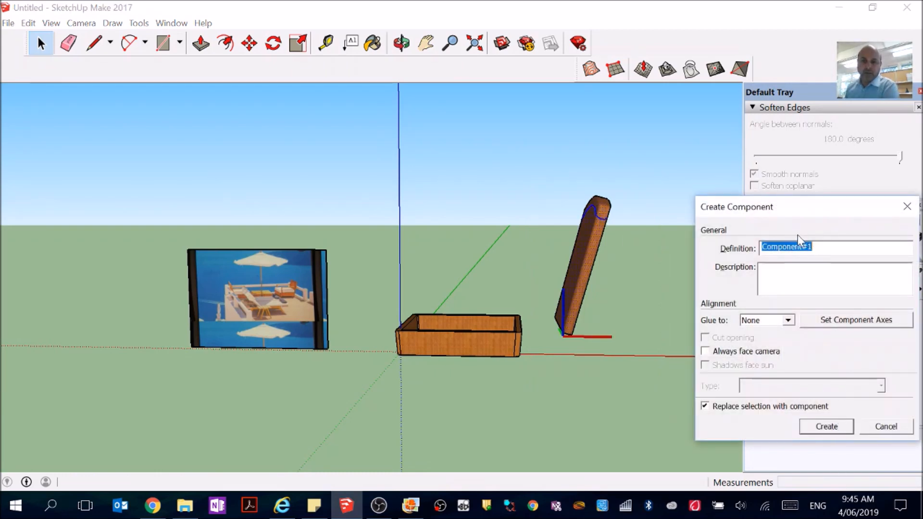
click(844, 431)
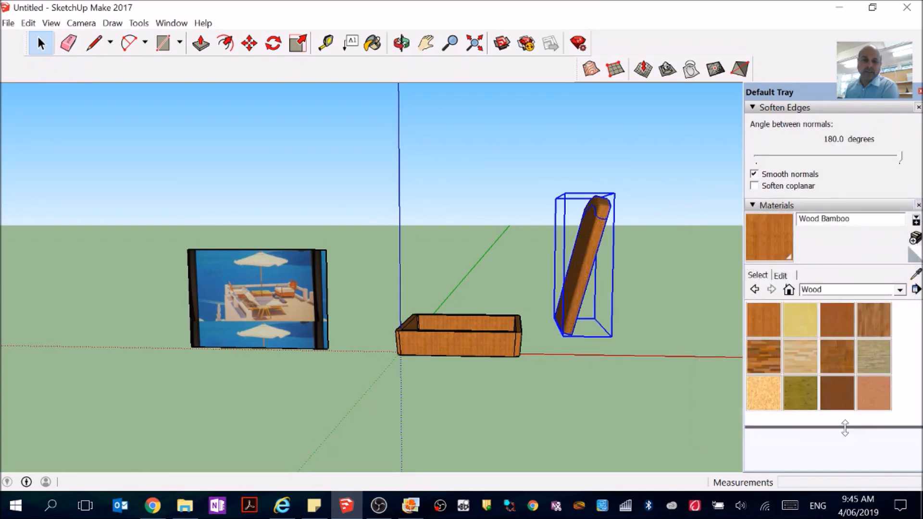
click(374, 274)
drag(369, 279, 544, 391)
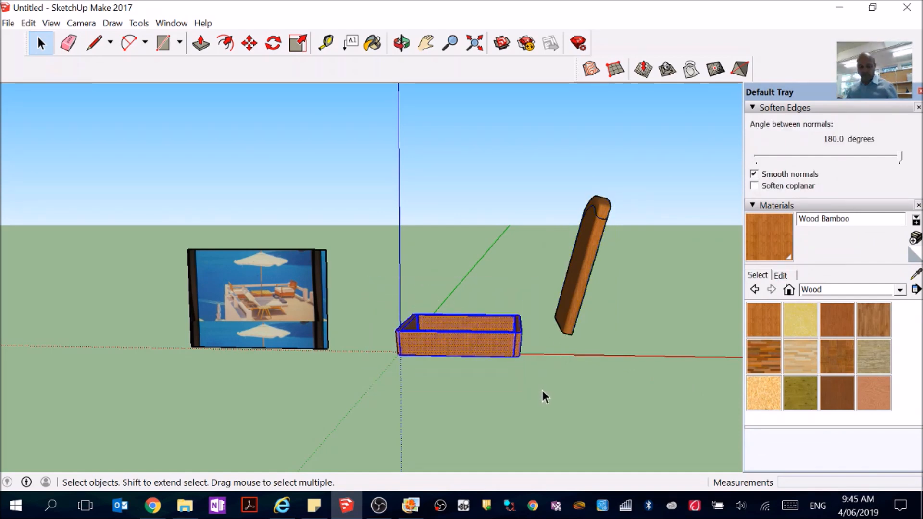
click(541, 391)
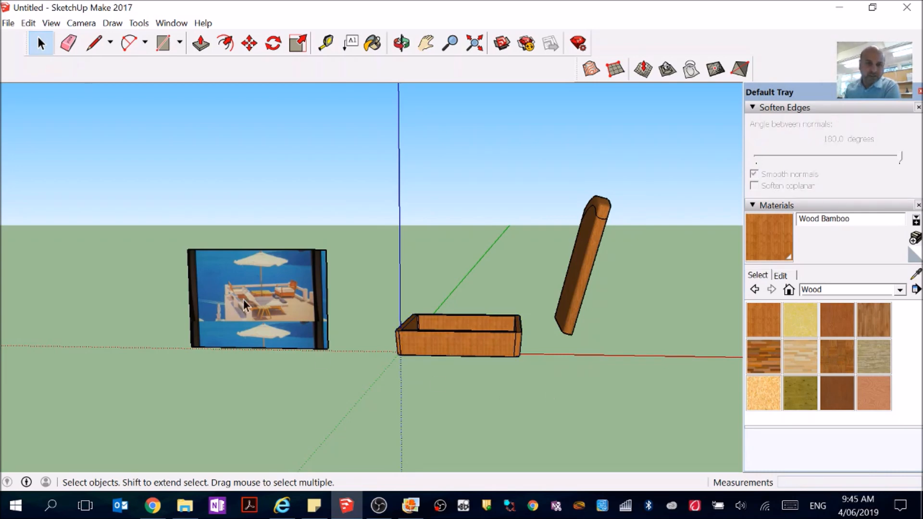
Step: In the Bottom view, draw two lines about 0.14 m long across the frame's underside border opposite the red axis, one near each corner
scroll(240, 305, up, 10)
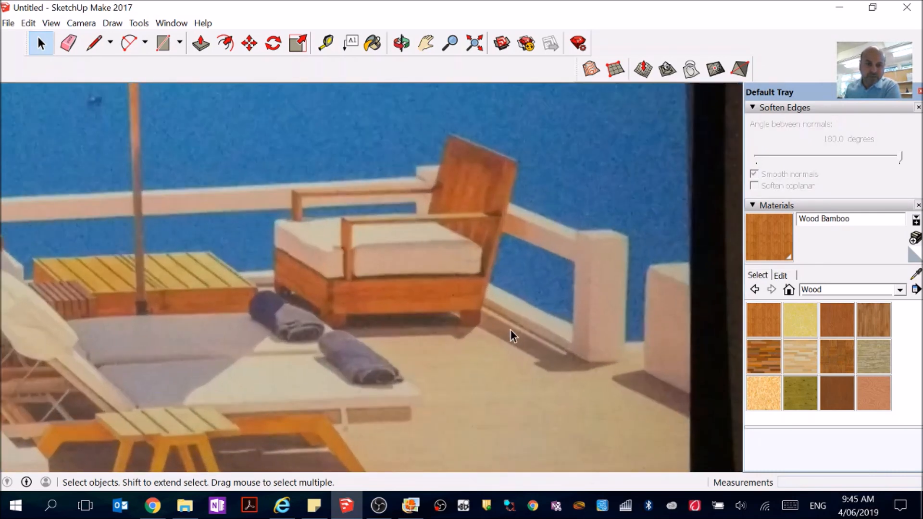
scroll(330, 317, down, 10)
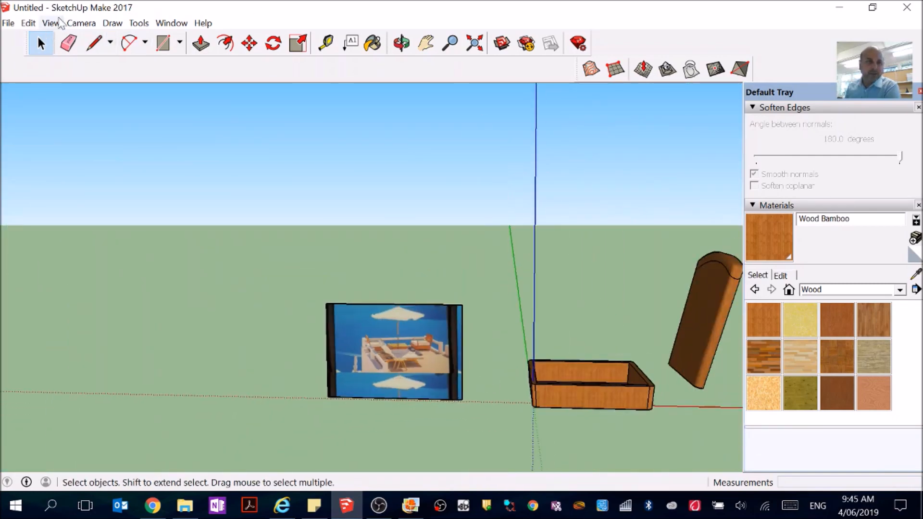
click(80, 23)
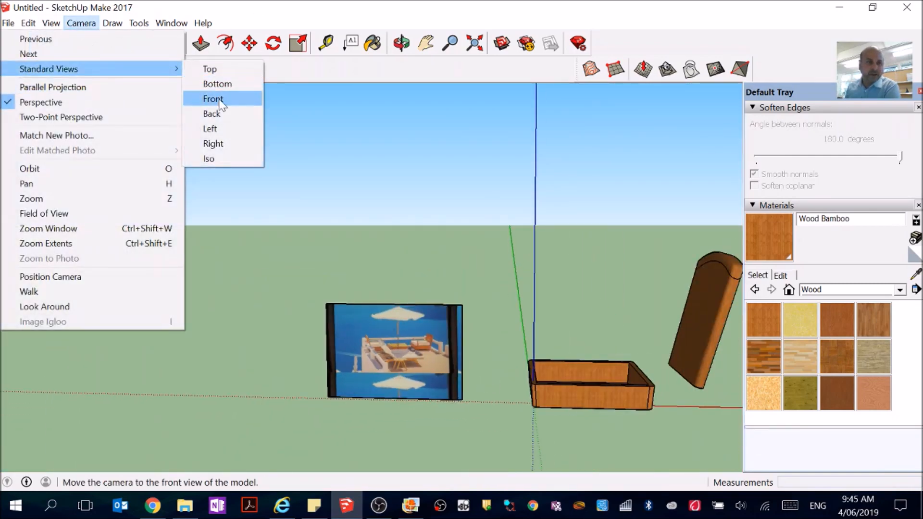
click(216, 83)
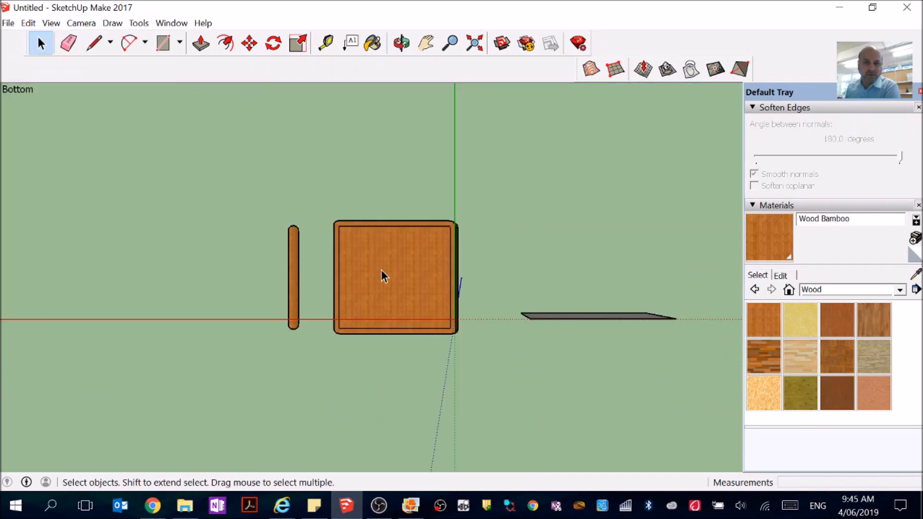
scroll(398, 229, up, 6)
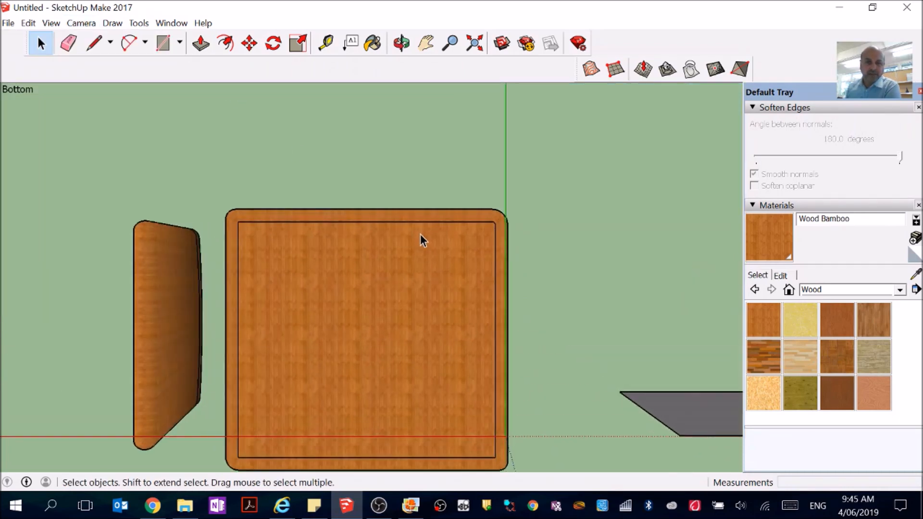
scroll(409, 203, down, 4)
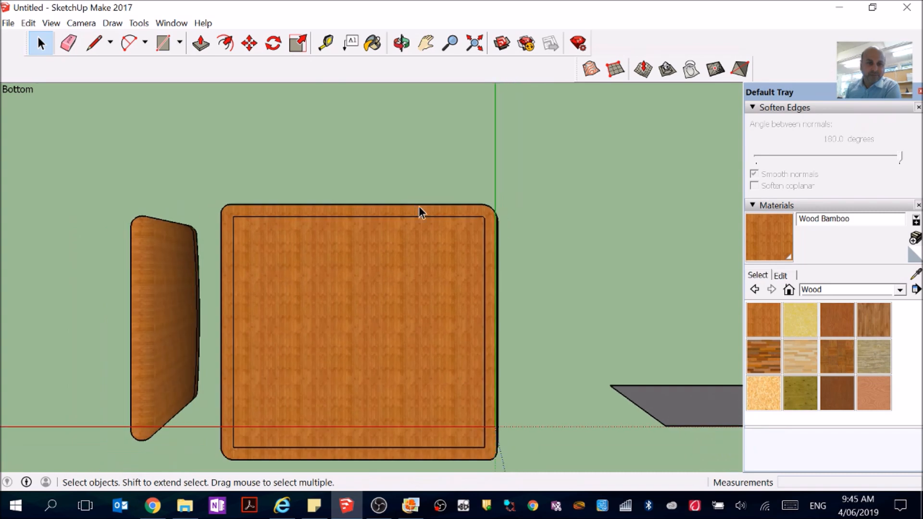
click(89, 50)
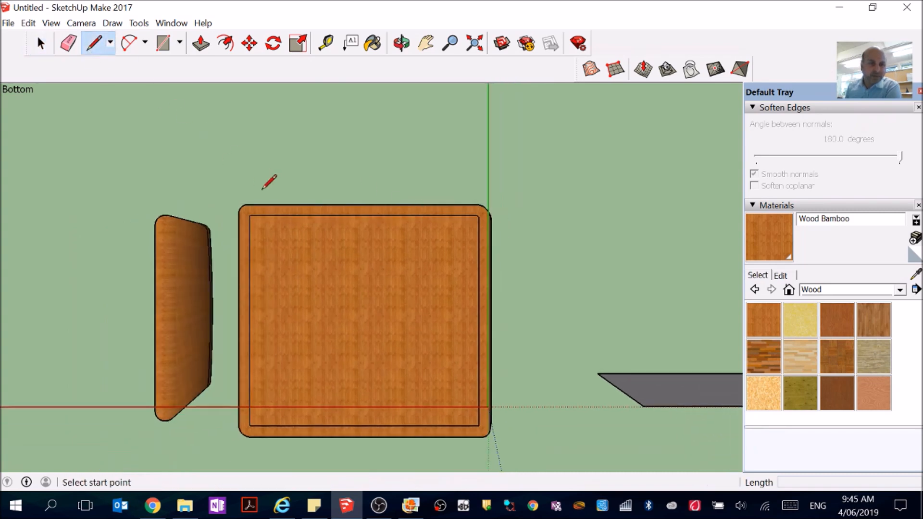
click(285, 205)
click(285, 216)
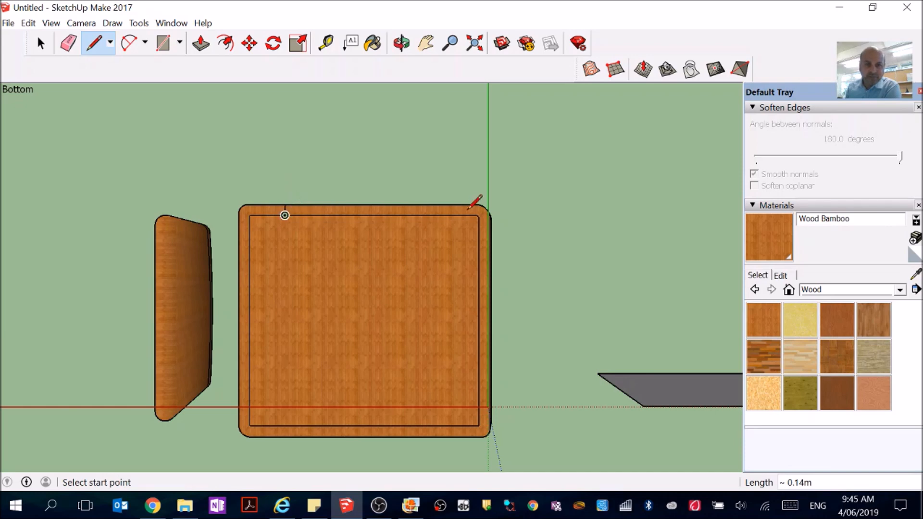
click(444, 204)
click(446, 215)
Step: Draw a line about 3.26 m long across the underside, parallel to the red axis, to mark the leg depth near the two far corners
click(479, 253)
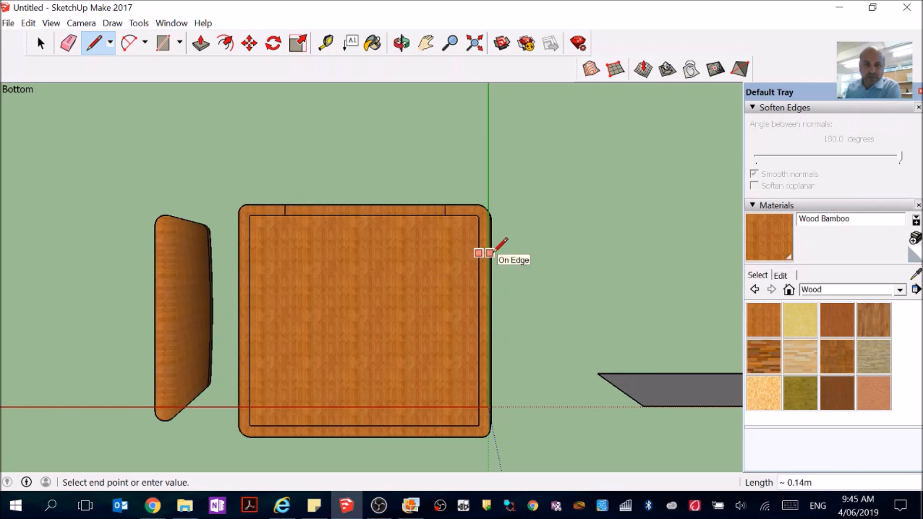
click(489, 253)
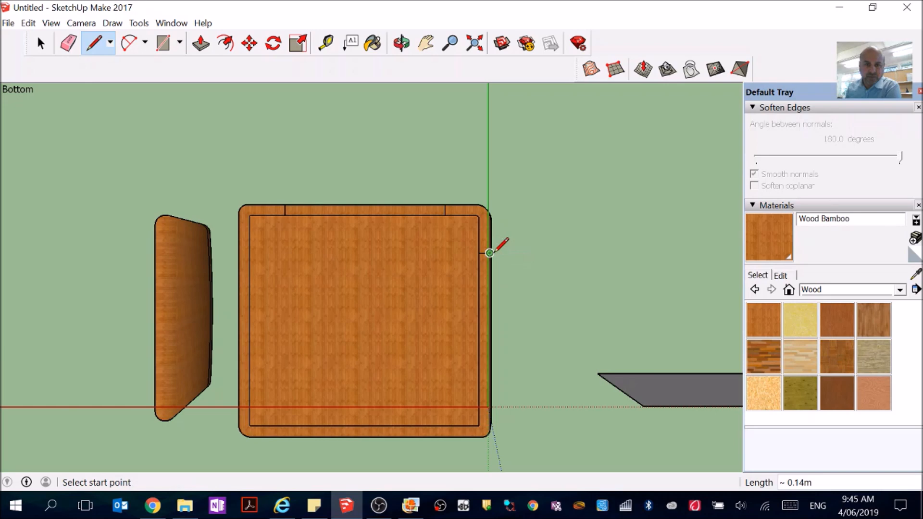
click(239, 253)
click(489, 253)
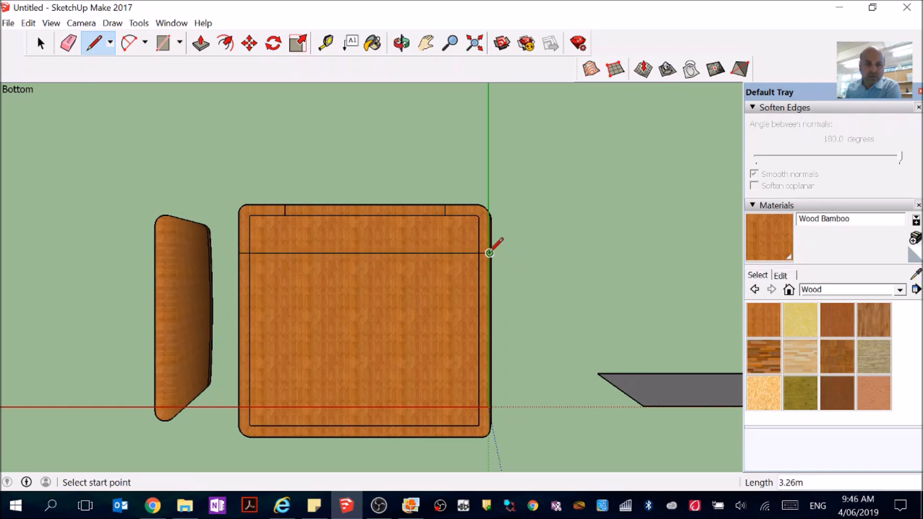
Step: Extend both leg-width marks across the underside parallel to the green axis, and add a 3.26 m crosswise line marking the opposite corners
click(40, 43)
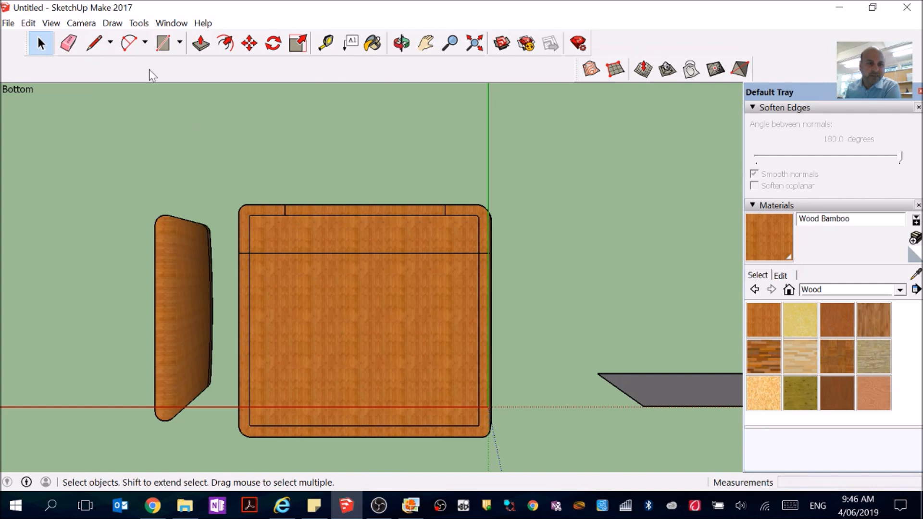
click(95, 43)
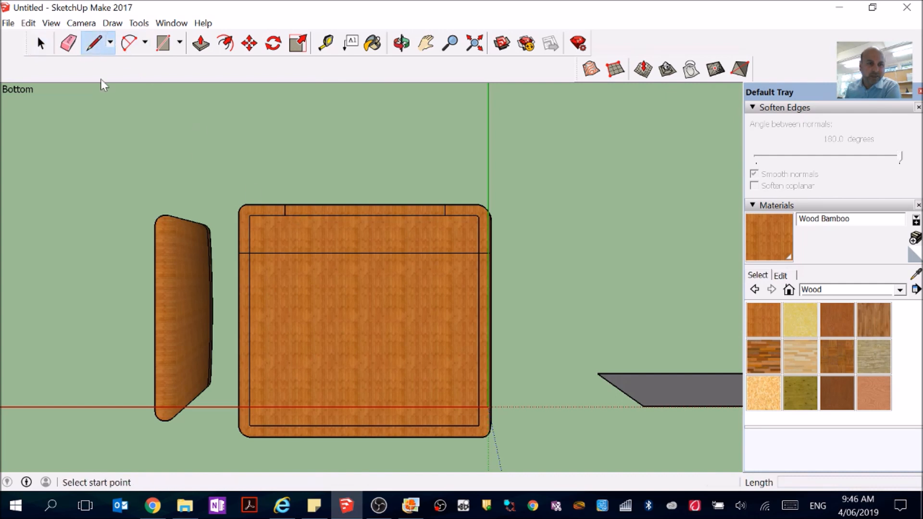
click(285, 204)
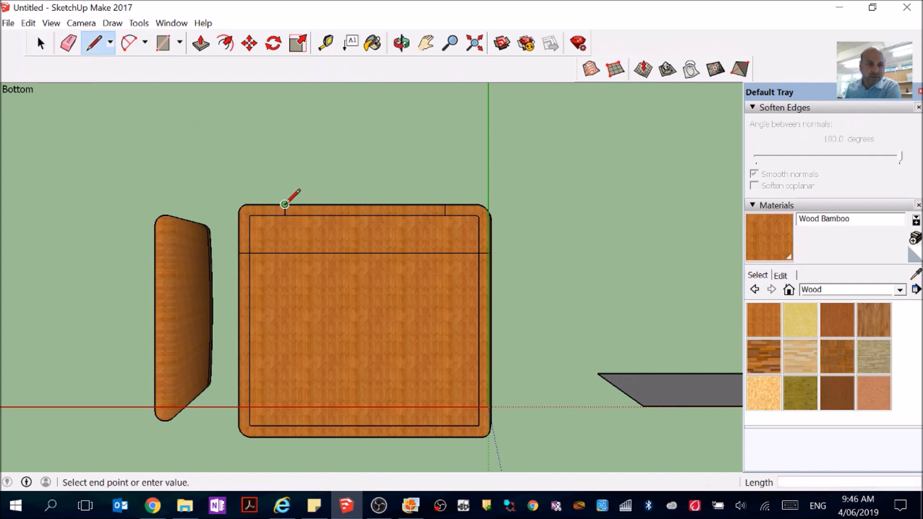
click(285, 435)
click(445, 204)
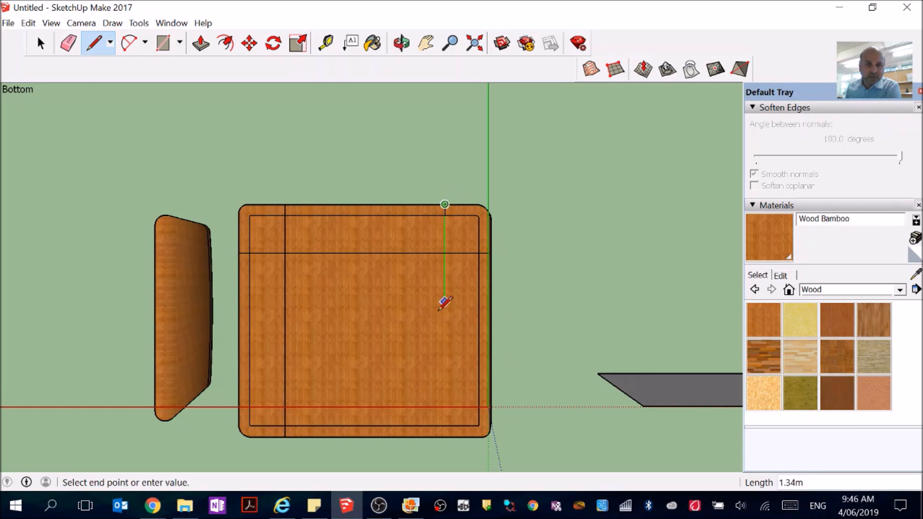
click(445, 437)
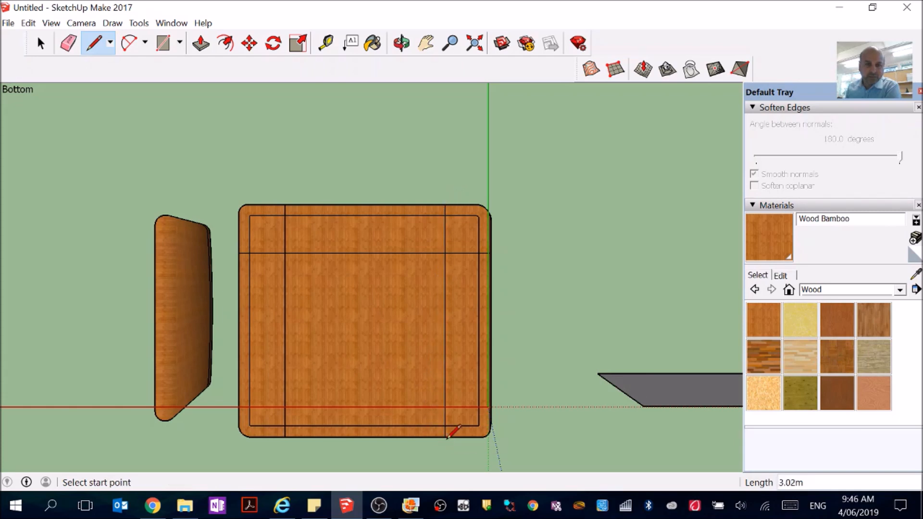
click(239, 388)
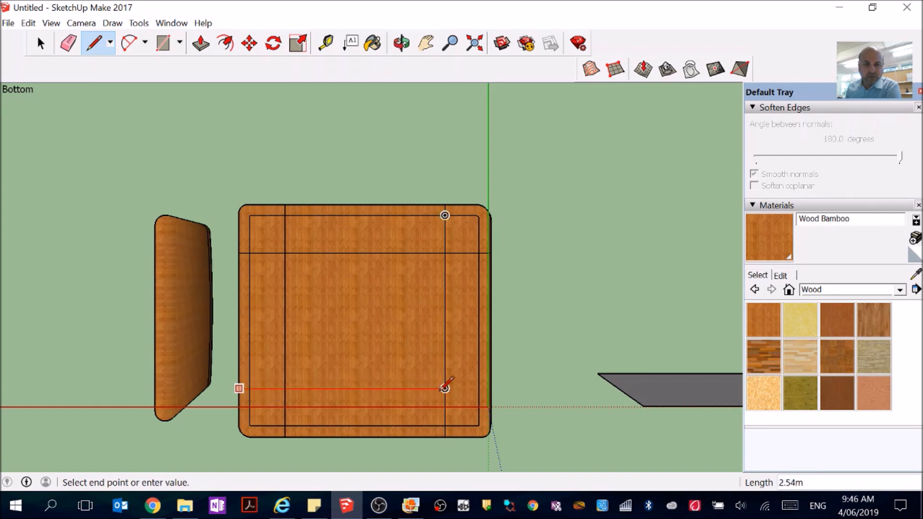
click(479, 388)
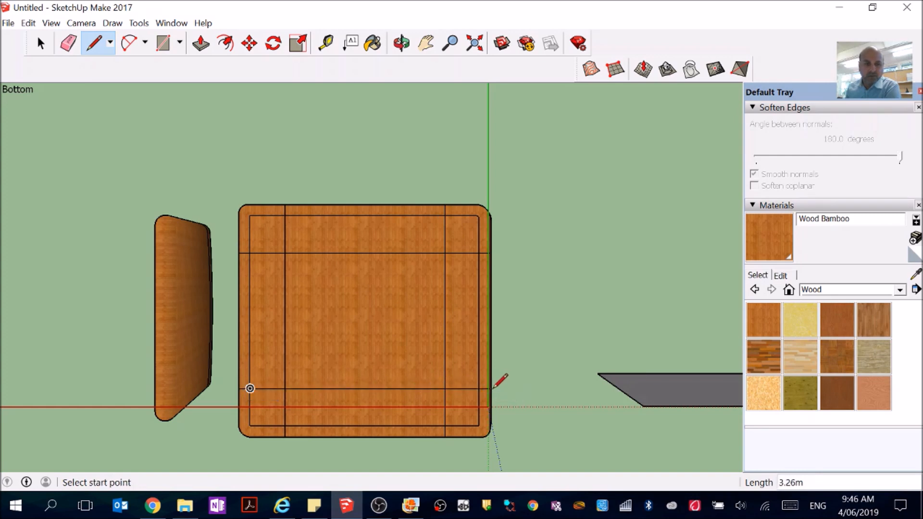
Step: Erase the guide line segments inside the underside's inner rectangle, keeping only the short leg marks across the border
click(68, 42)
drag(287, 254, 283, 254)
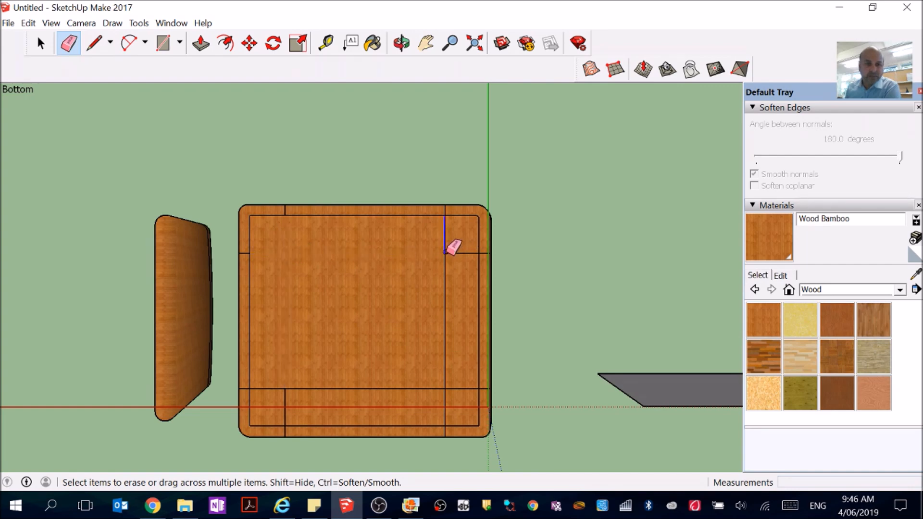
drag(443, 254, 453, 287)
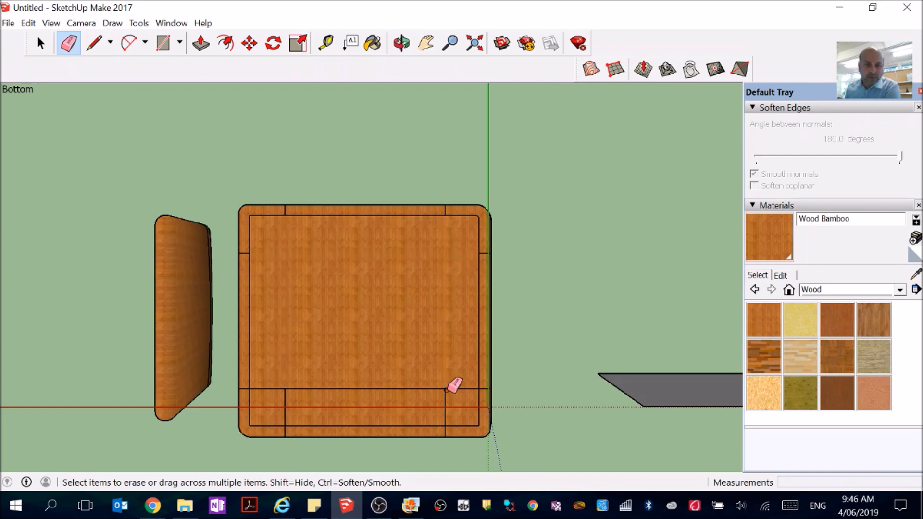
drag(445, 388, 404, 389)
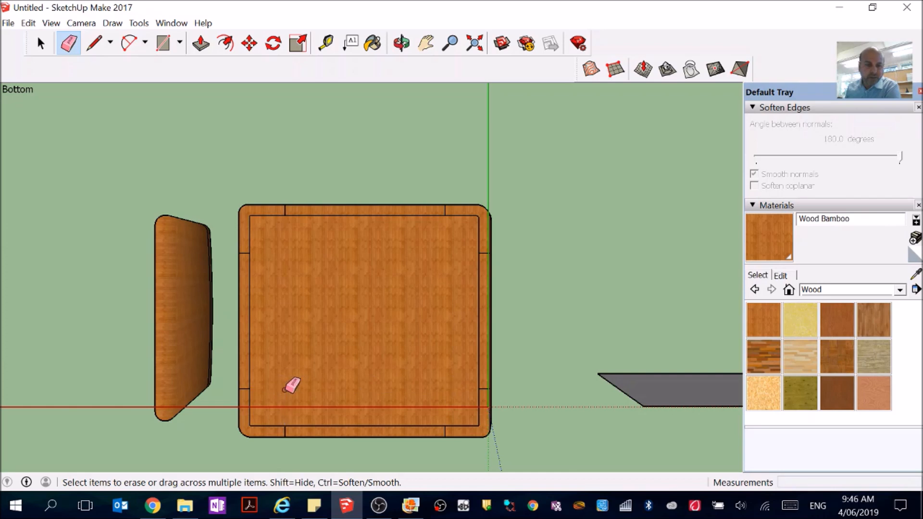
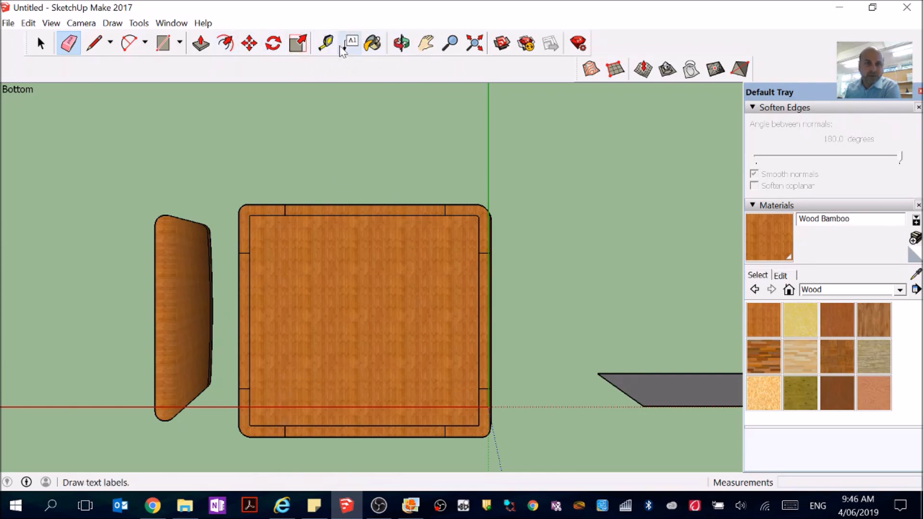
Step: Push/Pull the two L-shaped corner faces farthest from the red axis downward about 0.59 m to form legs
click(401, 44)
drag(471, 206, 518, 377)
click(201, 45)
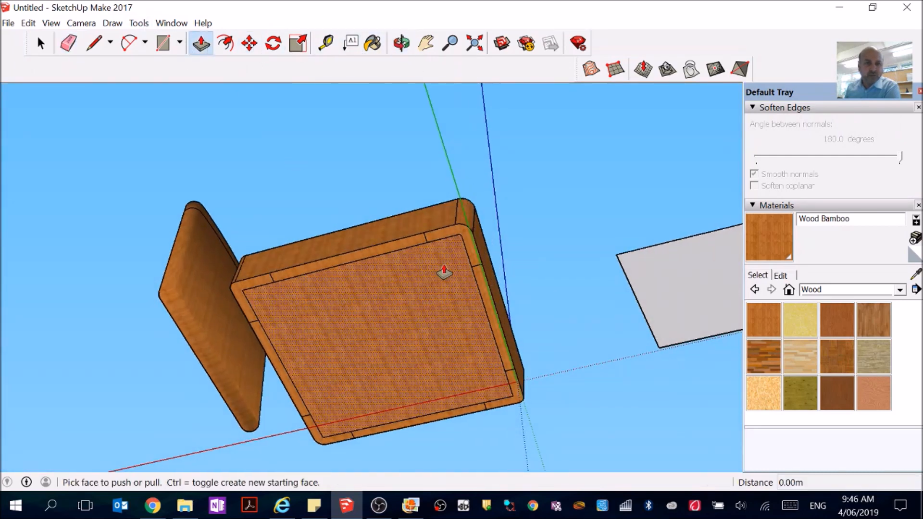
click(466, 238)
click(463, 268)
click(237, 295)
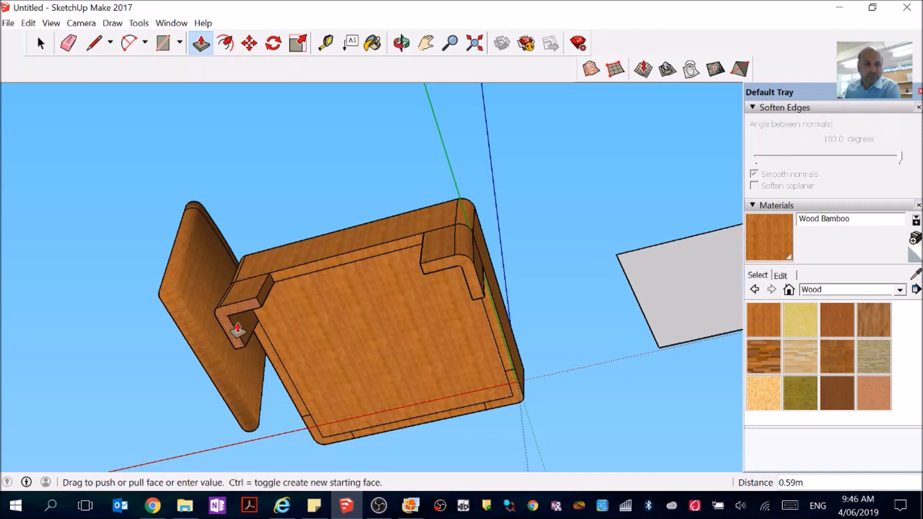
click(237, 330)
Step: Push/Pull the two remaining L-shaped corner faces beside the red axis downward to form the other pair of legs
click(334, 442)
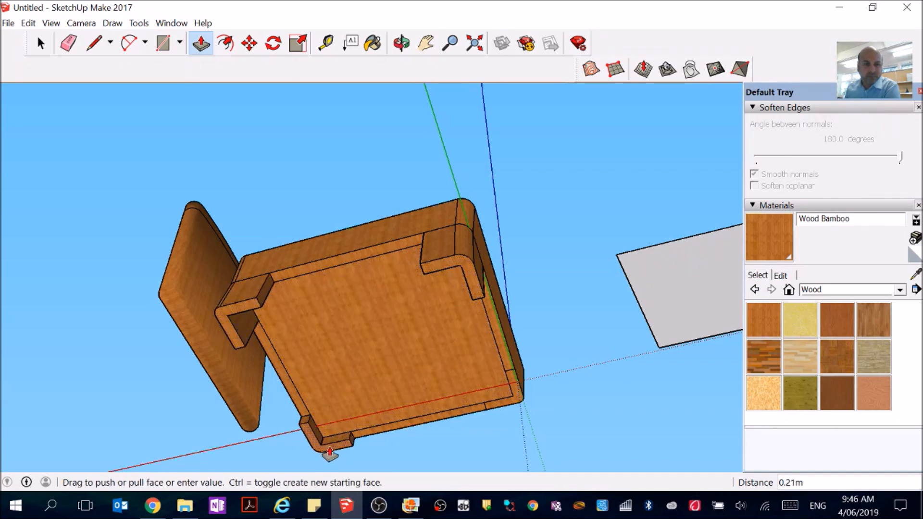
click(315, 464)
click(497, 410)
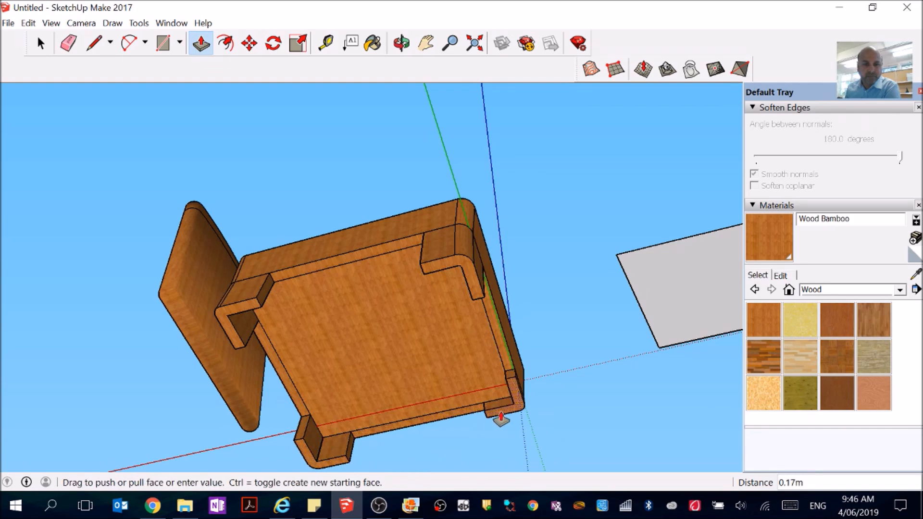
click(494, 437)
click(402, 43)
drag(505, 218, 361, 296)
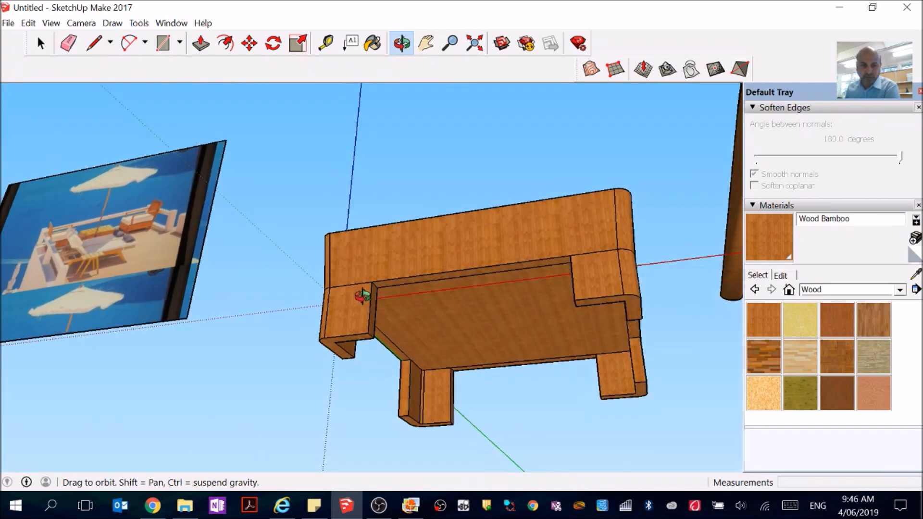
Step: Push/Pull the undersides of three corner legs further down by about 0.15 m, 0.12 m and 0.13 m
click(201, 44)
click(328, 346)
click(326, 361)
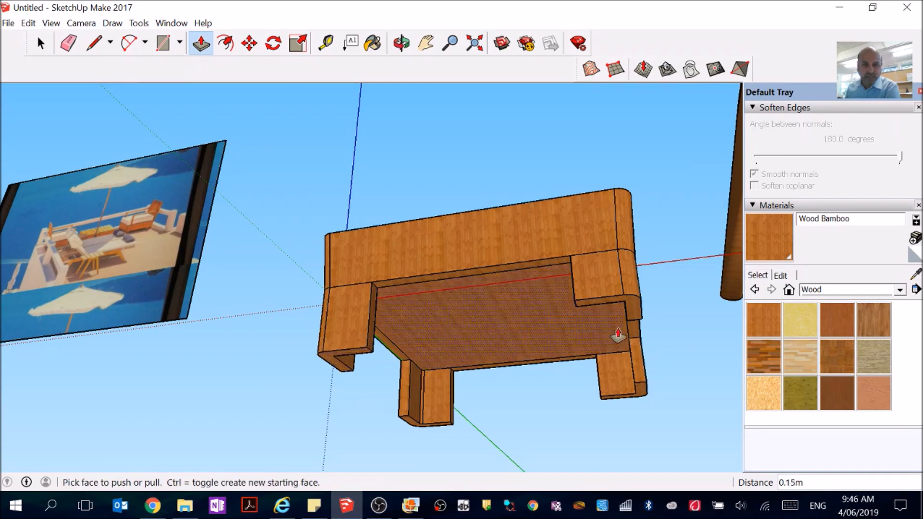
click(637, 309)
click(637, 336)
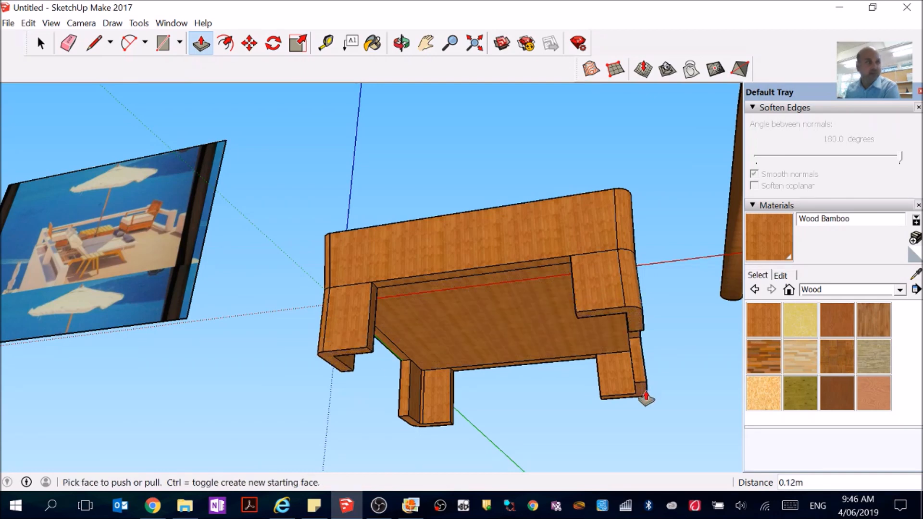
click(645, 401)
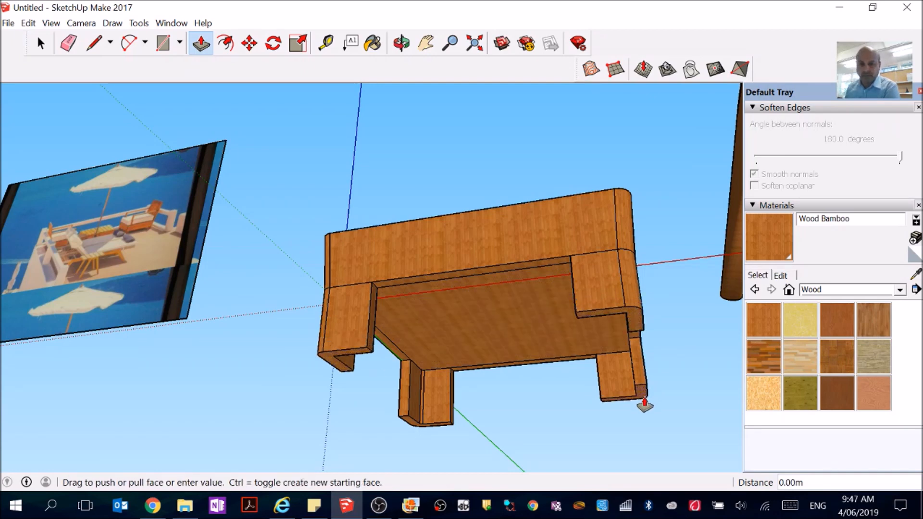
click(643, 404)
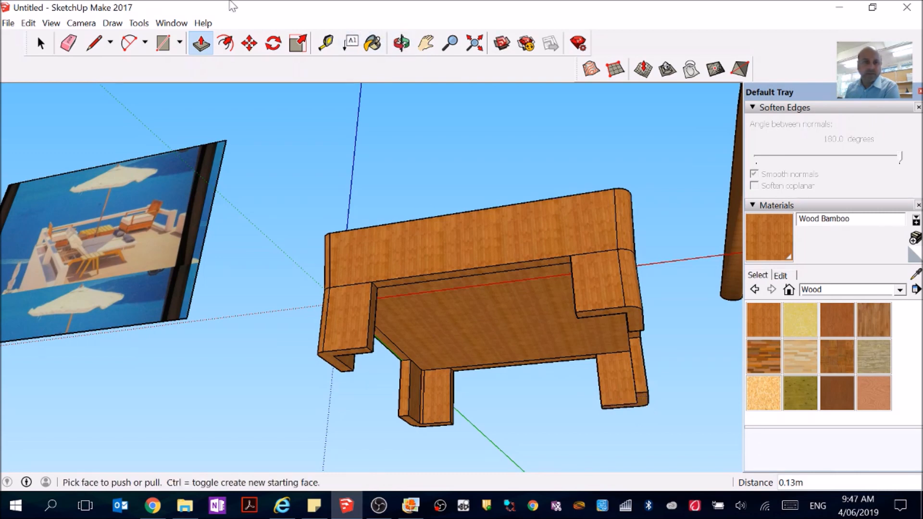
Step: Try to draw a straight horizontal line across the legs in the front view, and undo it
click(81, 23)
mouse_move(113, 69)
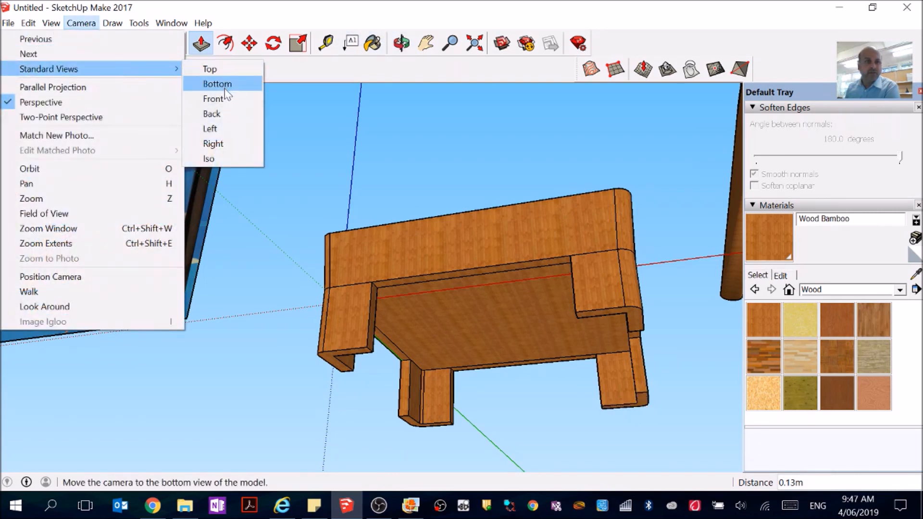
click(213, 98)
scroll(405, 270, up, 3)
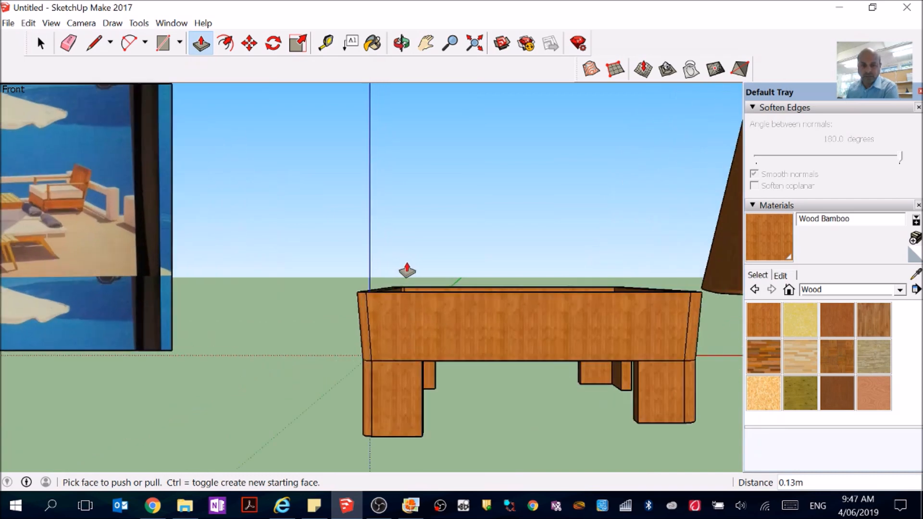
scroll(353, 238, down, 2)
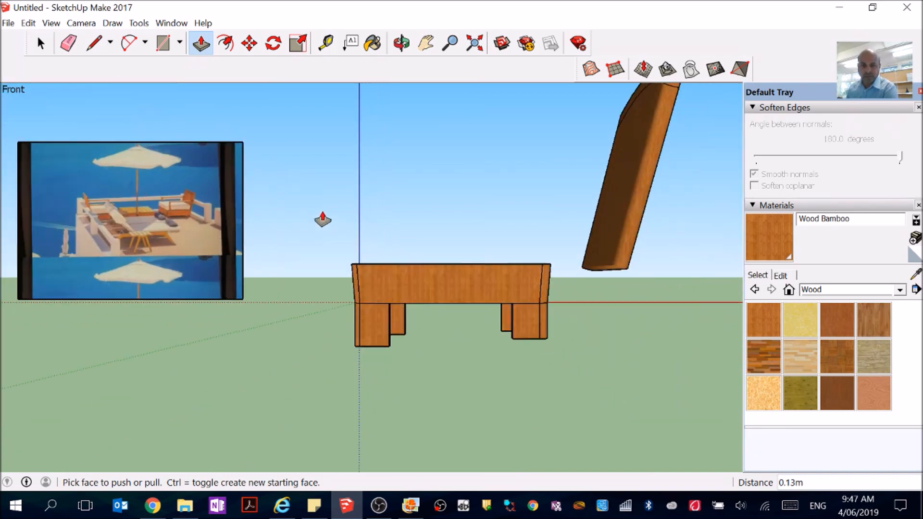
click(93, 43)
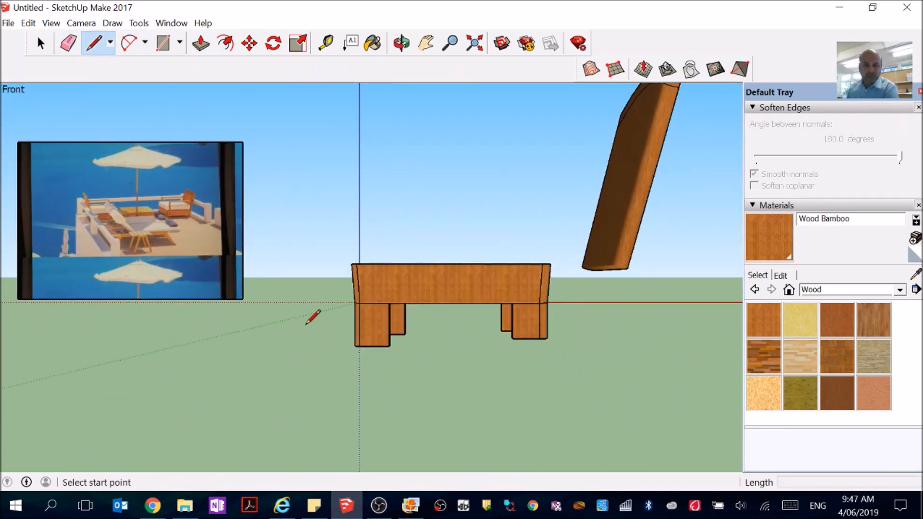
click(306, 325)
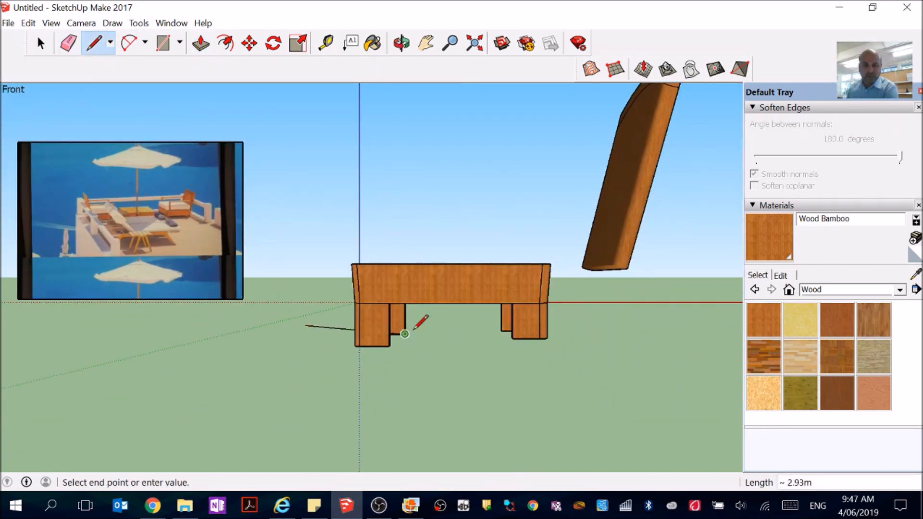
click(582, 324)
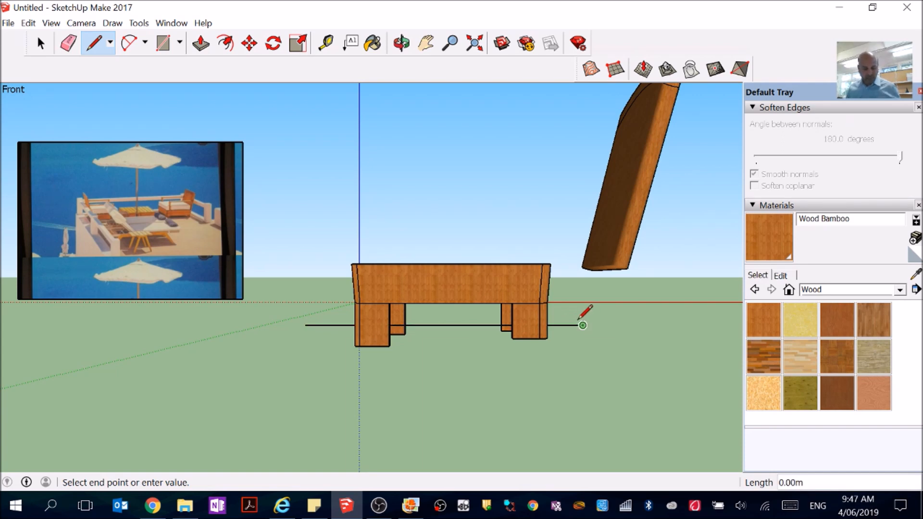
key(ctrl+z)
Step: Try to draw a rectangle about 4.49 m by 0.22 m across the legs in the front view
click(163, 43)
click(315, 321)
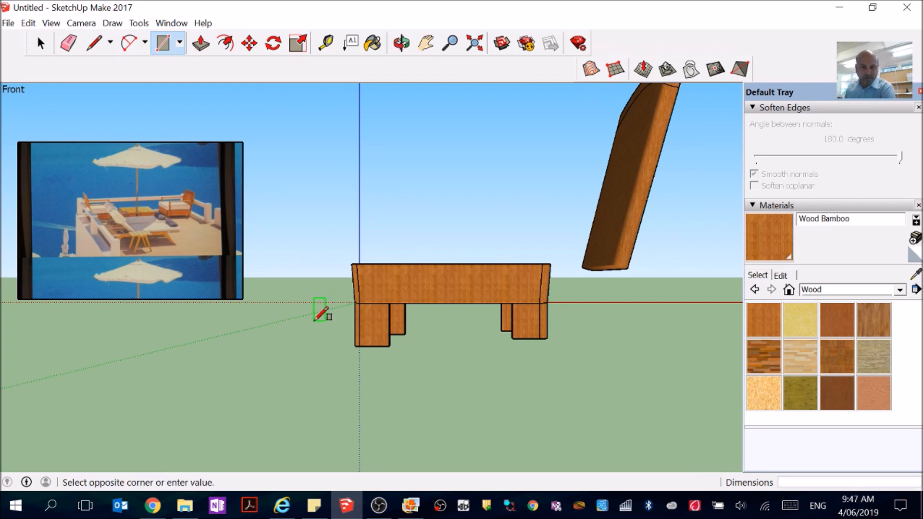
click(572, 331)
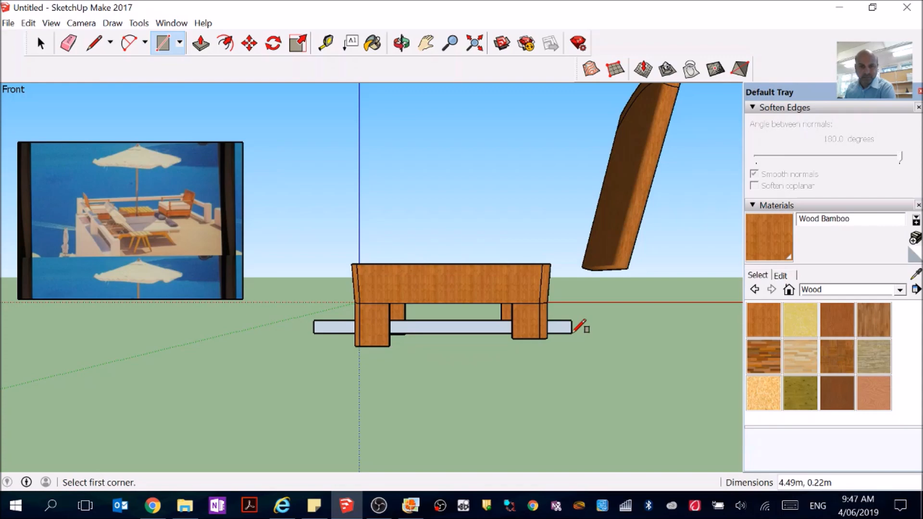
click(402, 43)
drag(582, 218, 225, 136)
middle_drag(225, 136, 190, 143)
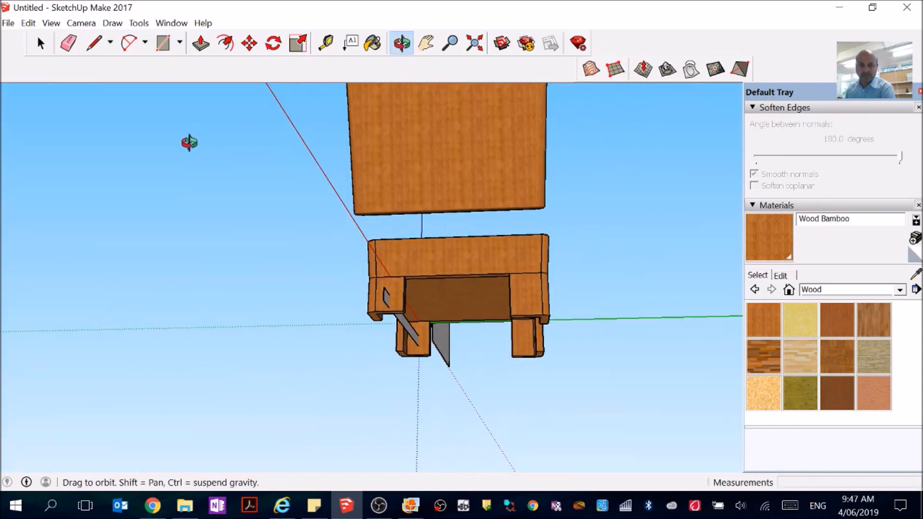
drag(190, 142, 566, 224)
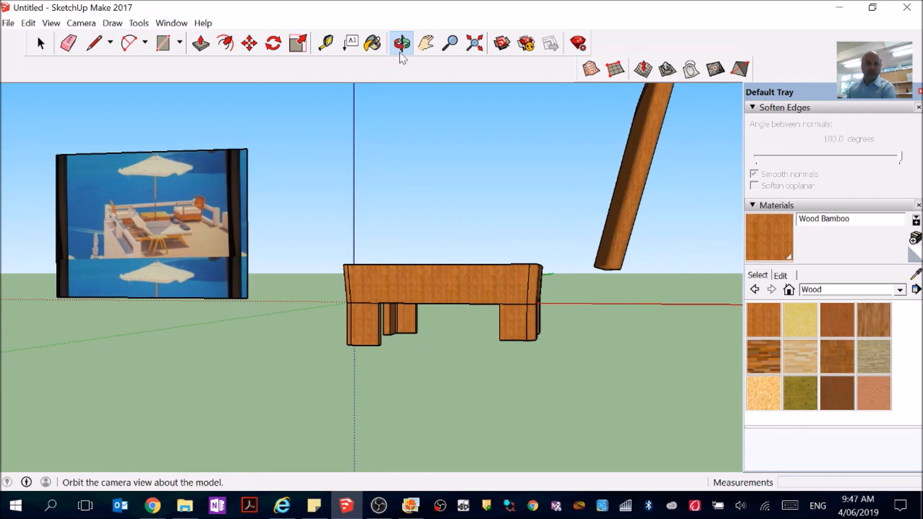
Step: Draw a vertical rectangle about 4.49 m by 0.31 m across the bottom ends of the legs, wider than the base, facing front
drag(418, 178, 463, 175)
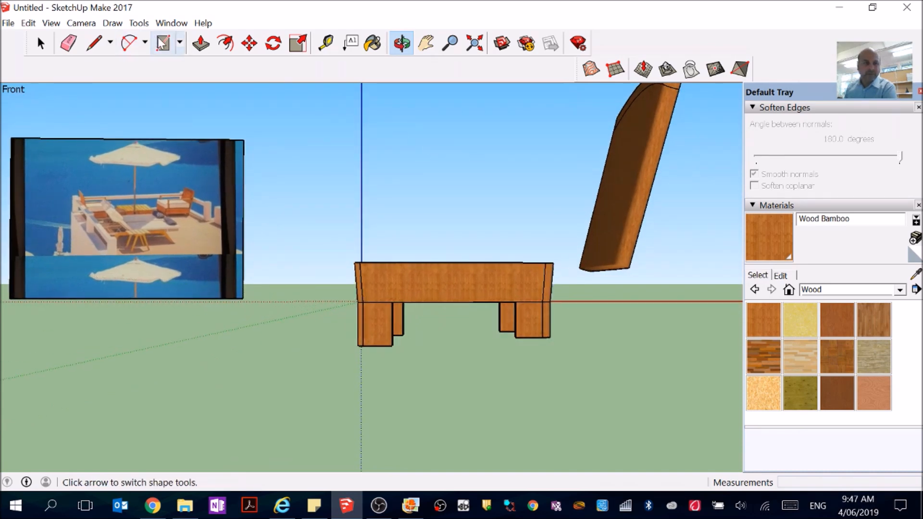
click(162, 43)
click(315, 342)
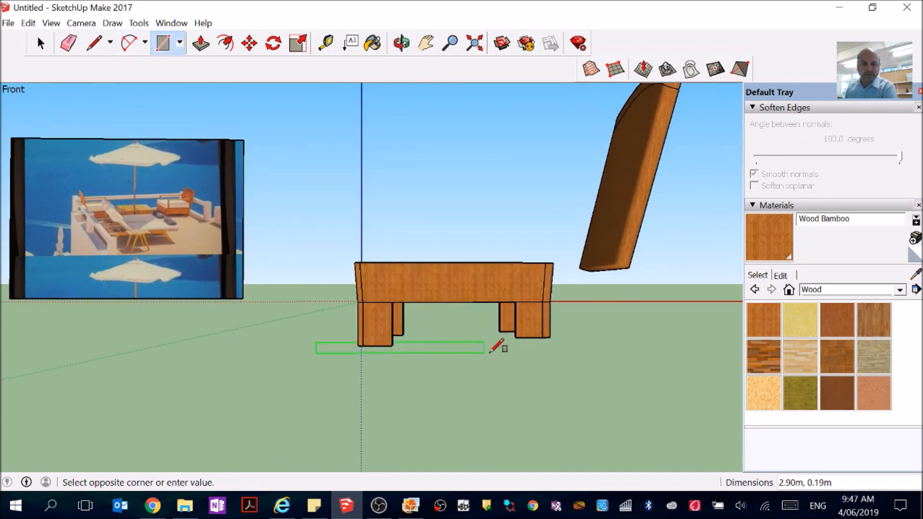
click(575, 359)
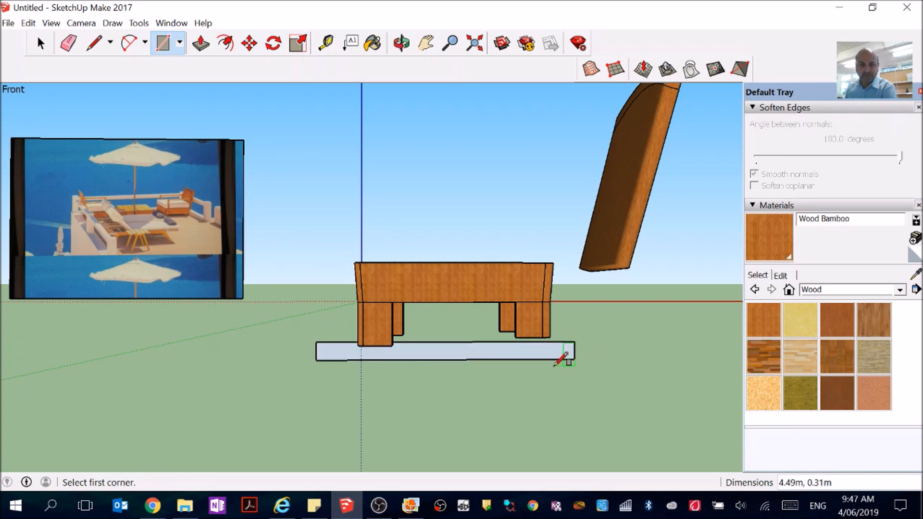
click(401, 44)
drag(515, 226, 169, 223)
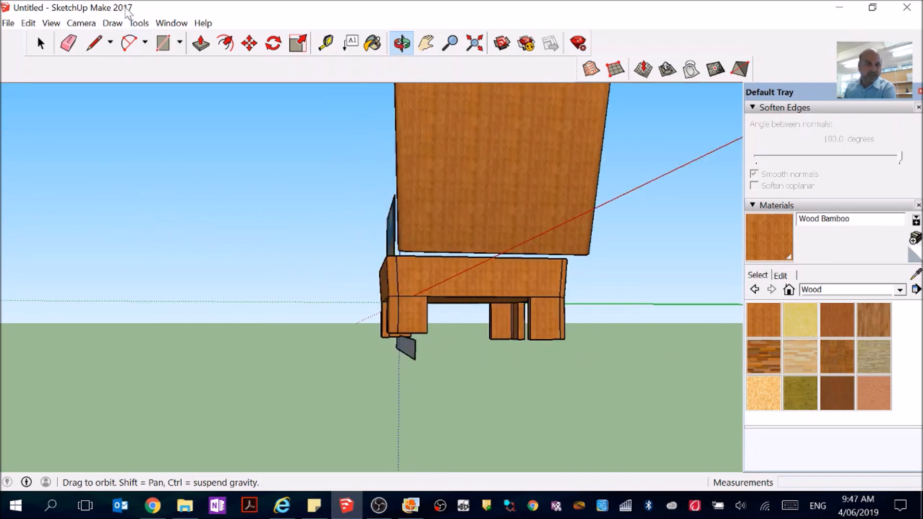
Step: Push/Pull the rectangle both outward and back under the base to form a slab extending beyond all four legs
click(201, 44)
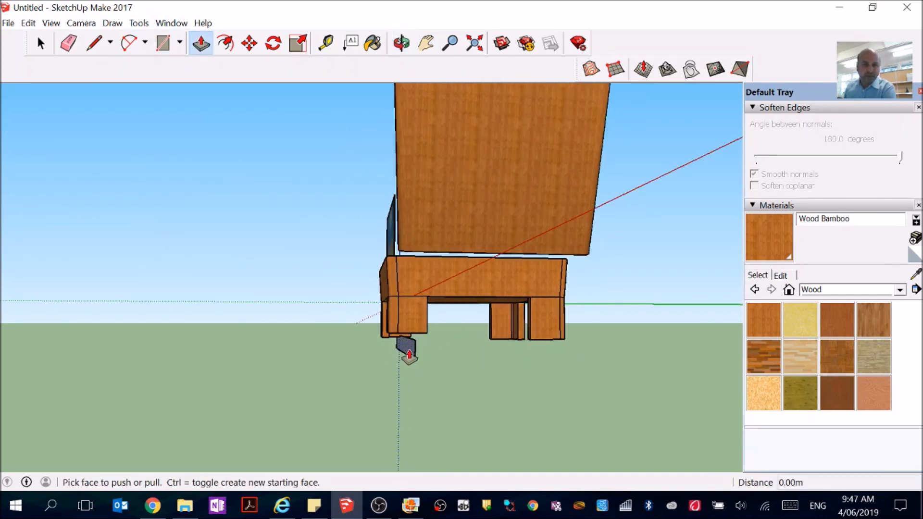
click(409, 355)
click(366, 354)
click(398, 45)
drag(365, 144, 367, 194)
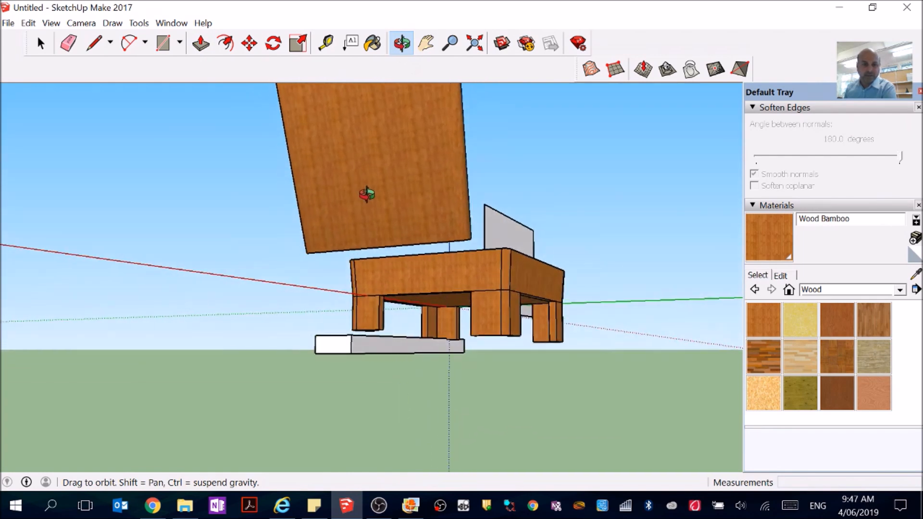
click(201, 44)
click(399, 353)
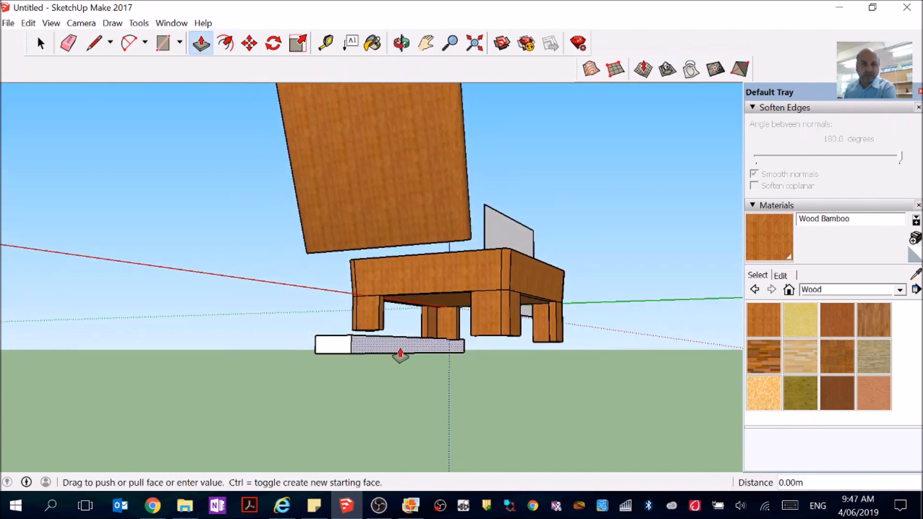
click(581, 383)
Step: Push/Pull the underside of the corner leg that stops above the slab down into the slab
click(401, 43)
drag(433, 183, 654, 231)
drag(466, 320, 543, 297)
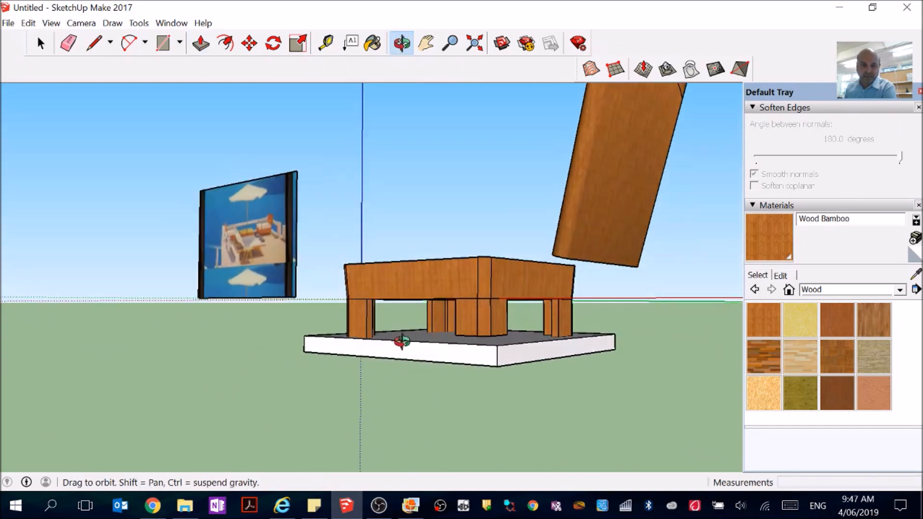
scroll(408, 338, up, 5)
drag(430, 322, 354, 292)
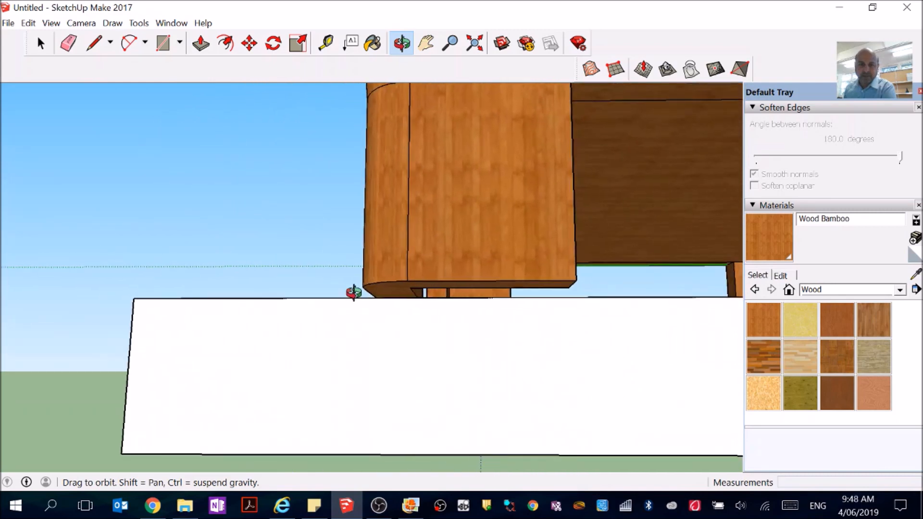
click(200, 44)
drag(382, 290, 382, 318)
click(401, 44)
drag(476, 206, 457, 267)
scroll(403, 298, down, 8)
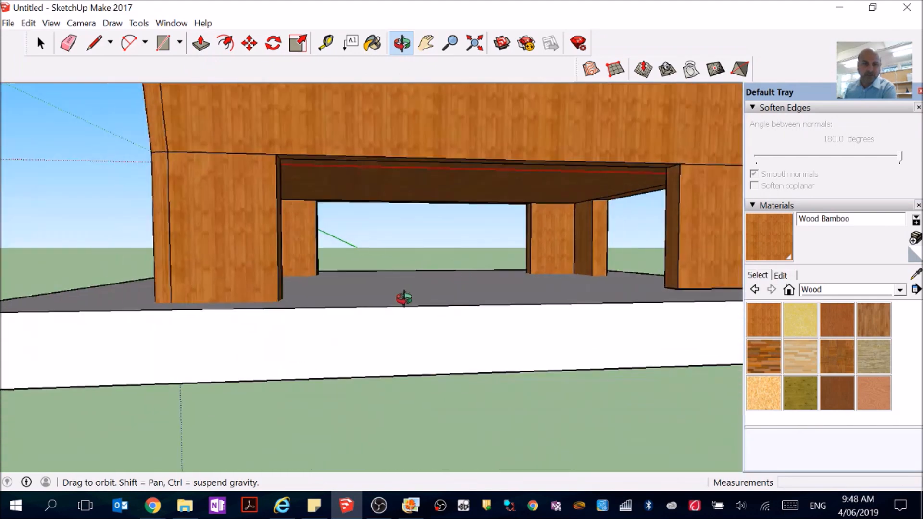
Step: Select the base, legs and slab together and intersect their faces with the selection
click(41, 43)
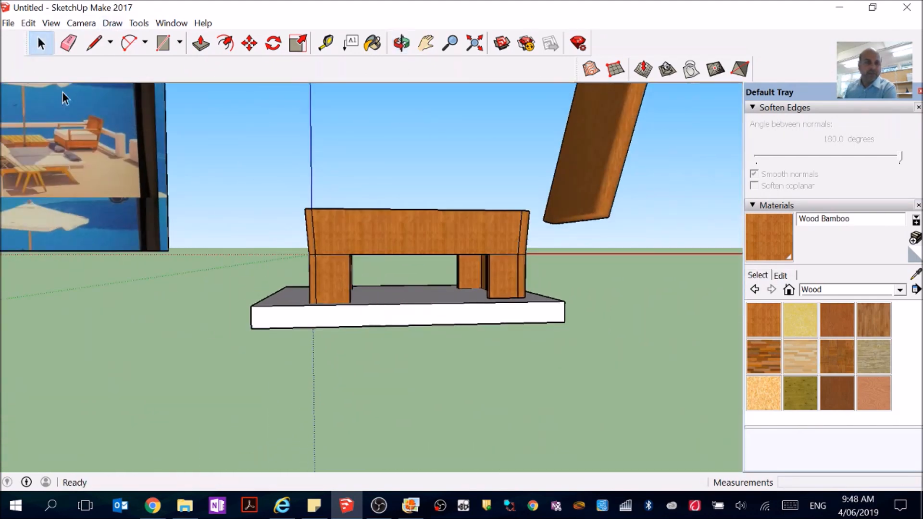
drag(142, 412, 630, 155)
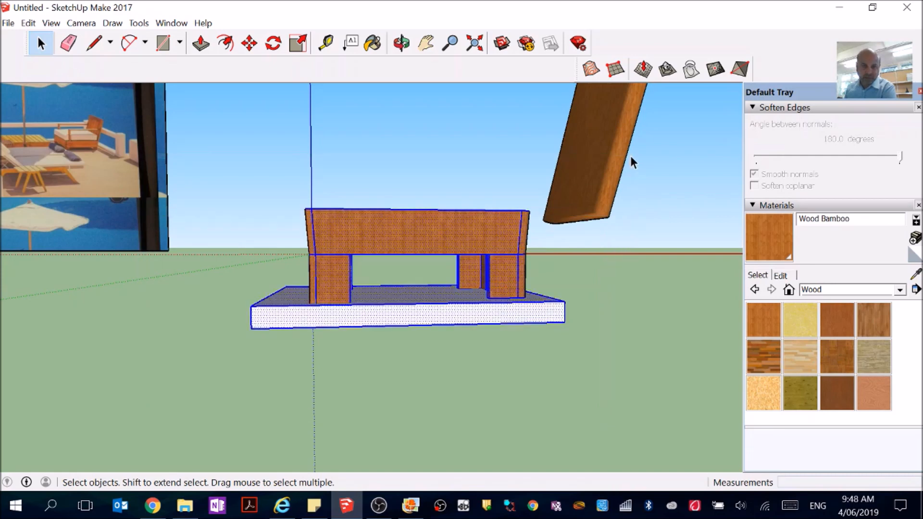
right_click(523, 310)
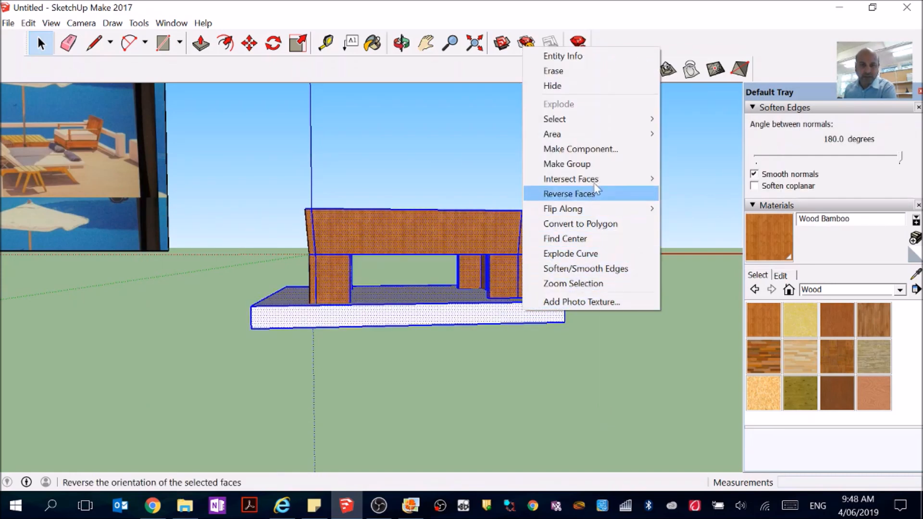
mouse_move(598, 180)
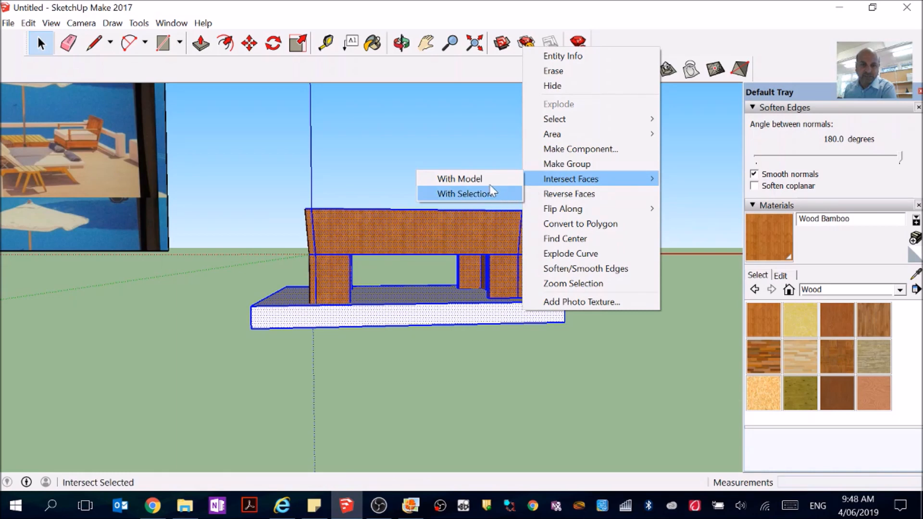
click(491, 192)
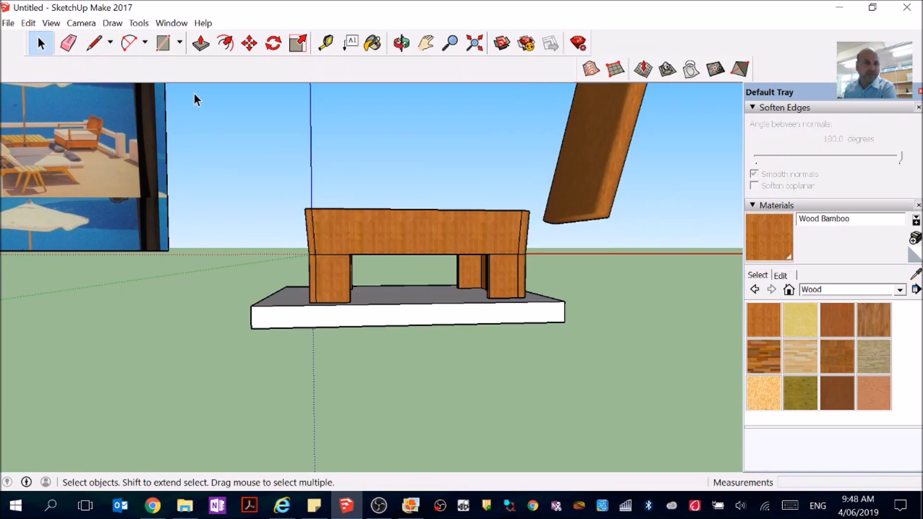
Step: Erase the outer edges of the slab around the legs to remove its front, top and side faces
click(68, 43)
click(269, 305)
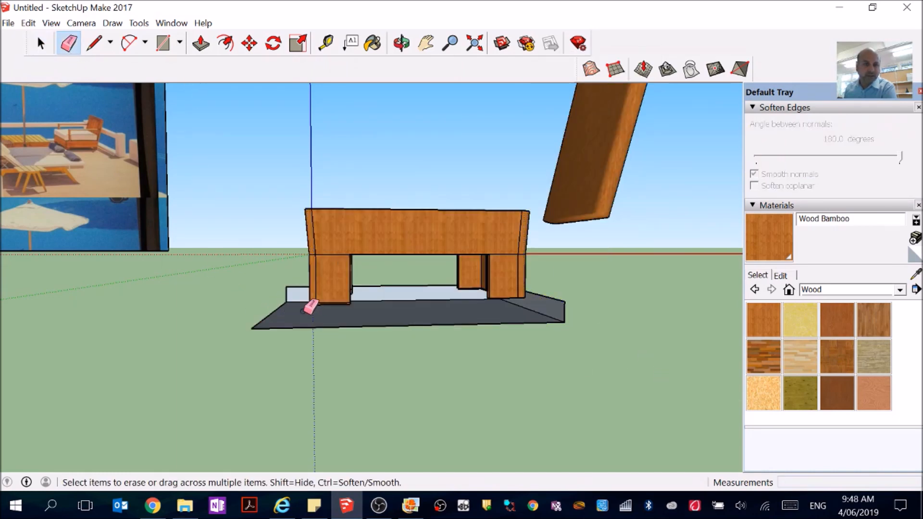
click(563, 321)
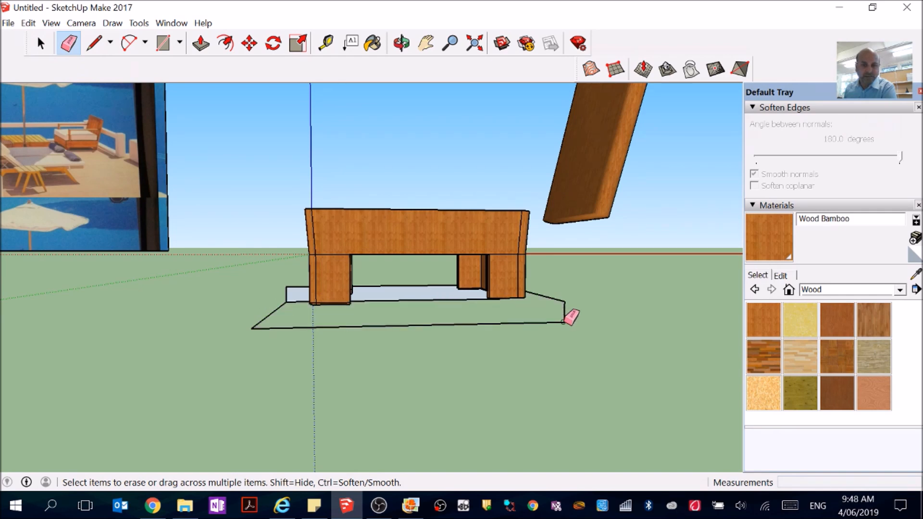
drag(572, 321, 520, 318)
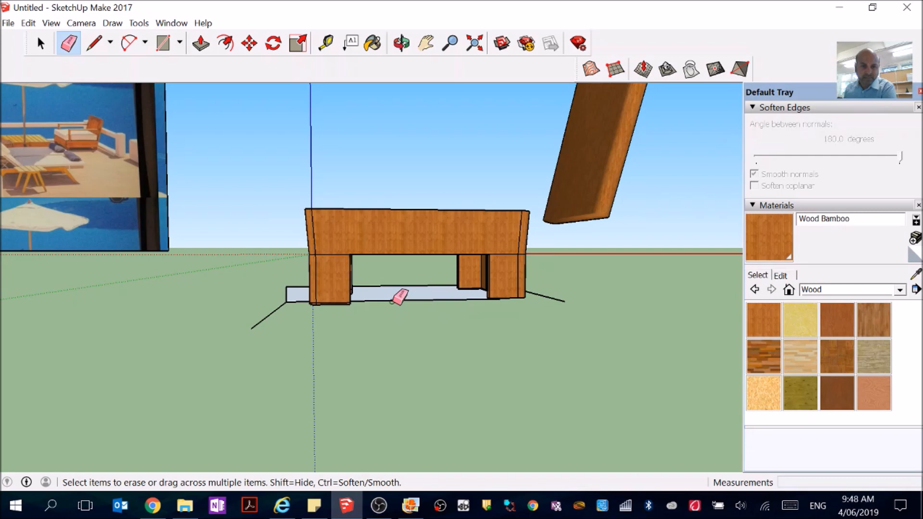
click(391, 301)
Step: Erase the surplus stubs below the intersection line on the near corner leg and on the leg behind it
scroll(370, 303, up, 5)
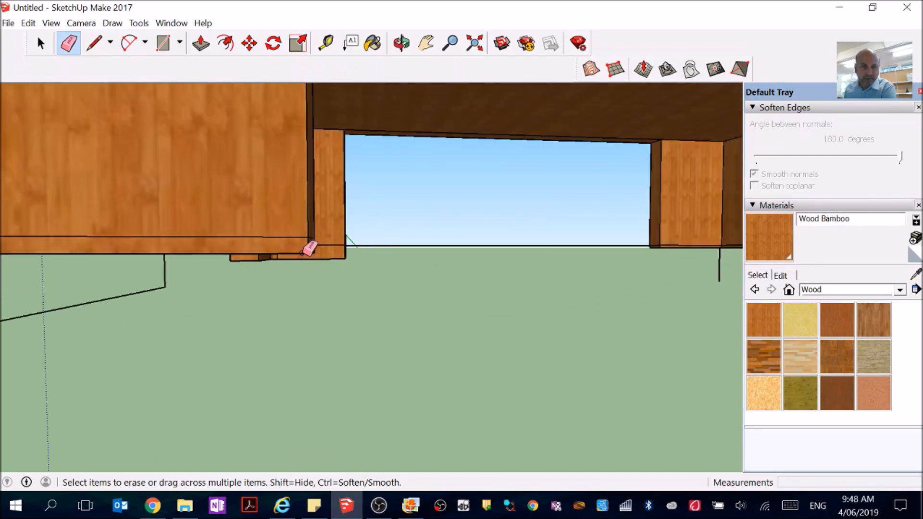
click(303, 253)
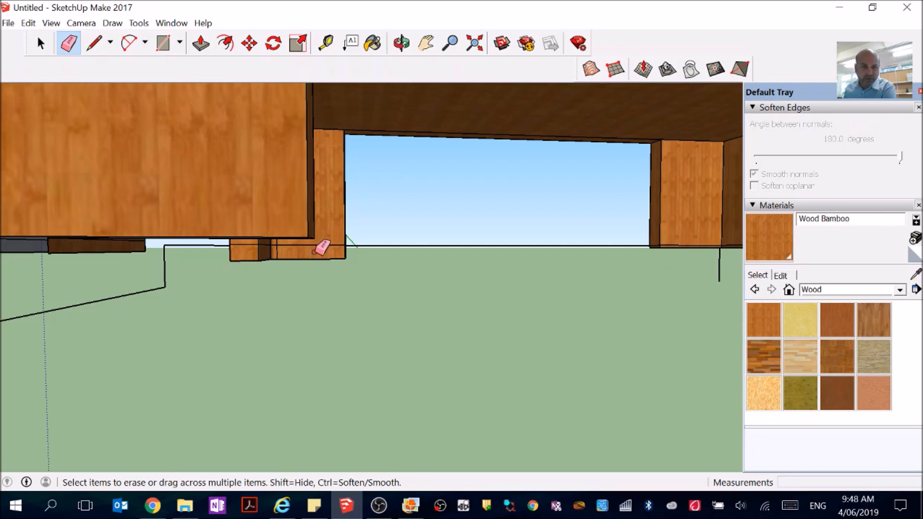
click(345, 258)
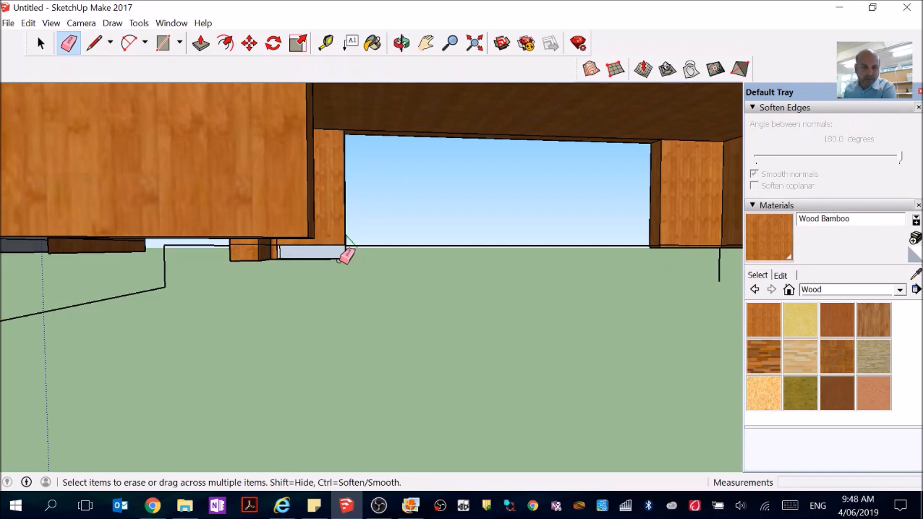
click(343, 259)
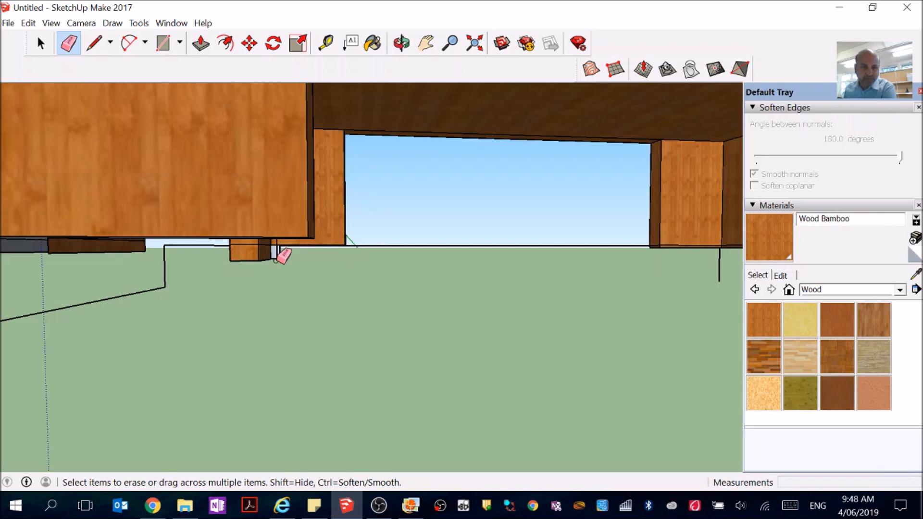
click(258, 261)
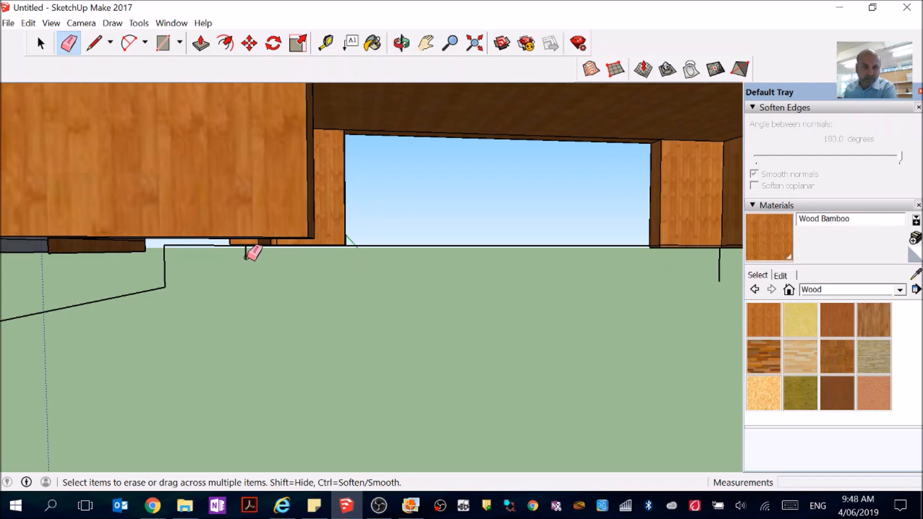
scroll(219, 275, down, 2)
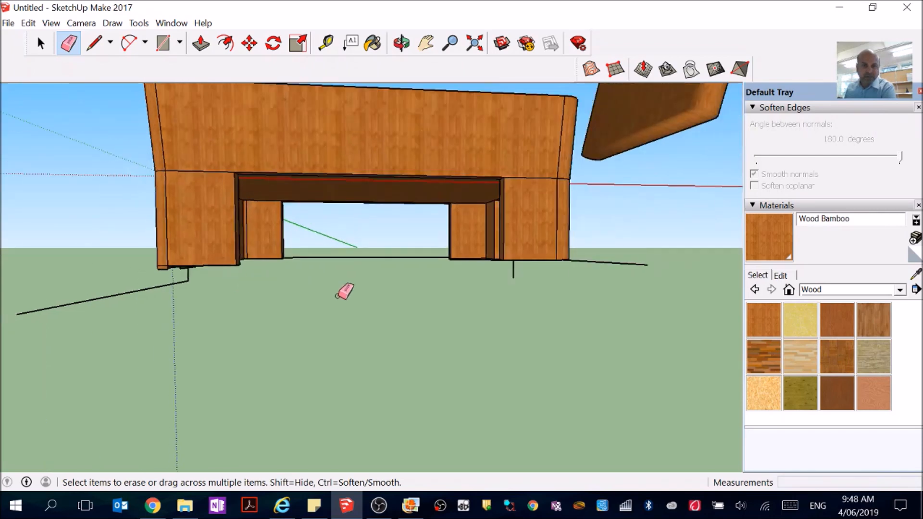
Step: Erase the surplus strip and leftover edges below the intersection line on the far leg at the other end
scroll(481, 293, up, 1)
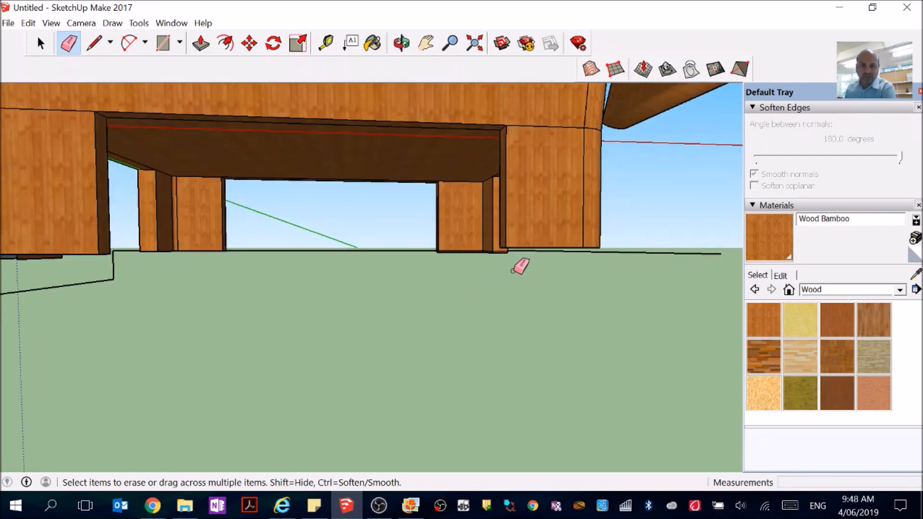
scroll(518, 267, up, 5)
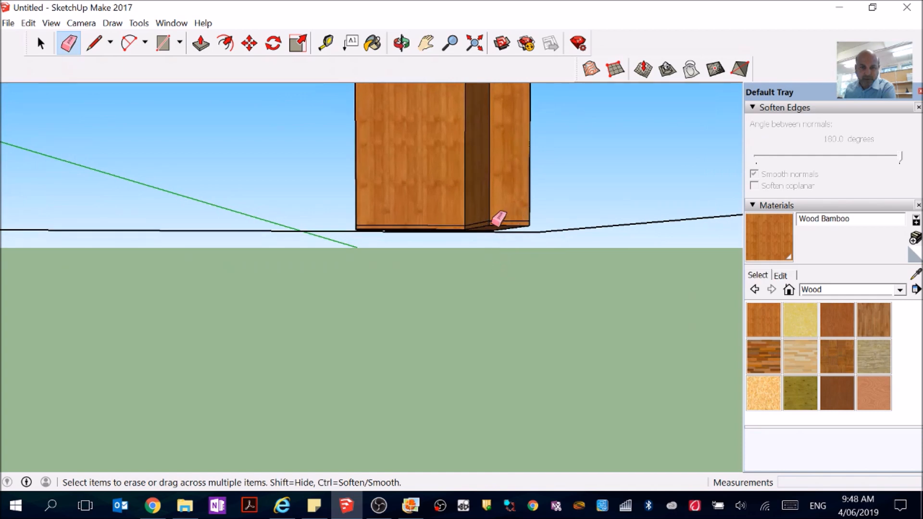
scroll(490, 239, up, 3)
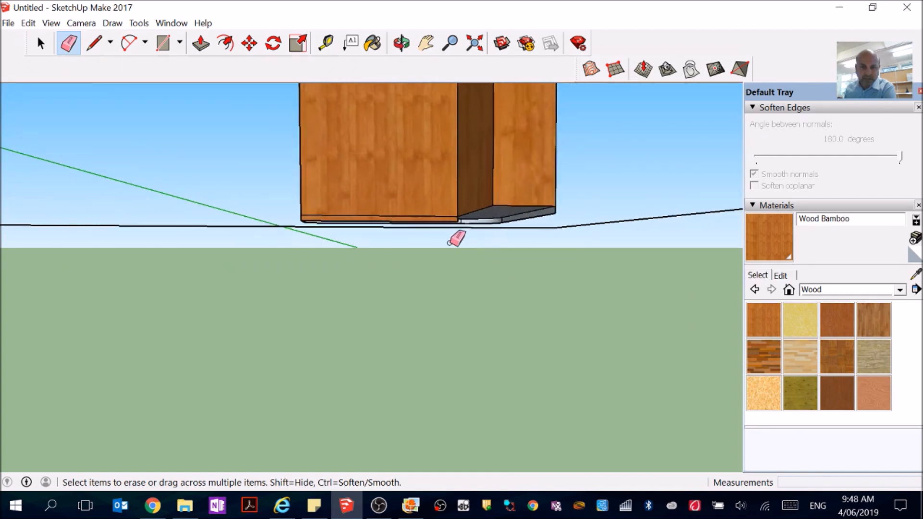
drag(503, 222, 455, 223)
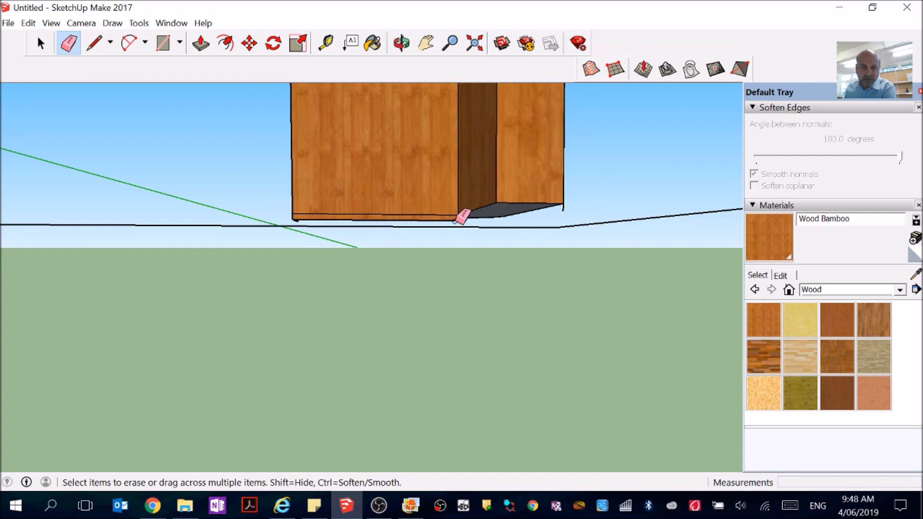
click(455, 220)
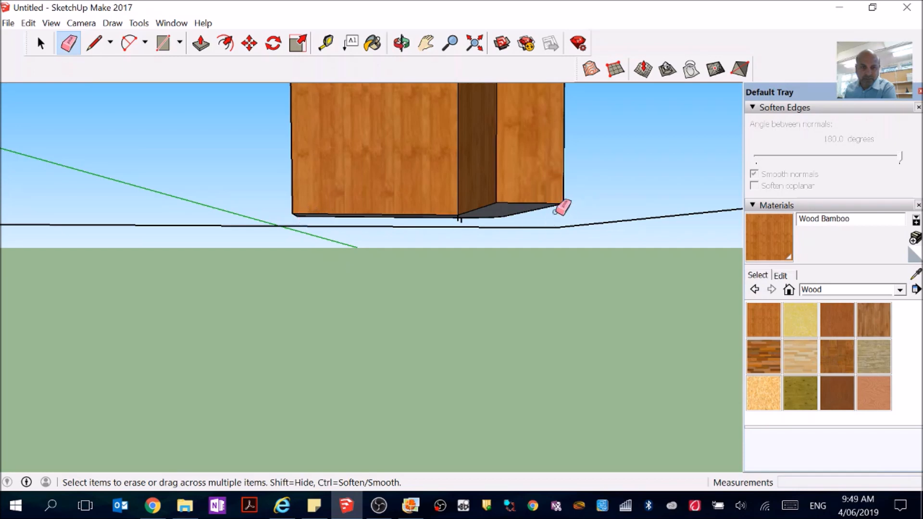
scroll(434, 238, up, 1)
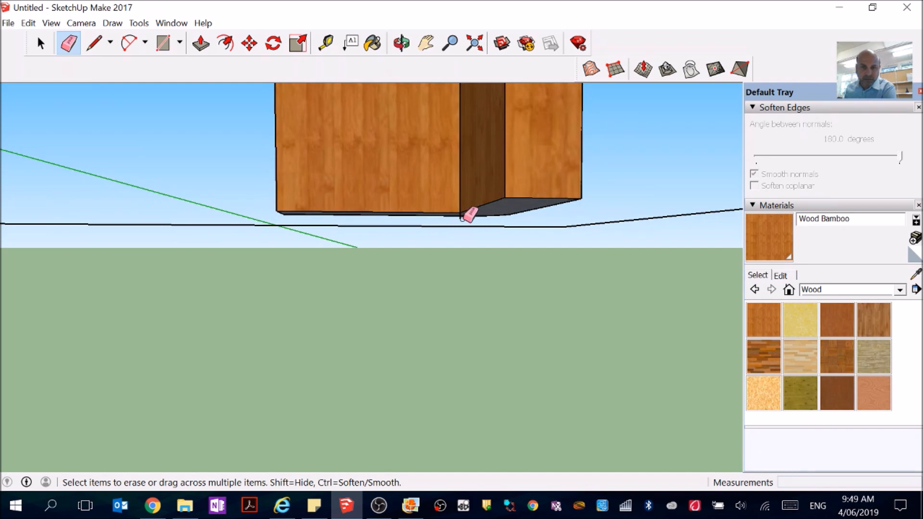
Step: Erase the leftover outline edges of the slab around the legs
click(542, 227)
click(566, 225)
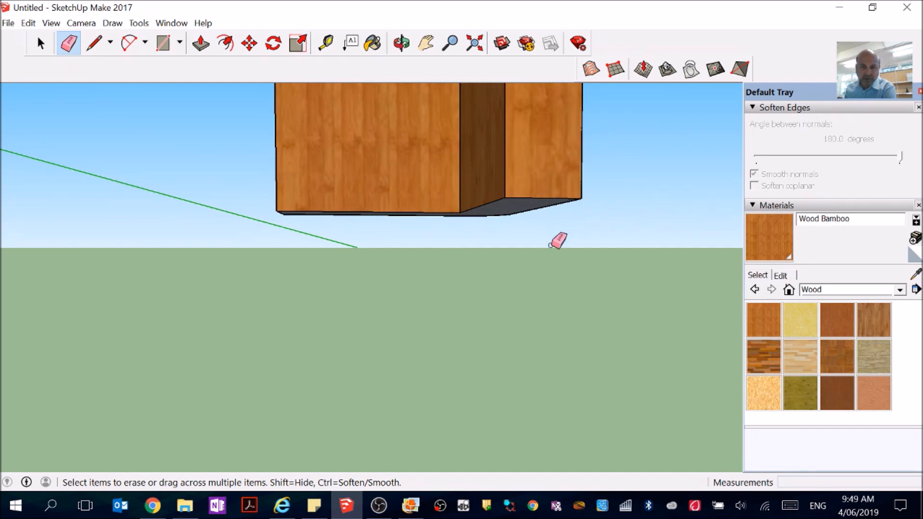
scroll(408, 294, down, 3)
scroll(426, 269, down, 6)
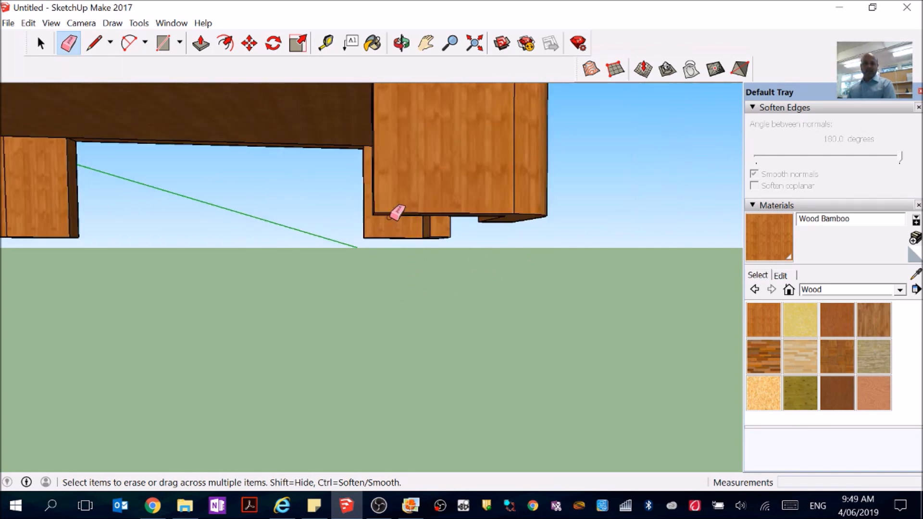
click(400, 43)
mouse_move(338, 89)
mouse_down()
mouse_move(589, 290)
mouse_move(664, 274)
mouse_move(653, 254)
mouse_move(414, 239)
mouse_move(257, 250)
mouse_move(216, 270)
mouse_move(160, 188)
mouse_up()
click(67, 43)
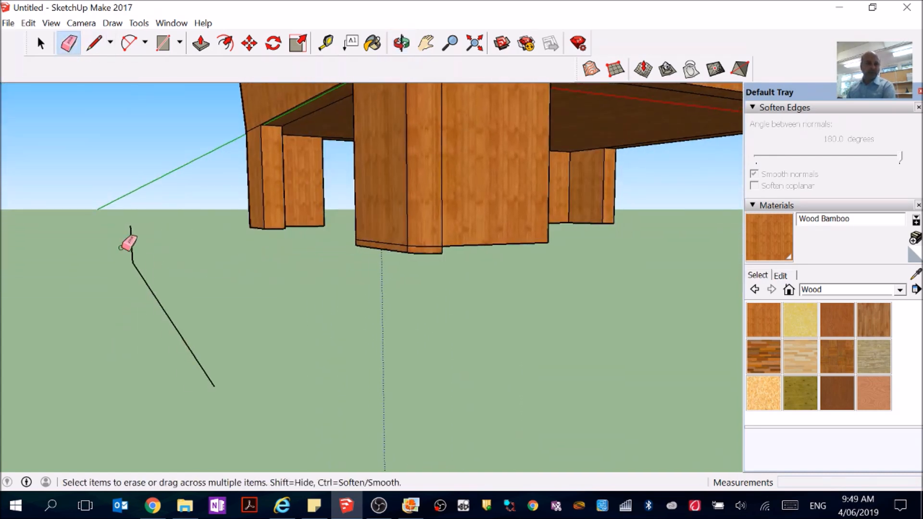
click(140, 268)
scroll(159, 259, down, 10)
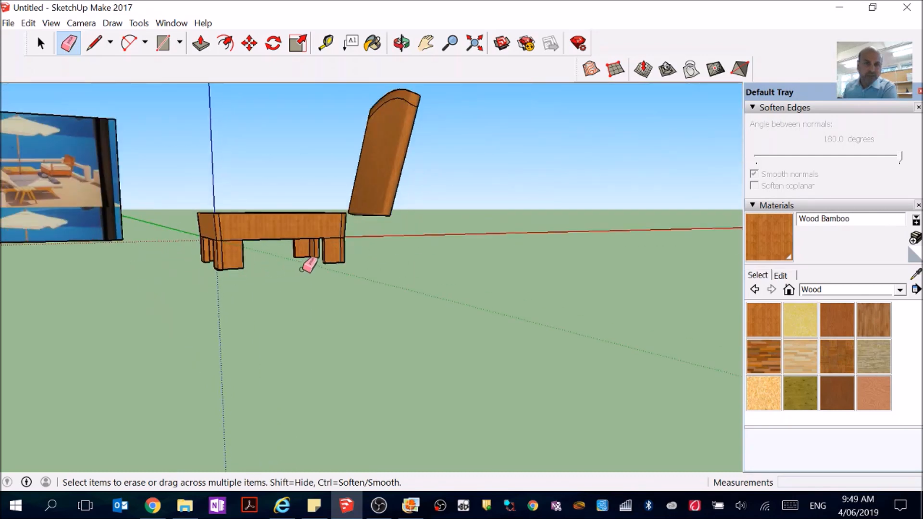
Step: Select the whole base with its legs and make it a component
click(401, 43)
mouse_move(385, 159)
mouse_down()
mouse_move(340, 216)
mouse_move(362, 165)
mouse_up()
click(41, 44)
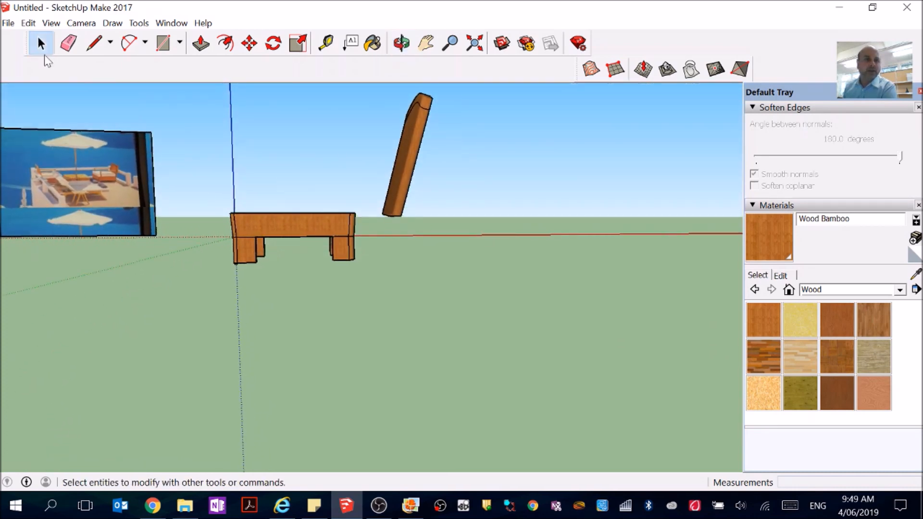
drag(212, 173, 363, 289)
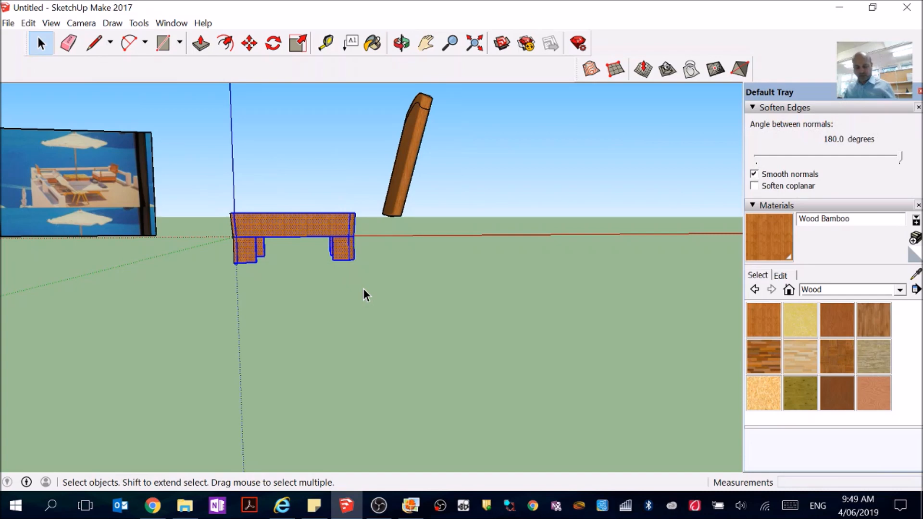
key(g)
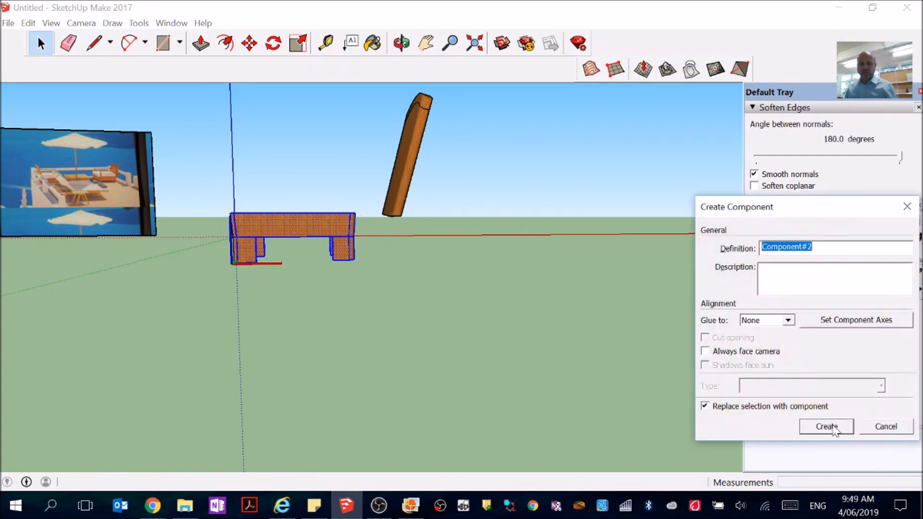
click(825, 426)
click(467, 288)
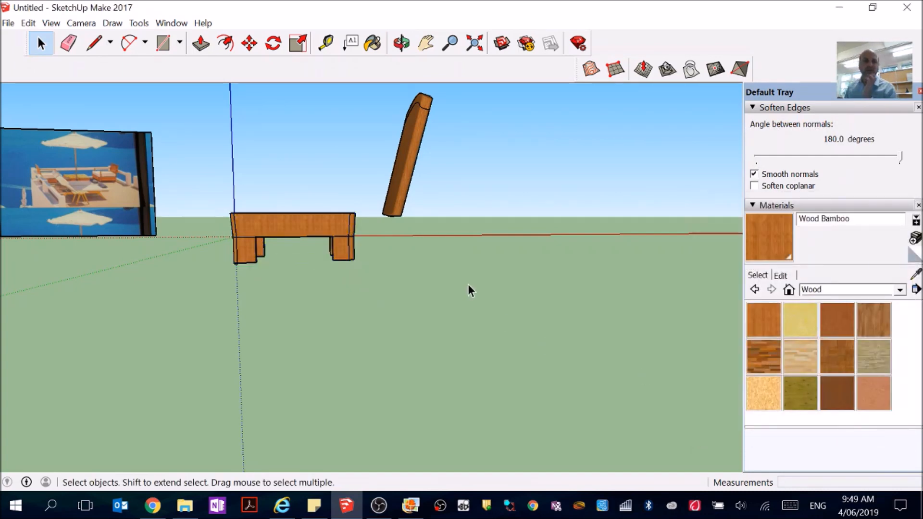
Step: Move the backrest about 1.17 m along the red axis onto the rear end of the base
click(420, 173)
click(249, 43)
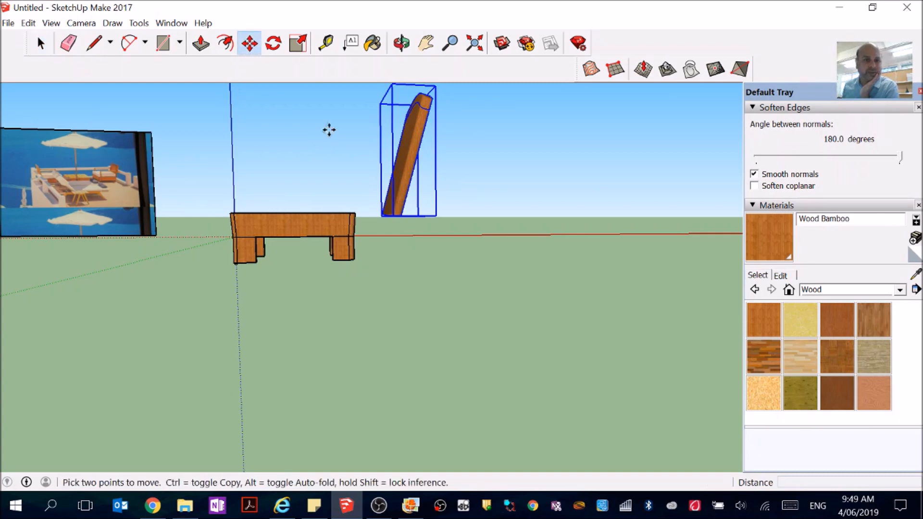
click(400, 141)
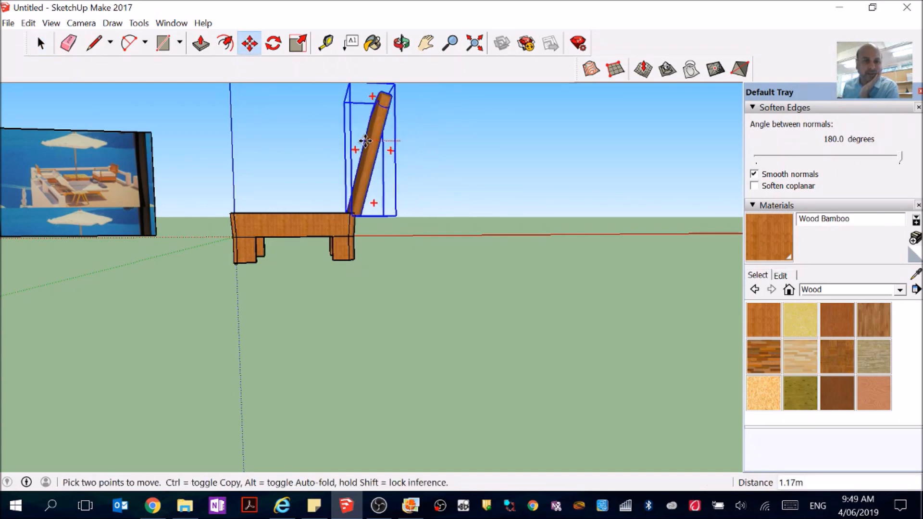
click(361, 139)
click(401, 43)
drag(346, 226, 370, 308)
scroll(454, 329, down, 5)
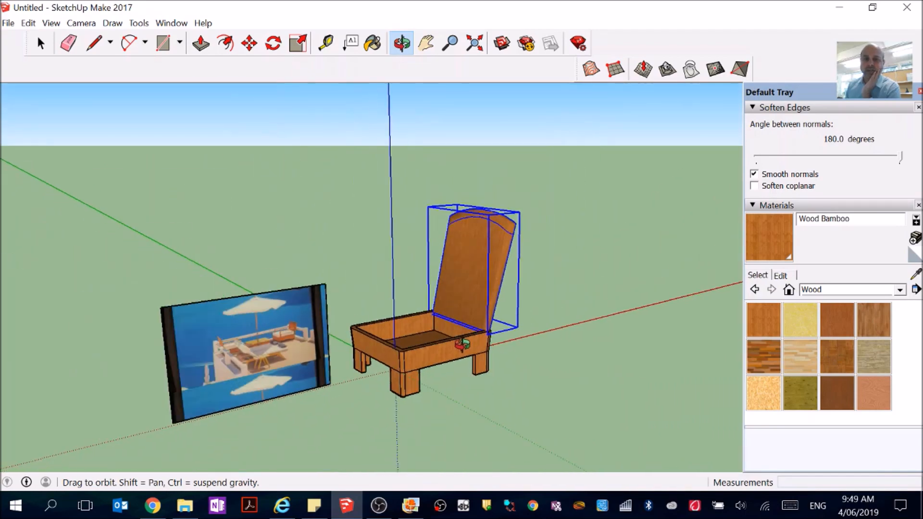
Step: Compare the backrest with the armchair in the photo and scale its height down by a factor of about 0.66
drag(484, 352, 390, 320)
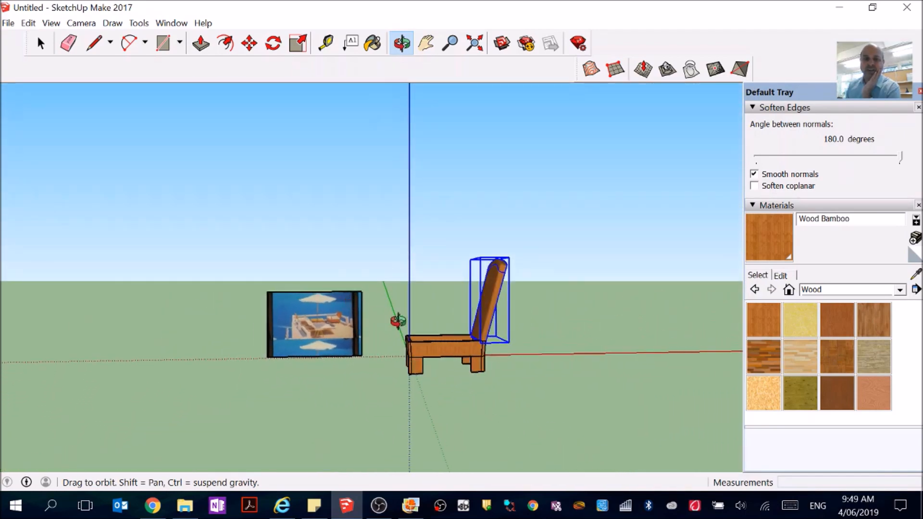
scroll(329, 320, up, 6)
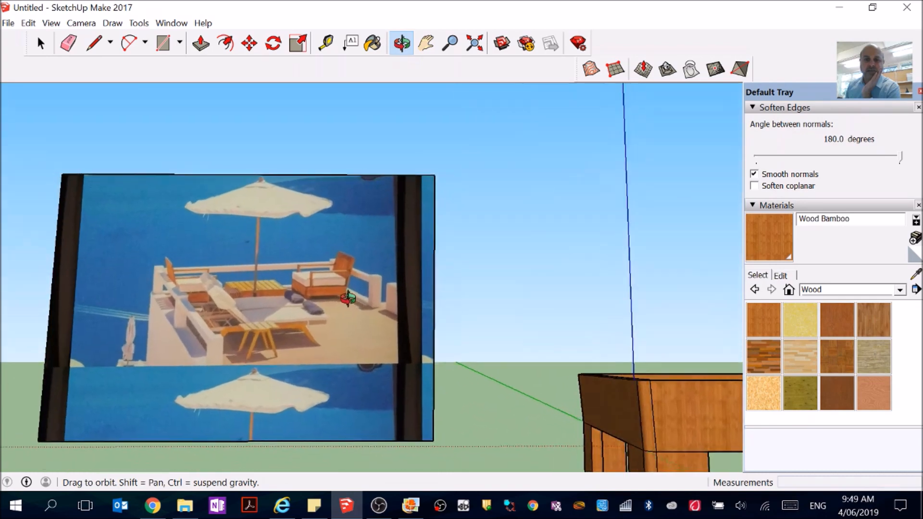
scroll(451, 346, down, 7)
drag(454, 340, 543, 317)
scroll(543, 317, up, 8)
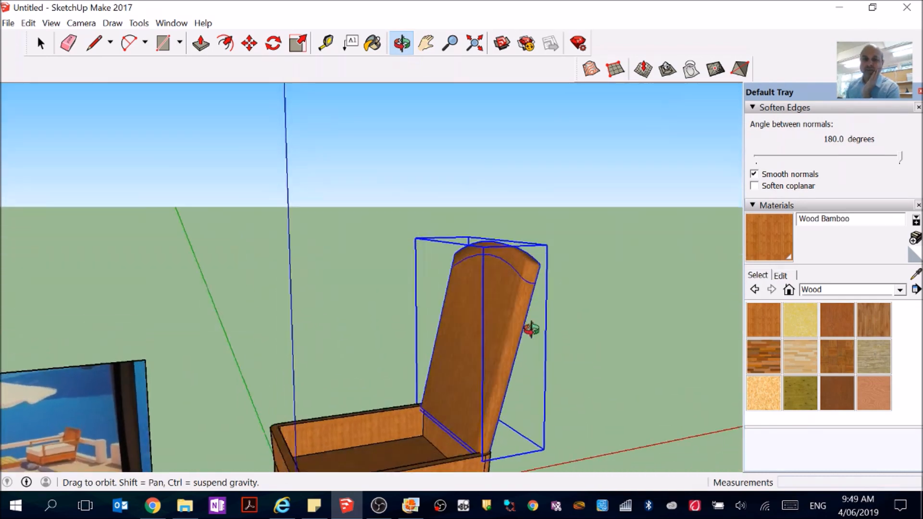
drag(551, 344, 560, 356)
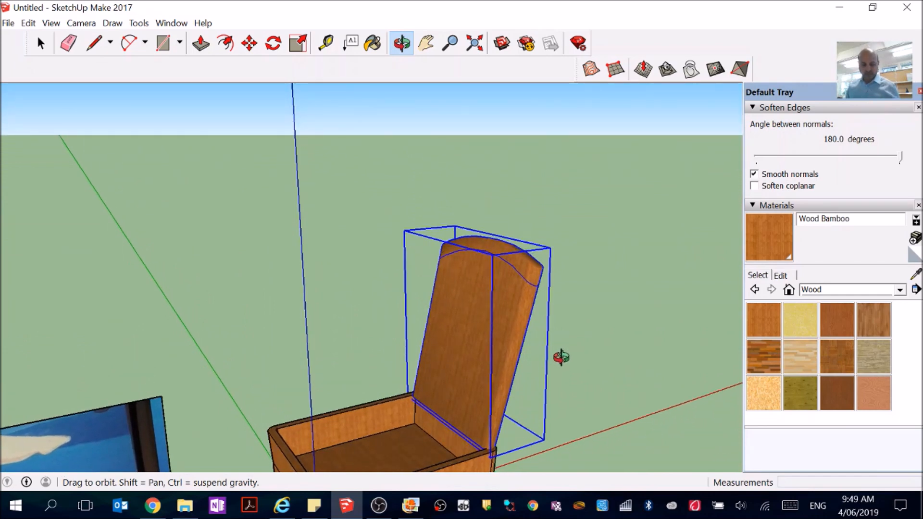
key(s)
drag(470, 239, 470, 298)
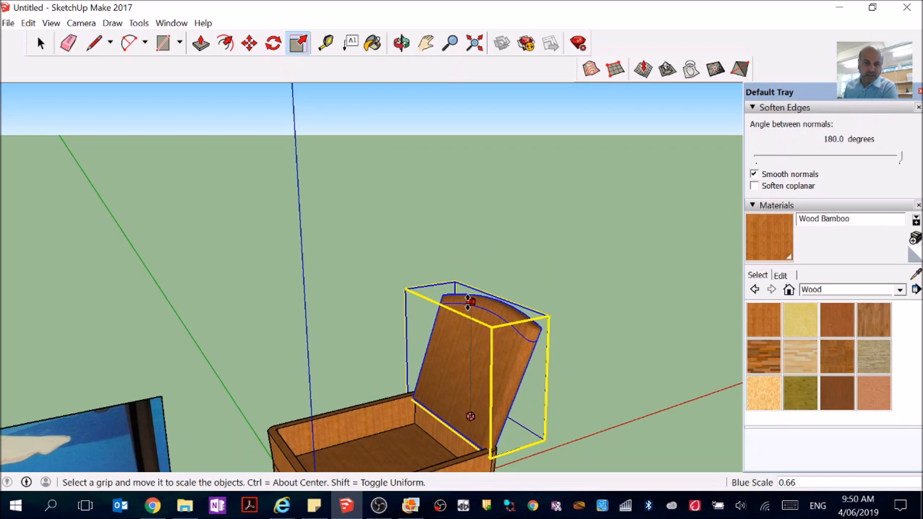
click(401, 43)
drag(570, 346, 546, 388)
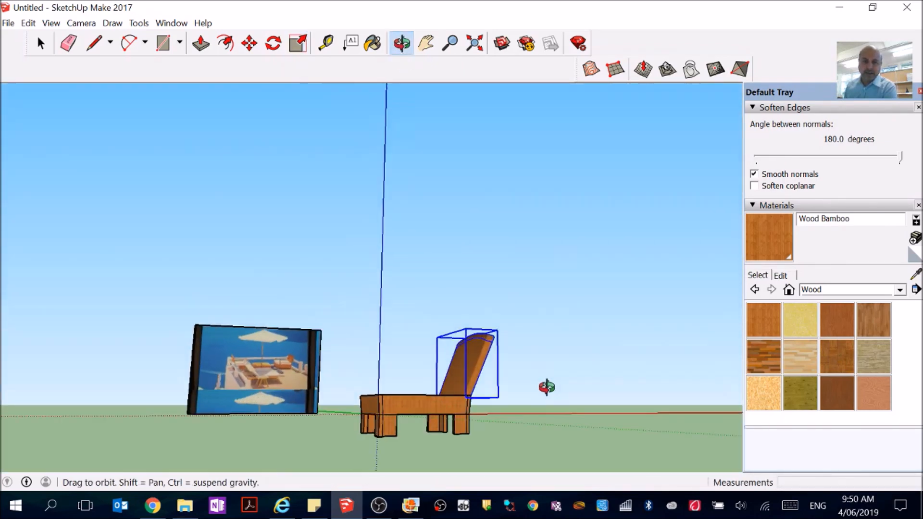
drag(341, 375, 385, 393)
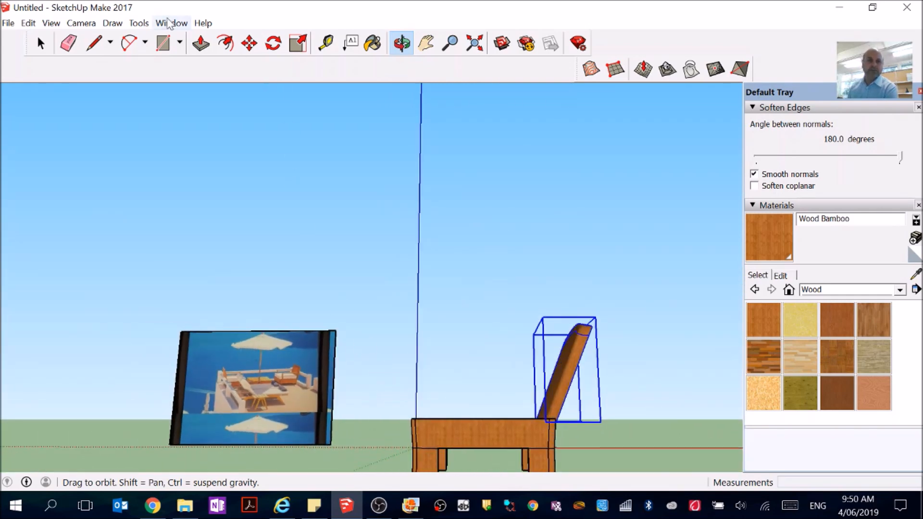
click(163, 44)
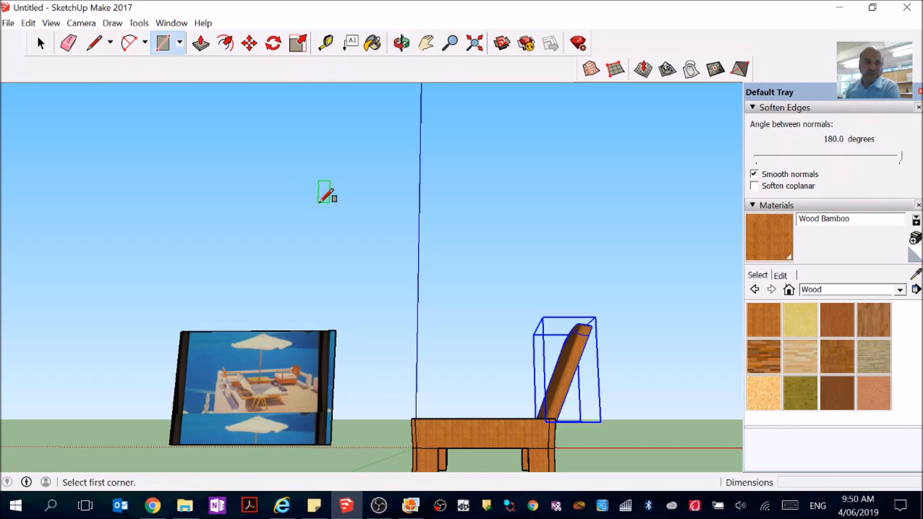
click(369, 167)
click(509, 208)
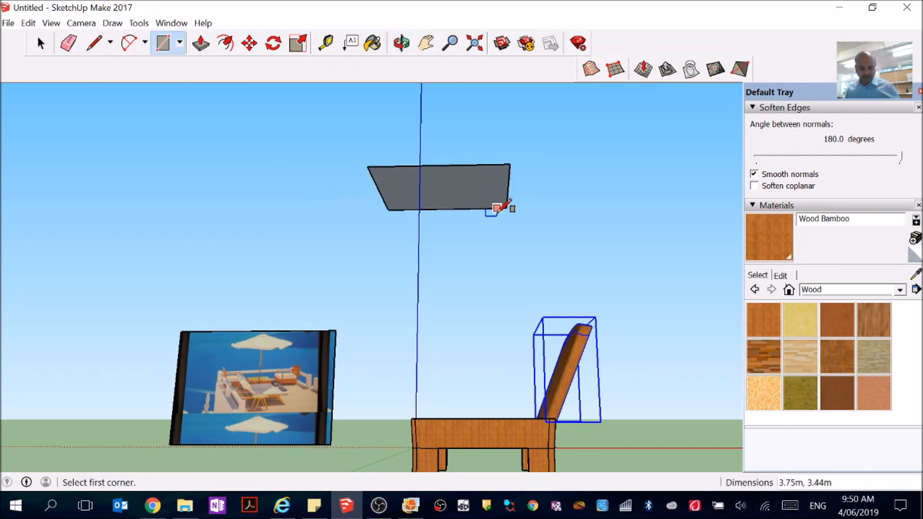
key(ctrl+z)
scroll(566, 288, down, 5)
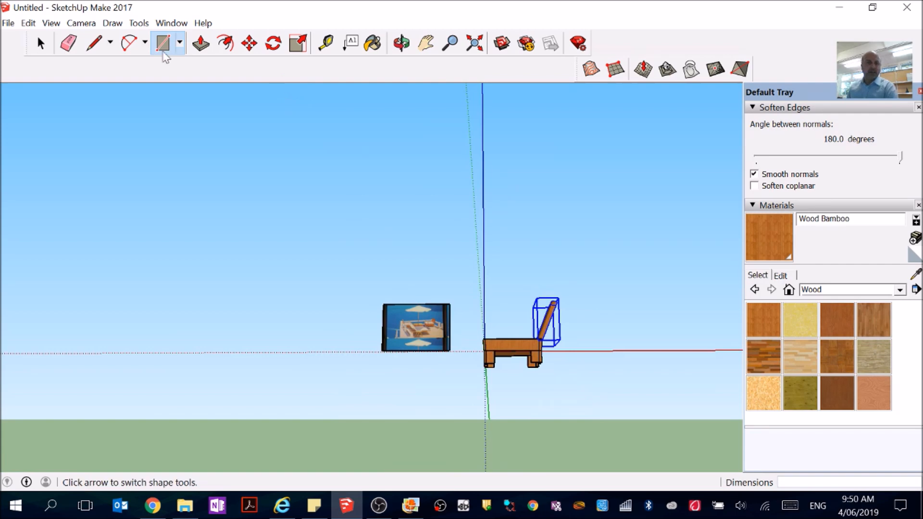
Step: Switch the camera to the standard Front view and frame the chair beside the photo
click(81, 23)
mouse_move(97, 69)
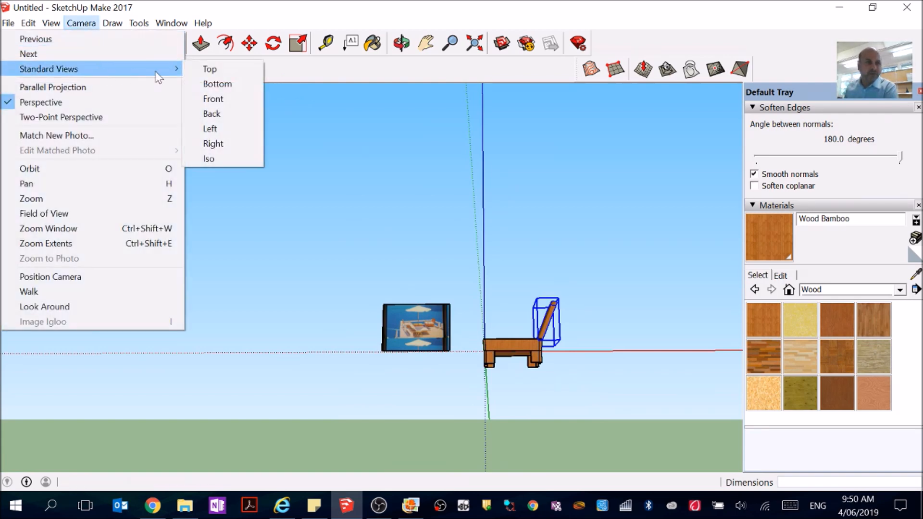
click(219, 99)
scroll(606, 264, up, 4)
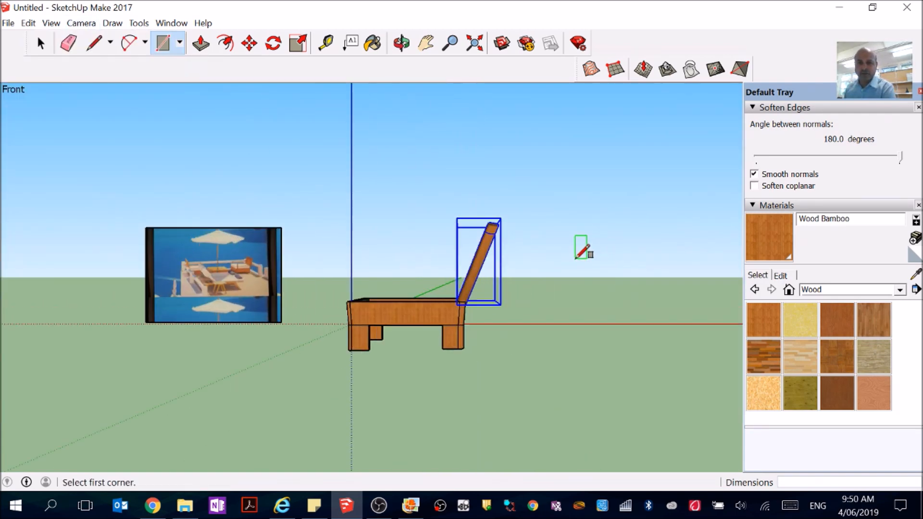
click(361, 256)
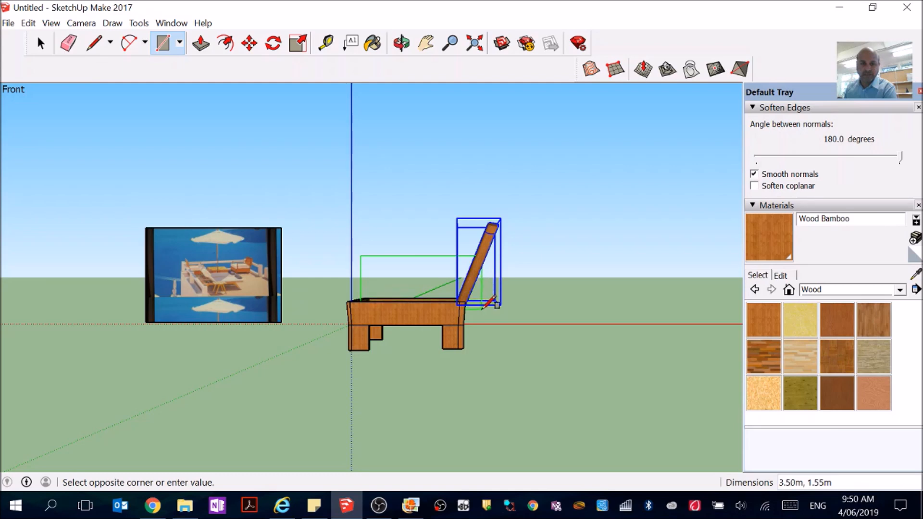
click(466, 275)
key(ctrl+z)
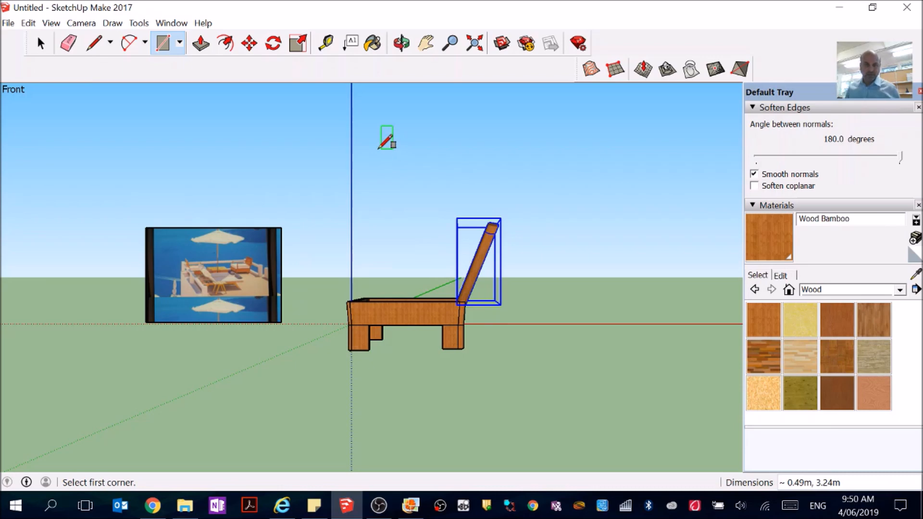
Step: Draw a rectangle about 3.98 m by 1.48 m in the empty space above the chair
click(360, 153)
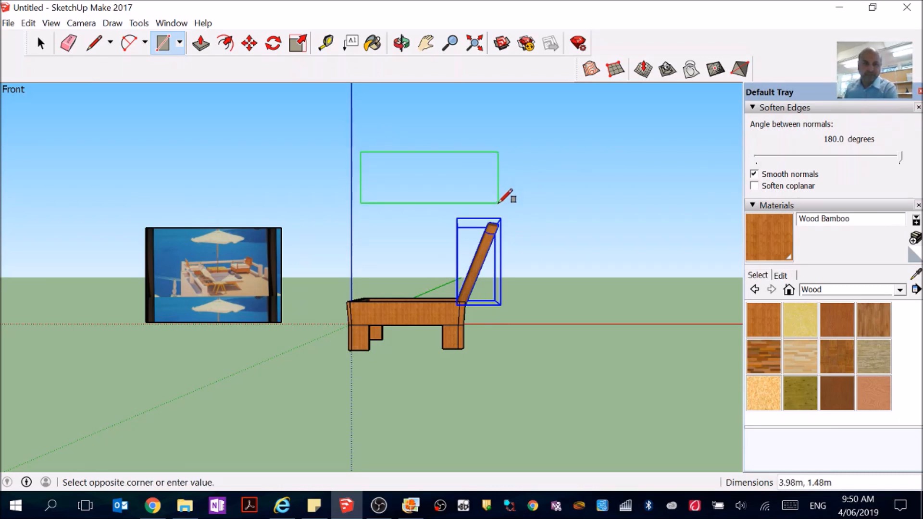
click(499, 201)
scroll(405, 161, up, 1)
scroll(405, 161, up, 1)
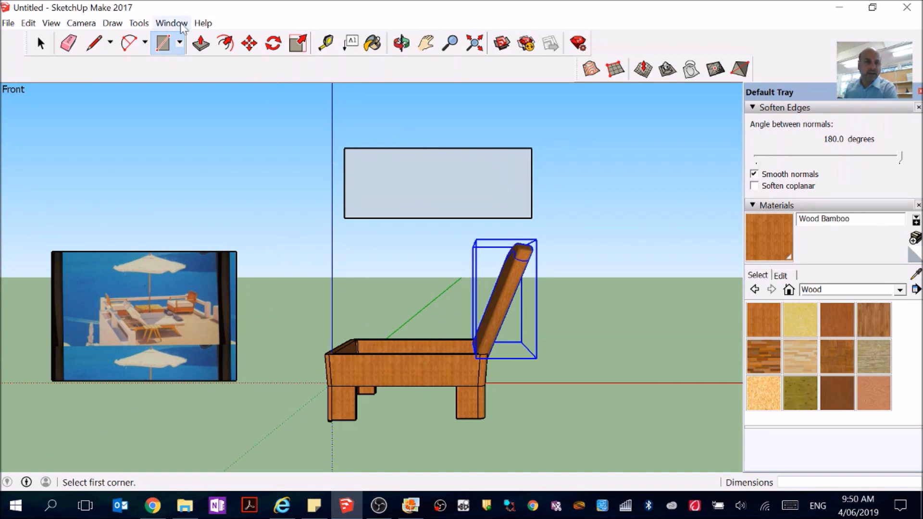
Step: Draw a slanted line about 1.17 m long from the rectangle's front edge, near its upper corner, down to its lower edge
click(94, 43)
click(345, 165)
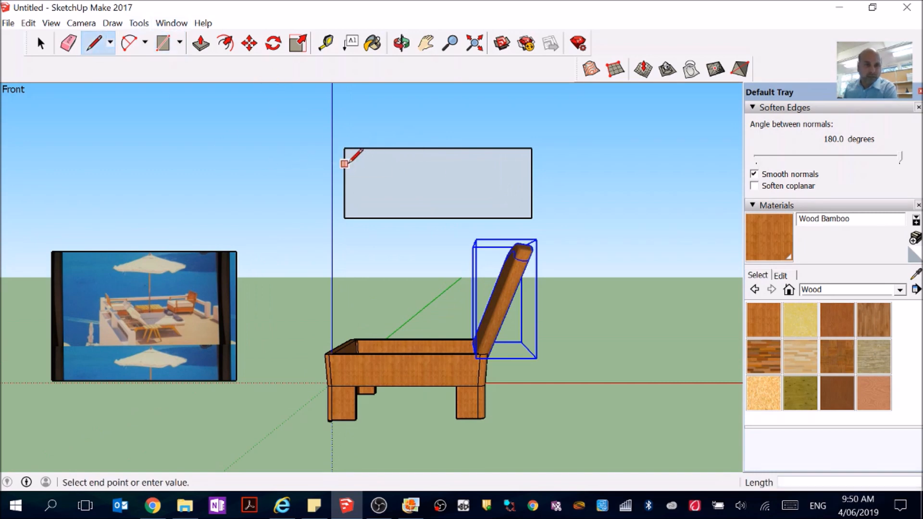
click(357, 217)
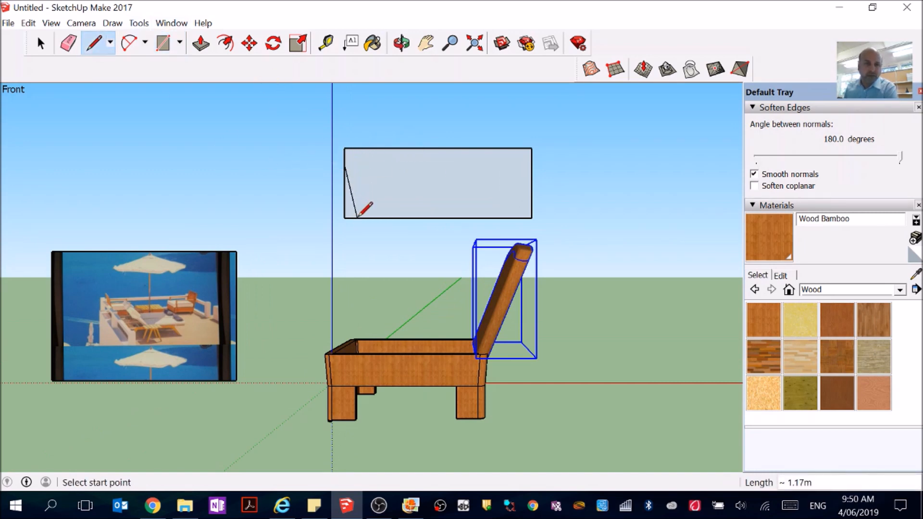
click(128, 42)
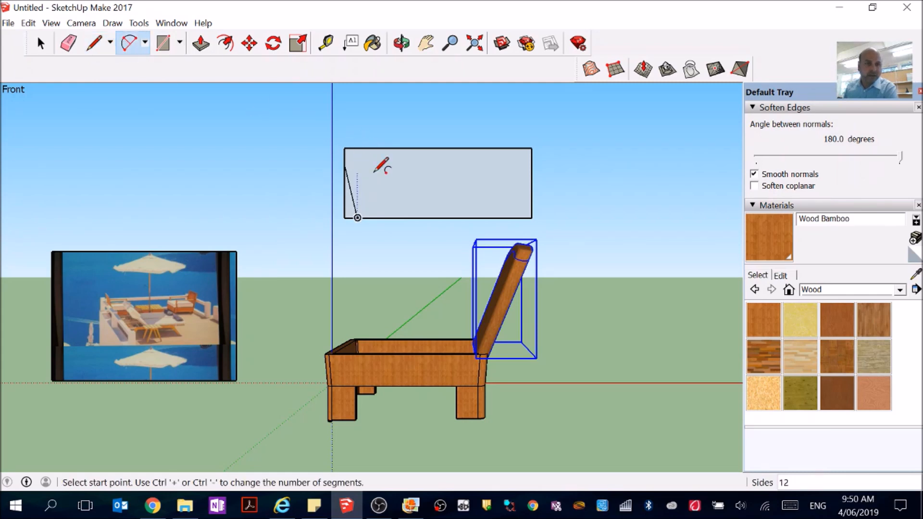
click(344, 164)
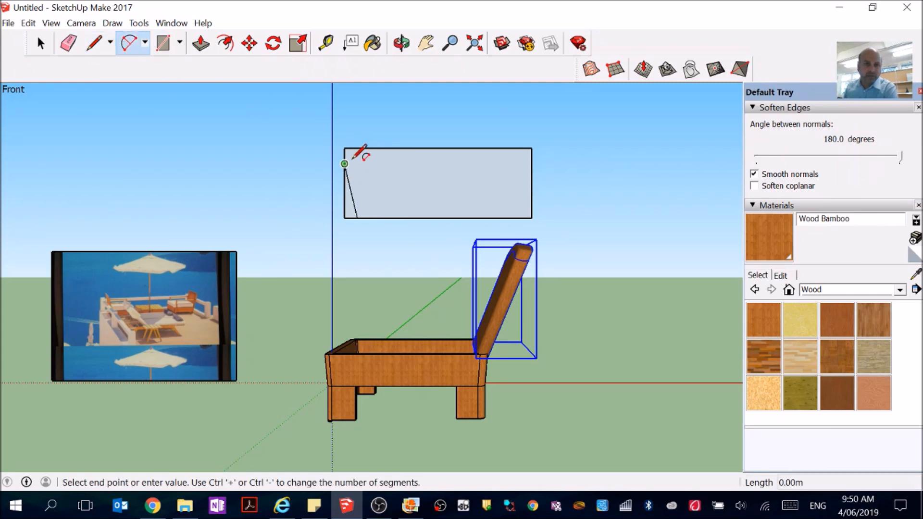
click(367, 147)
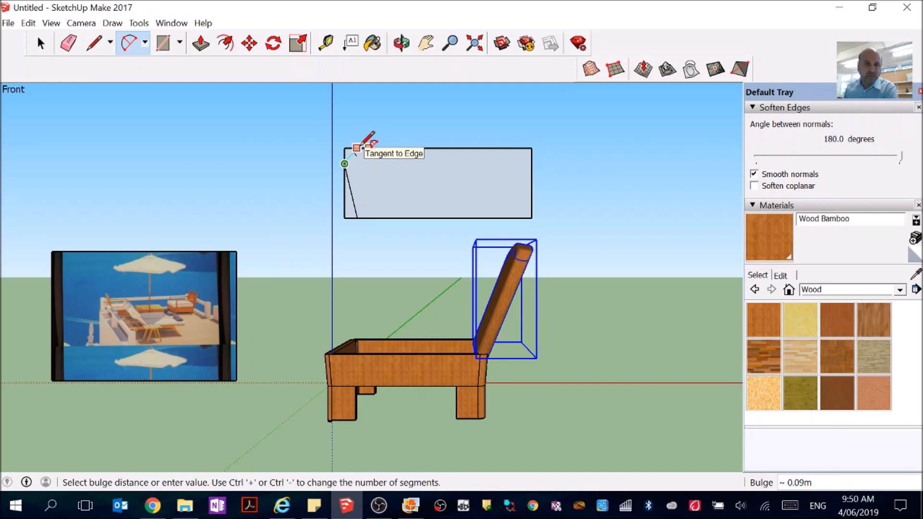
click(365, 144)
scroll(355, 166, up, 4)
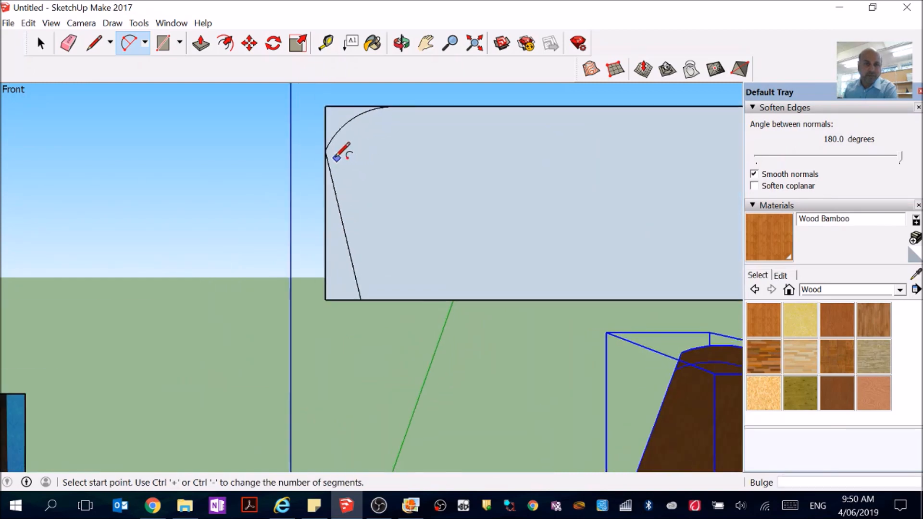
key(ctrl+z)
Step: Draw an arc across the rectangle's upper front corner, from the slanted line's upper end to the top edge
scroll(367, 164, up, 2)
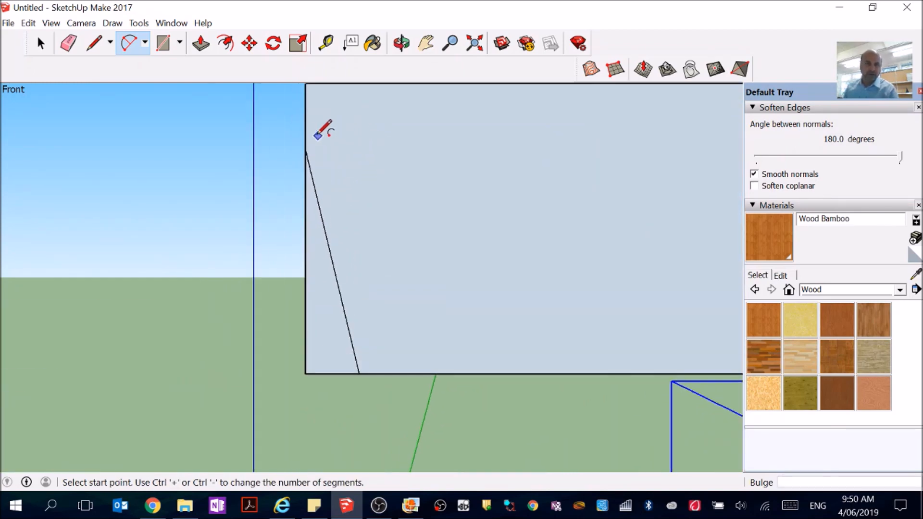
scroll(319, 139, down, 2)
click(311, 152)
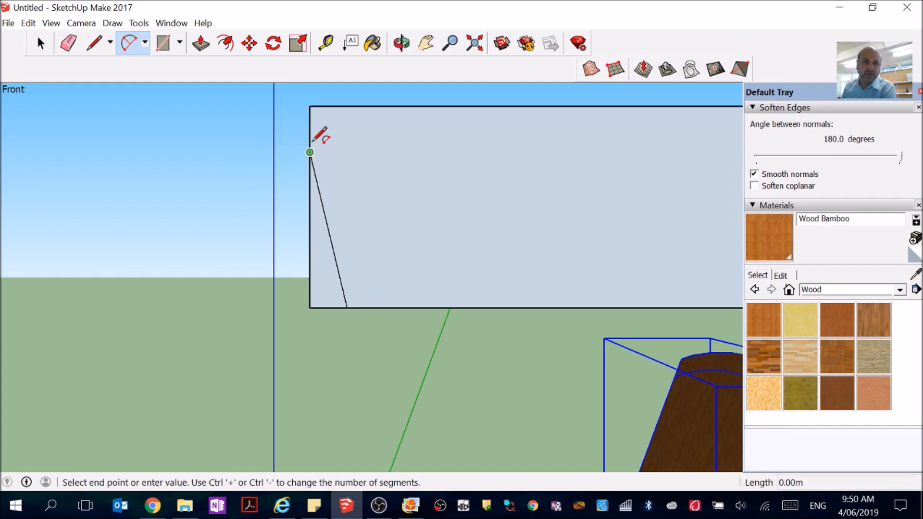
click(358, 106)
click(345, 99)
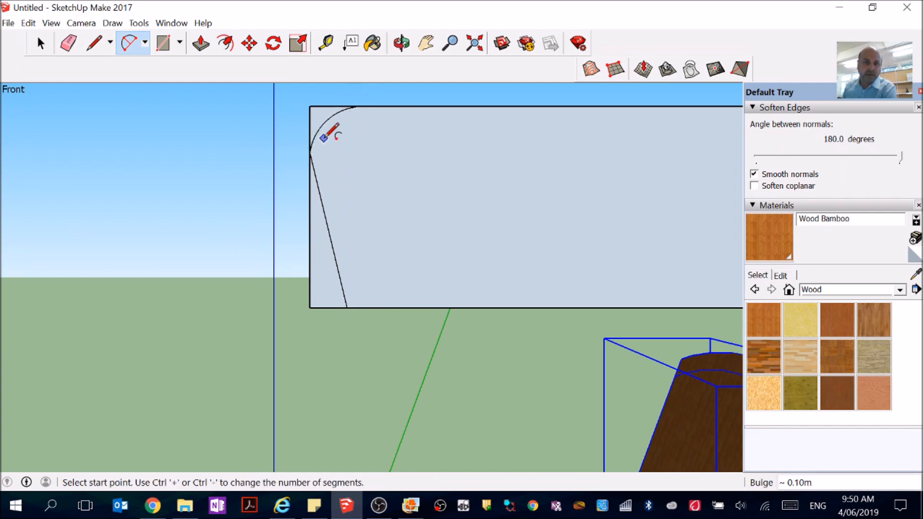
Step: Smooth the joint between the corner arc and the slanted line with a small tangent arc
click(316, 134)
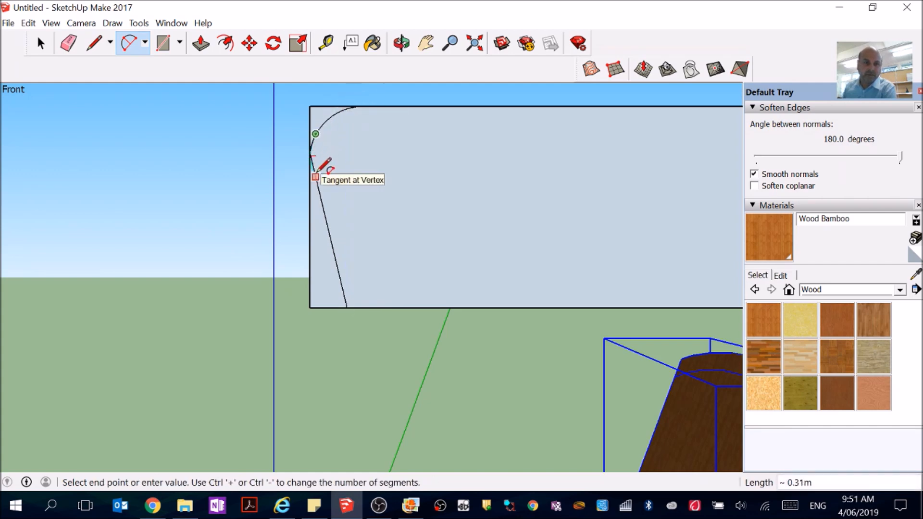
scroll(317, 169, up, 3)
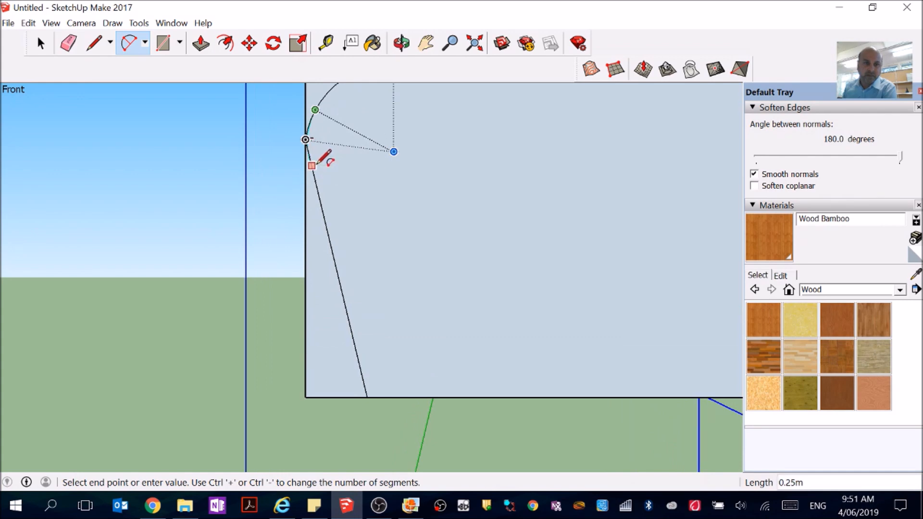
scroll(312, 166, up, 3)
click(308, 175)
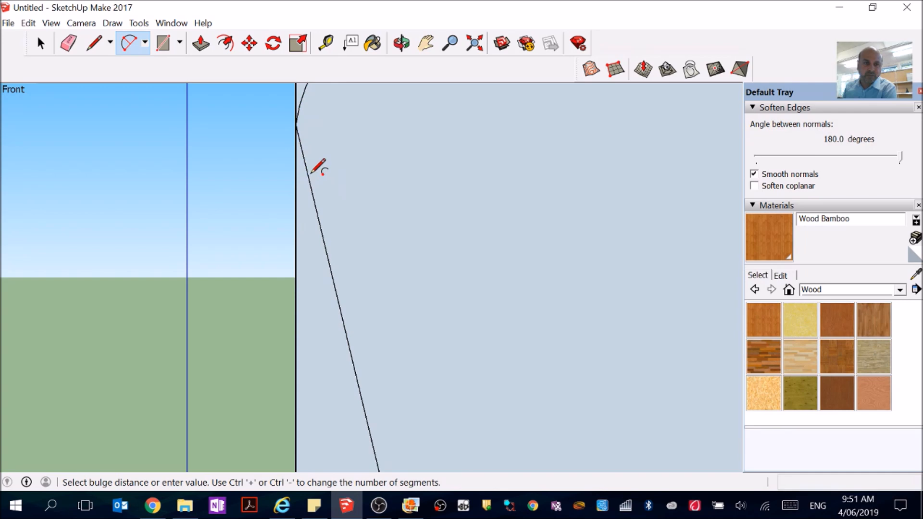
click(311, 173)
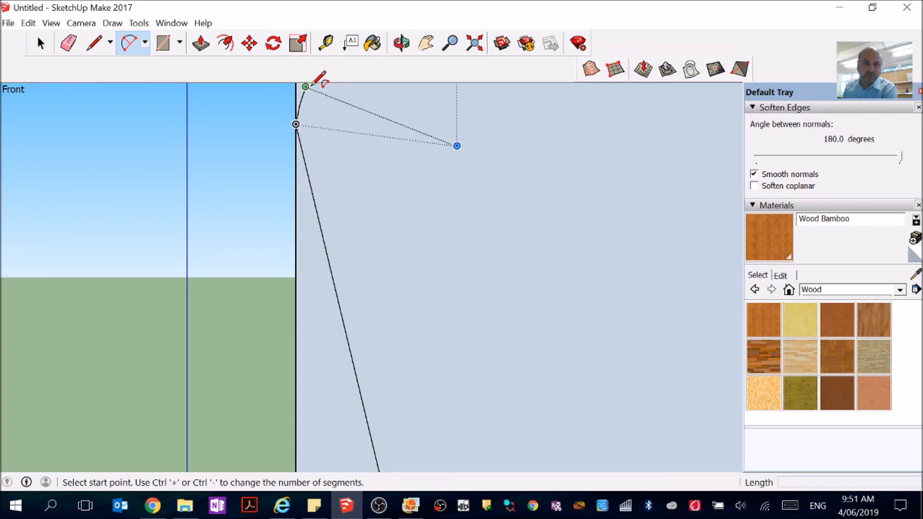
click(305, 87)
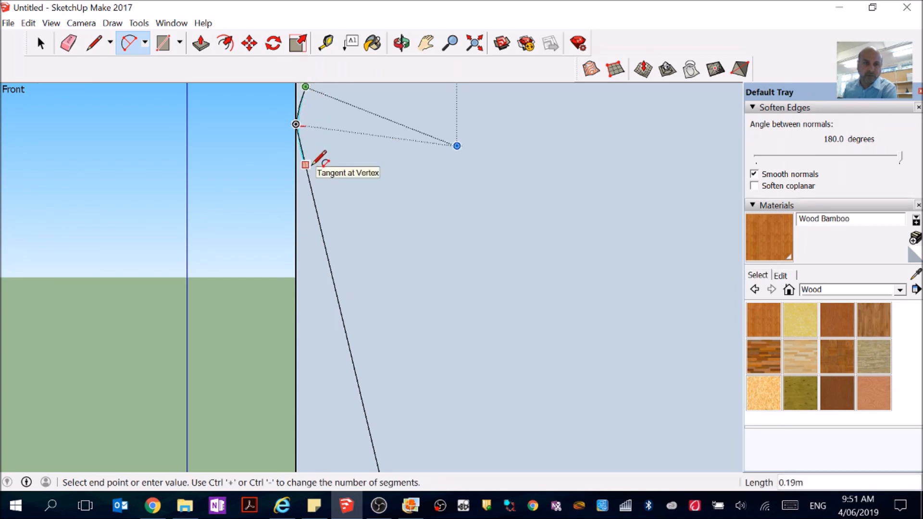
click(308, 166)
click(311, 166)
scroll(307, 161, down, 5)
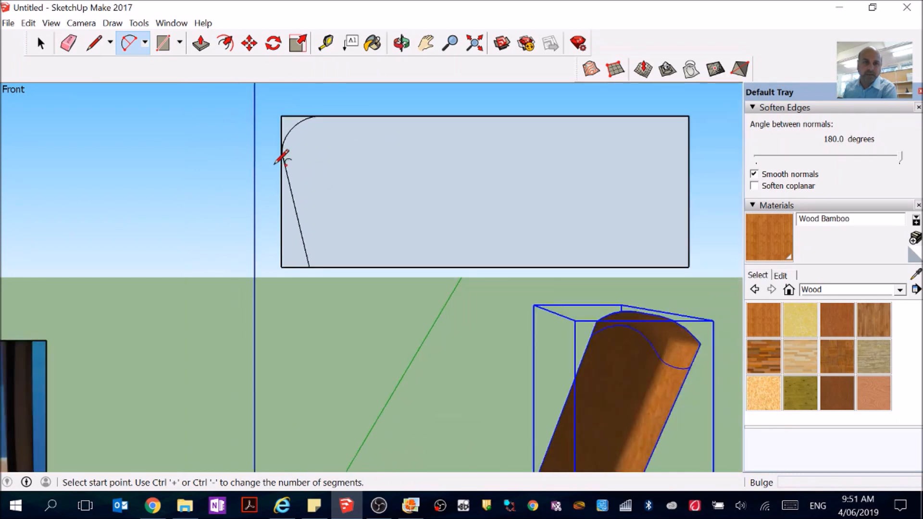
Step: Erase the rectangle's edges outside the rounded corner and slanted line, along with the leftover segments at their joint
click(68, 43)
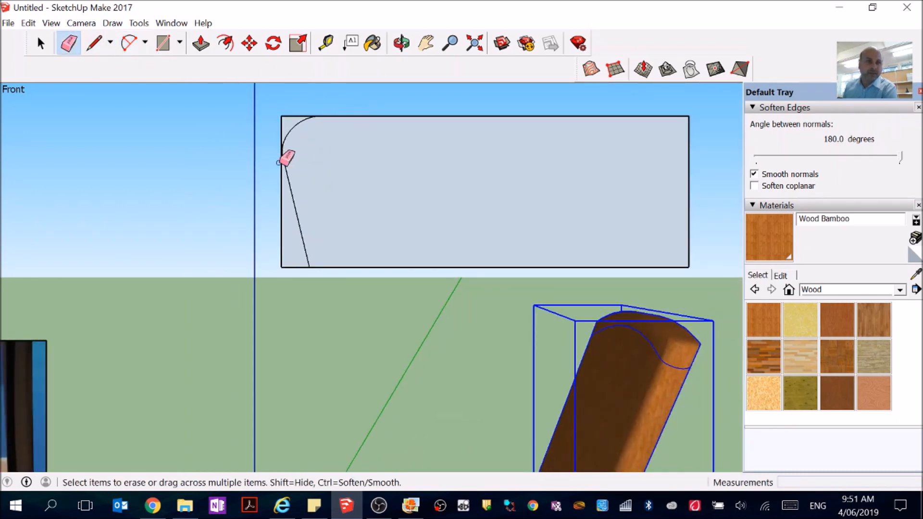
scroll(289, 116, up, 6)
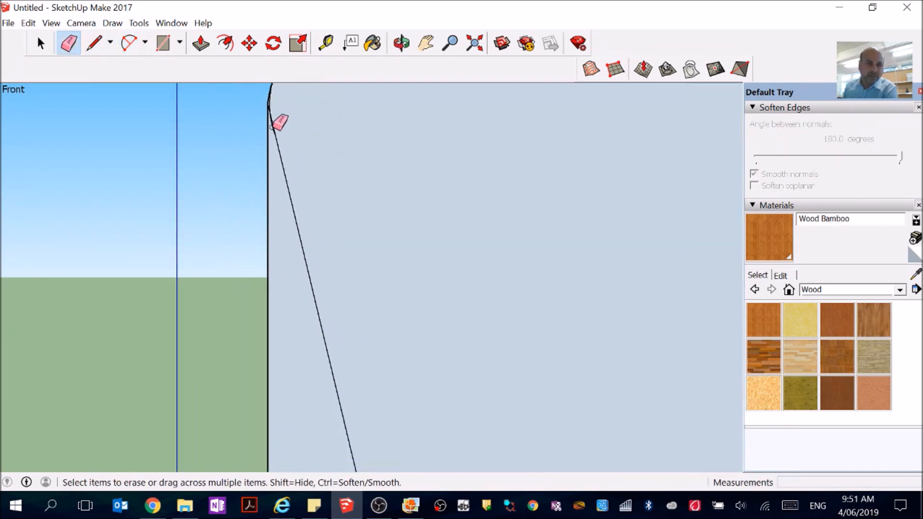
scroll(268, 94, up, 3)
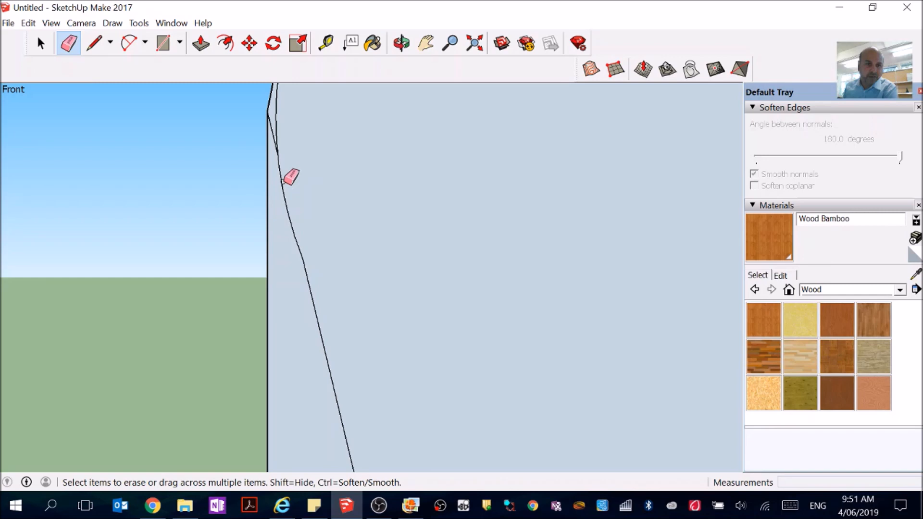
scroll(284, 182, down, 5)
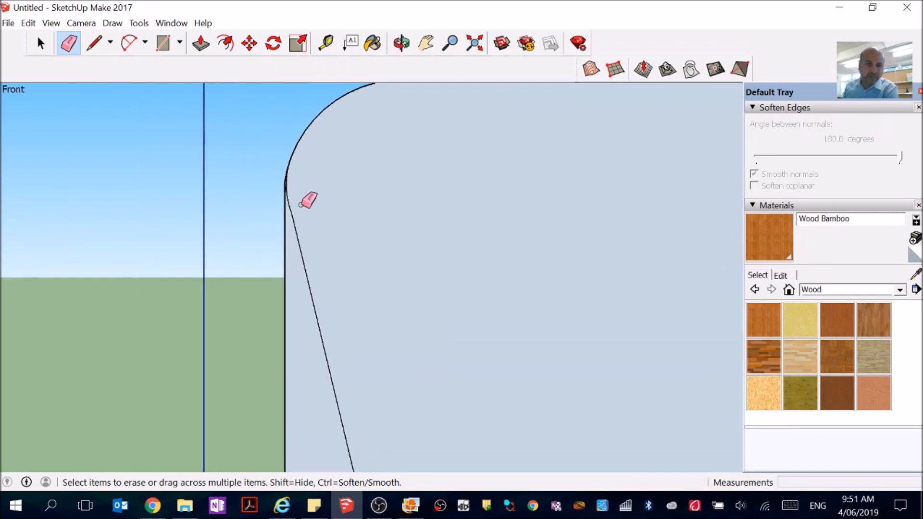
scroll(294, 190, up, 4)
click(285, 147)
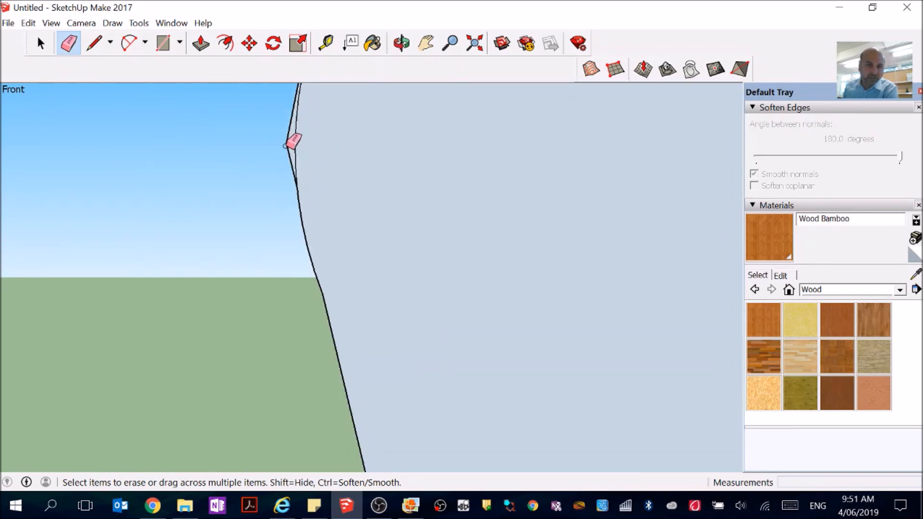
scroll(284, 150, down, 5)
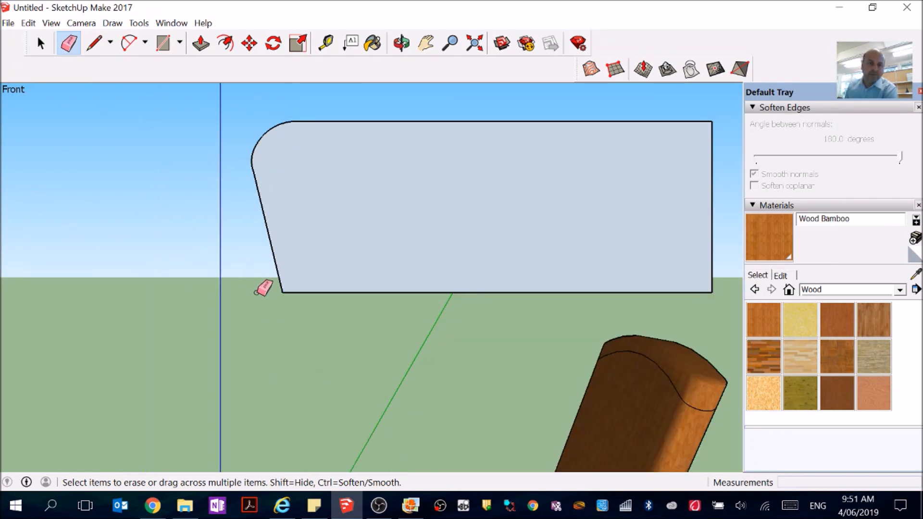
scroll(286, 262, down, 3)
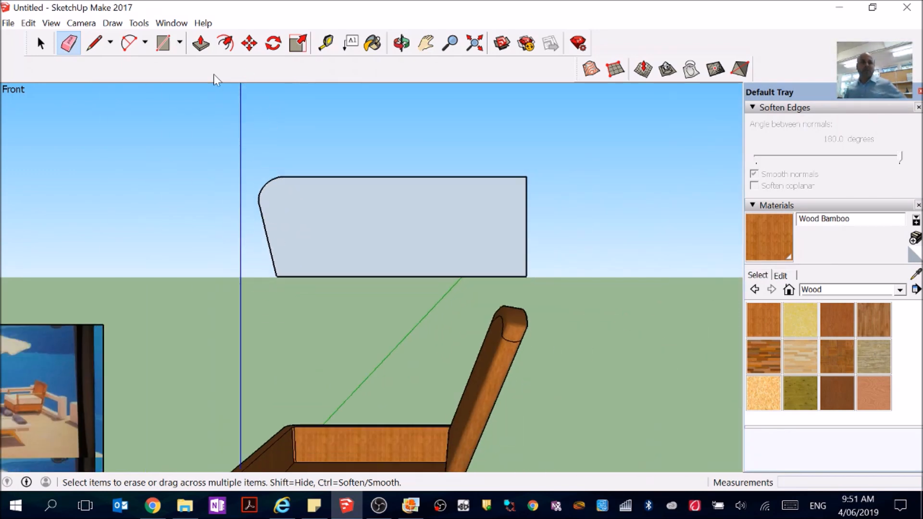
Step: Offset the face's outline inward by about 0.19 m
click(225, 43)
click(422, 214)
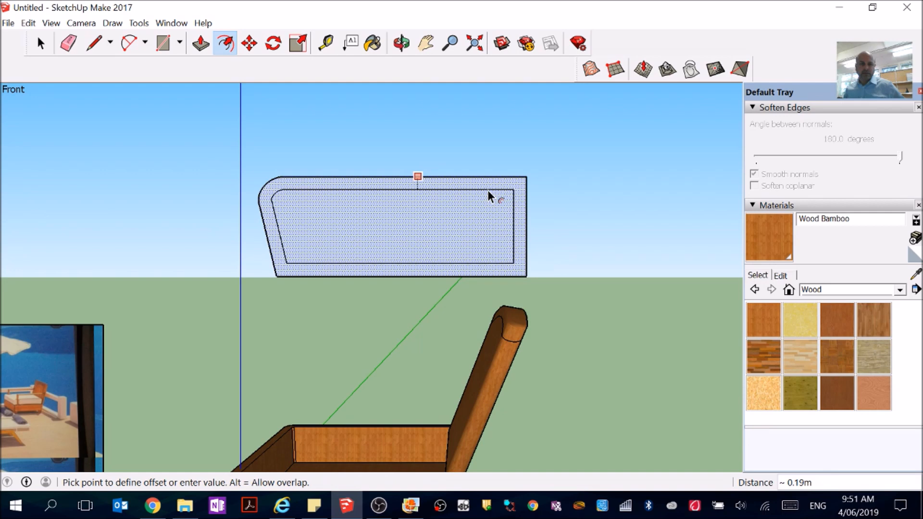
click(488, 189)
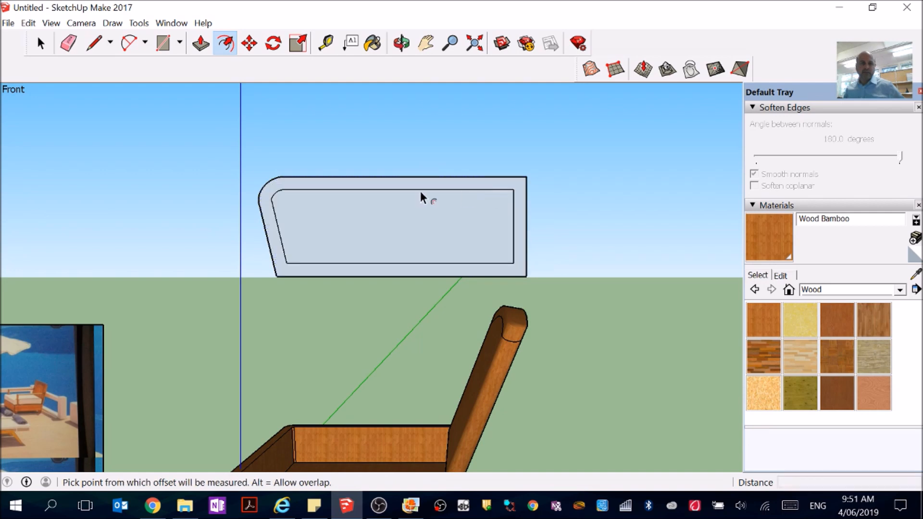
Step: Draw short lines across the offset band, one near the top strip's rear end and one at the slanted strip's lower end
click(96, 48)
click(500, 189)
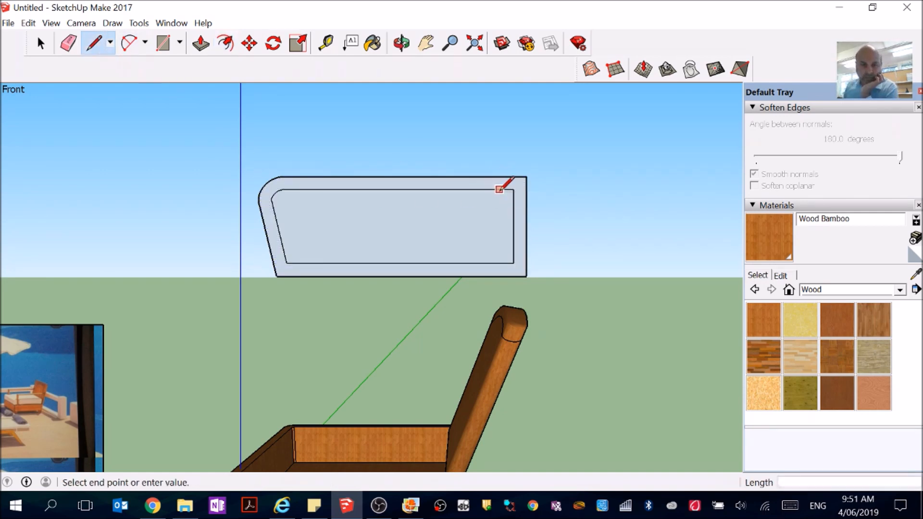
click(499, 177)
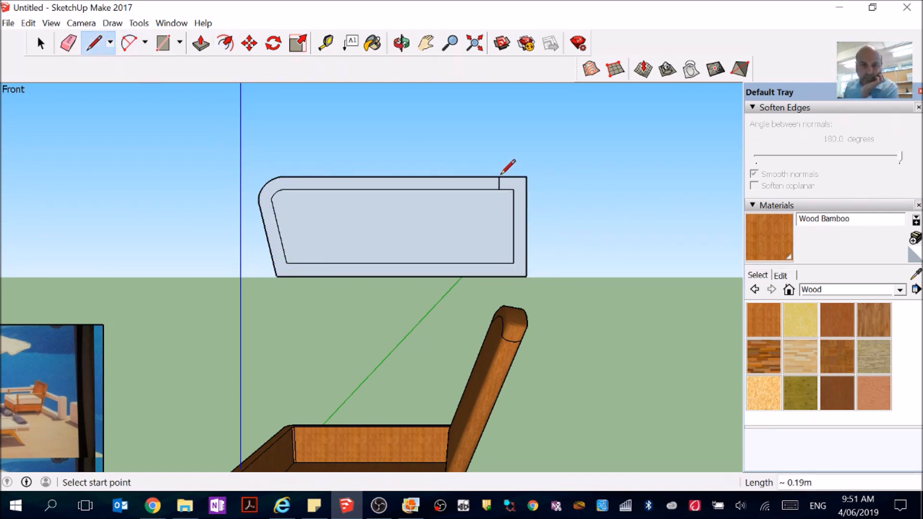
click(272, 264)
click(295, 264)
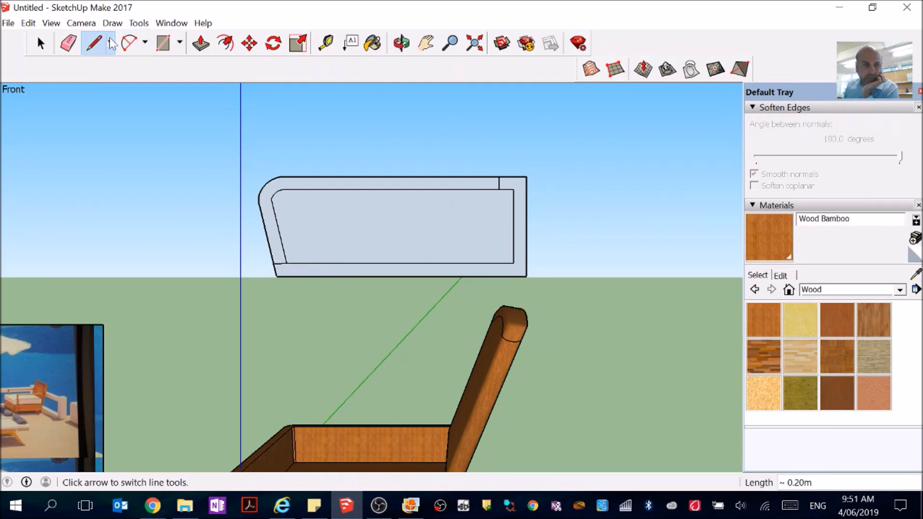
Step: Erase the rear, lower and inner edges so only the bent armrest profile with its top and slanted strips remains
click(69, 44)
click(525, 277)
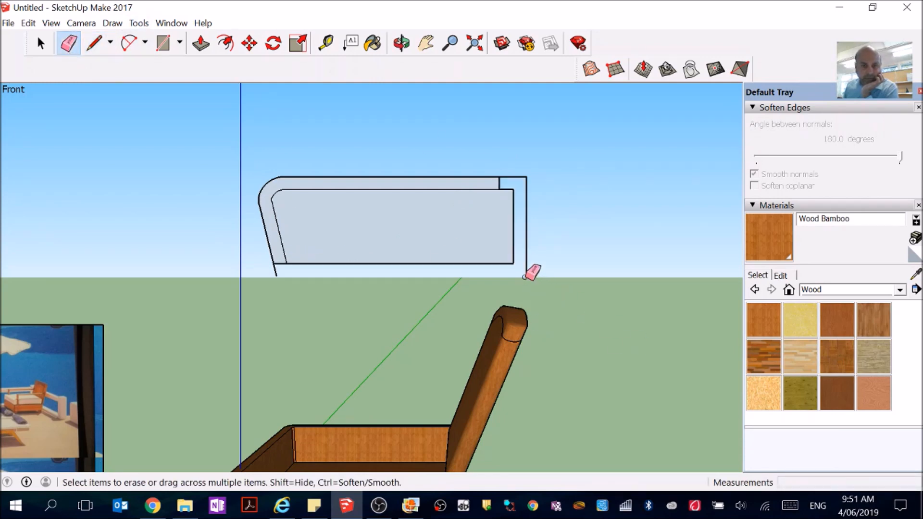
click(526, 267)
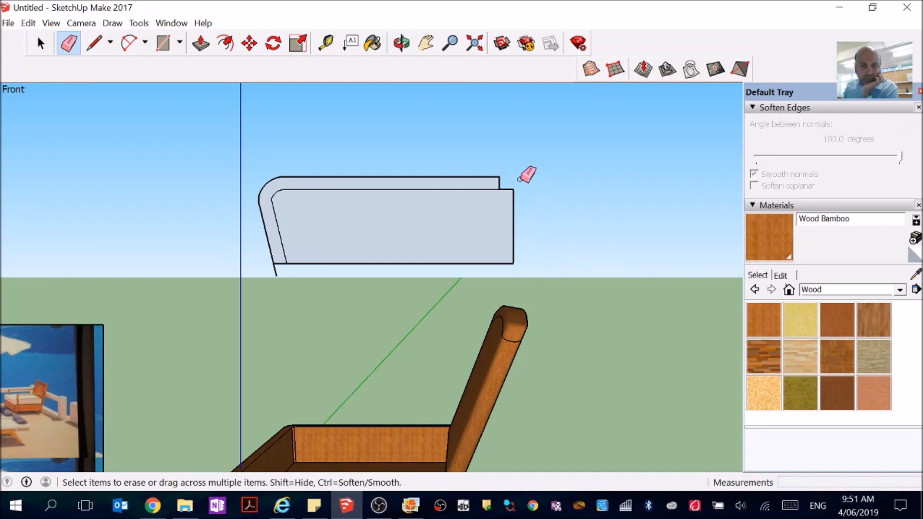
click(513, 191)
click(509, 263)
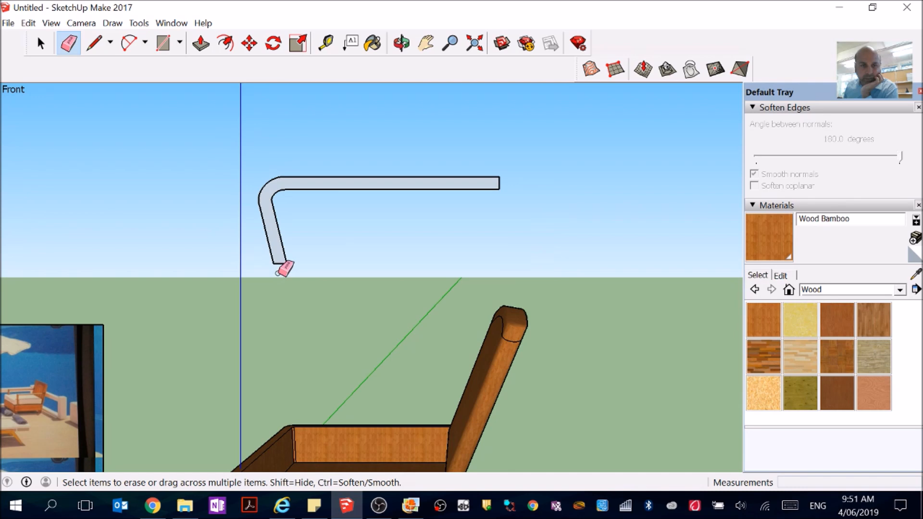
click(401, 43)
drag(495, 143, 352, 237)
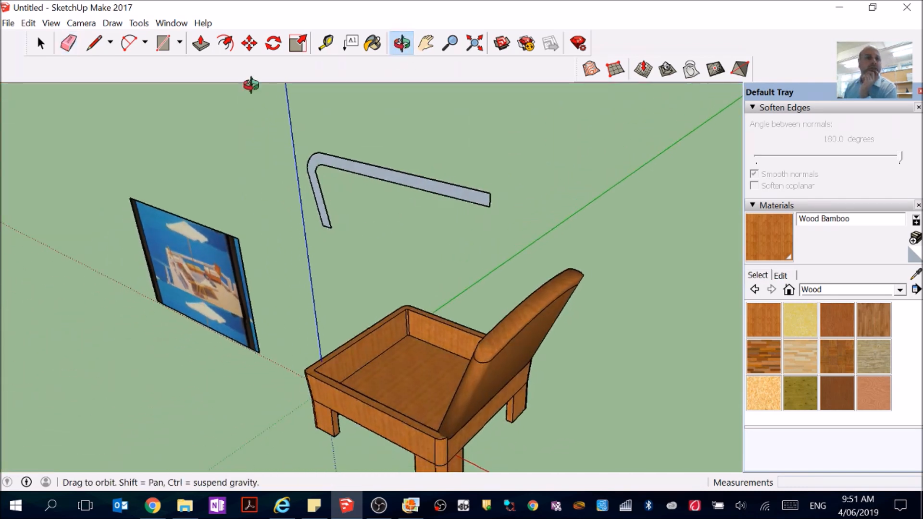
Step: Push/pull the bent armrest profile into a solid bar, and apply Soften/Smooth Edges to the whole bar
click(201, 43)
mouse_move(356, 169)
mouse_down()
mouse_move(329, 181)
mouse_move(343, 181)
mouse_up()
click(40, 44)
drag(264, 134, 497, 255)
right_click(432, 197)
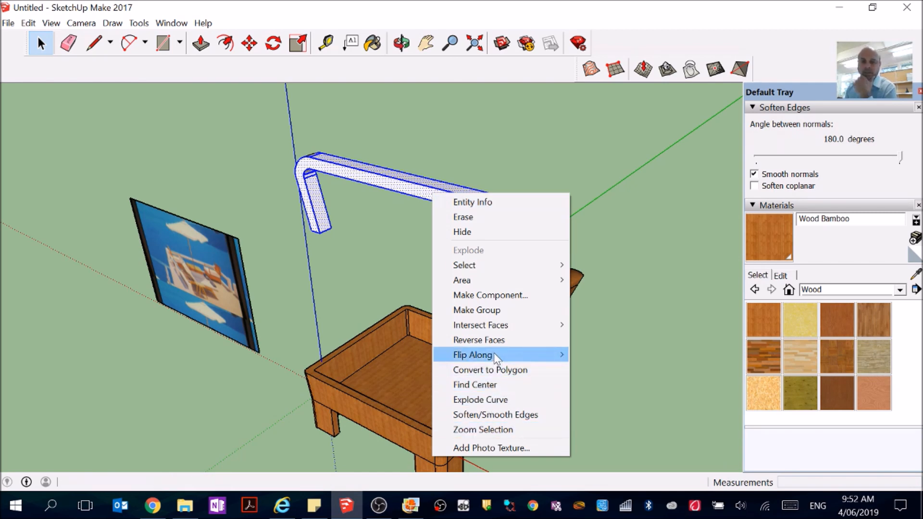
mouse_move(495, 356)
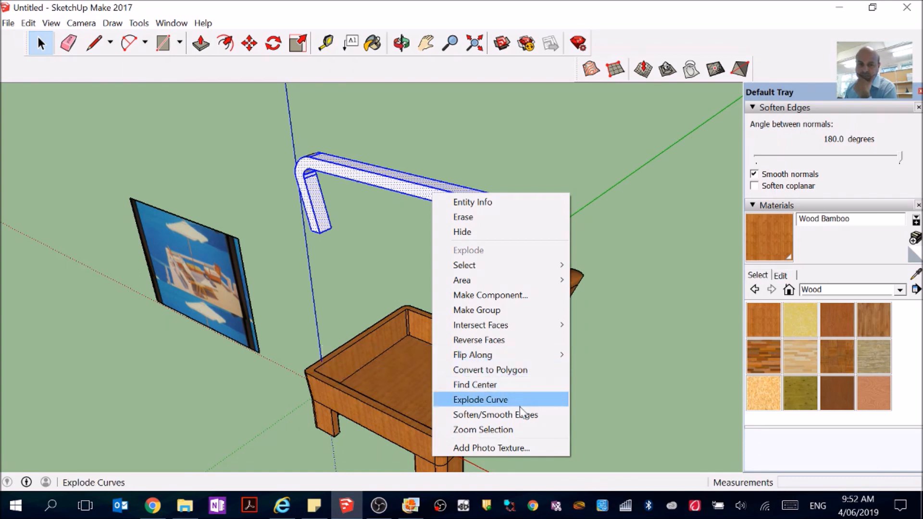
click(542, 415)
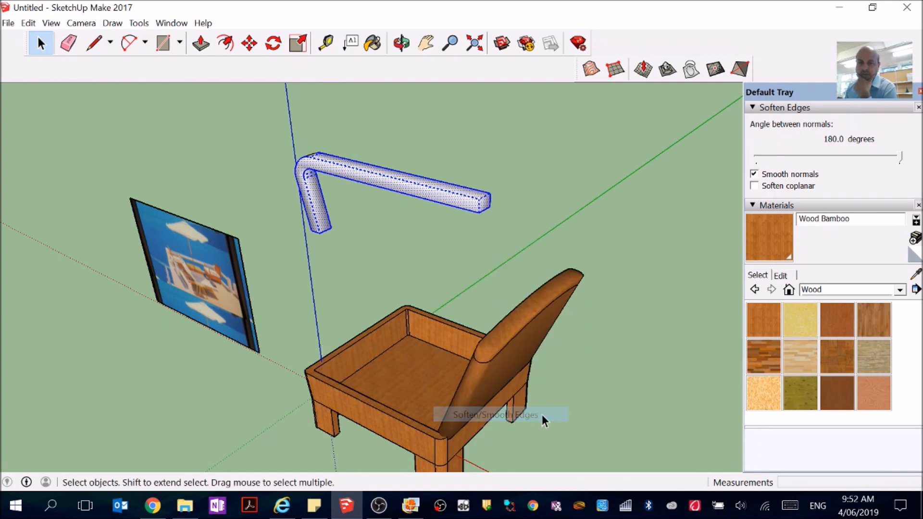
Step: Set the armrest's edge-softening angle to 93.9 degrees with coplanar softening off, and paint it with Wood Bamboo
click(754, 187)
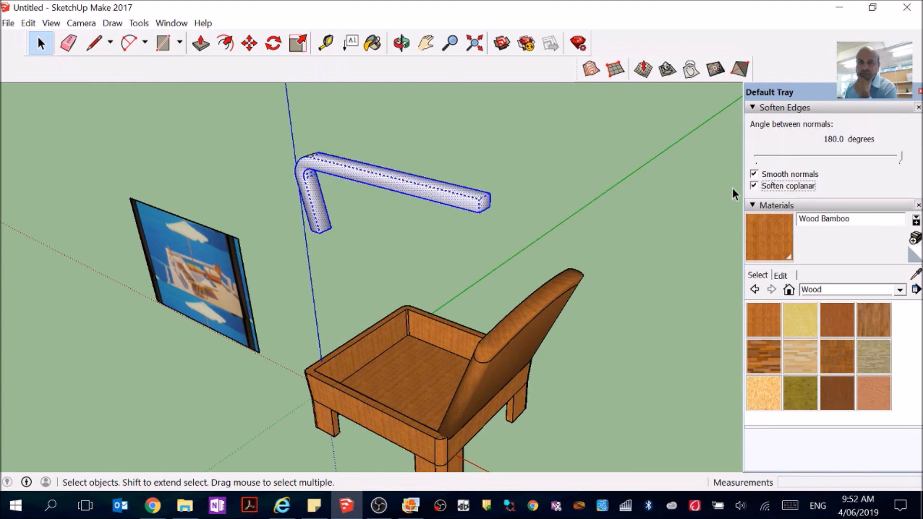
click(754, 186)
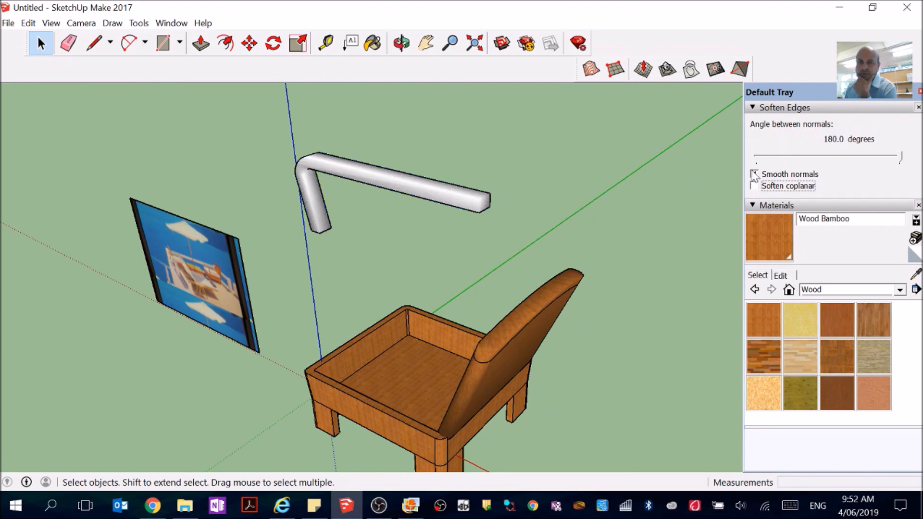
mouse_move(896, 159)
mouse_down()
mouse_move(799, 162)
mouse_move(831, 164)
mouse_up()
click(771, 239)
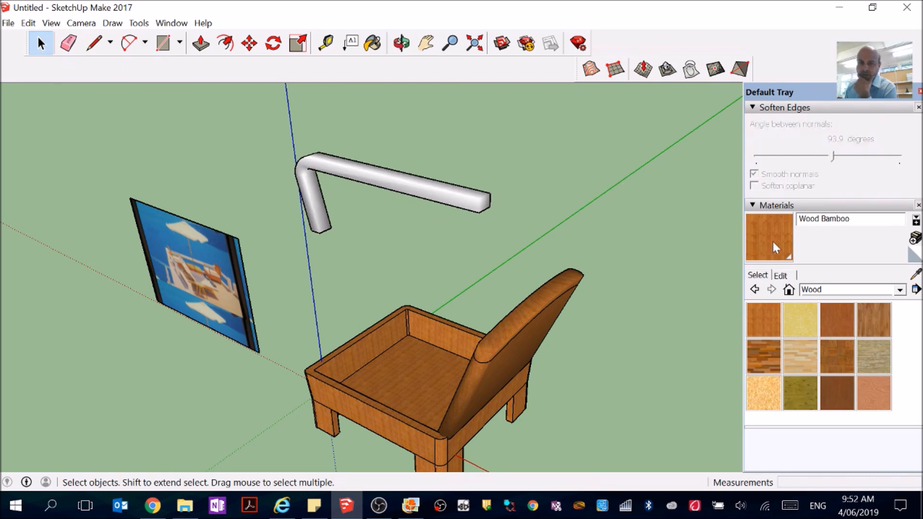
click(457, 197)
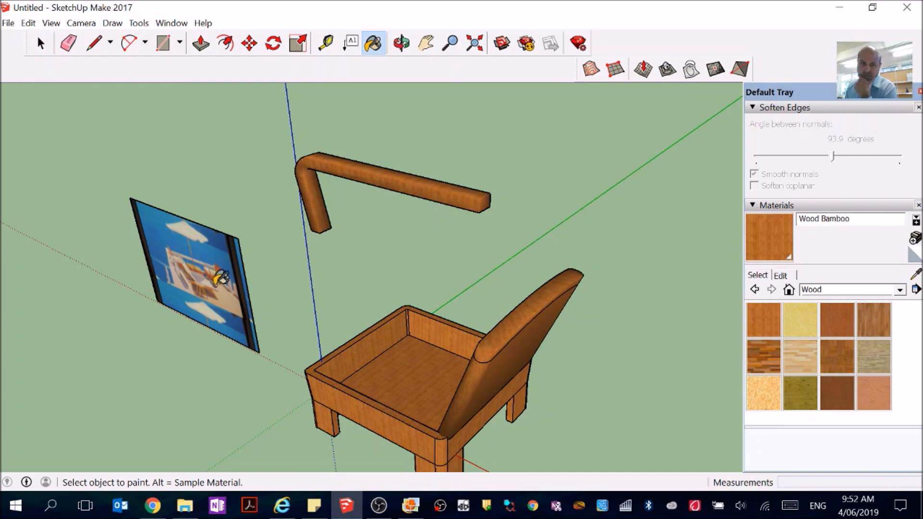
Step: Select the whole armrest and move it about 3.52 m down onto the chair's seat base, against the backrest
click(401, 43)
drag(360, 226, 225, 202)
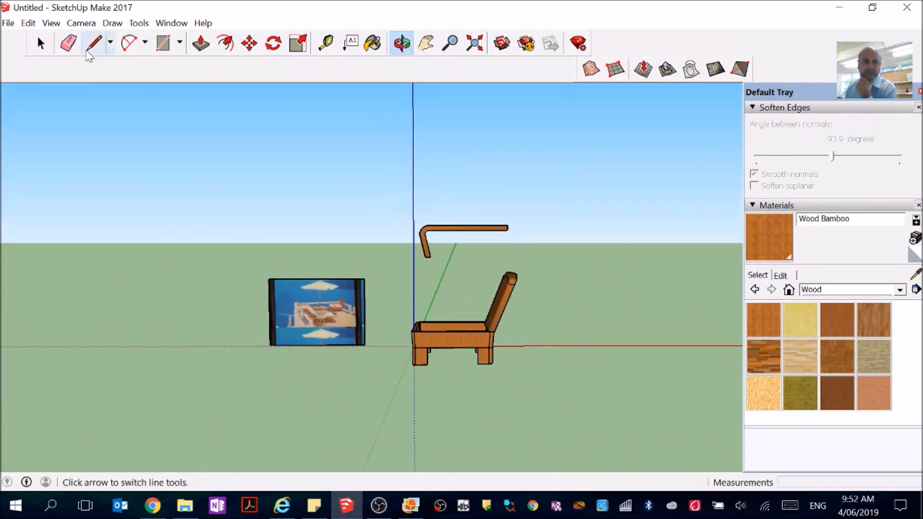
click(40, 43)
drag(362, 177, 536, 261)
drag(370, 182, 537, 282)
click(249, 43)
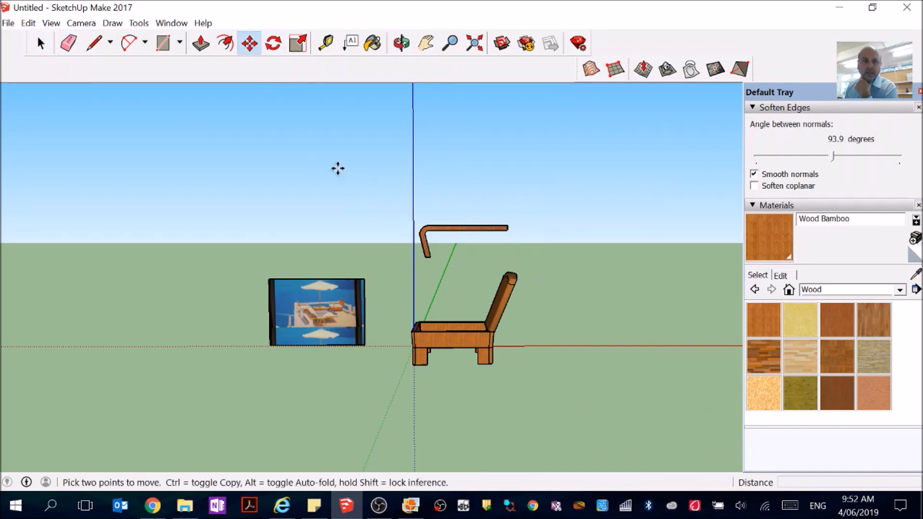
click(450, 226)
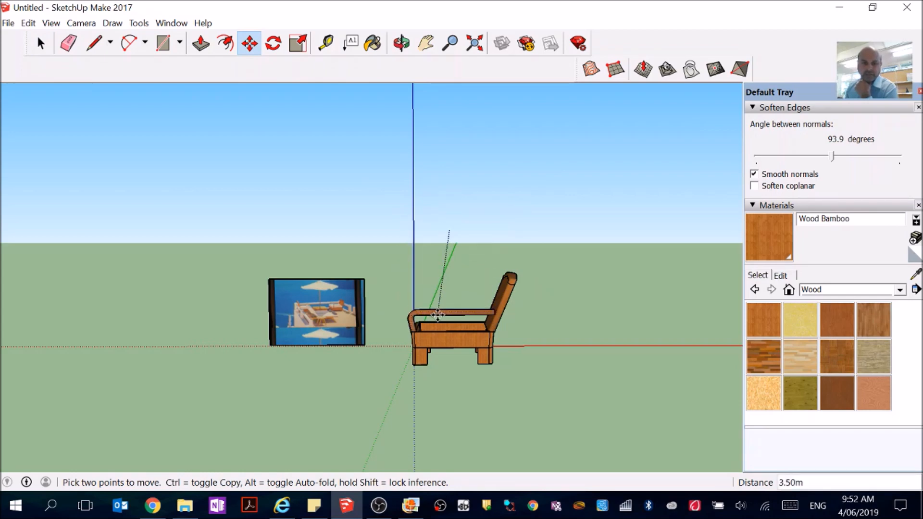
click(437, 314)
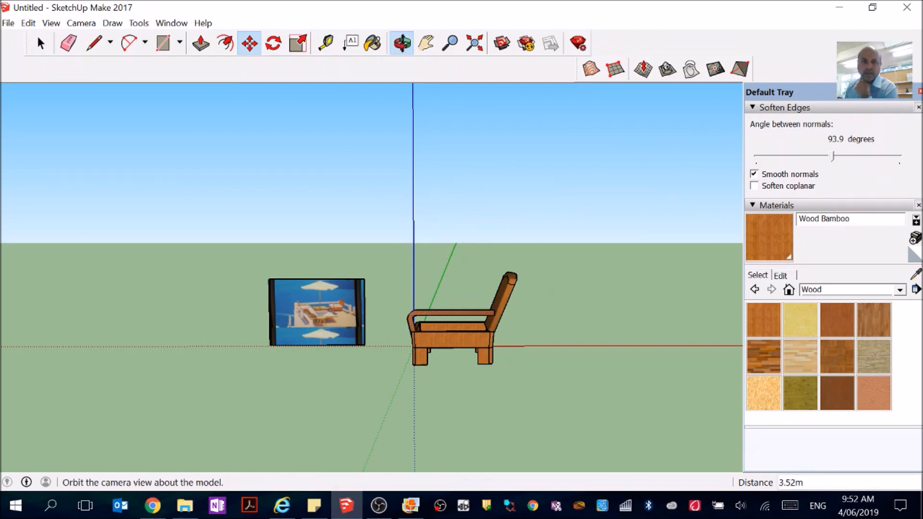
Step: Scale the armrest down from its upper rear corner grip so it is shorter than the seat base
click(401, 44)
drag(486, 231, 533, 277)
drag(362, 310, 359, 258)
scroll(464, 315, up, 6)
drag(422, 331, 476, 310)
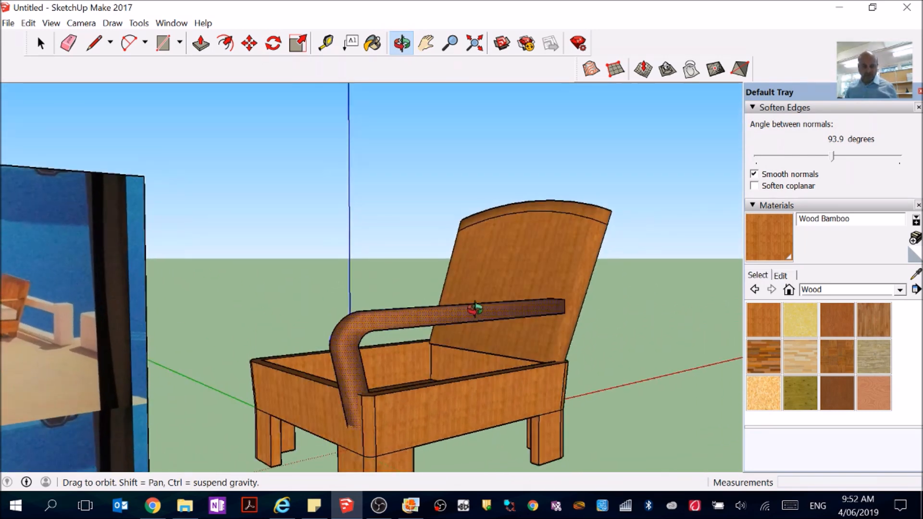
key(s)
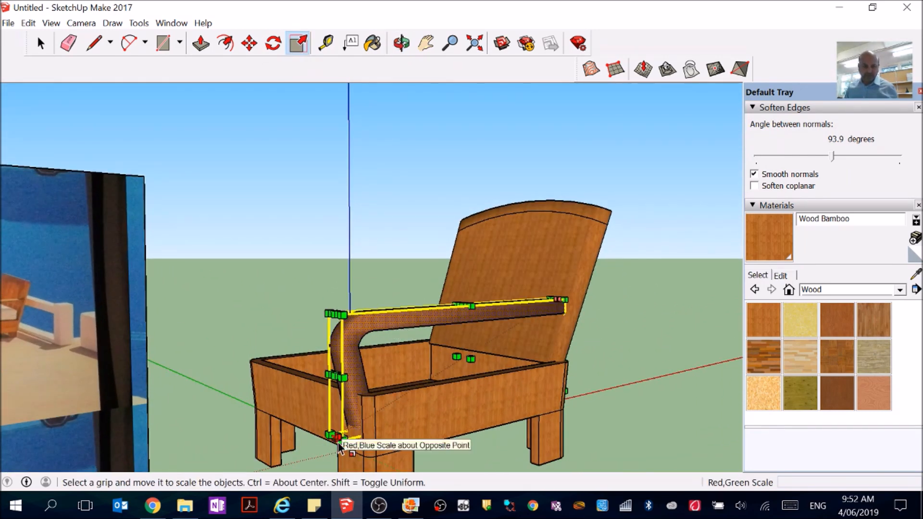
drag(338, 446, 375, 401)
key(ctrl+z)
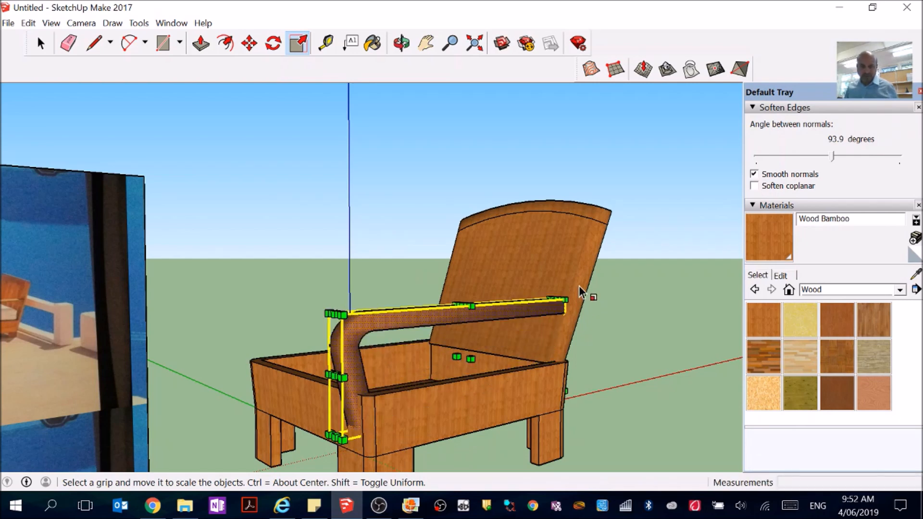
drag(565, 298, 542, 314)
Step: Move the armrest about 0.20 m outward along the green axis onto the seat's side rail
click(401, 43)
drag(393, 87, 430, 399)
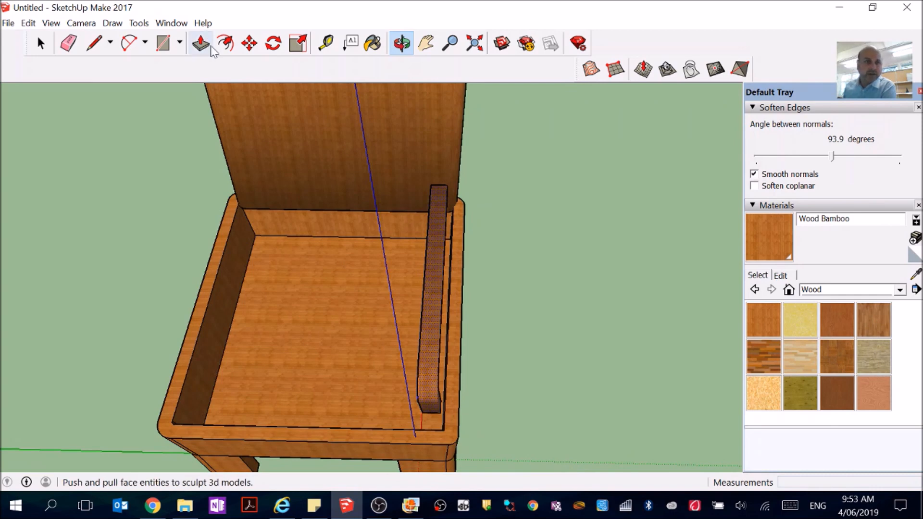
click(249, 43)
click(435, 270)
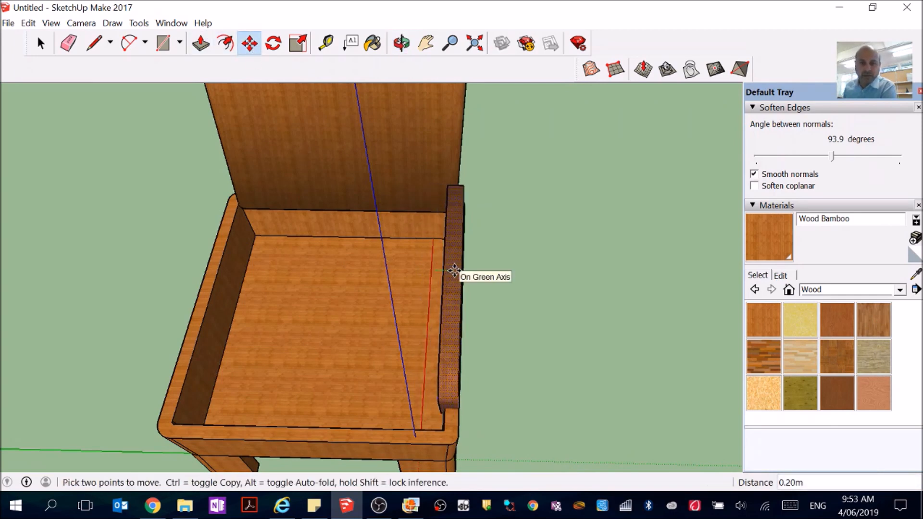
Step: Shift the armrest slightly along the side rail toward the backrest
click(402, 43)
drag(505, 202, 495, 339)
drag(433, 312, 395, 245)
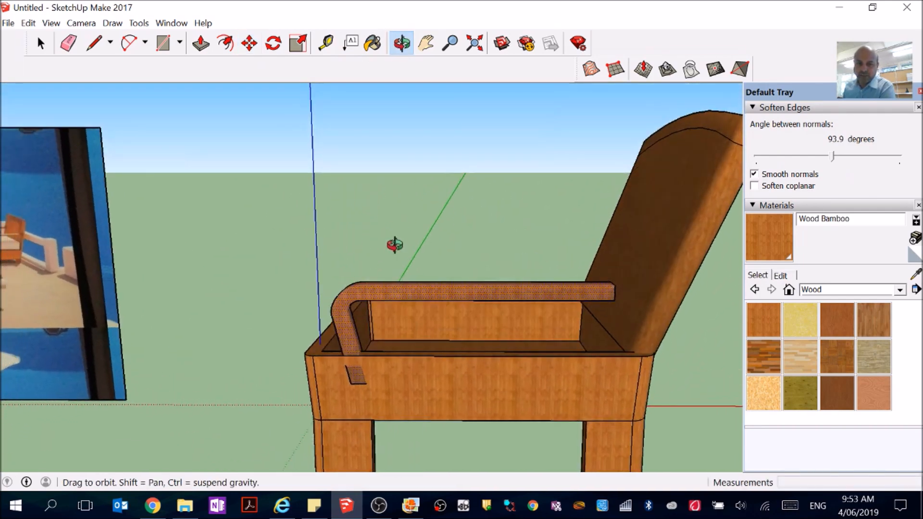
click(249, 43)
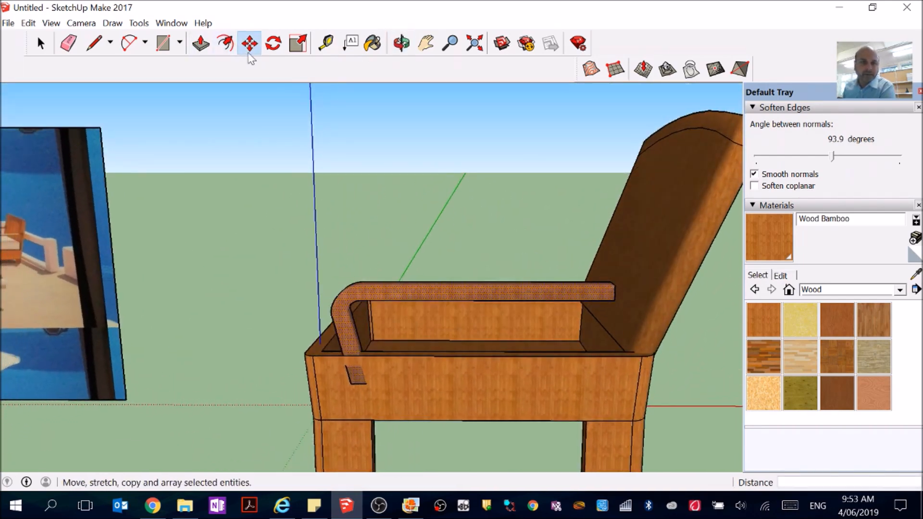
click(407, 286)
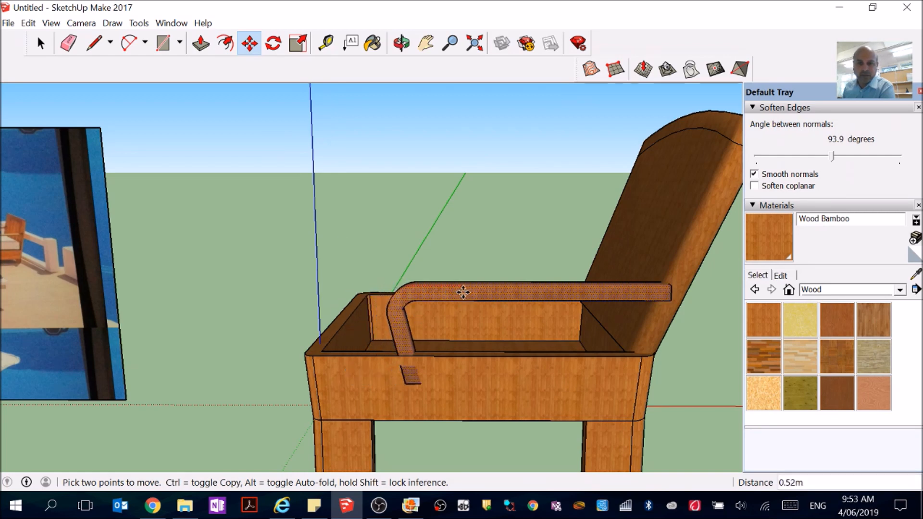
click(409, 290)
Step: Stretch the armrest along the red axis by a scale of about 1.21 so its rear end reaches the backrest
key(s)
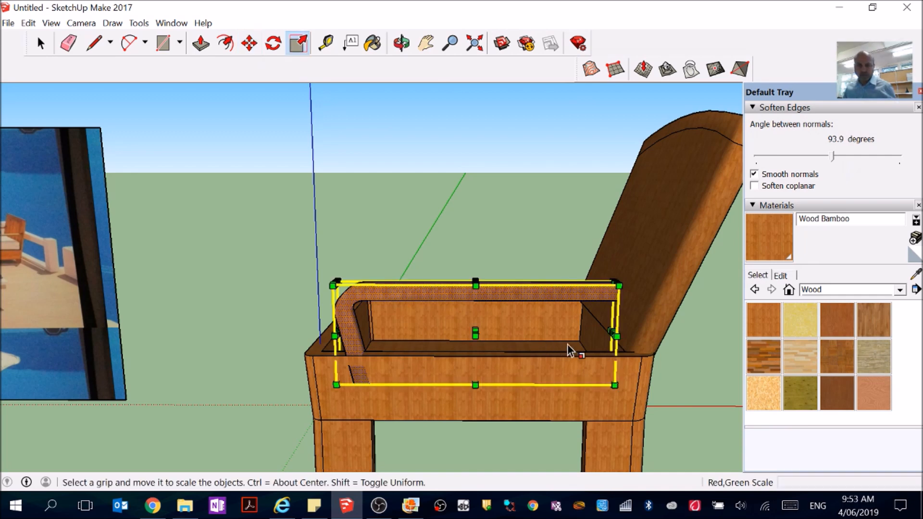
drag(613, 331, 657, 332)
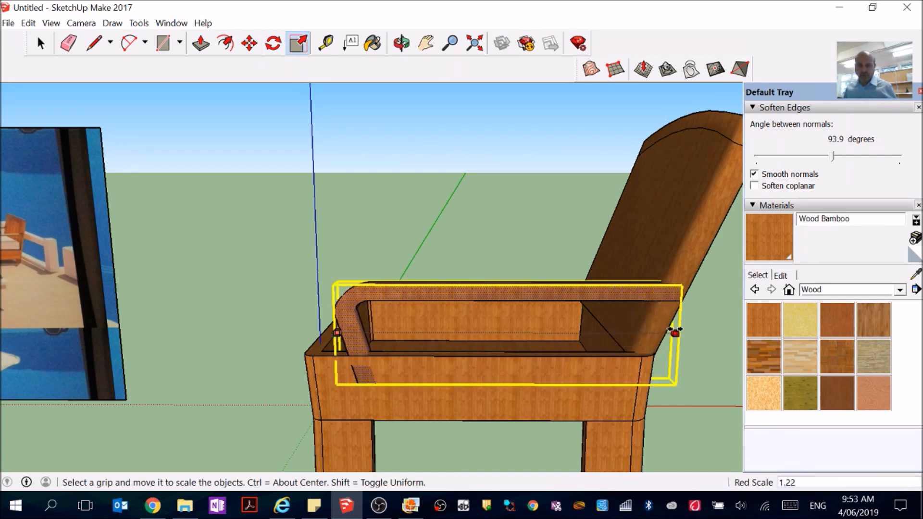
drag(672, 331, 672, 332)
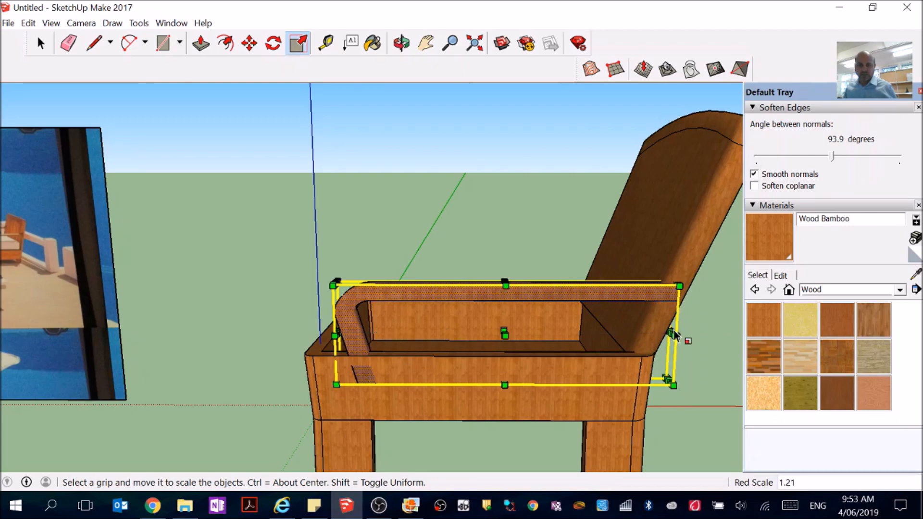
Step: Nudge the armrest about 0.05 m to adjust its position on the seat's side rail
click(401, 43)
drag(480, 240, 572, 320)
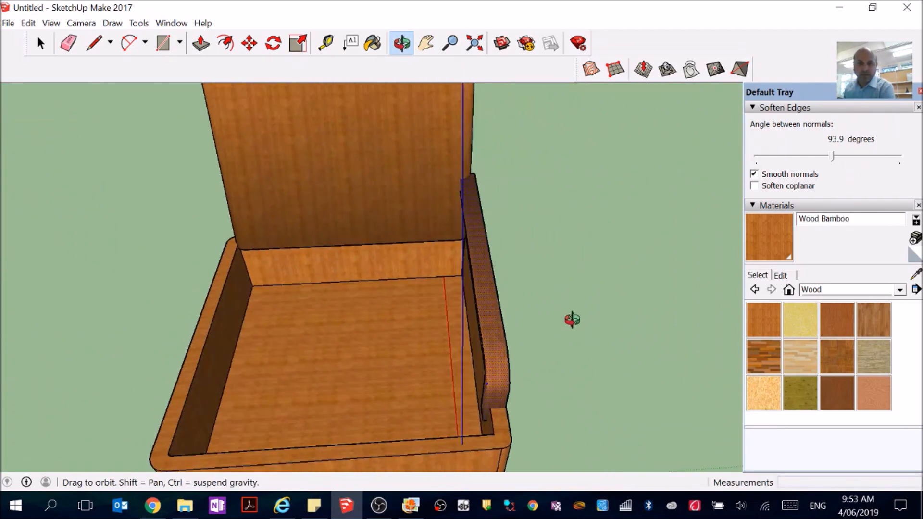
click(250, 45)
click(487, 273)
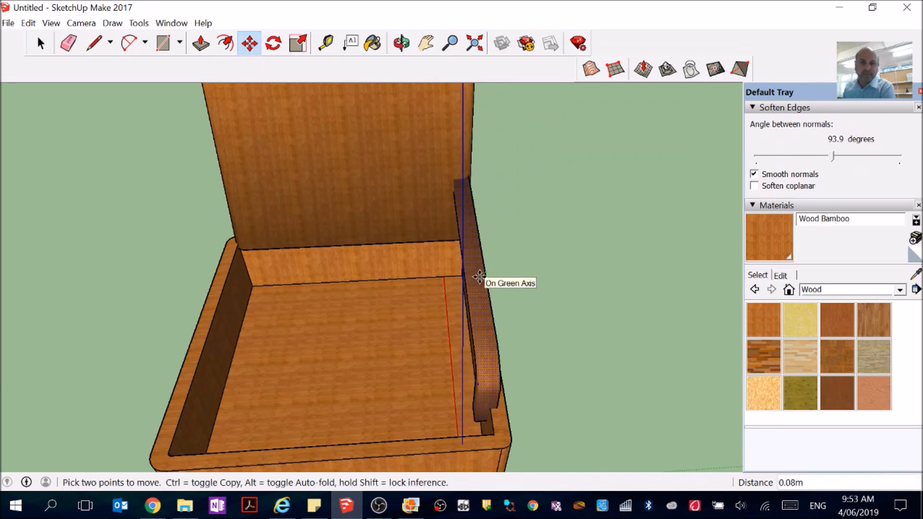
click(482, 277)
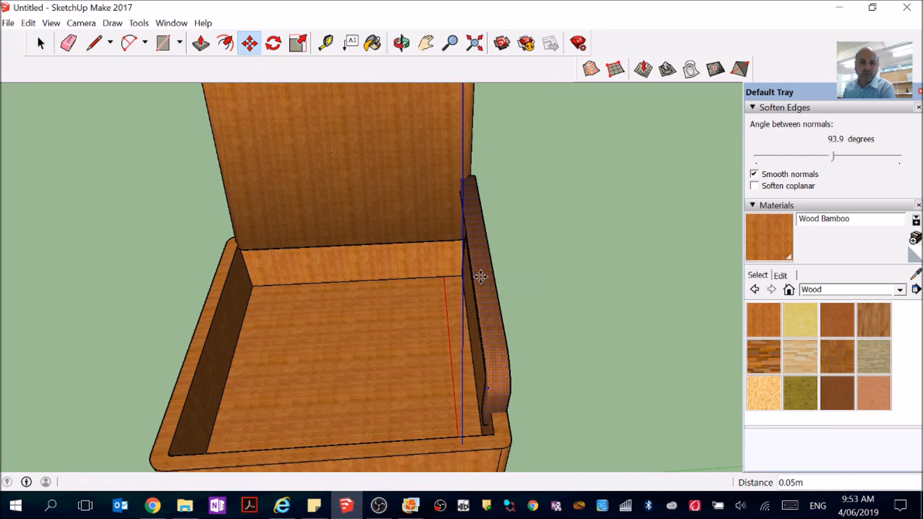
Step: Move the armrest about 0.07 m inward across the side rail, and clear the selection
click(401, 44)
drag(416, 87, 522, 309)
drag(644, 353, 561, 464)
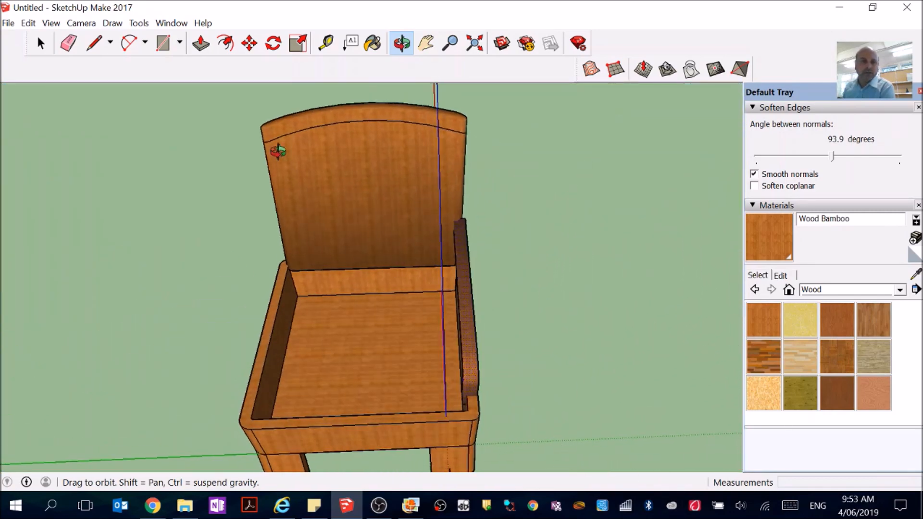
click(249, 43)
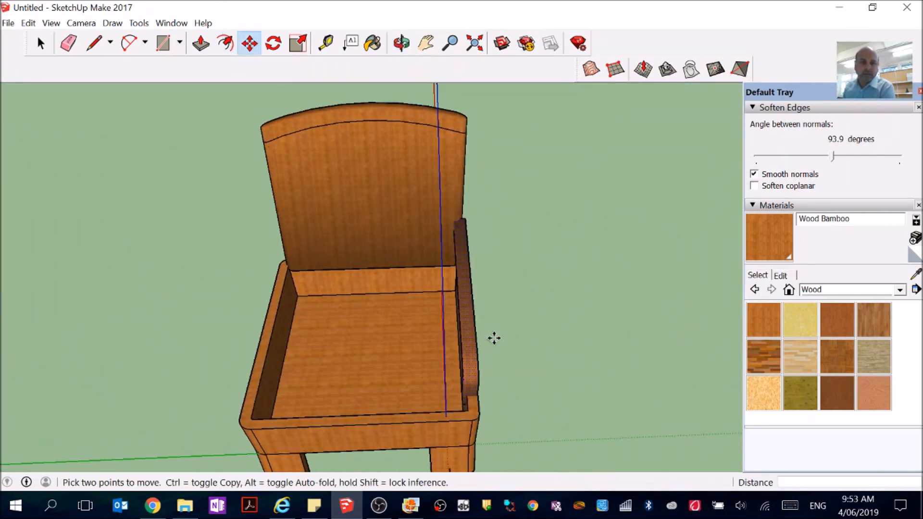
click(467, 313)
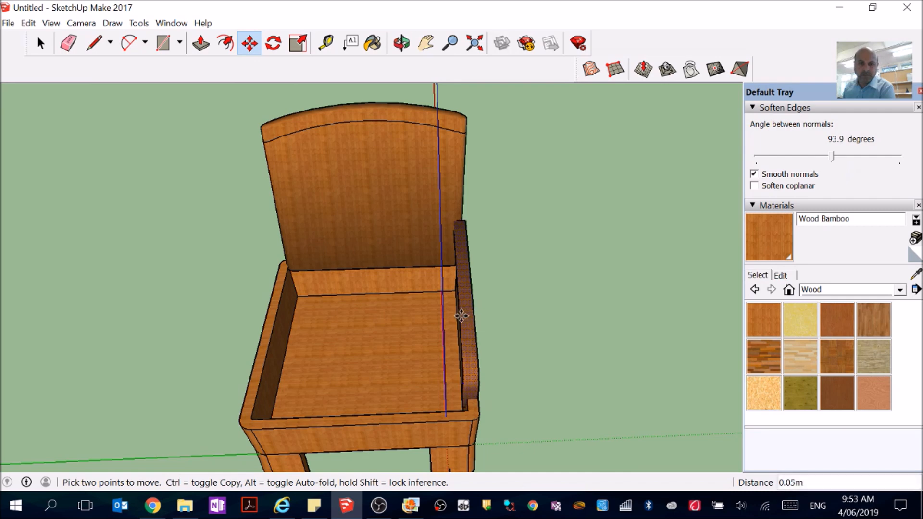
scroll(461, 315, up, 4)
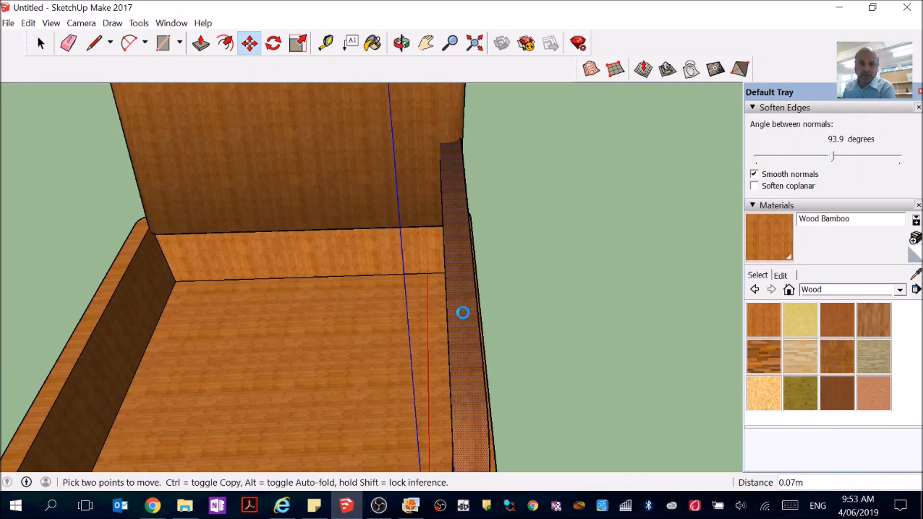
click(401, 44)
drag(532, 250, 321, 92)
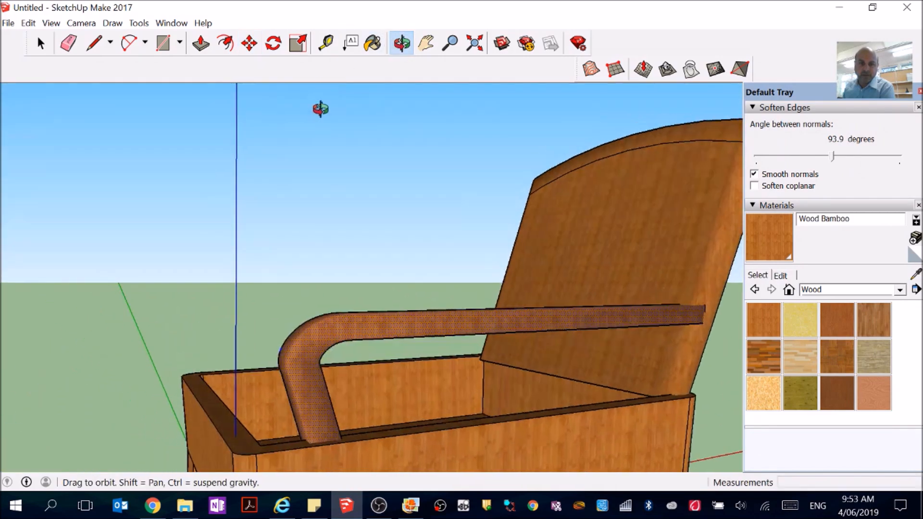
drag(352, 292, 472, 397)
click(39, 45)
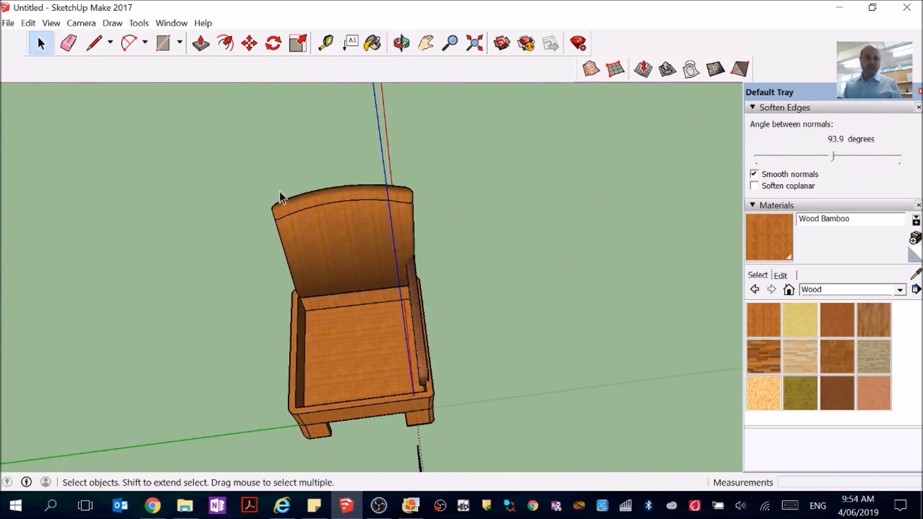
drag(480, 404, 484, 402)
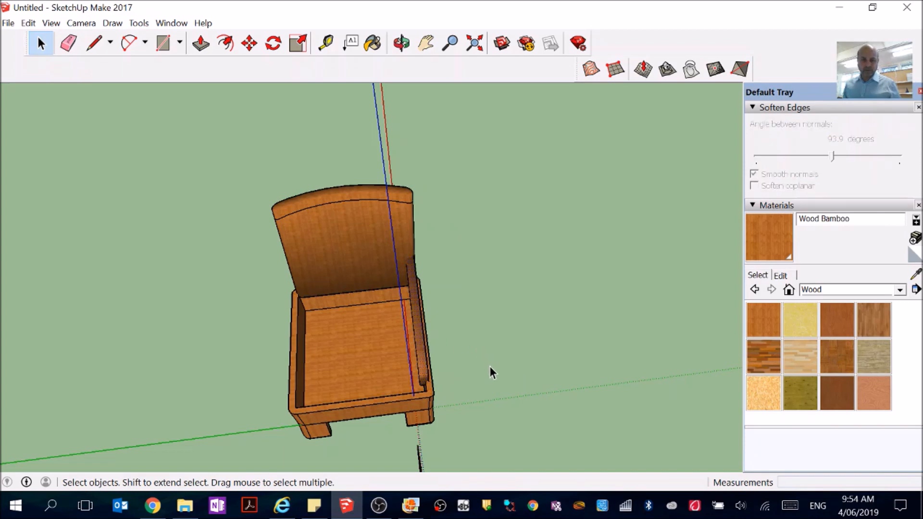
Step: Try to make the selected armrest a component, and undo the attempt
key(g)
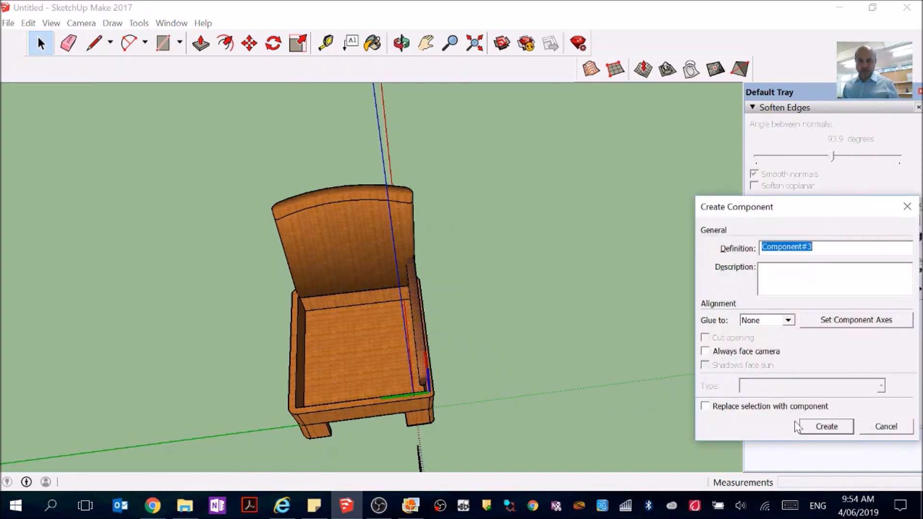
click(824, 428)
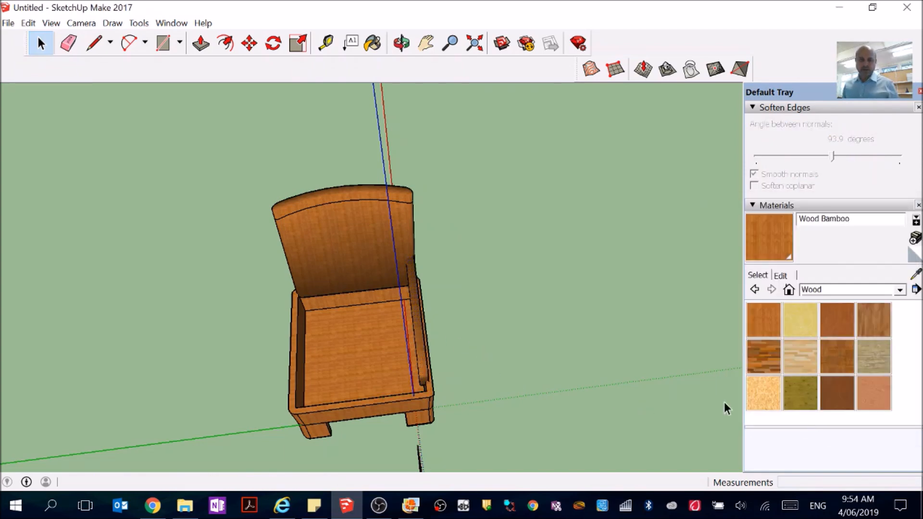
click(411, 309)
click(536, 321)
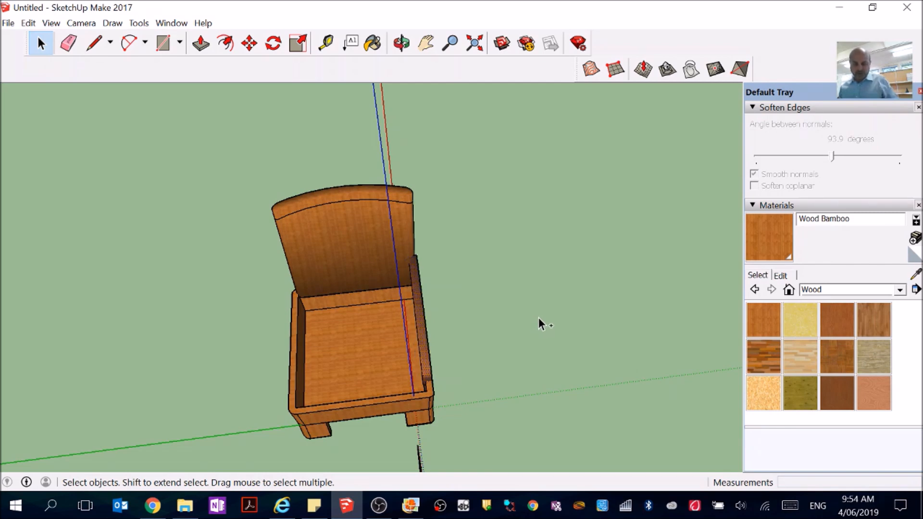
key(ctrl+z)
Step: Make the whole selected armrest, including its curved front post, a component
drag(393, 217, 502, 426)
click(401, 43)
drag(432, 250, 389, 334)
scroll(390, 333, up, 5)
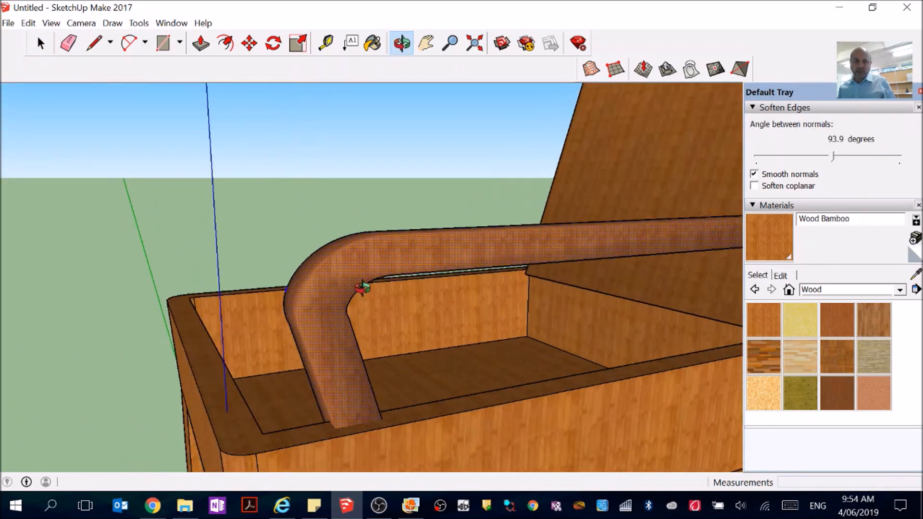
click(40, 43)
right_click(345, 263)
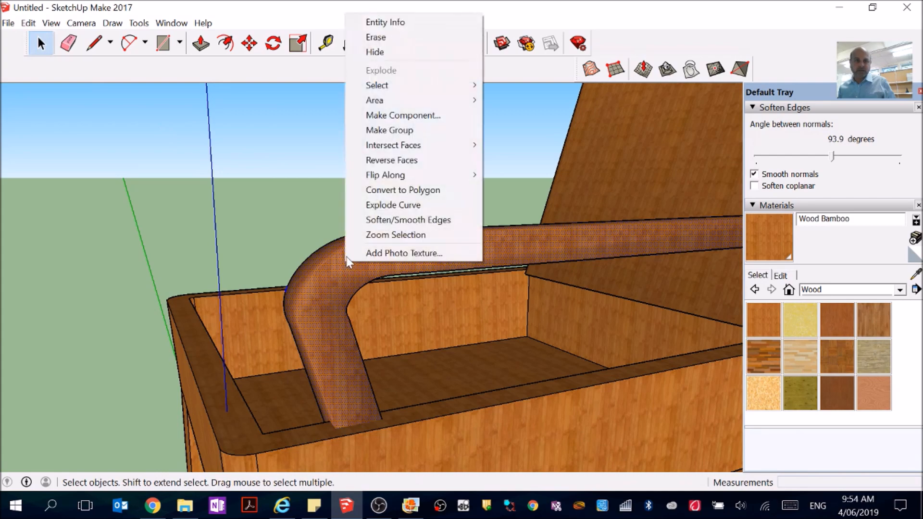
click(340, 283)
key(g)
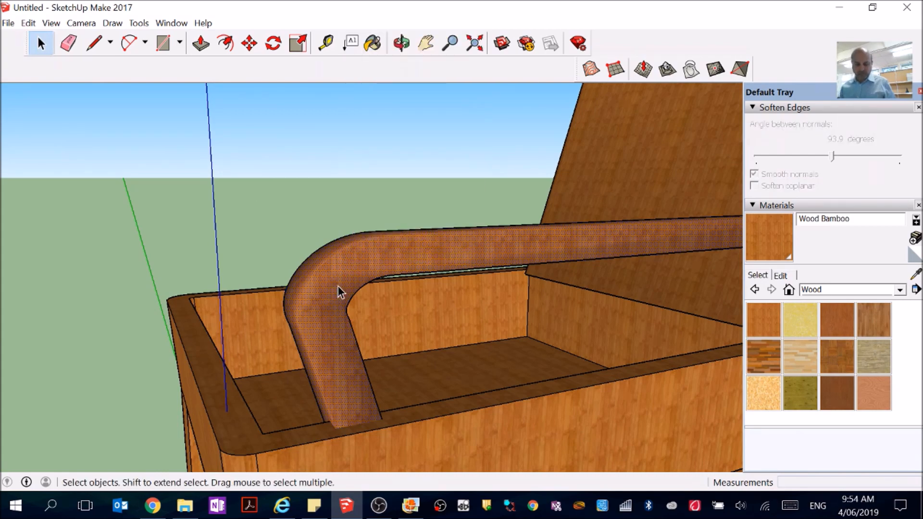
click(825, 426)
scroll(399, 304, down, 3)
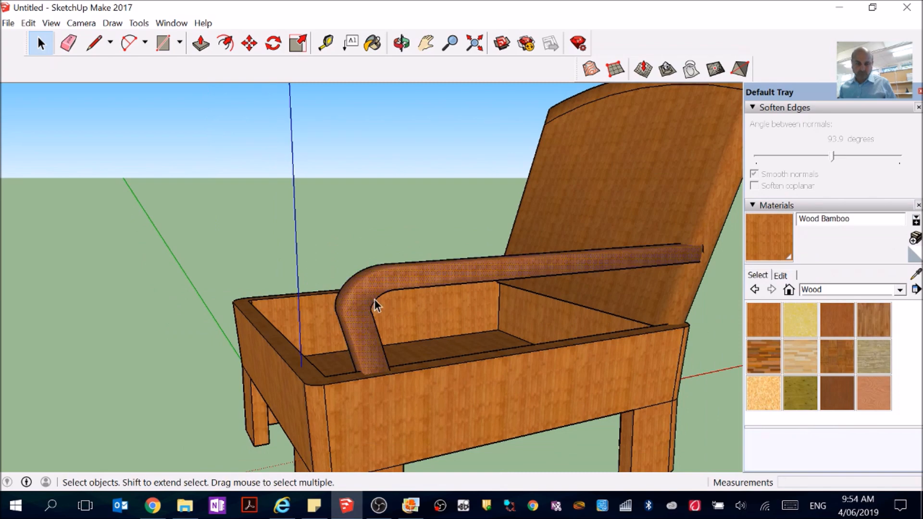
key(g)
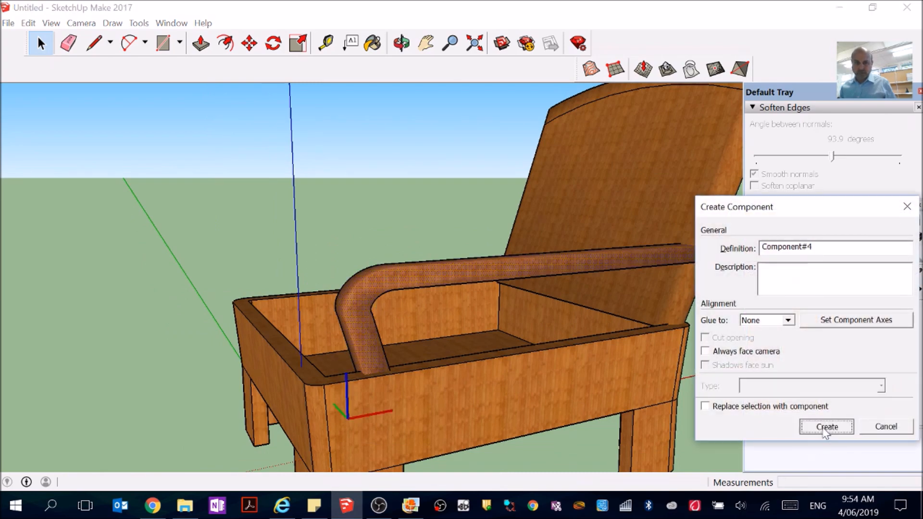
click(826, 426)
Step: Copy the armrest component and paste the copy in place on the same side of the chair
scroll(450, 283, down, 5)
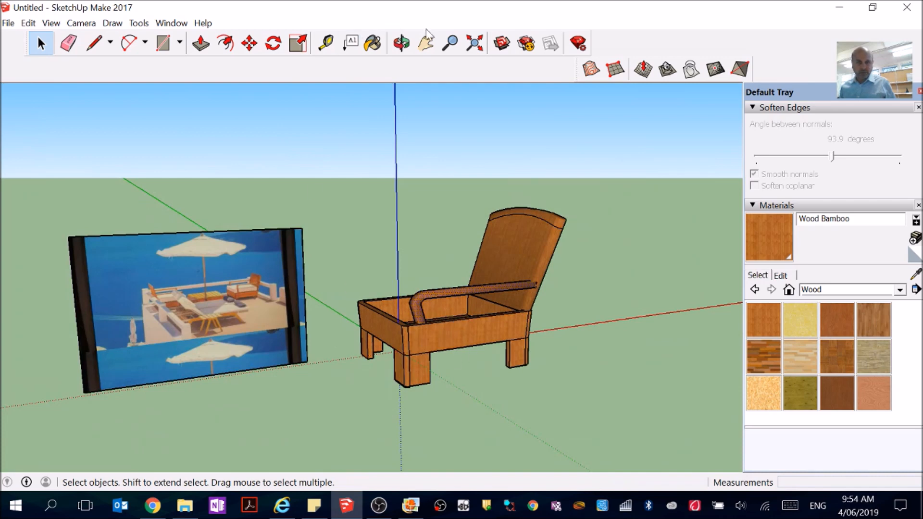
click(401, 44)
drag(381, 115, 664, 299)
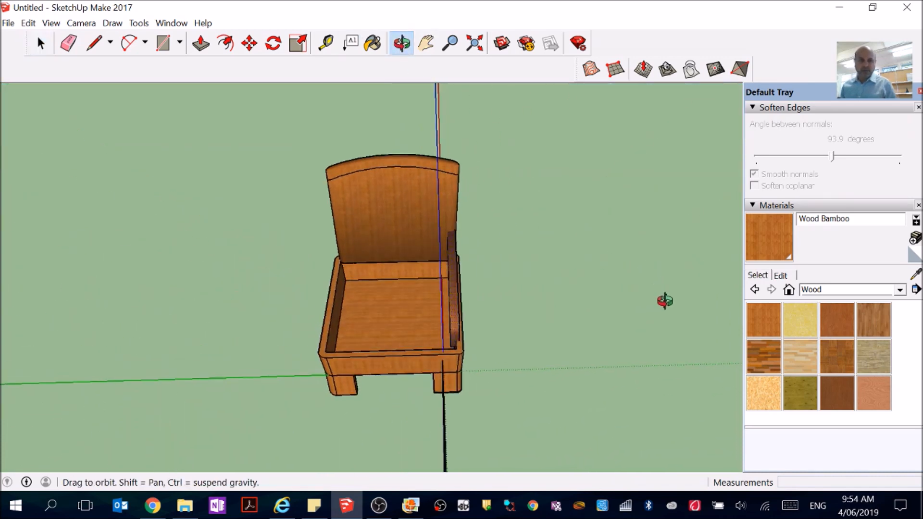
click(29, 23)
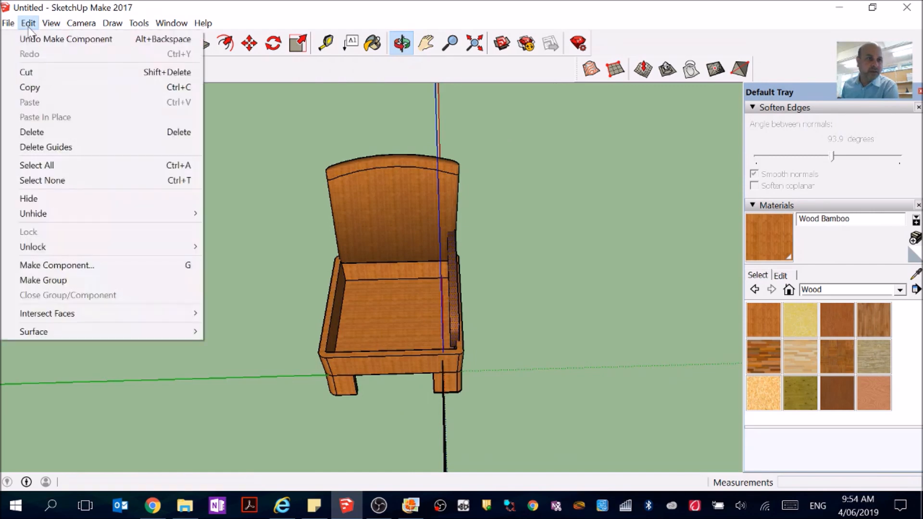
click(53, 84)
click(29, 23)
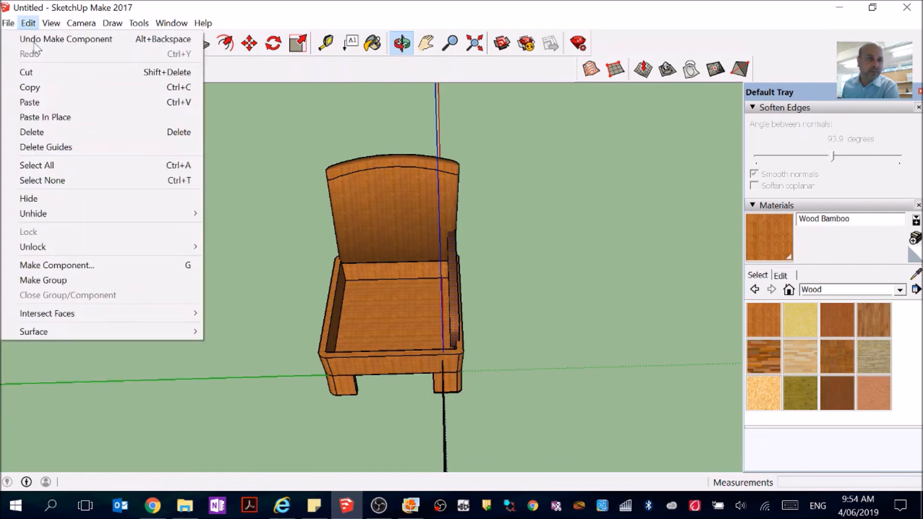
click(57, 115)
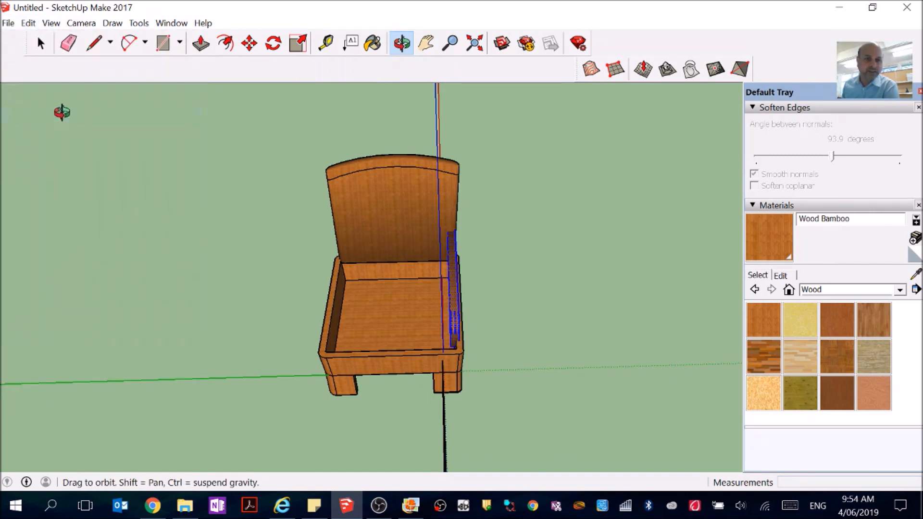
Step: Try to move the pasted armrest across the seat to the opposite side
click(249, 43)
click(455, 291)
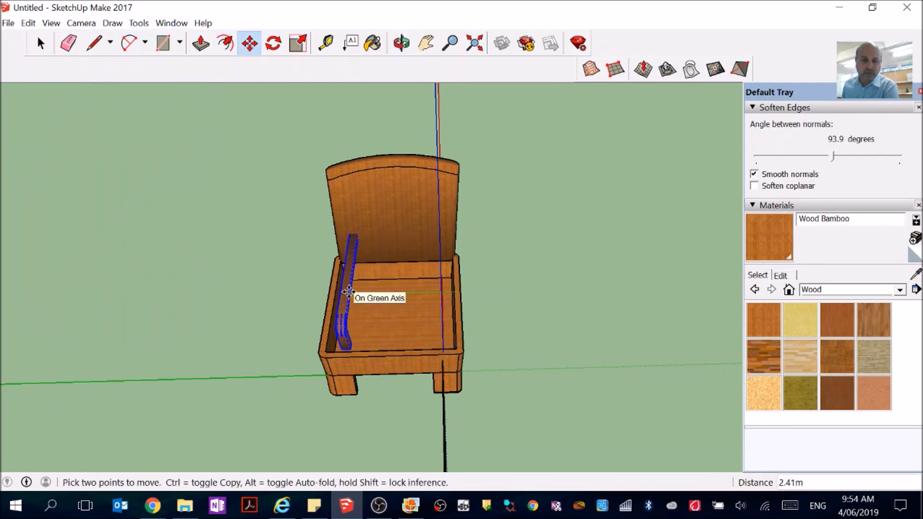
key(Escape)
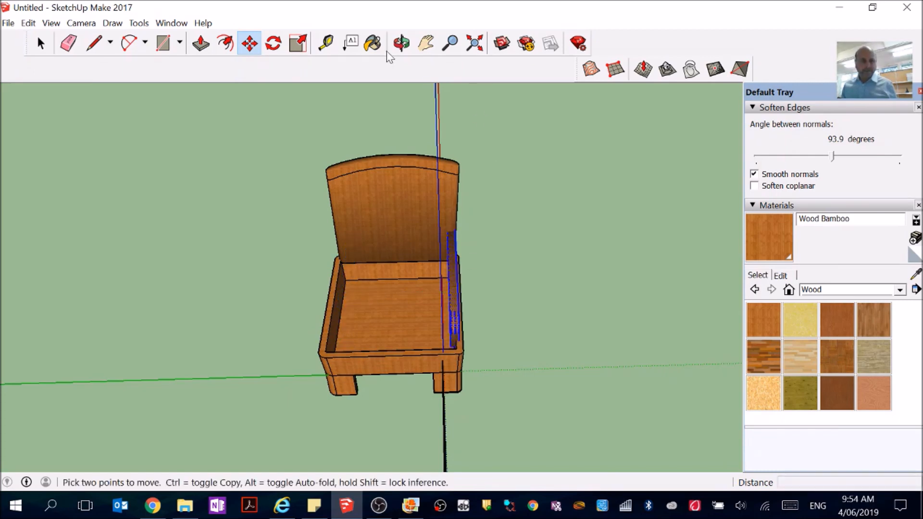
click(133, 91)
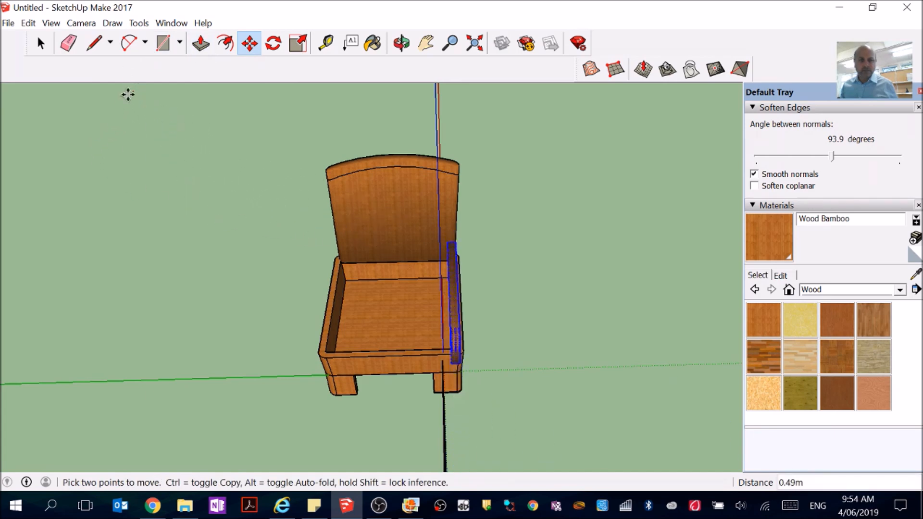
key(Escape)
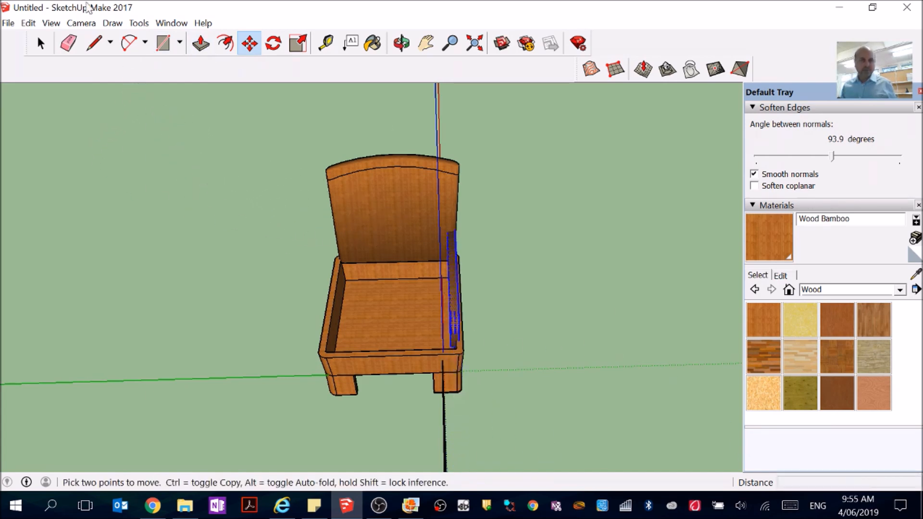
Step: Place a copy of the armrest on the opposite side of the seat, about 2.79 m away along the green axis
click(28, 23)
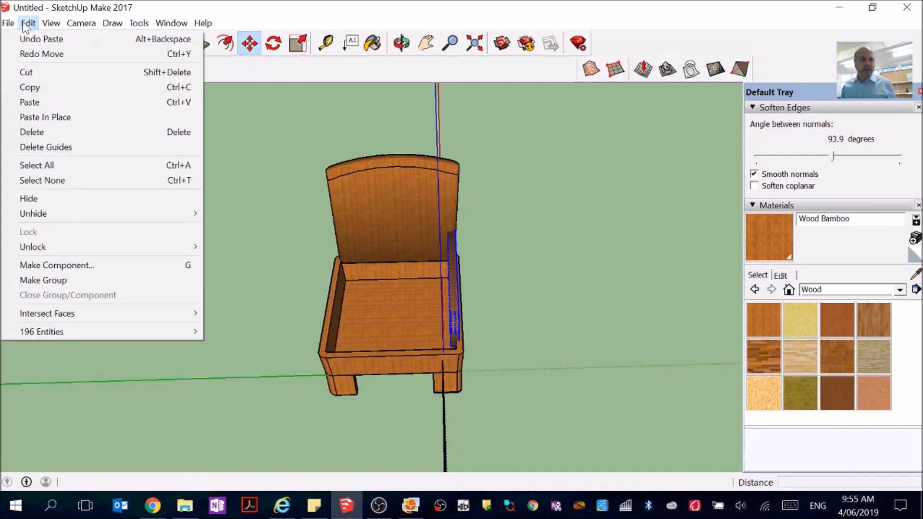
click(45, 117)
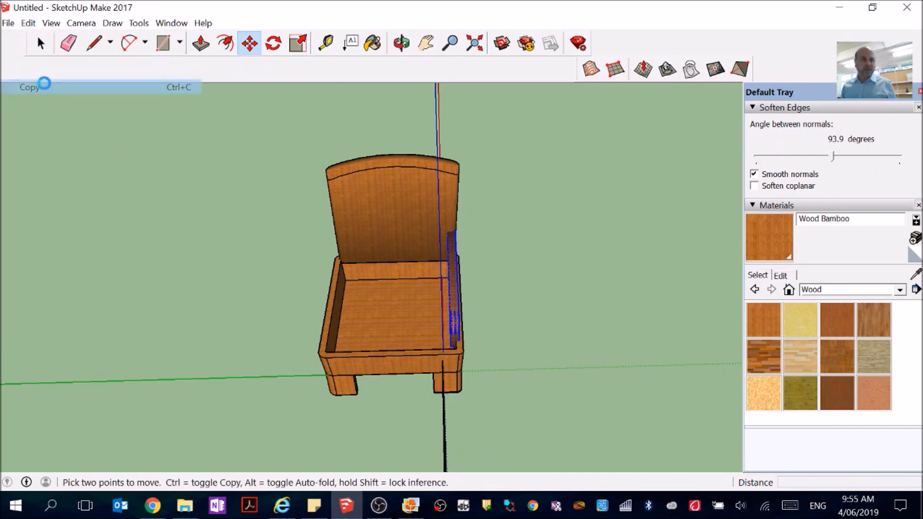
click(139, 161)
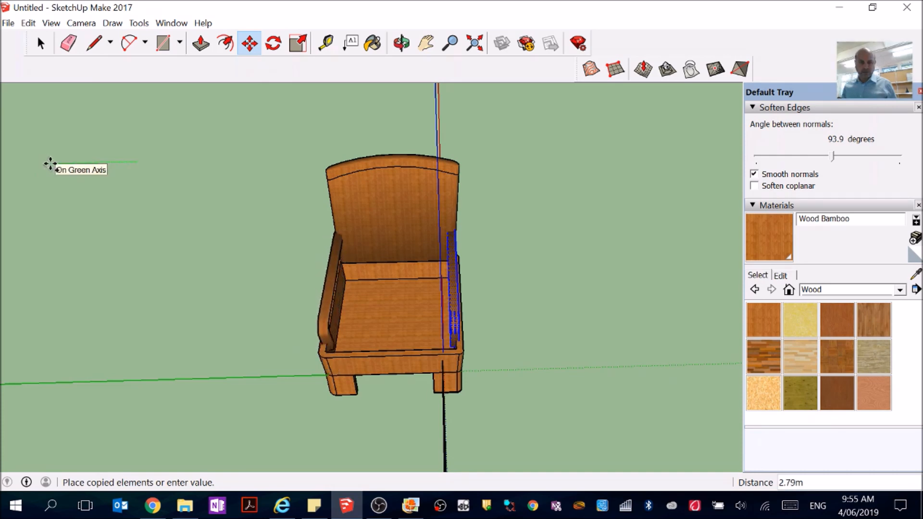
click(50, 164)
Step: Examine the armchair and its cushions in the reference photo and compare them with the modelled chair
click(401, 43)
drag(365, 250, 510, 177)
scroll(403, 301, up, 3)
drag(404, 302, 323, 336)
scroll(323, 336, up, 10)
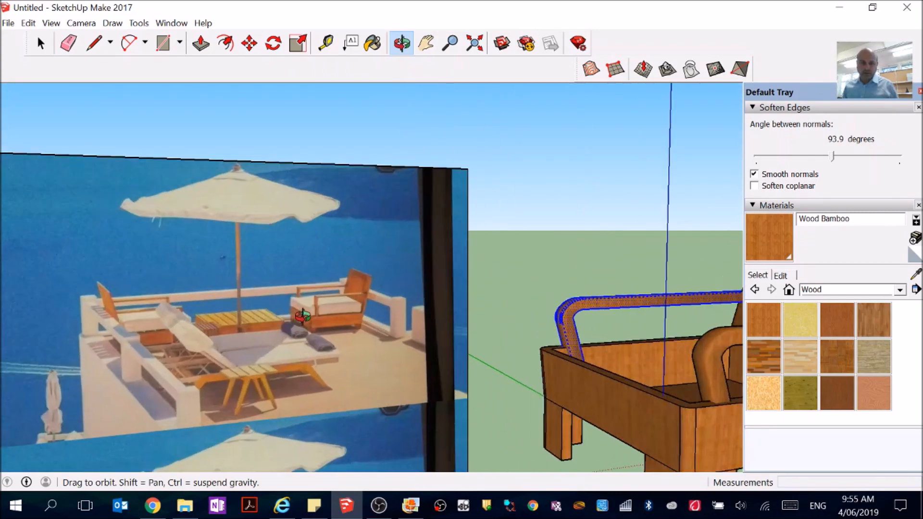
scroll(326, 296, down, 10)
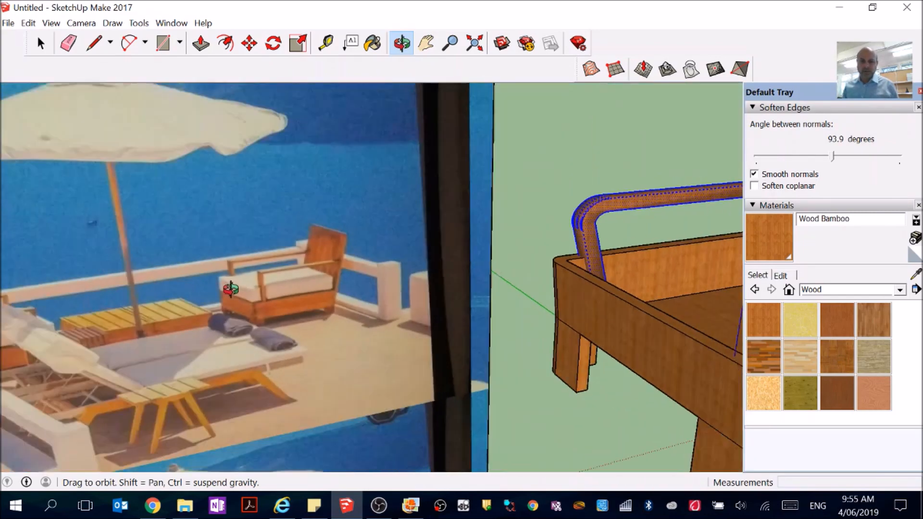
scroll(230, 289, down, 6)
drag(379, 330, 464, 313)
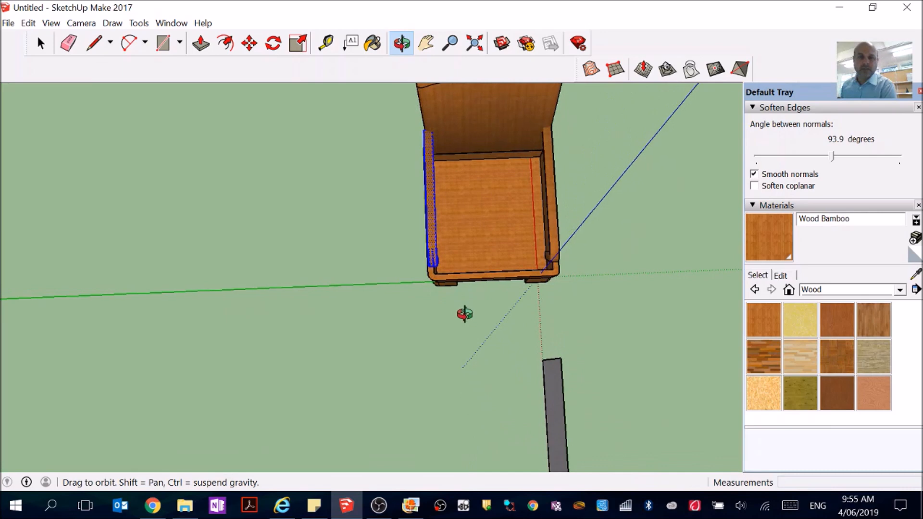
Step: In the top view, draw a rectangle about 3.59 m by 3.07 m on the ground beside the chair
click(74, 24)
mouse_move(82, 69)
click(217, 70)
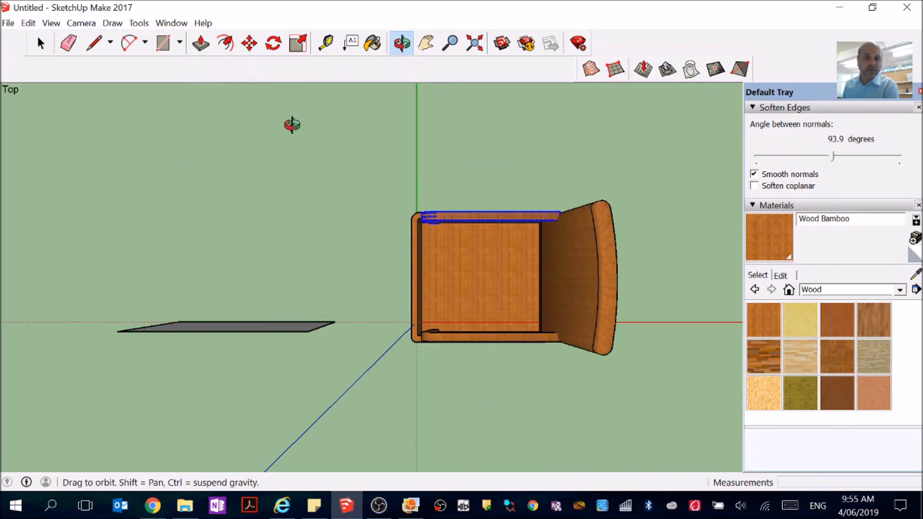
click(161, 45)
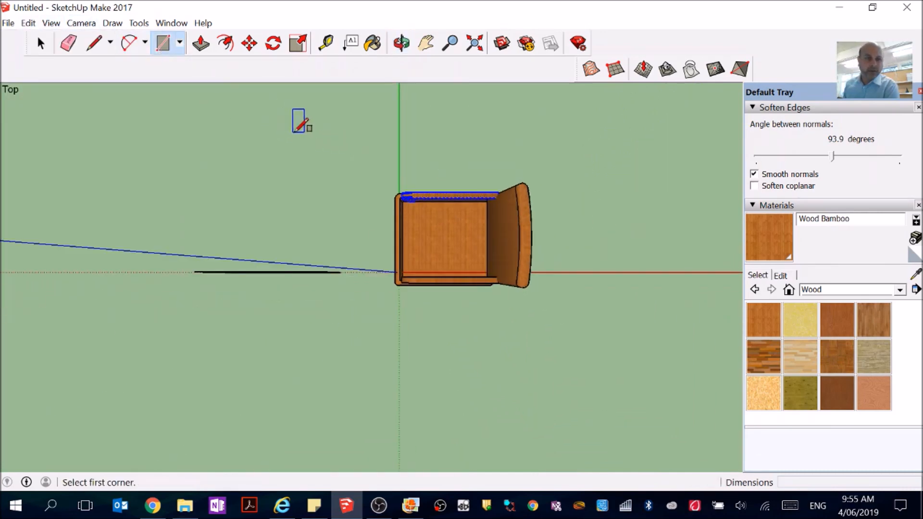
click(315, 126)
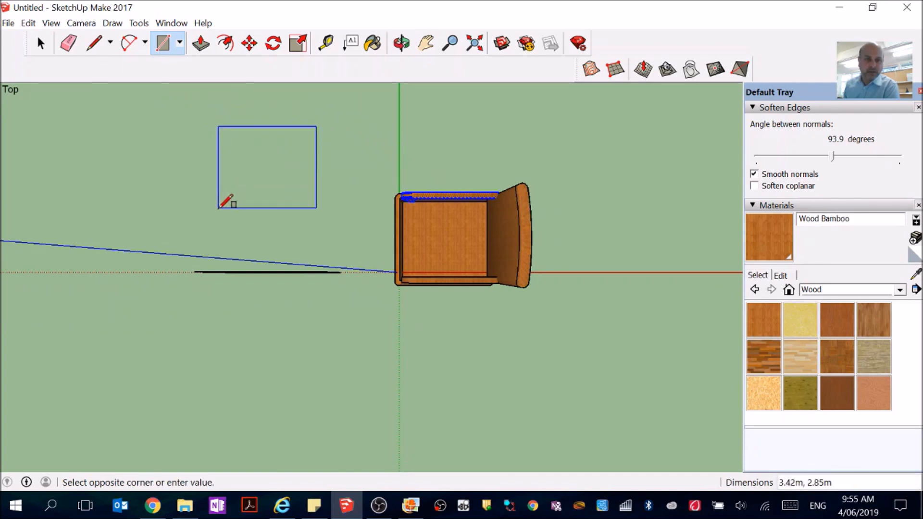
click(215, 214)
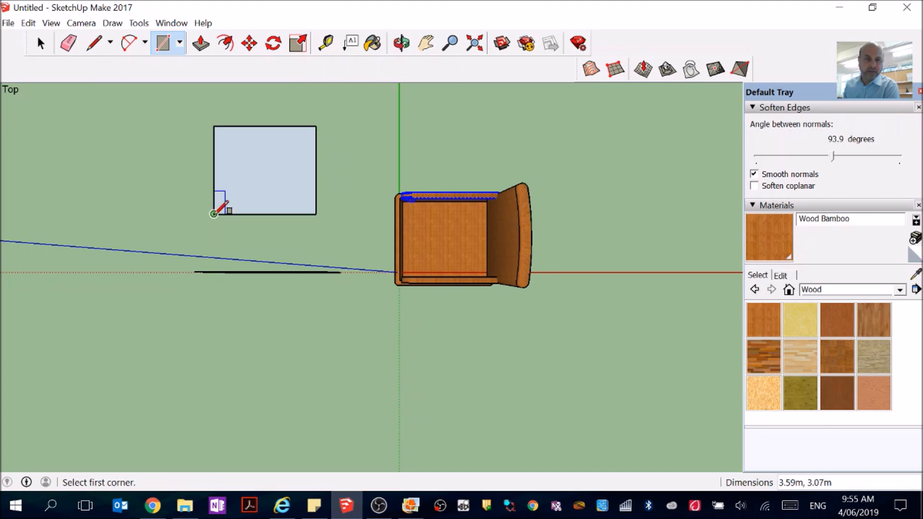
Step: In the top view, round the two upper corners of the rectangle with tangent arcs
click(402, 43)
drag(209, 207, 371, 195)
scroll(261, 120, up, 3)
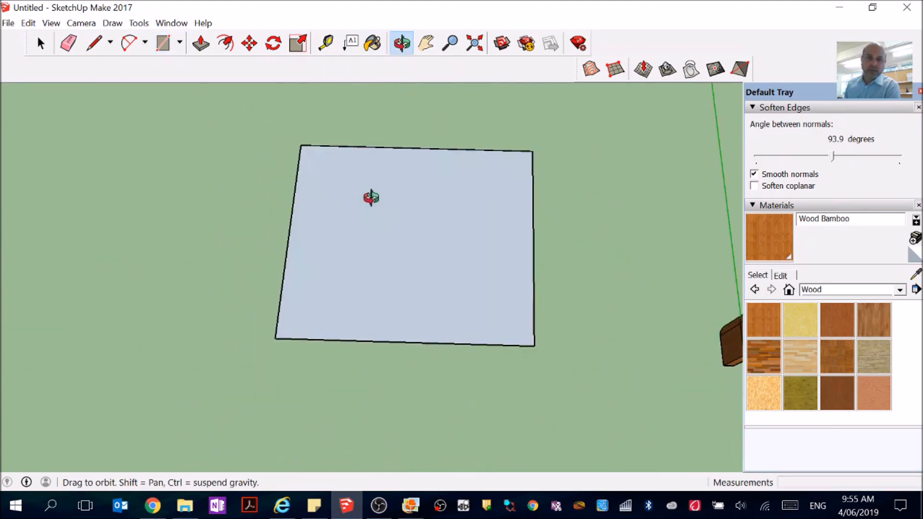
click(81, 23)
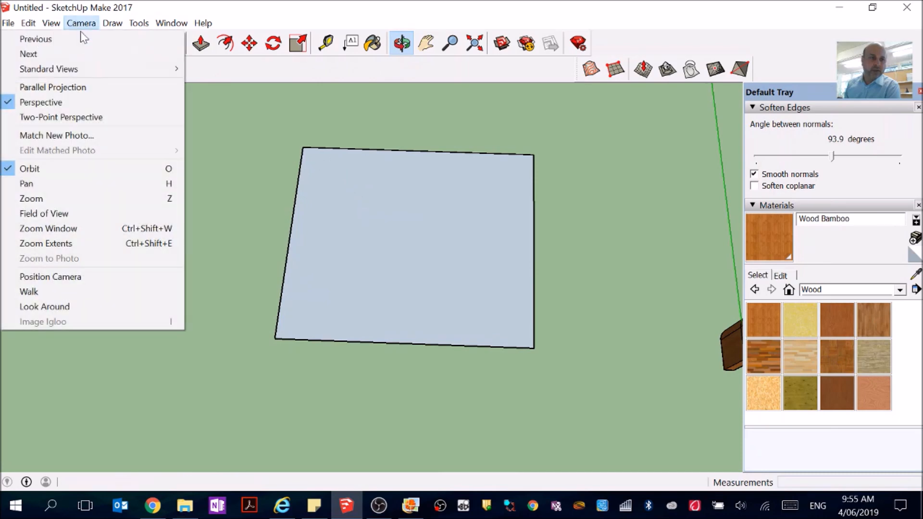
mouse_move(96, 67)
click(218, 69)
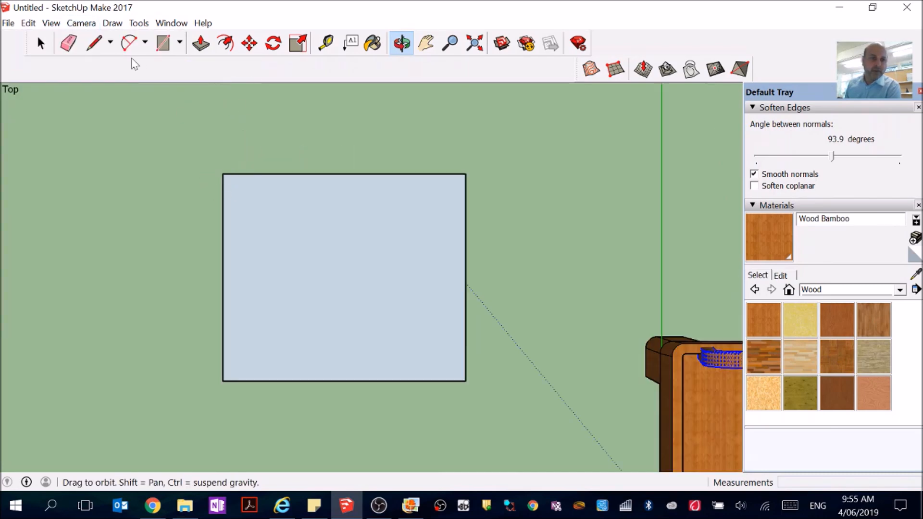
click(129, 43)
click(222, 191)
click(240, 173)
click(449, 173)
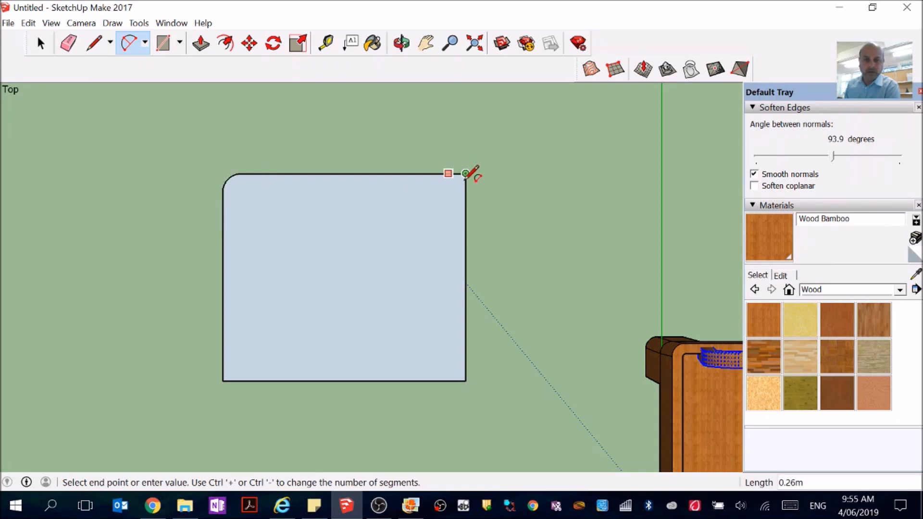
click(466, 190)
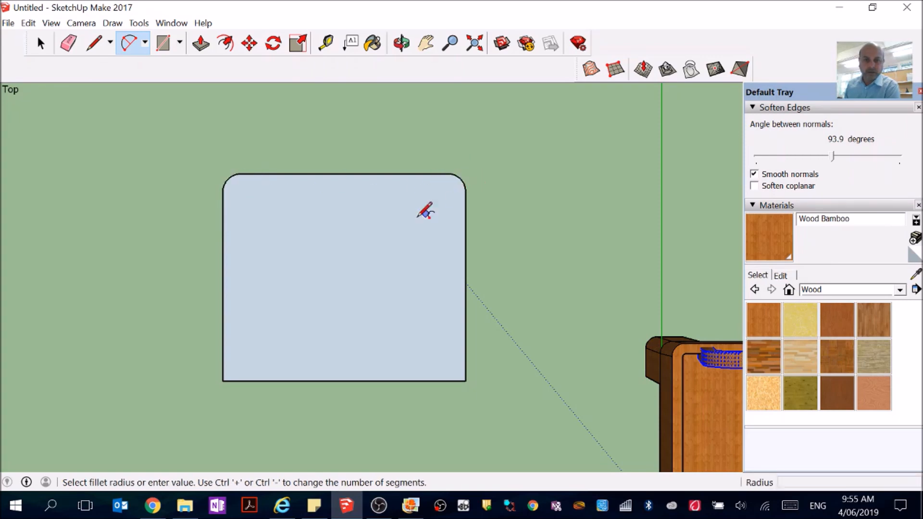
Step: Add arcs at the rectangle's two lower corners, giving the lower-right one a radius of about 0.25 m
click(233, 381)
click(223, 369)
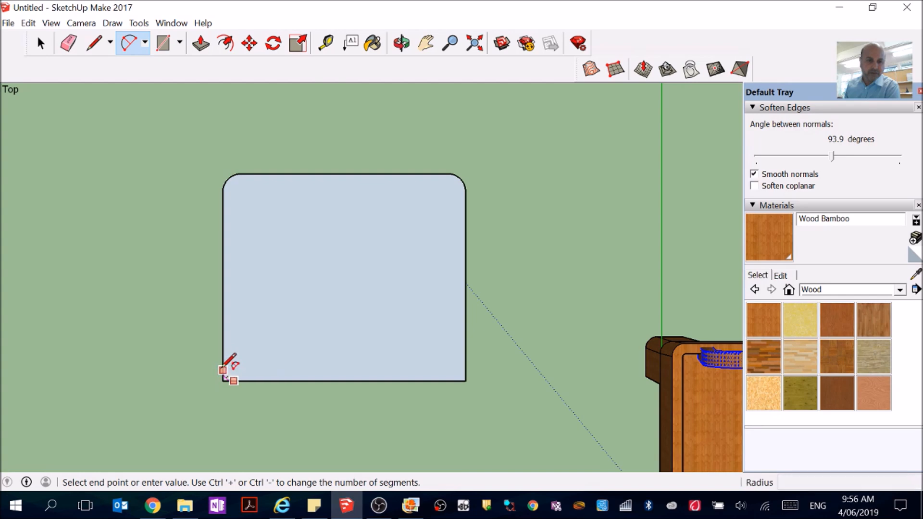
click(448, 380)
click(465, 363)
click(466, 363)
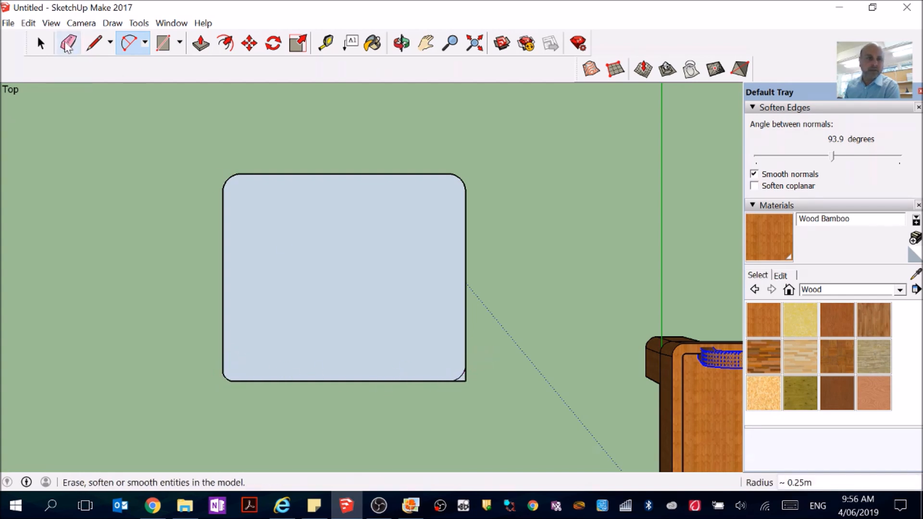
key(space)
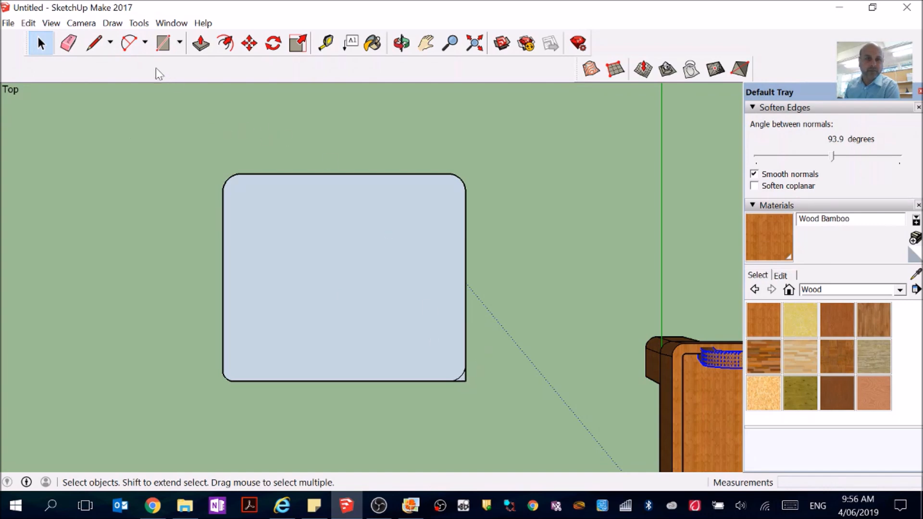
Step: Erase the leftover lower-right corner of the rounded rectangle and draw a vertical line about 0.66 m tall up from its side edge
click(68, 43)
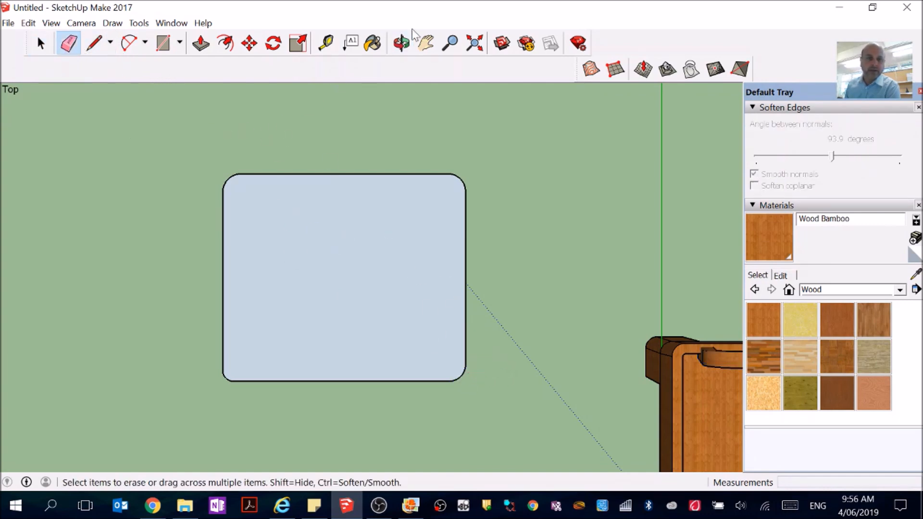
click(400, 44)
drag(471, 153, 495, 258)
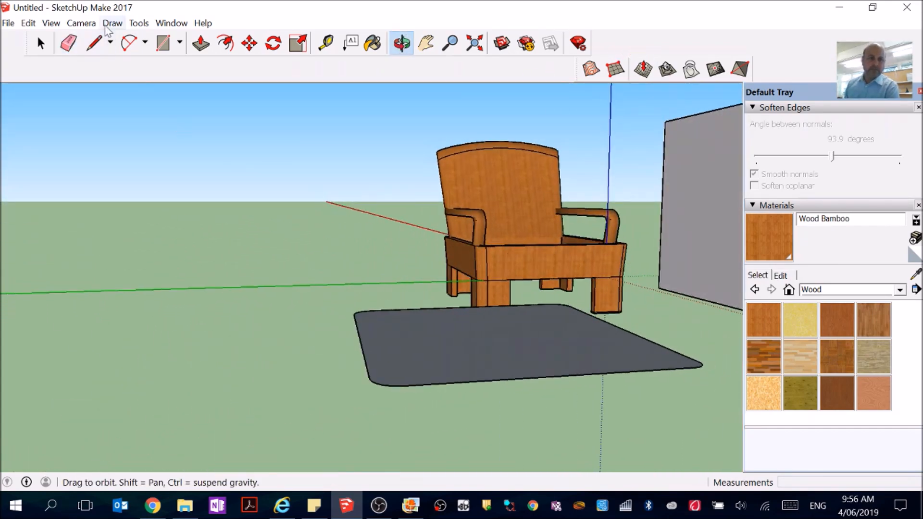
click(95, 43)
click(359, 340)
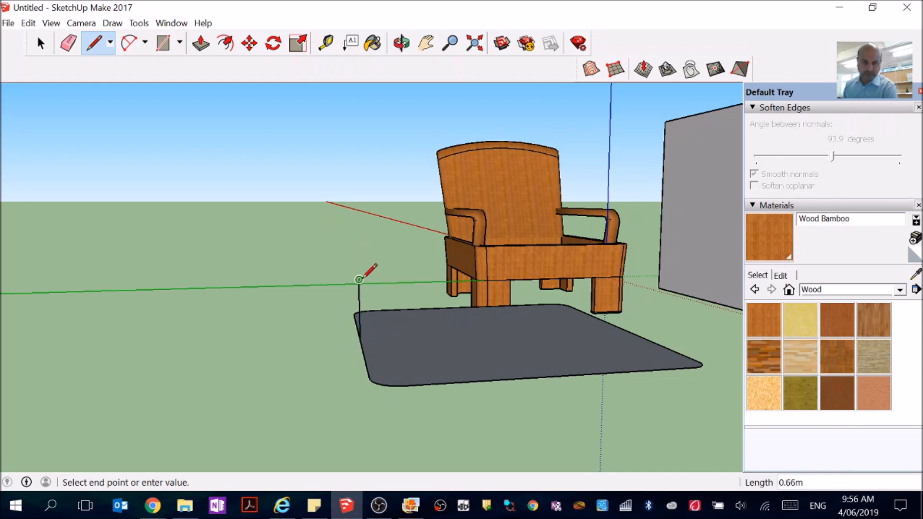
click(400, 44)
drag(432, 144, 339, 268)
click(163, 43)
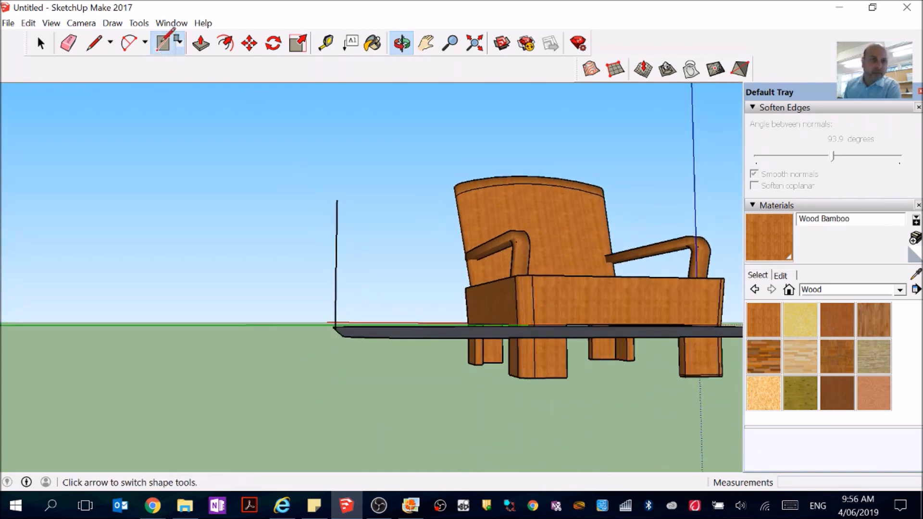
click(337, 200)
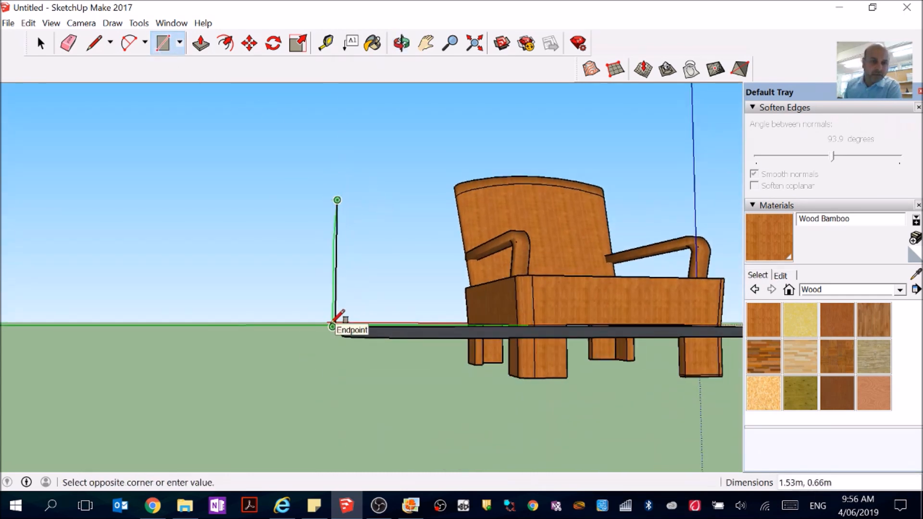
click(333, 326)
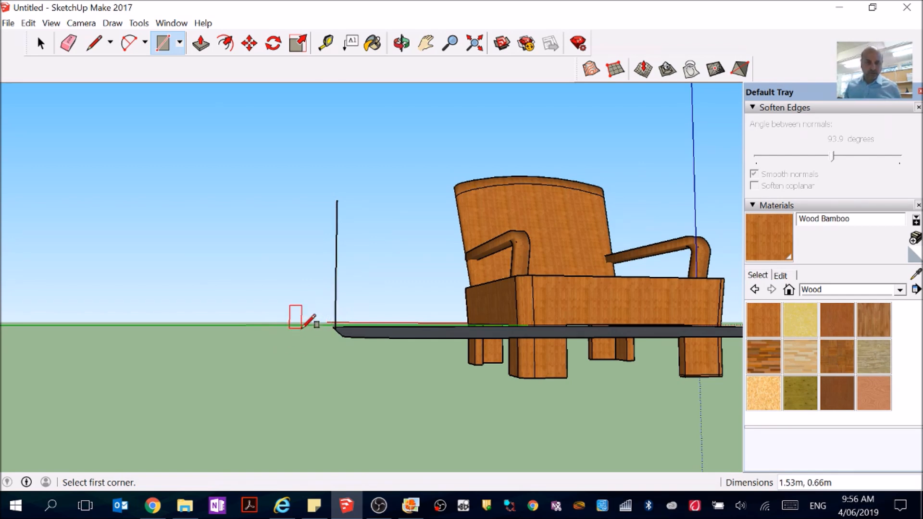
Step: Draw a narrow vertical rectangle about 0.66 m by 0.07 m along the vertical line, outside the rounded rectangle
scroll(325, 295, up, 2)
scroll(325, 324, down, 1)
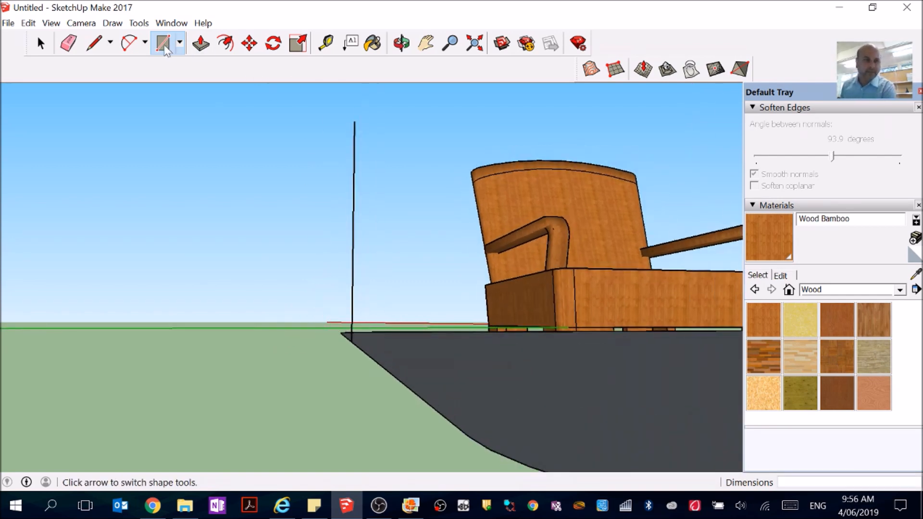
click(354, 121)
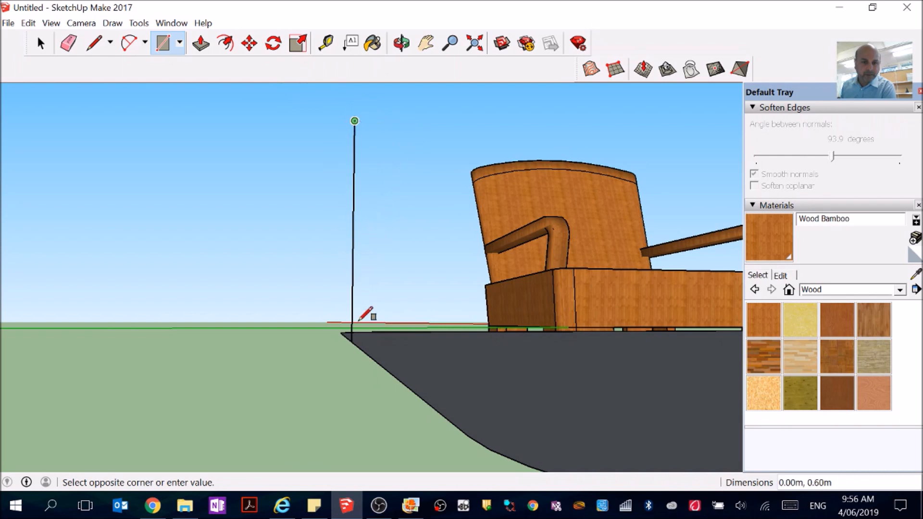
click(326, 342)
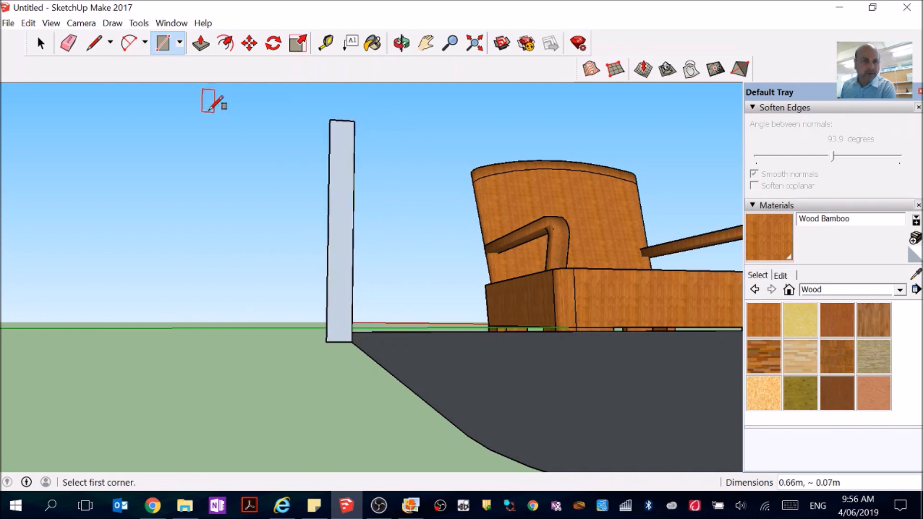
click(130, 44)
click(354, 121)
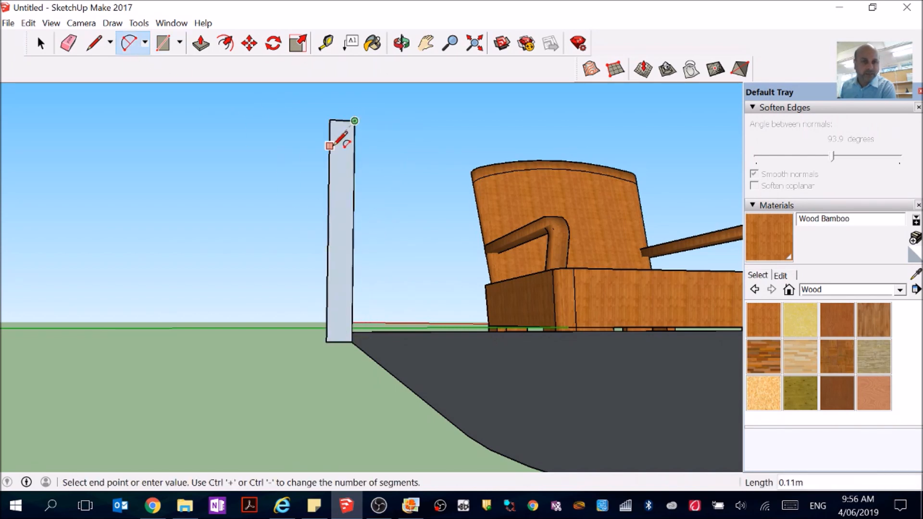
click(330, 121)
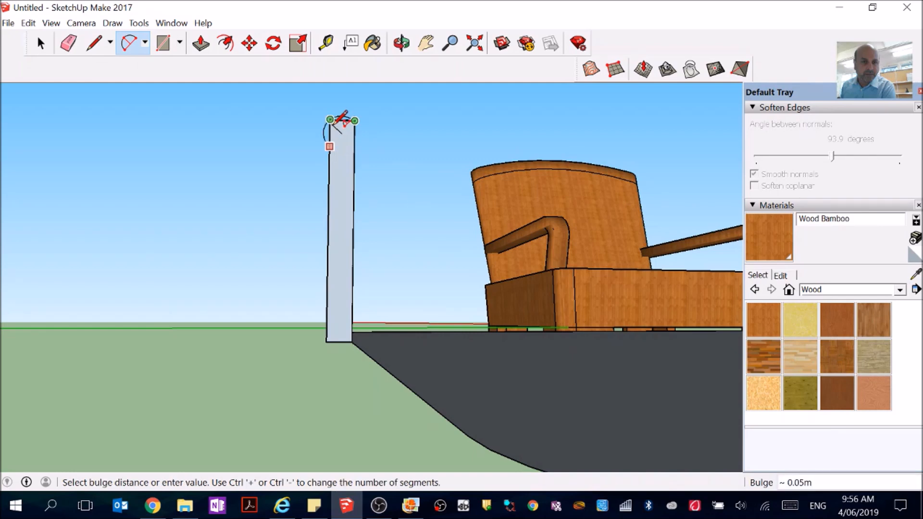
scroll(334, 123, up, 1)
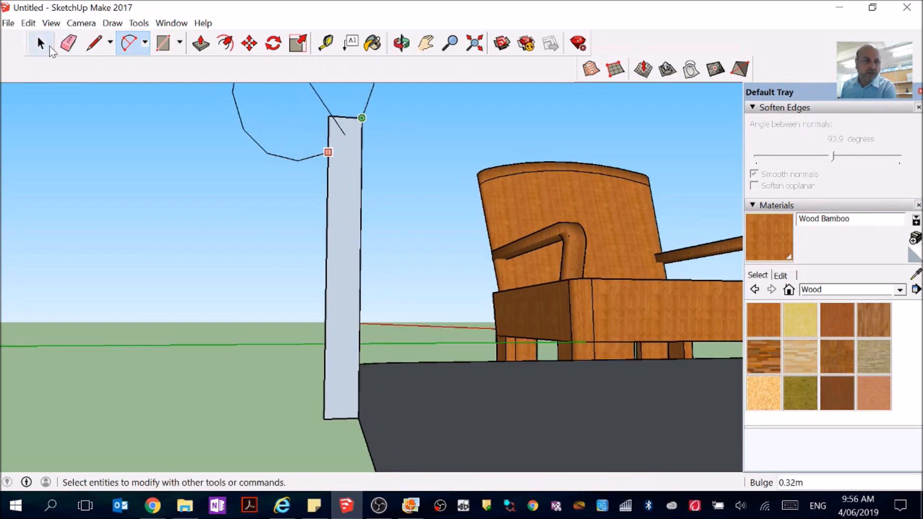
Step: Round the upper outer corner of the narrow upright profile with a tangent arc
click(128, 43)
click(328, 133)
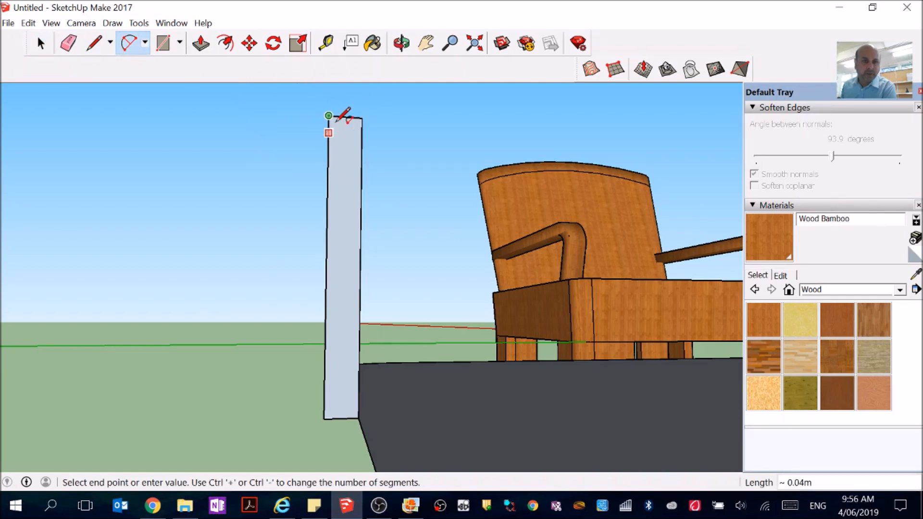
double_click(347, 117)
Step: Round the lower outer corner of the upright profile with an arc and erase the leftover corner piece
scroll(289, 192, down, 5)
scroll(290, 253, up, 5)
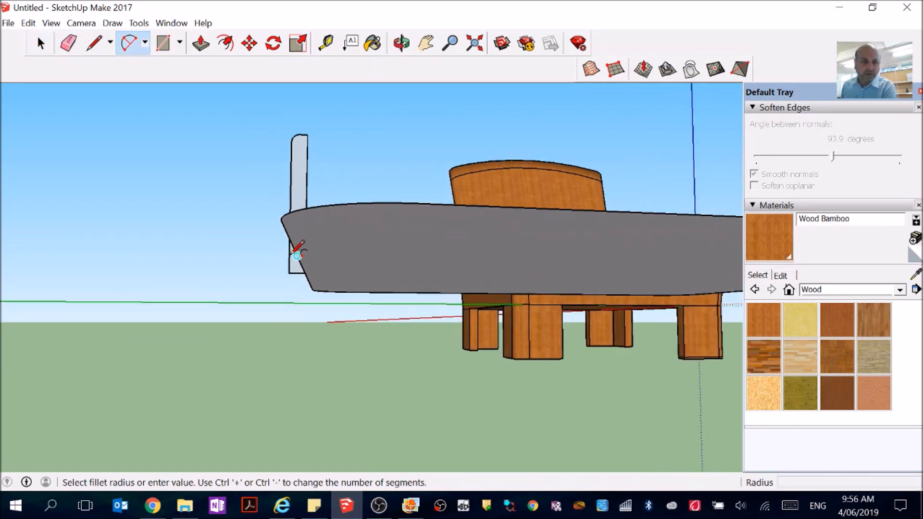
scroll(269, 270, down, 4)
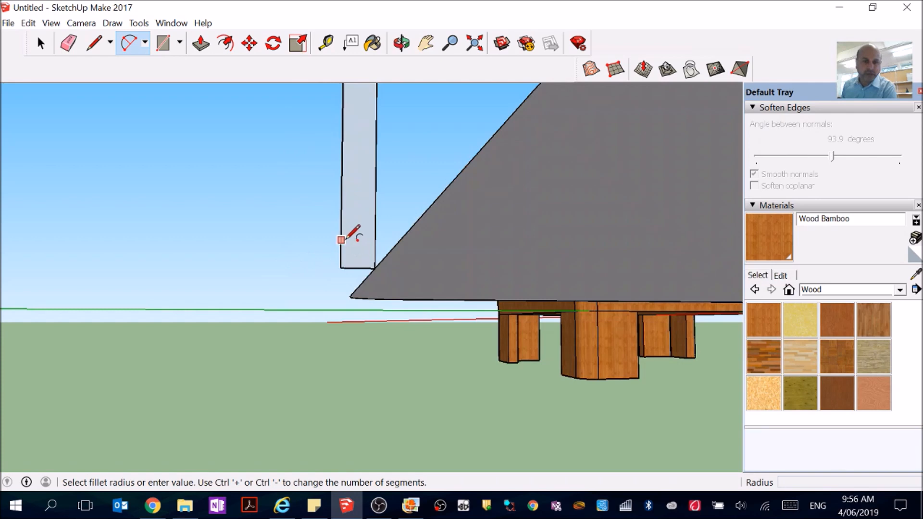
click(341, 244)
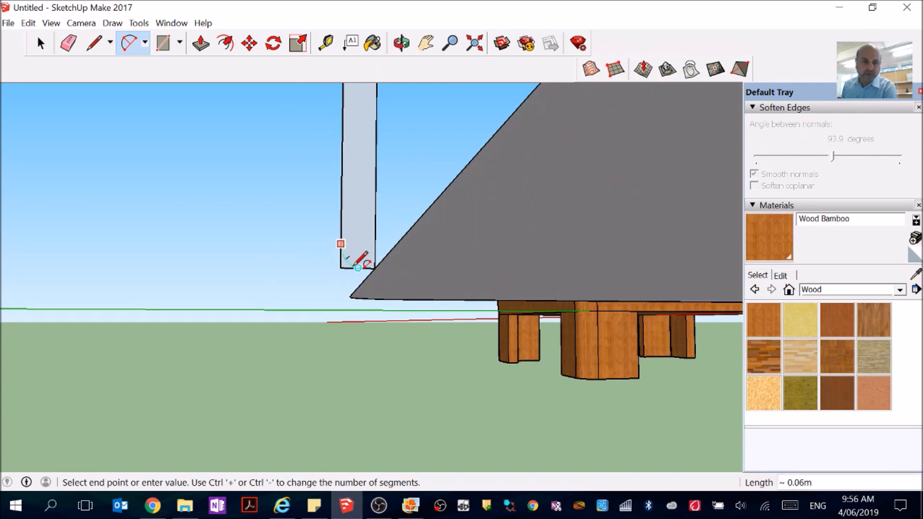
click(361, 267)
click(350, 264)
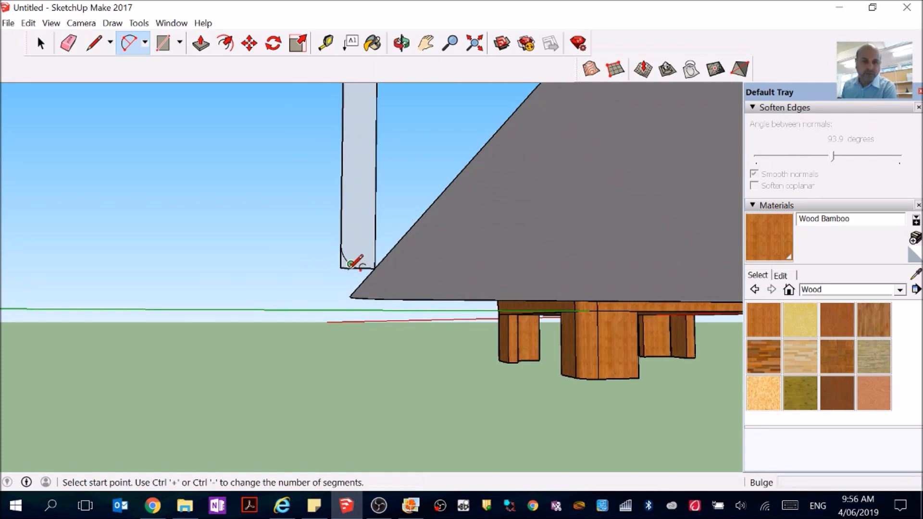
click(68, 43)
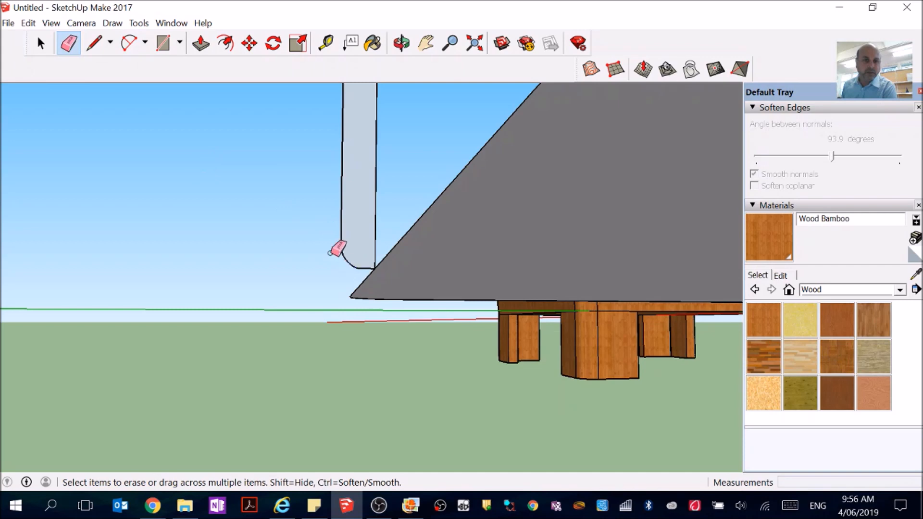
Step: Delete the face of the rounded rectangle on the ground, keeping its outline as a path
scroll(331, 251, down, 4)
click(401, 44)
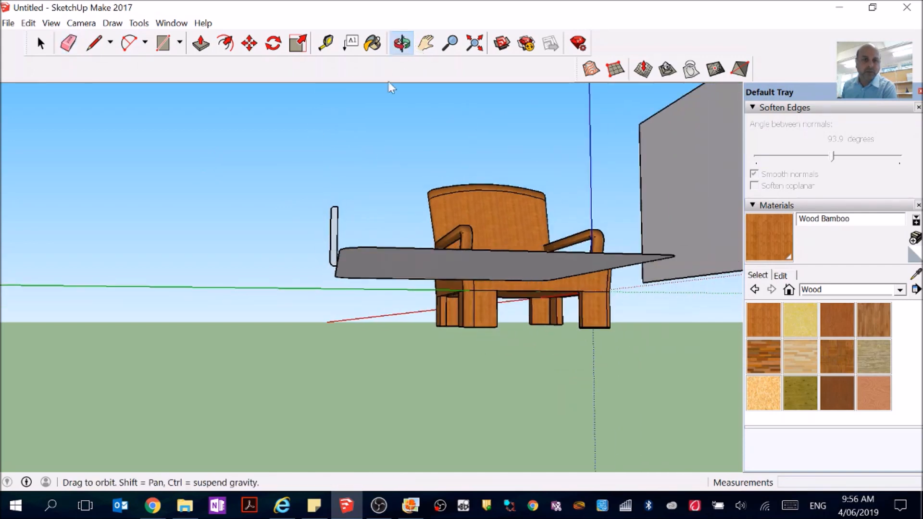
drag(388, 83, 367, 228)
scroll(313, 282, up, 3)
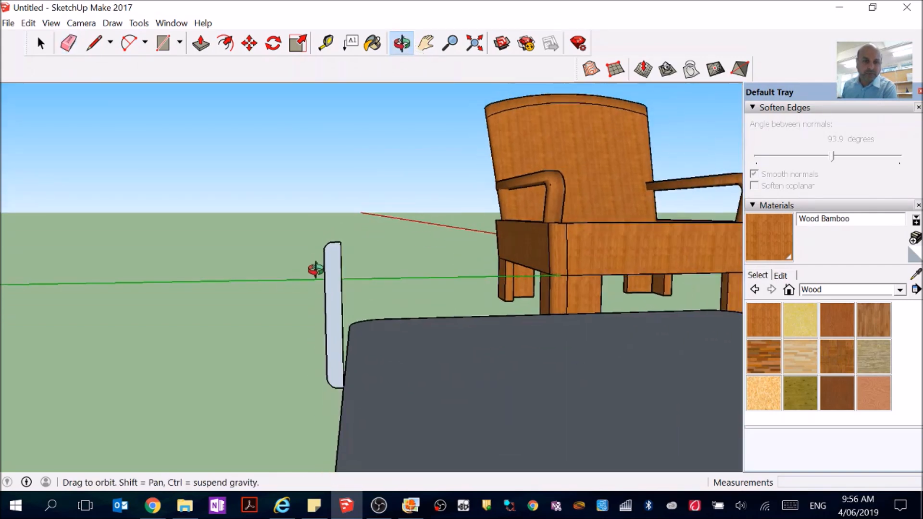
scroll(314, 269, down, 5)
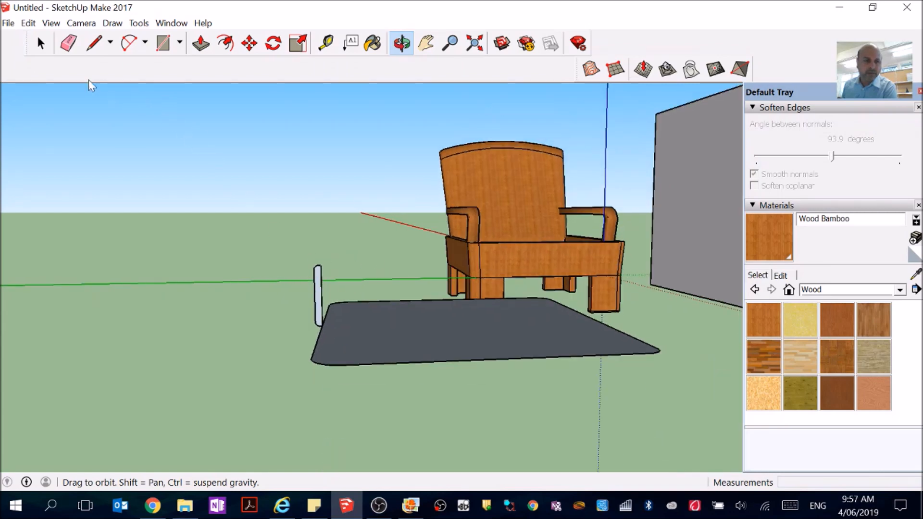
key(space)
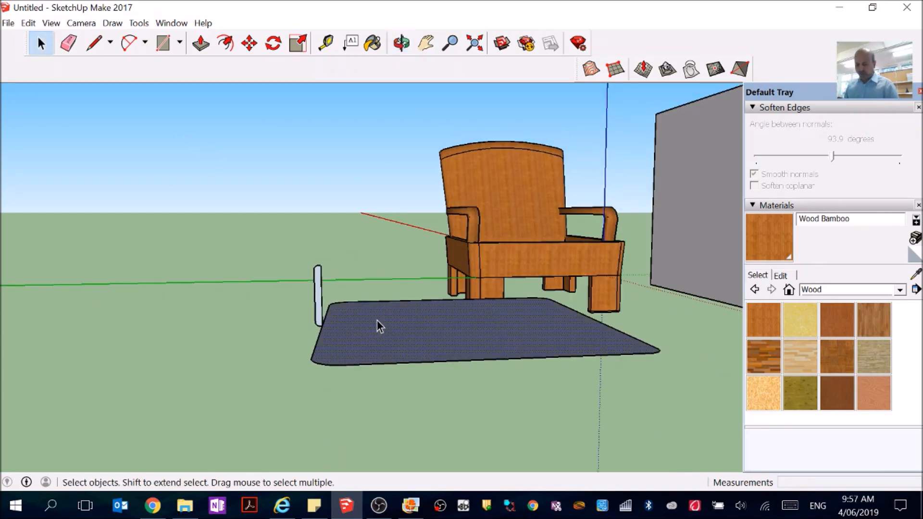
key(Delete)
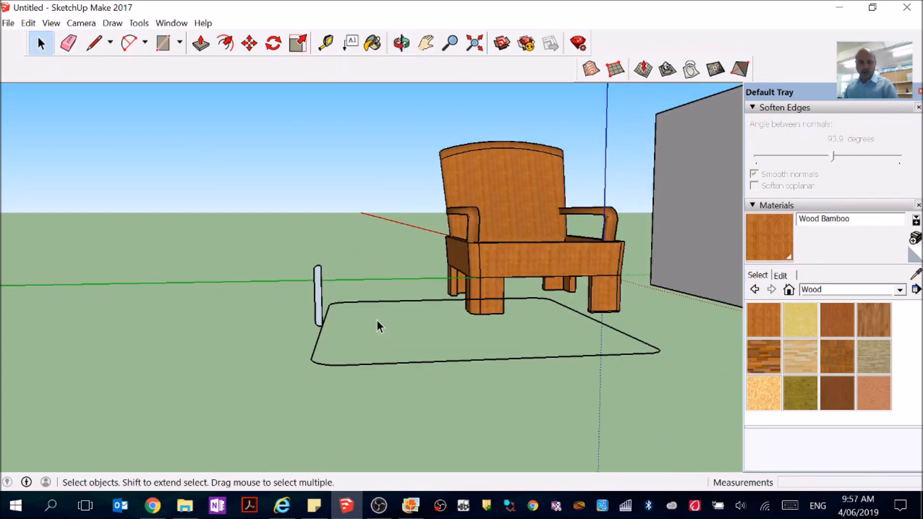
Step: Select the rounded rectangle's outline and sweep the upright profile around it with Follow Me
shift+click(318, 363)
shift+click(432, 360)
shift+click(648, 345)
shift+click(526, 299)
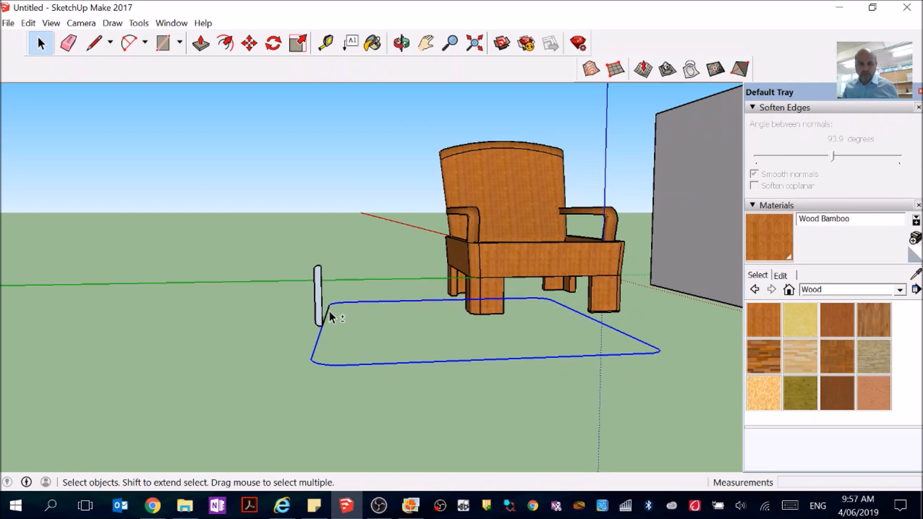
scroll(334, 339, up, 2)
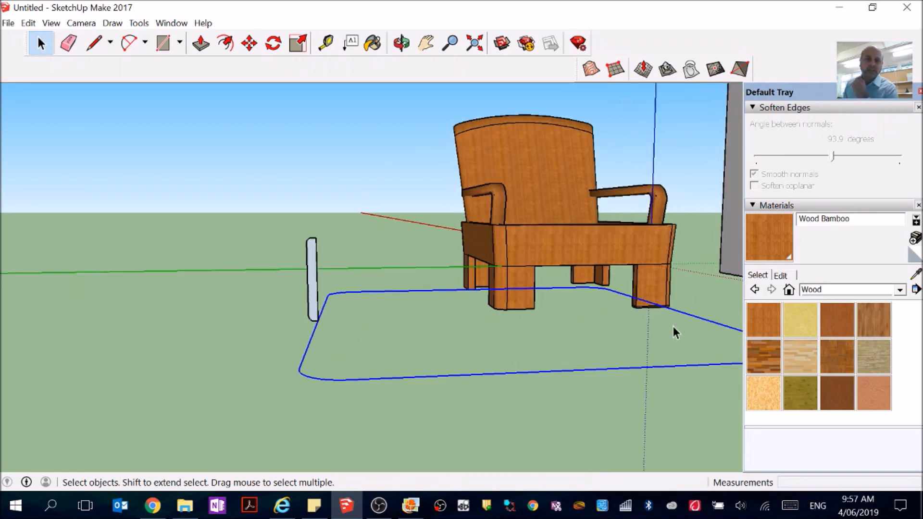
click(139, 23)
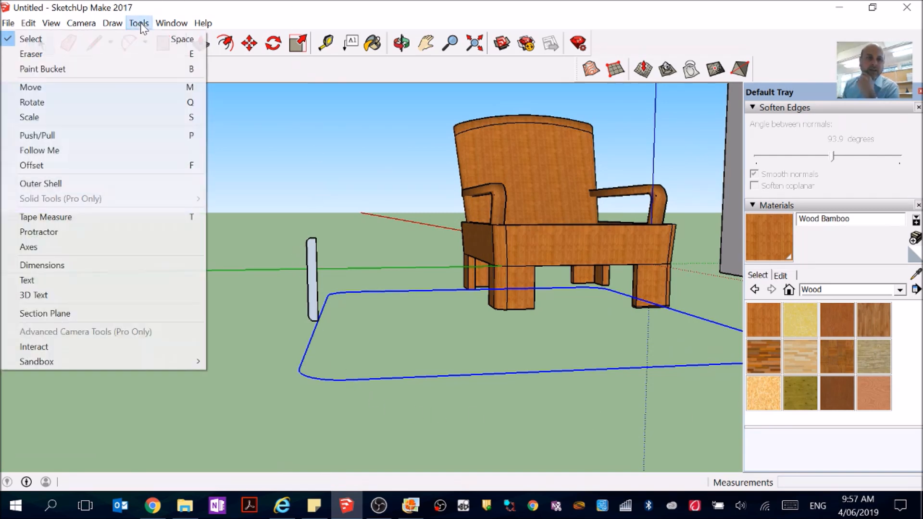
click(81, 151)
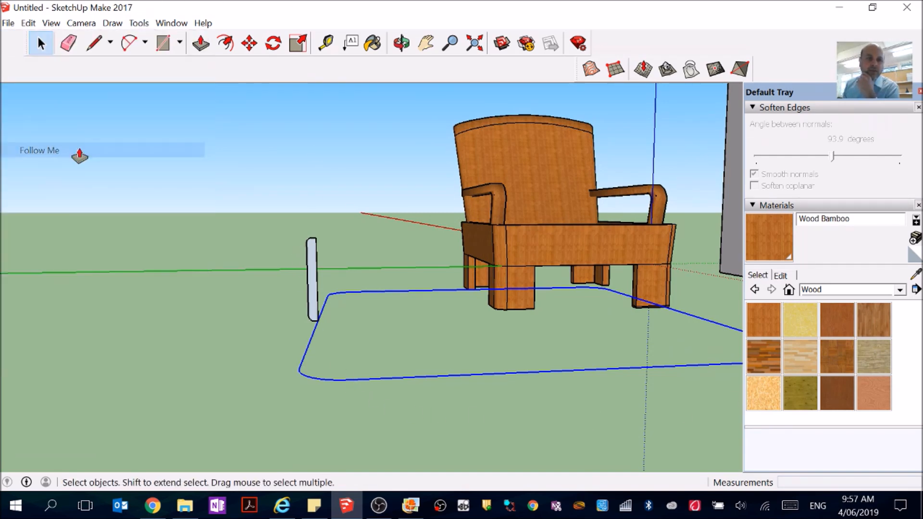
click(312, 251)
Step: Draw a line about 3.07 m long across the ring's upper opening, from one inner edge to the other, to fill it with faces
middle_drag(319, 247, 229, 238)
click(401, 44)
drag(423, 154, 510, 297)
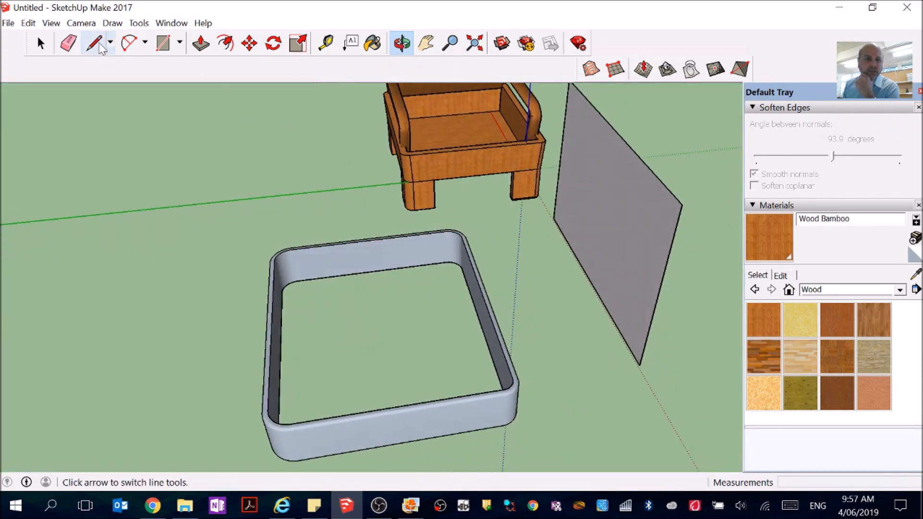
click(95, 46)
click(273, 324)
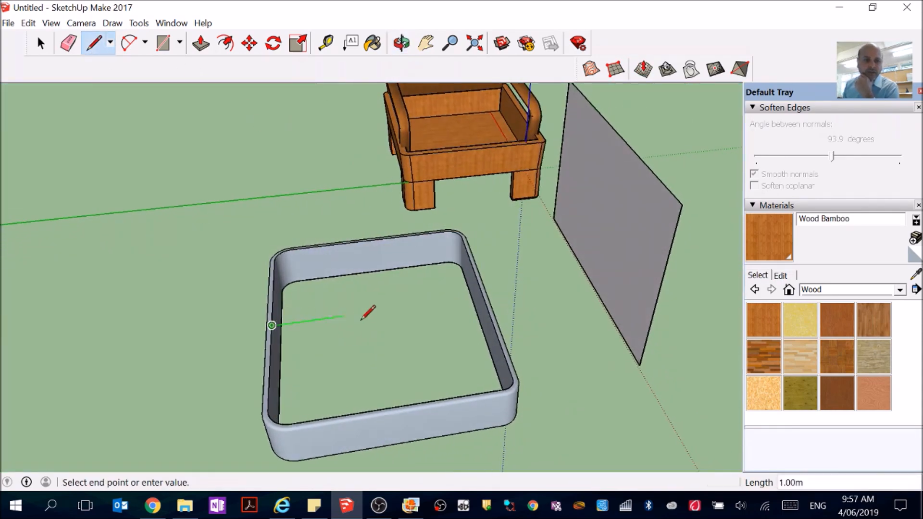
click(483, 294)
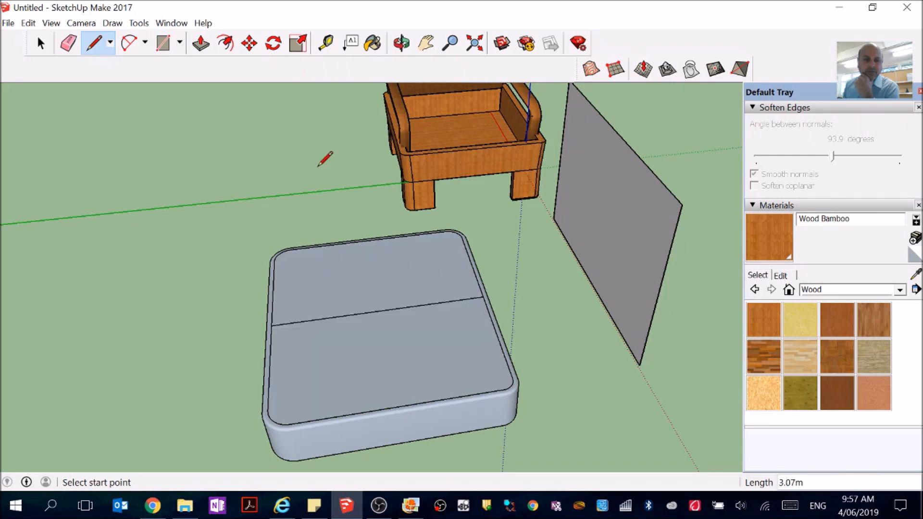
Step: Draw a line about 3.07 m long across the underside opening of the ring to close it with faces
click(401, 43)
drag(556, 408, 549, 166)
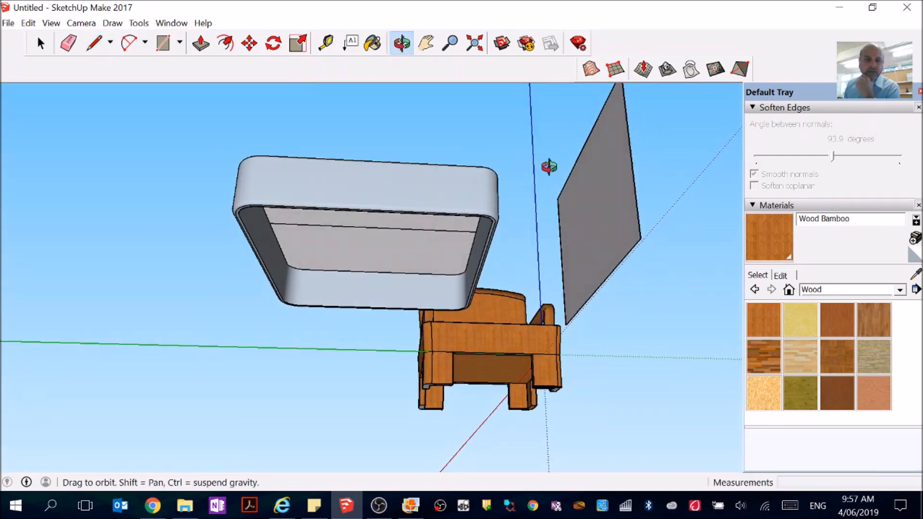
click(94, 44)
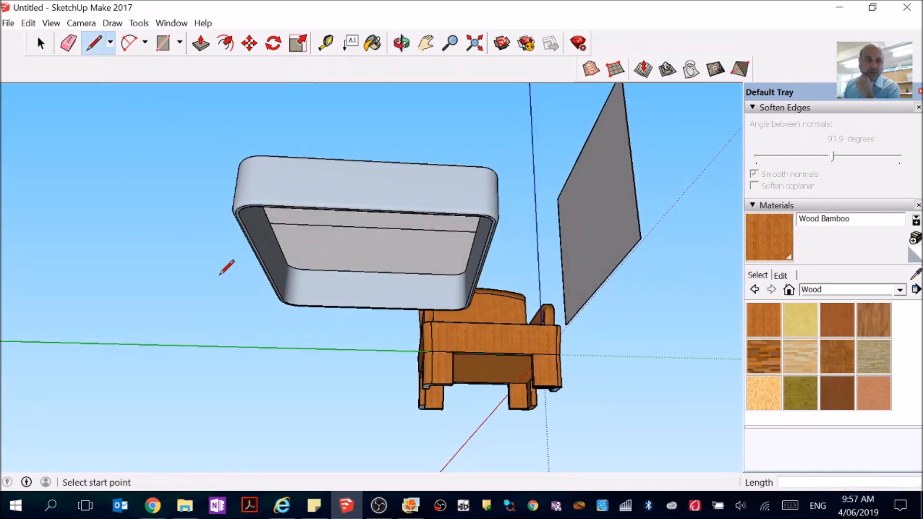
click(264, 263)
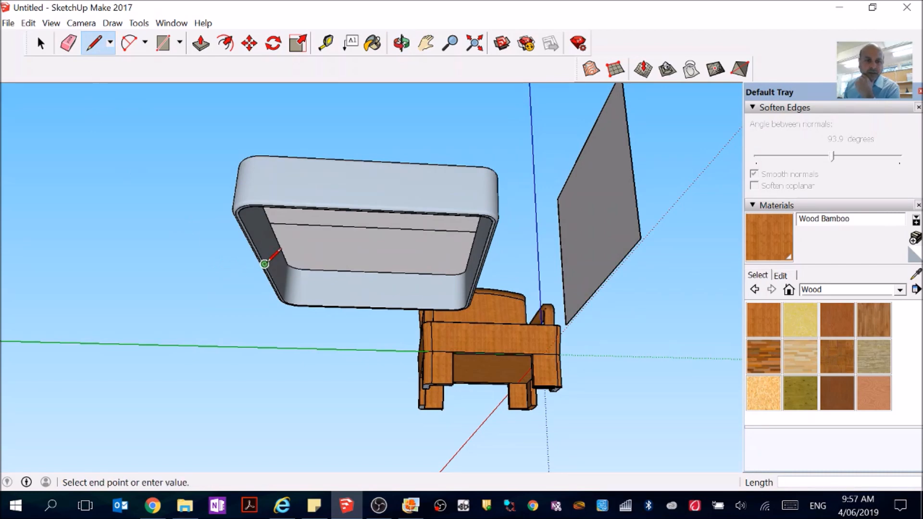
click(479, 269)
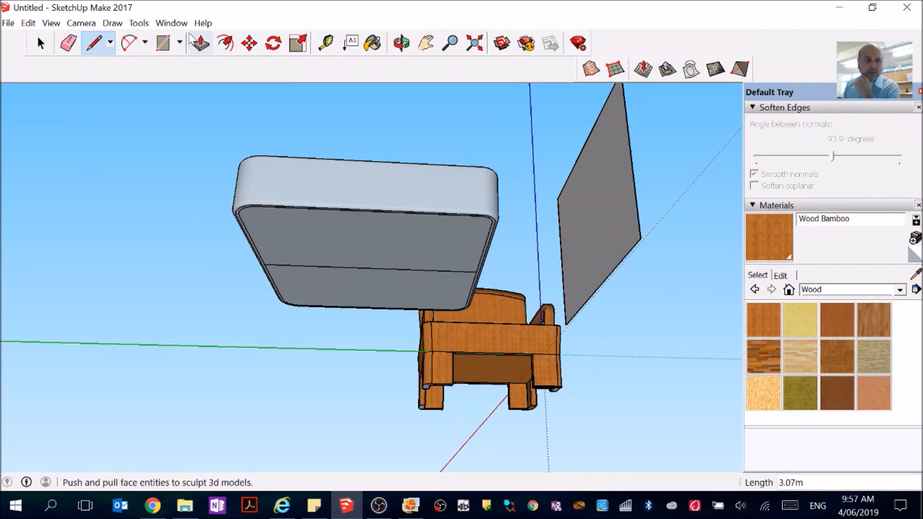
Step: Erase the dividing lines across the cushion's underside and upper face
click(68, 44)
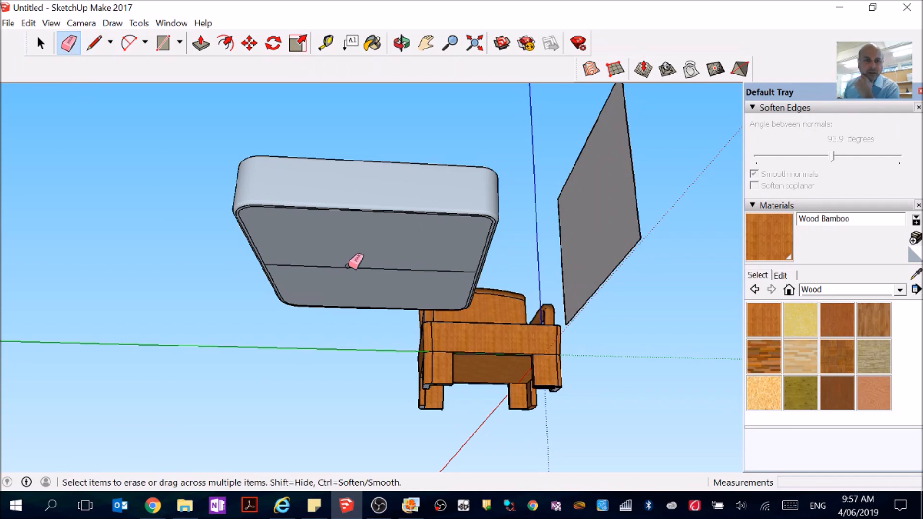
click(401, 44)
drag(404, 202, 357, 309)
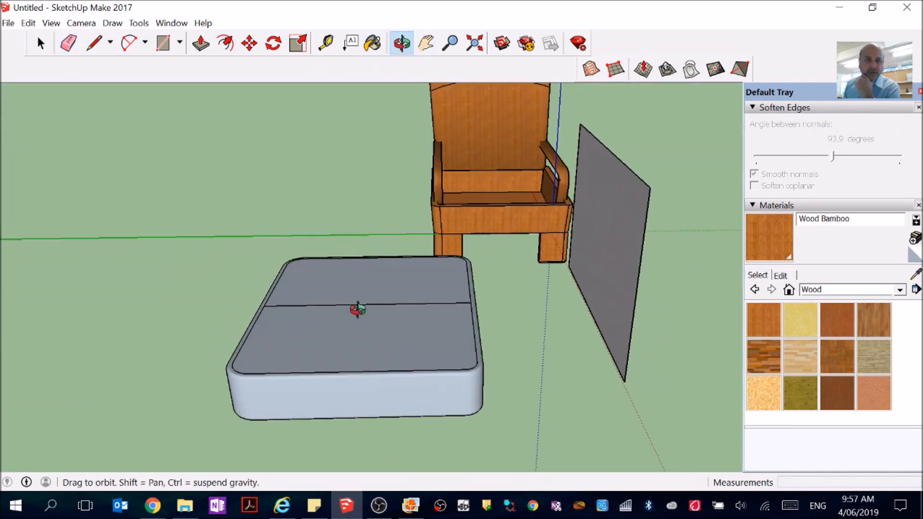
click(68, 43)
click(389, 304)
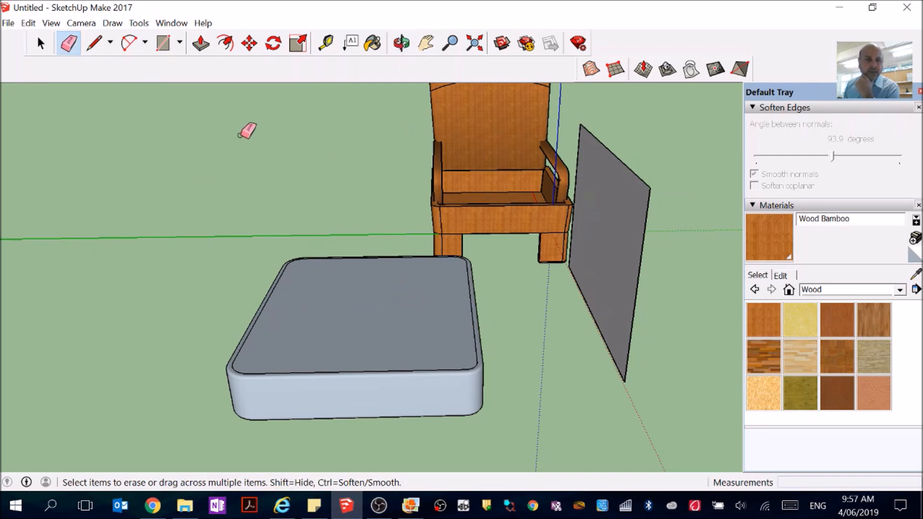
Step: From the top view, select the whole cushion and soften its edges at 180 degrees with Soften coplanar enabled
click(80, 23)
mouse_move(41, 67)
click(209, 68)
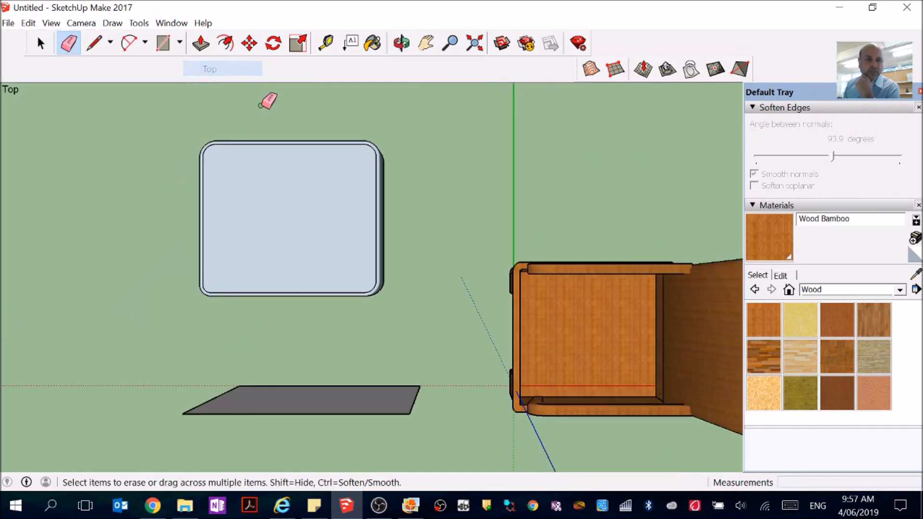
click(41, 44)
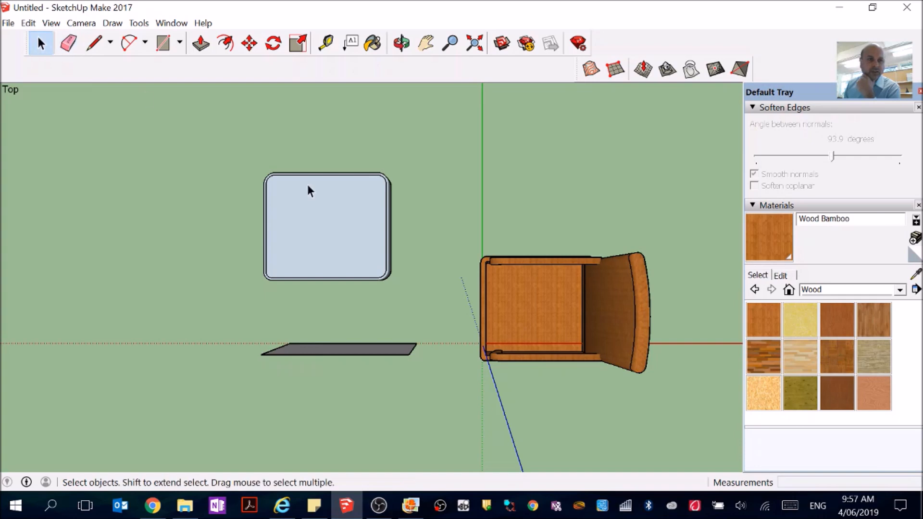
drag(250, 153, 432, 315)
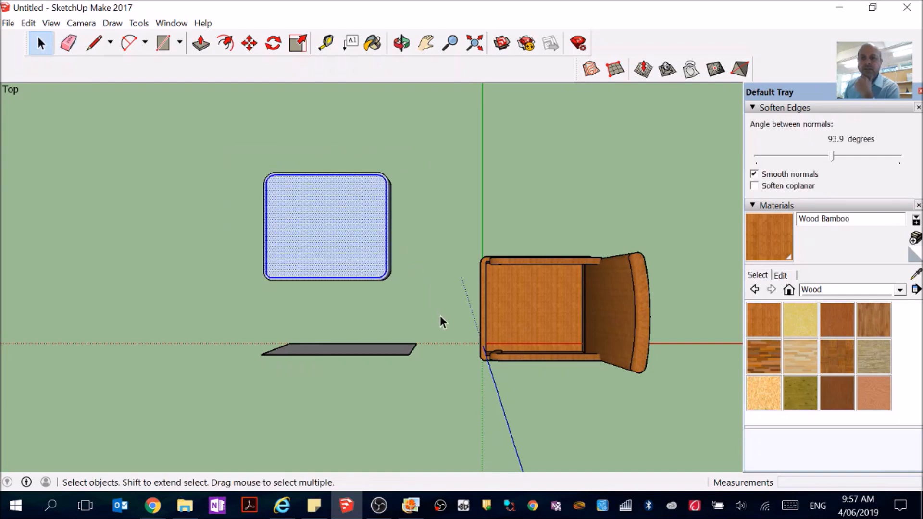
right_click(339, 217)
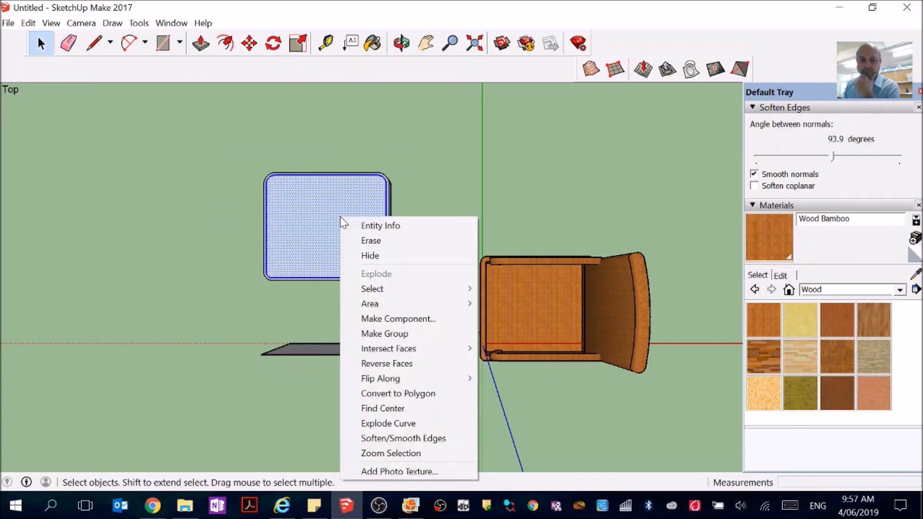
click(414, 438)
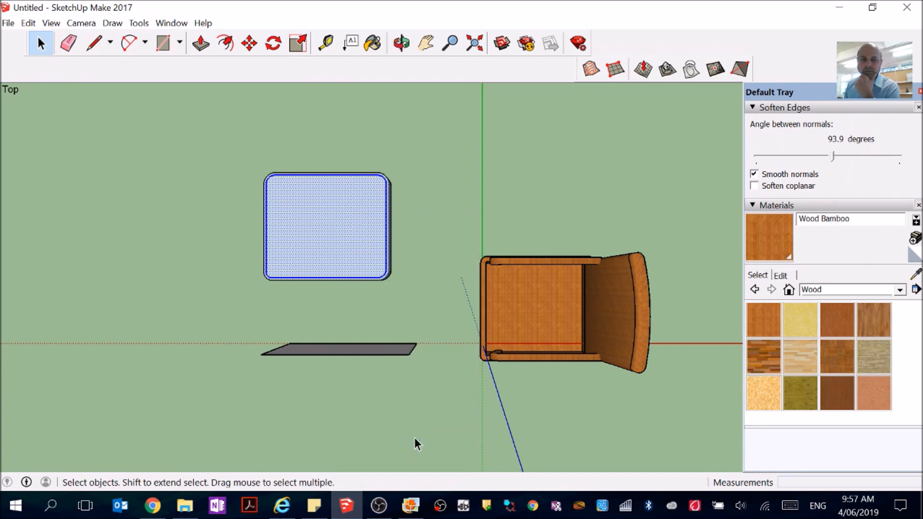
drag(833, 155, 857, 157)
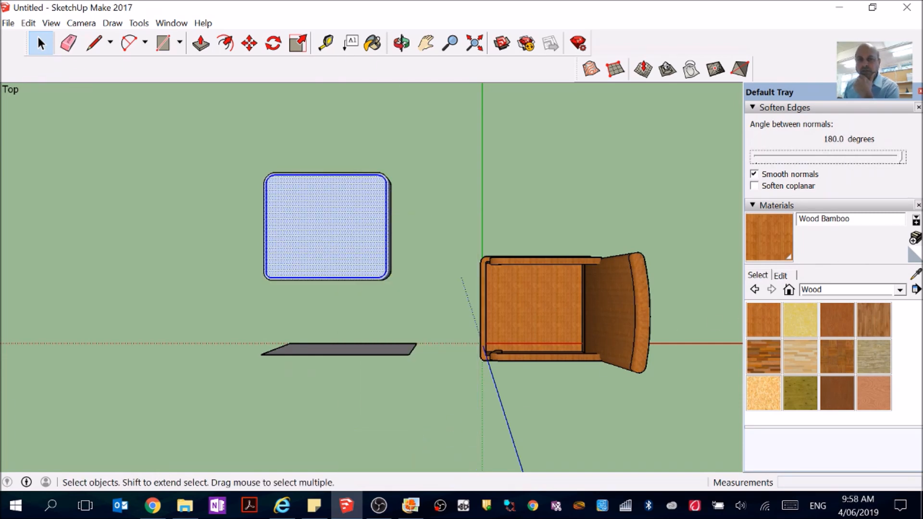
click(754, 185)
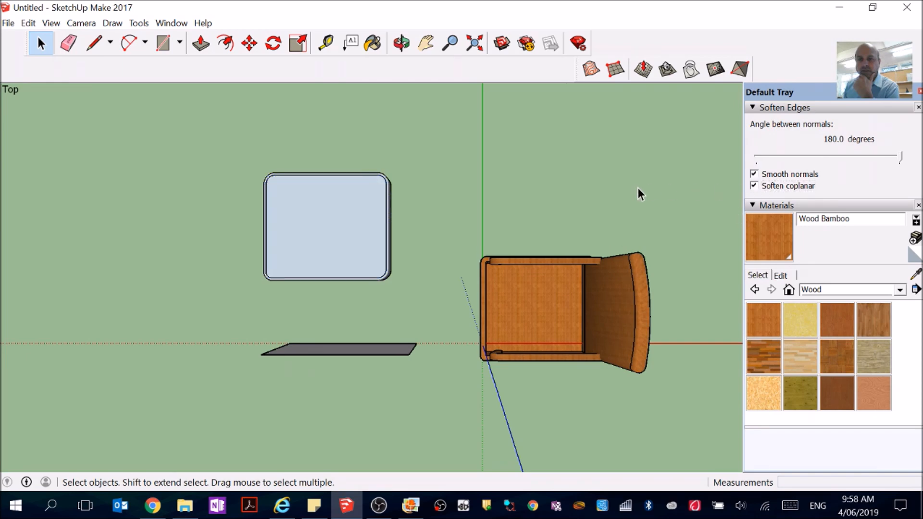
Step: Paint the cushion's upper face and sides with Fabric Linen from the carpet and fabric materials
click(899, 289)
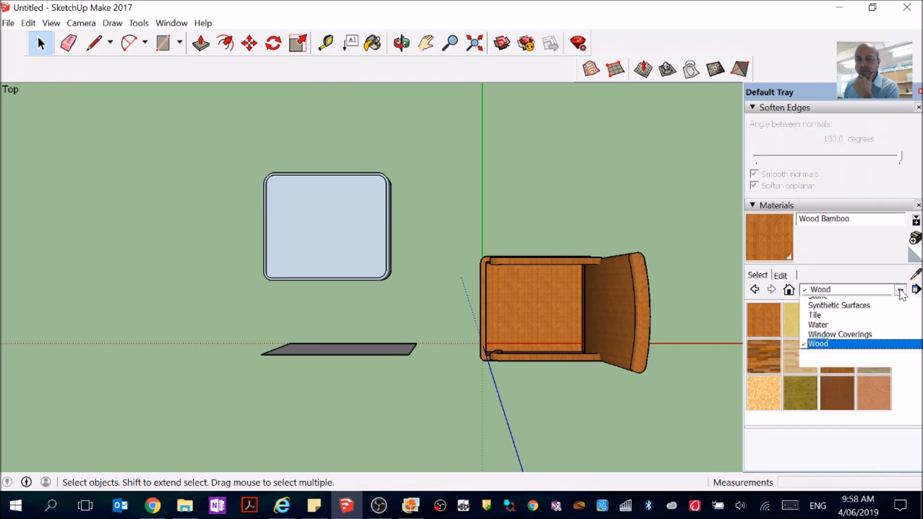
click(879, 354)
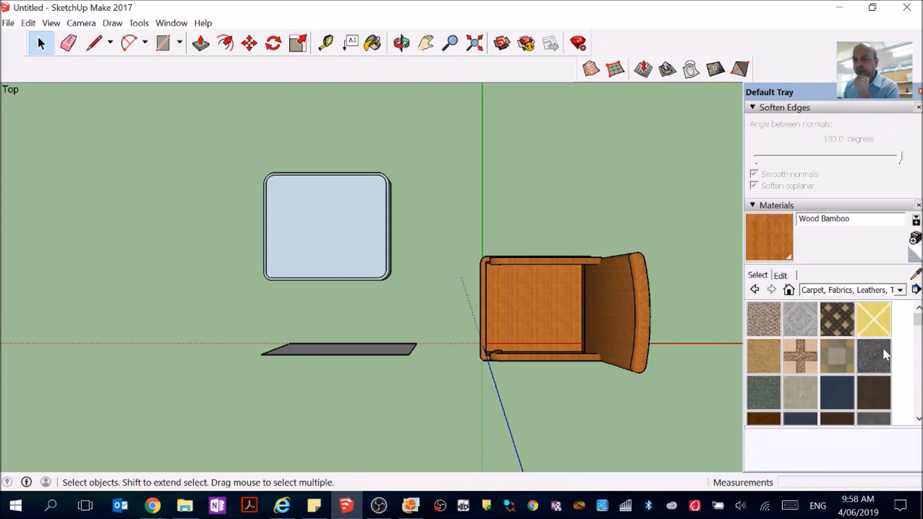
click(799, 395)
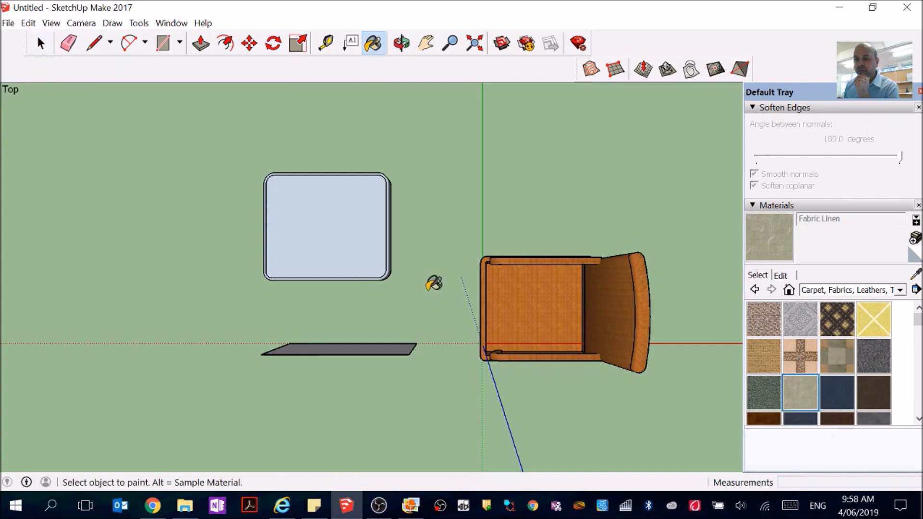
click(310, 207)
scroll(324, 197, up, 5)
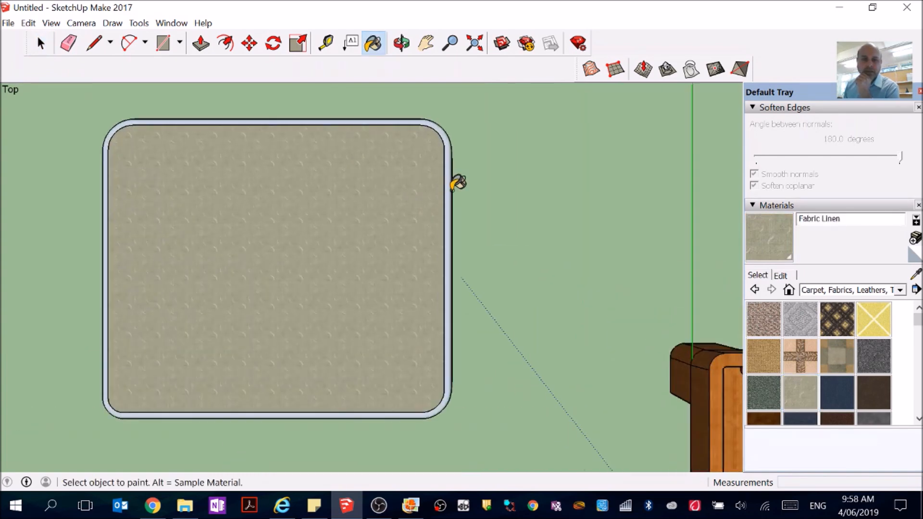
click(450, 182)
Step: Paint the cushion's underside with Fabric Linen
click(401, 43)
mouse_move(539, 245)
mouse_down()
mouse_move(398, 67)
mouse_move(305, 298)
mouse_move(495, 215)
mouse_move(733, 140)
mouse_move(717, 112)
mouse_up()
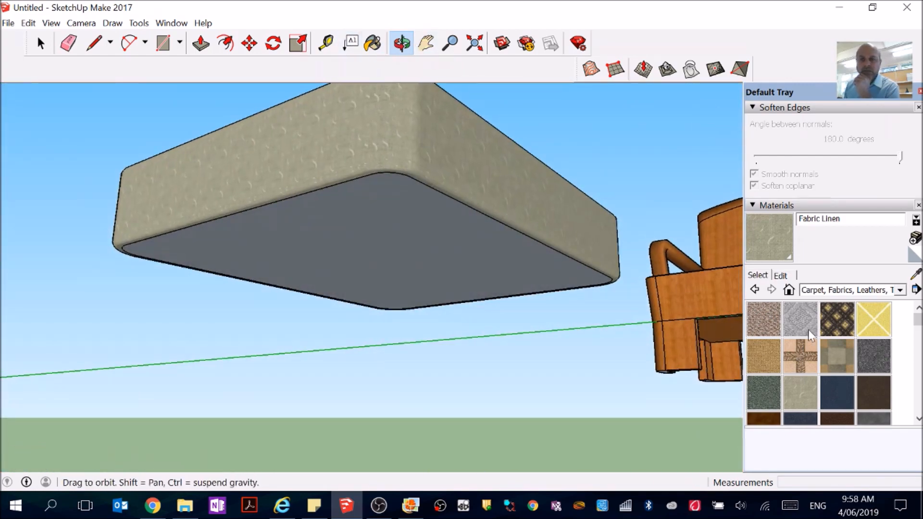
click(794, 390)
click(425, 243)
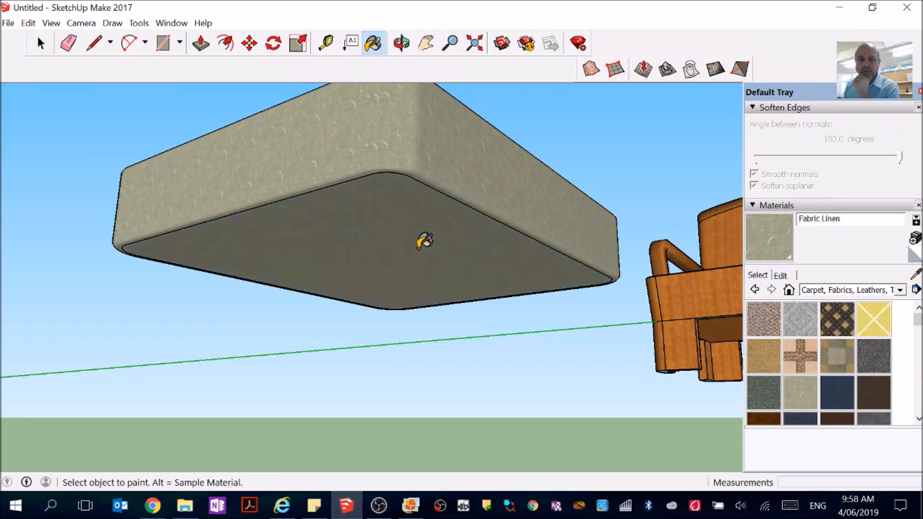
Step: Try Carpet Berber Pattern Gray on the cushion's sides and upper face
click(801, 318)
click(460, 175)
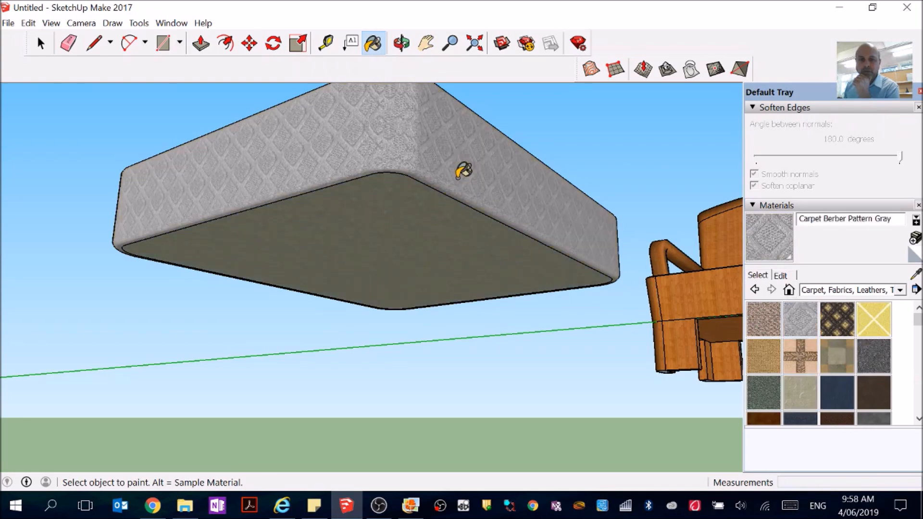
click(401, 43)
drag(413, 144, 656, 370)
click(806, 316)
click(367, 220)
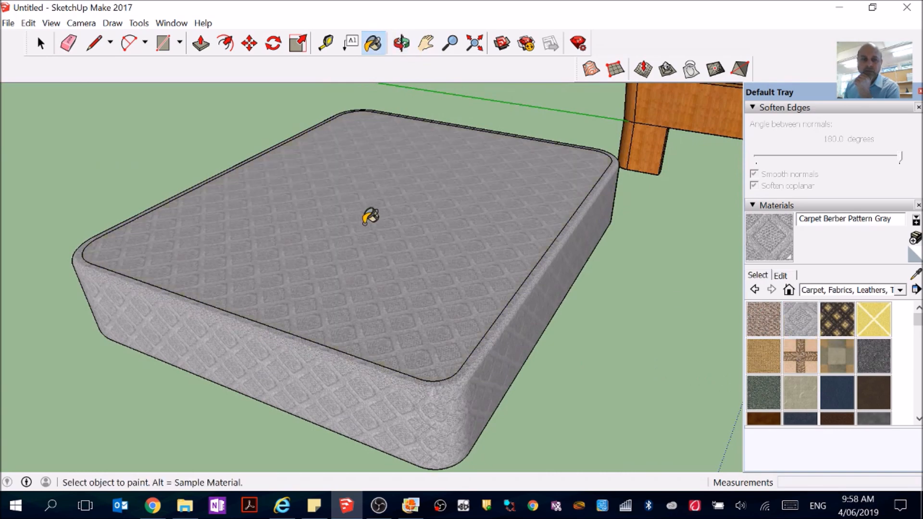
scroll(384, 229, down, 8)
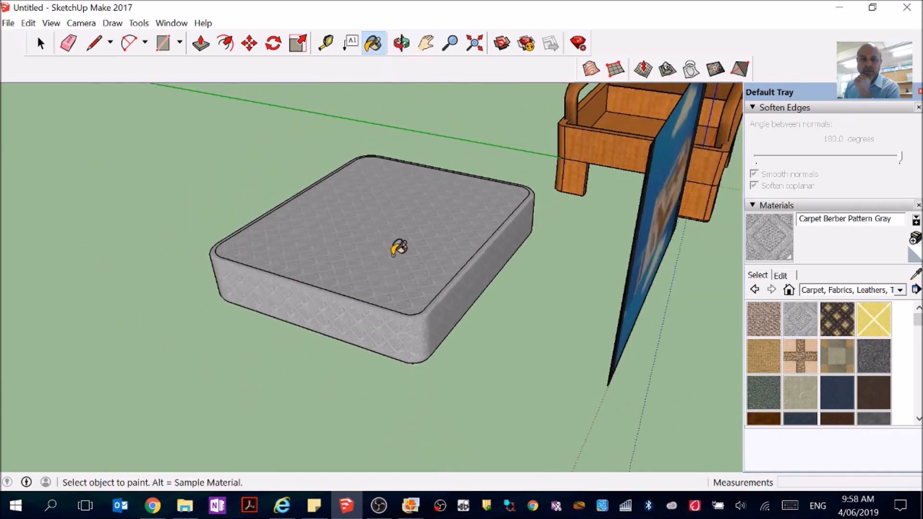
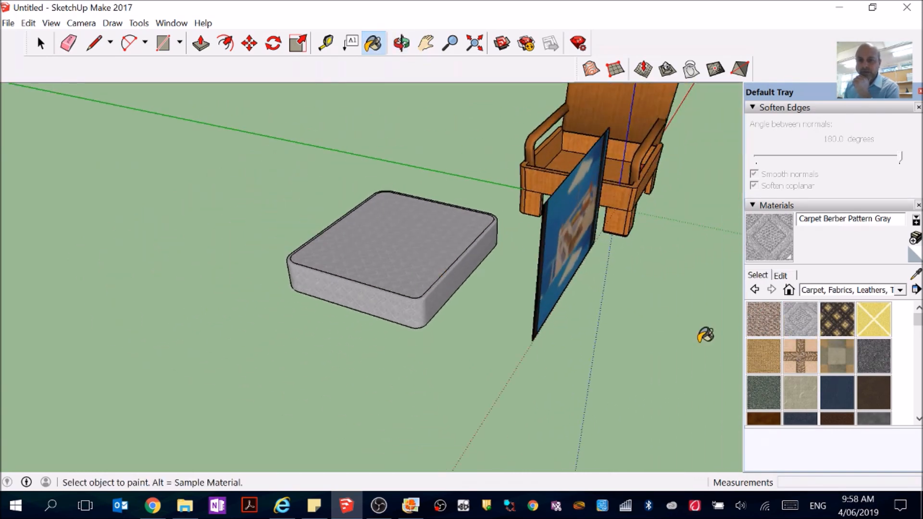
Step: Try Carpet Loop Pattern on the cushion's upper face and sides
click(761, 358)
click(413, 275)
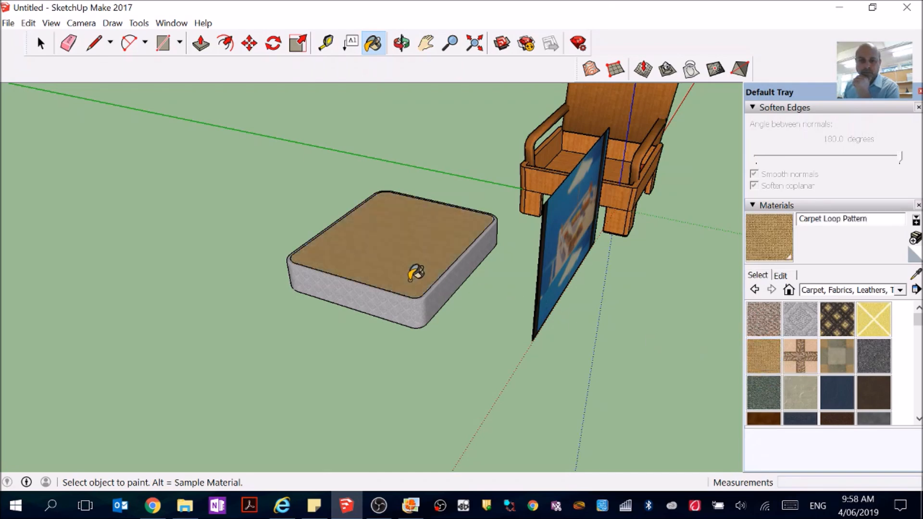
click(435, 288)
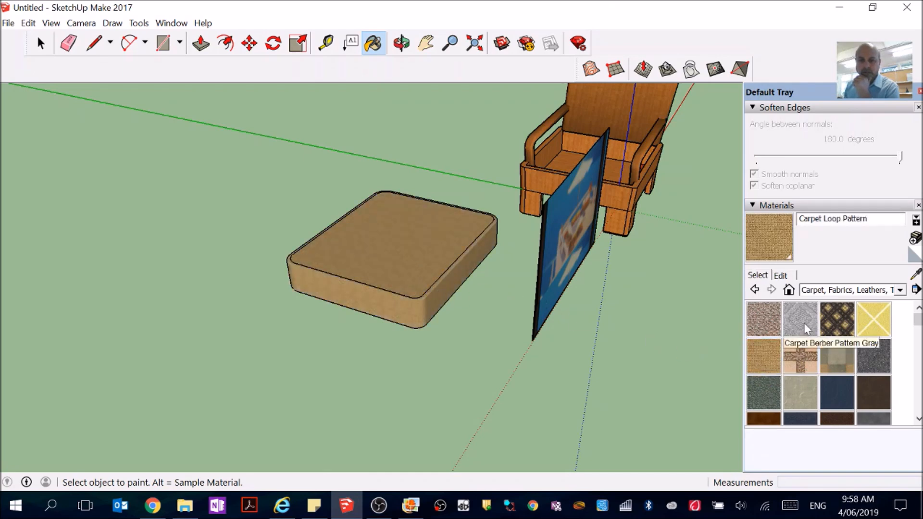
Step: Repaint the cushion's upper face and sides with Fabric Linen
click(797, 387)
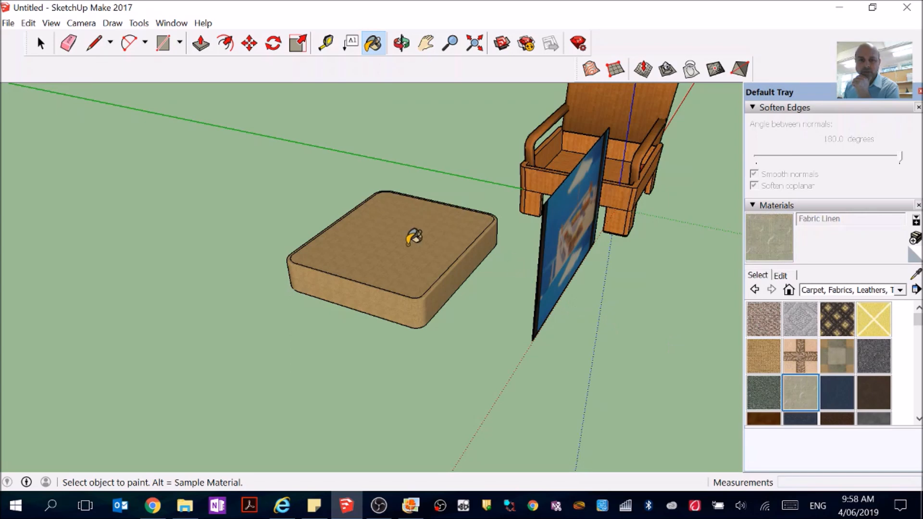
click(398, 287)
click(401, 298)
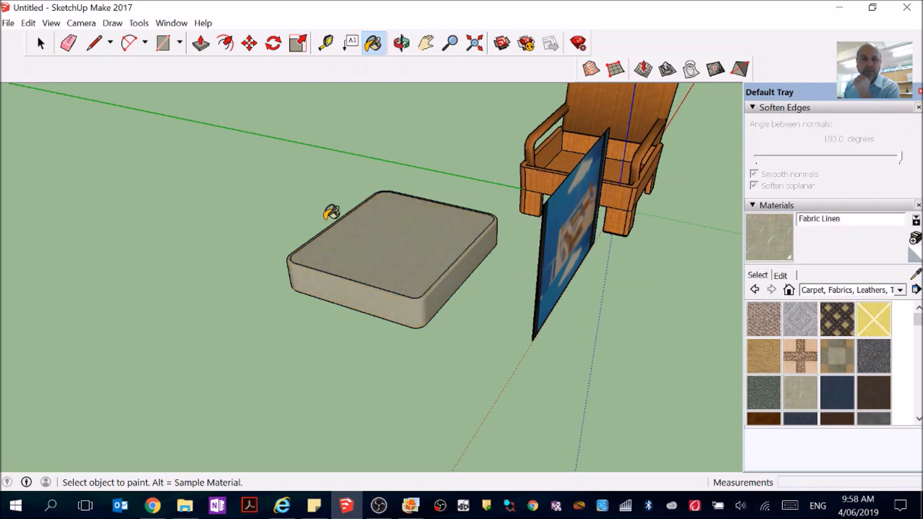
Step: Select the entire cushion and make it a component with the default settings
scroll(426, 223, up, 2)
click(40, 43)
drag(200, 126, 529, 381)
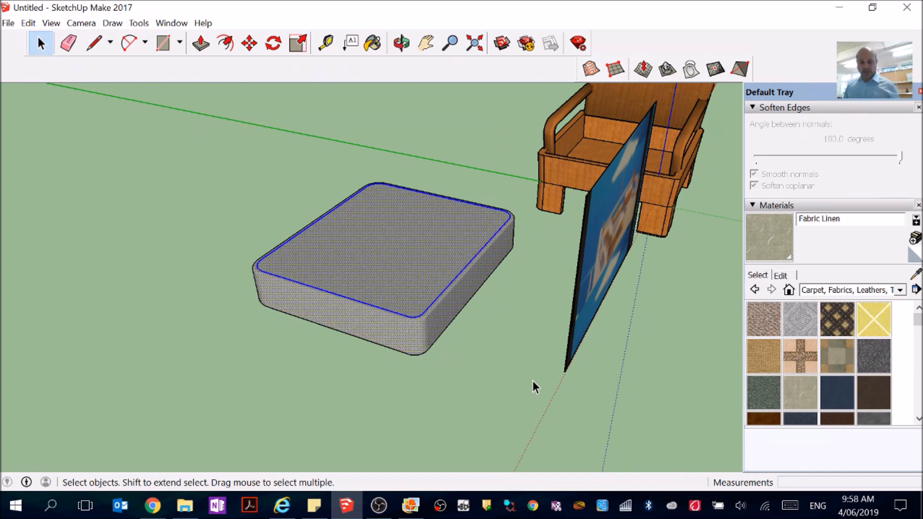
key(g)
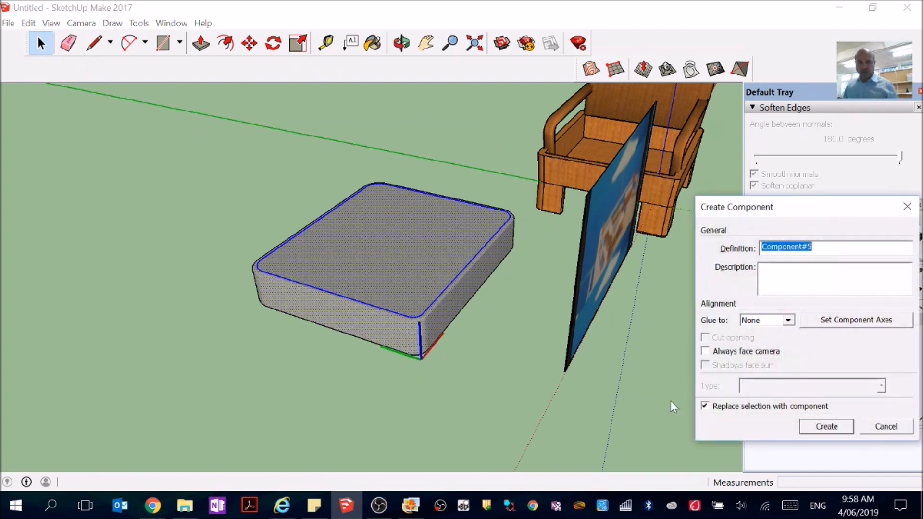
click(812, 430)
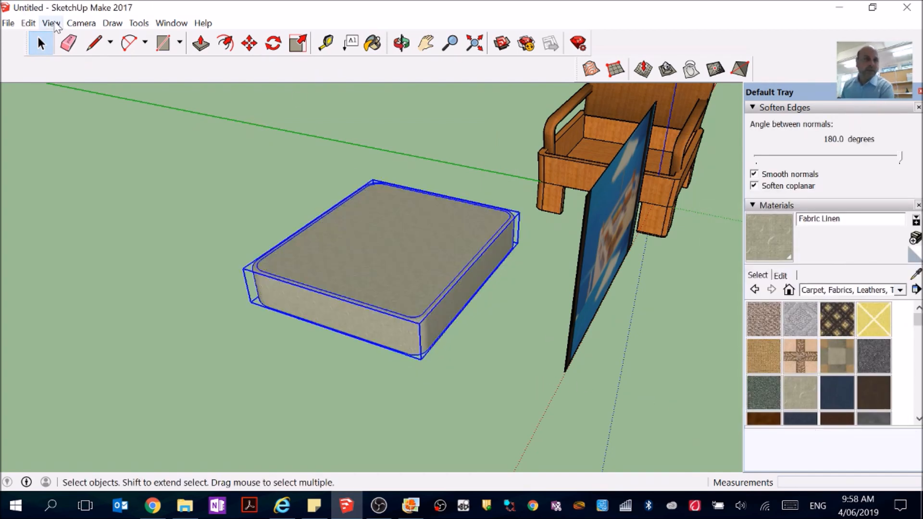
Step: In the top view, move the cushion component from beside the chair onto the chair's seat
click(88, 25)
mouse_move(96, 69)
click(204, 69)
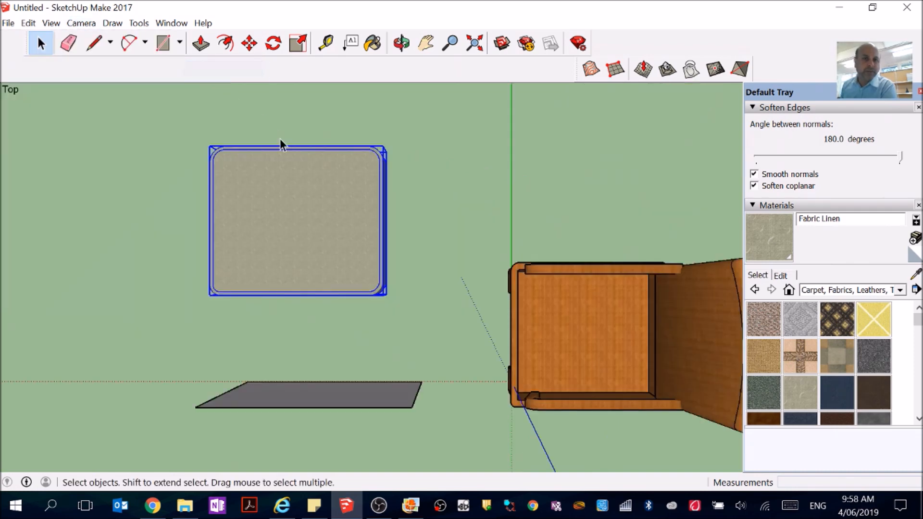
key(m)
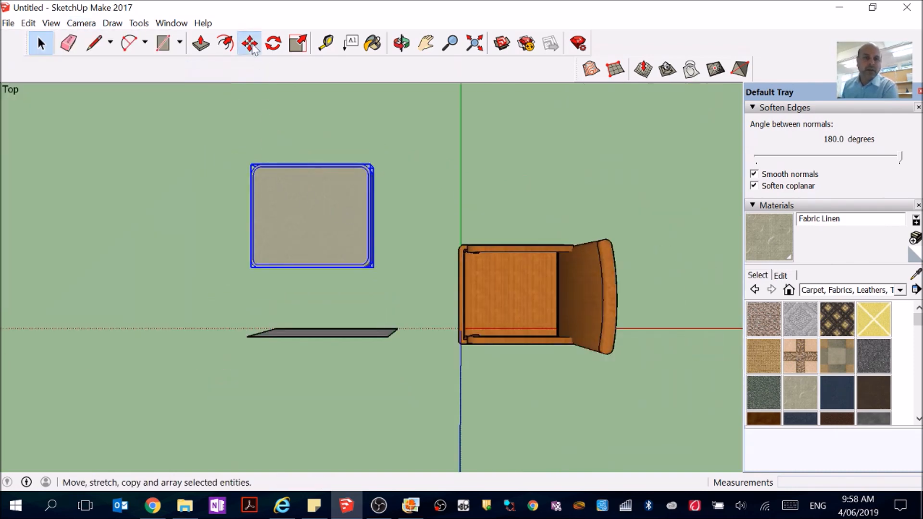
click(249, 43)
click(313, 207)
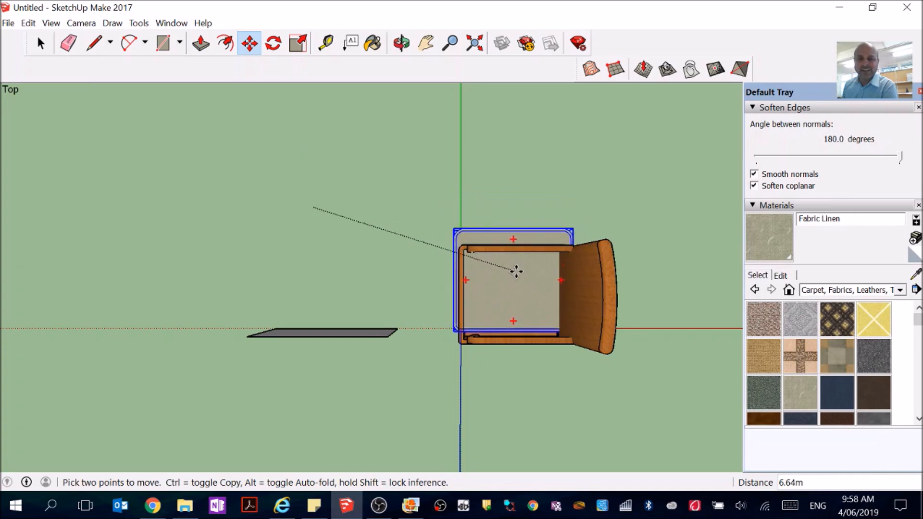
click(515, 282)
Step: Scale the cushion down slightly from its upper front corner to fit inside the chair's seat frame
click(402, 45)
drag(601, 358, 579, 358)
drag(565, 253, 598, 275)
key(s)
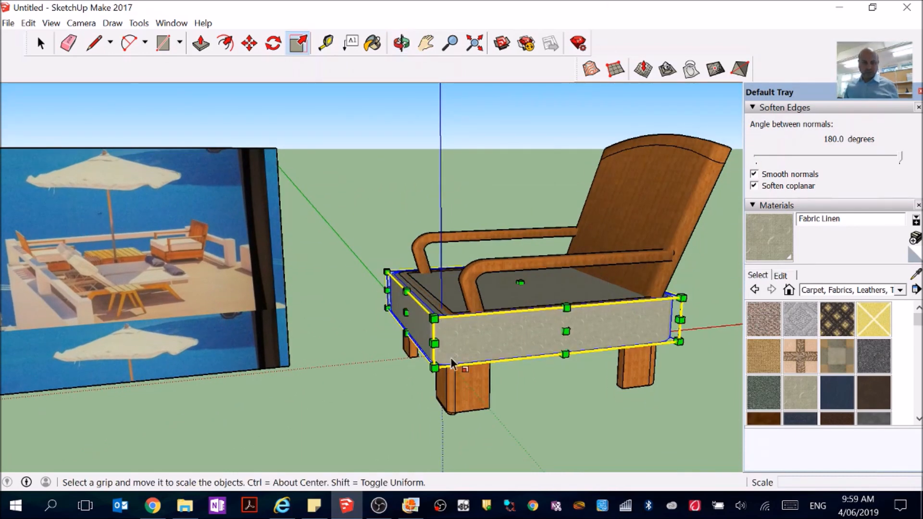
drag(433, 318, 450, 314)
Step: Move the cushion straight up so it sits above the chair's seat frame between the armrests
click(402, 43)
drag(519, 278, 551, 270)
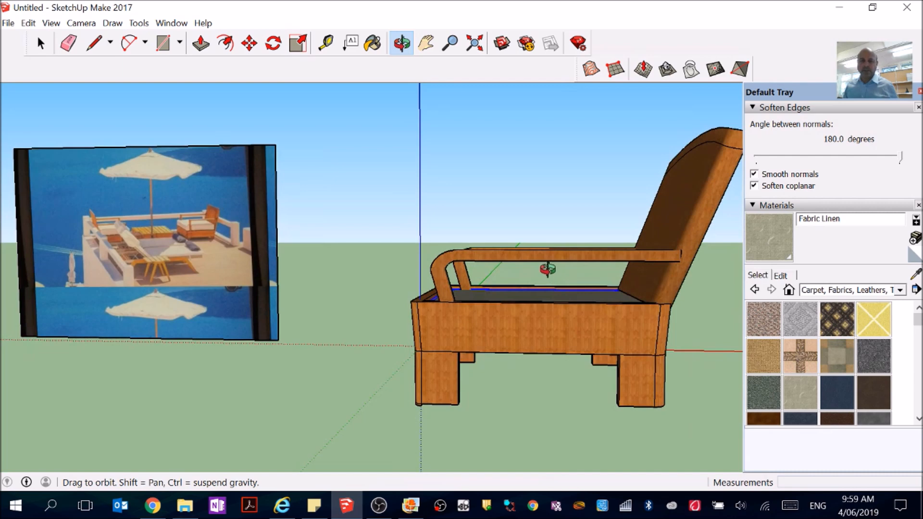
click(249, 44)
click(541, 332)
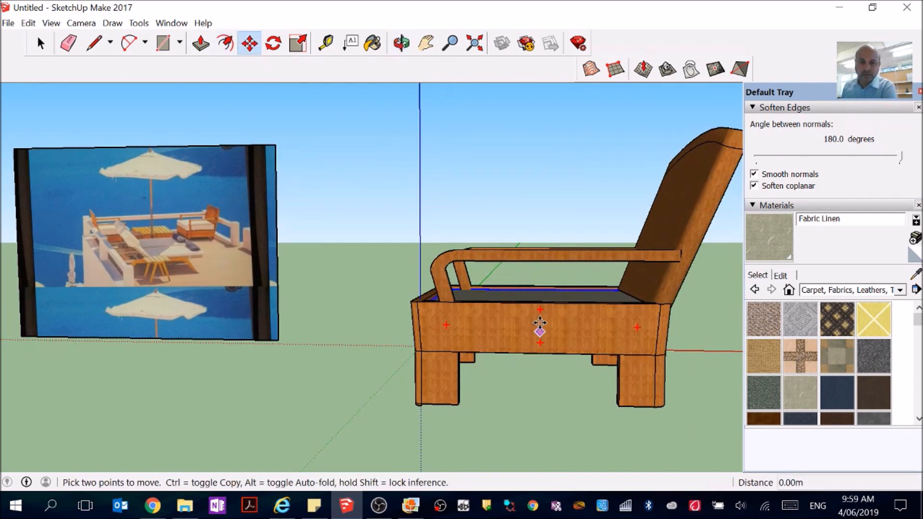
click(540, 294)
Step: Adjust the cushion's height so its sides stand above the seat frame's upper rim and below the armrests
click(402, 43)
drag(394, 207, 554, 260)
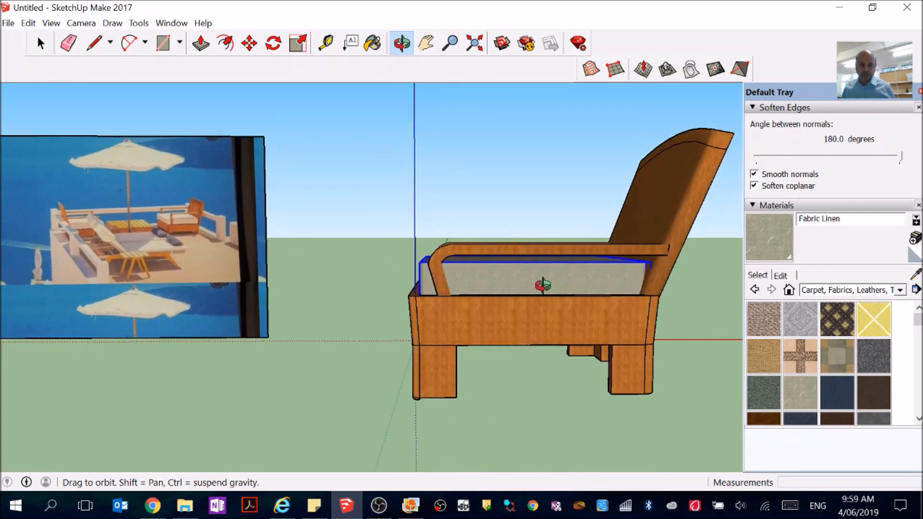
click(249, 43)
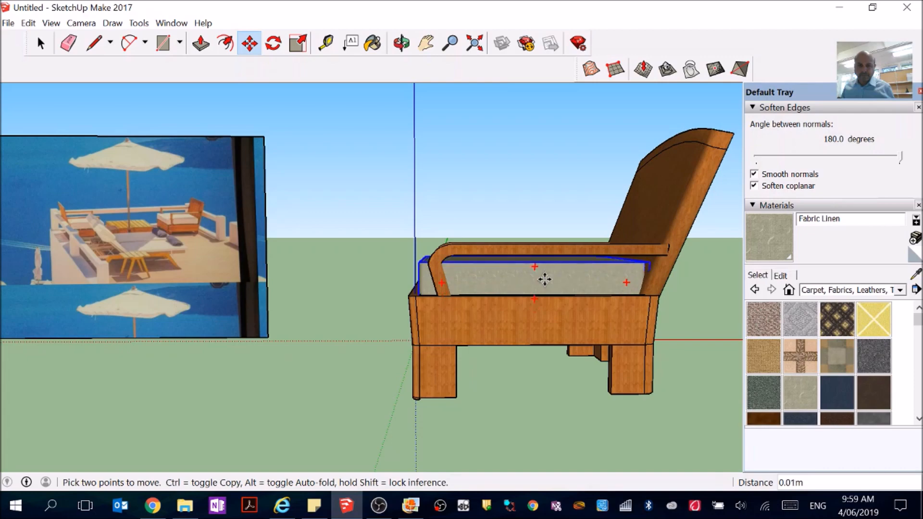
Step: Scale the cushion to 1.03 along the red axis so it extends towards the backrest
click(401, 43)
drag(539, 139, 456, 141)
scroll(524, 209, up, 3)
drag(553, 244, 586, 329)
key(s)
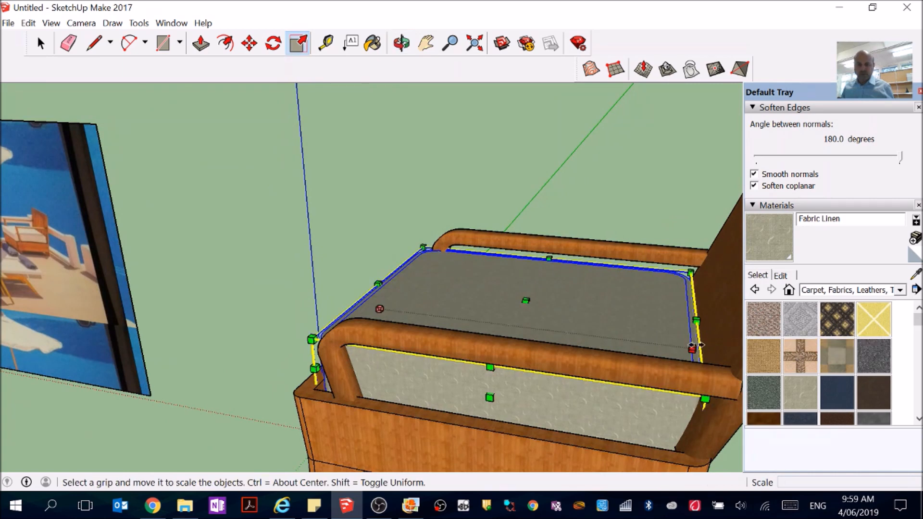
drag(692, 345, 704, 343)
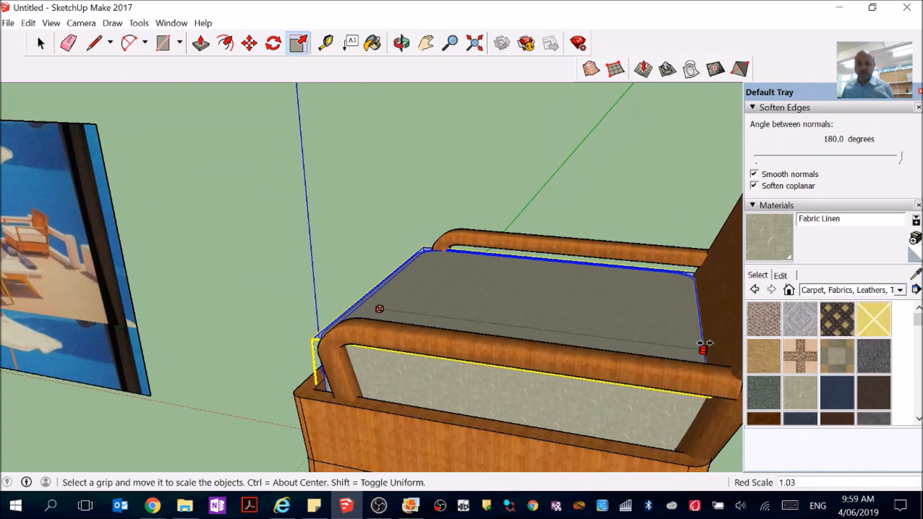
click(702, 343)
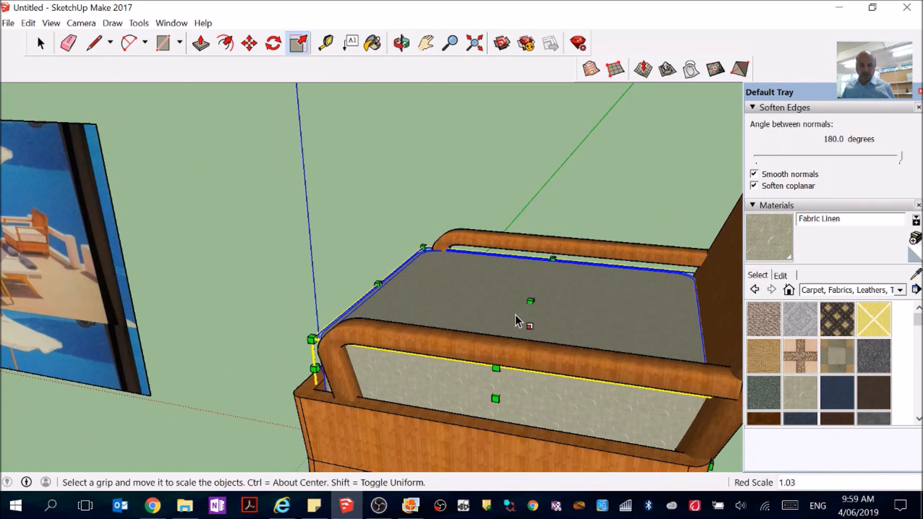
drag(530, 300, 536, 314)
Step: Select one armrest and scale it upwards to 1.17 along the blue axis to raise it above the cushion
click(401, 43)
drag(480, 346, 412, 244)
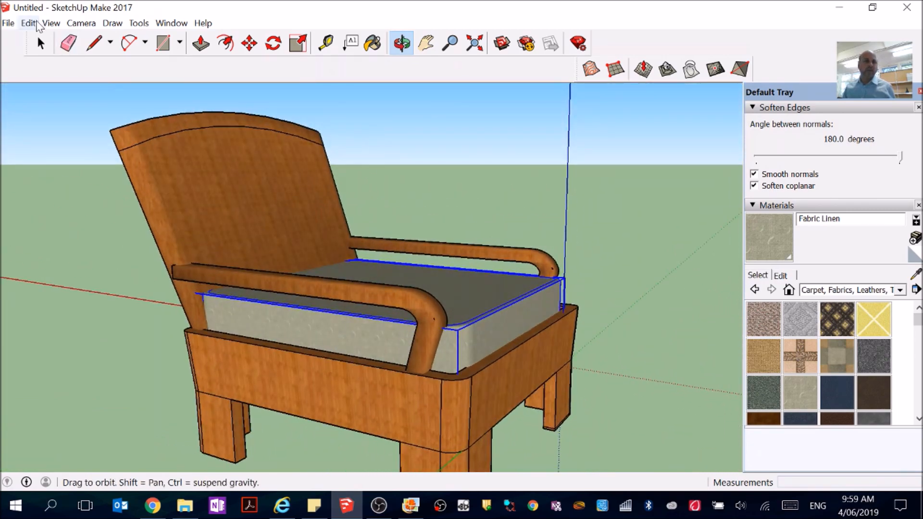
click(40, 43)
click(35, 88)
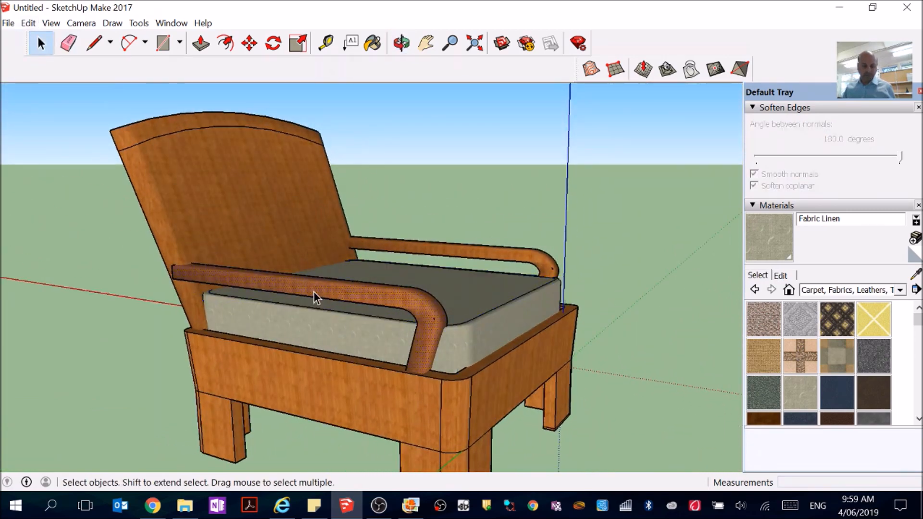
key(s)
drag(296, 274, 296, 260)
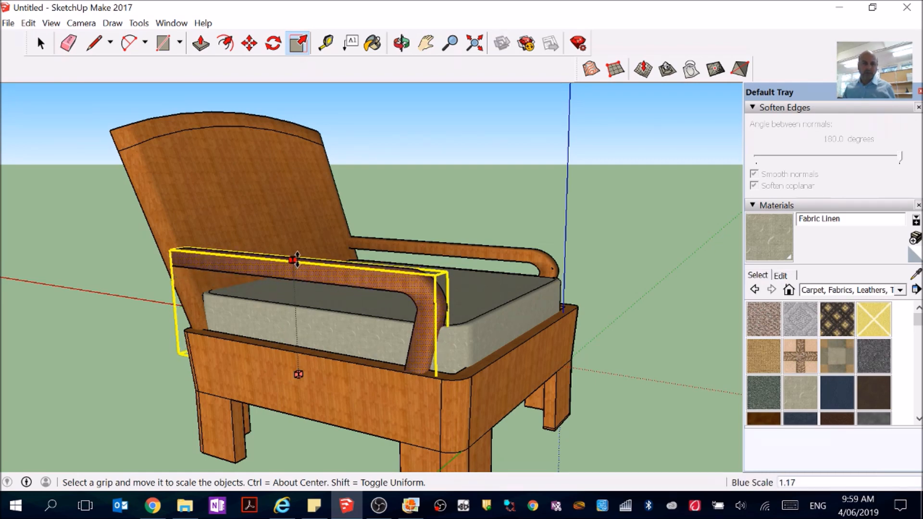
drag(296, 260, 296, 260)
Step: Scale the opposite armrest upwards along the blue axis to match the raised one
click(402, 43)
drag(365, 250, 202, 178)
click(40, 42)
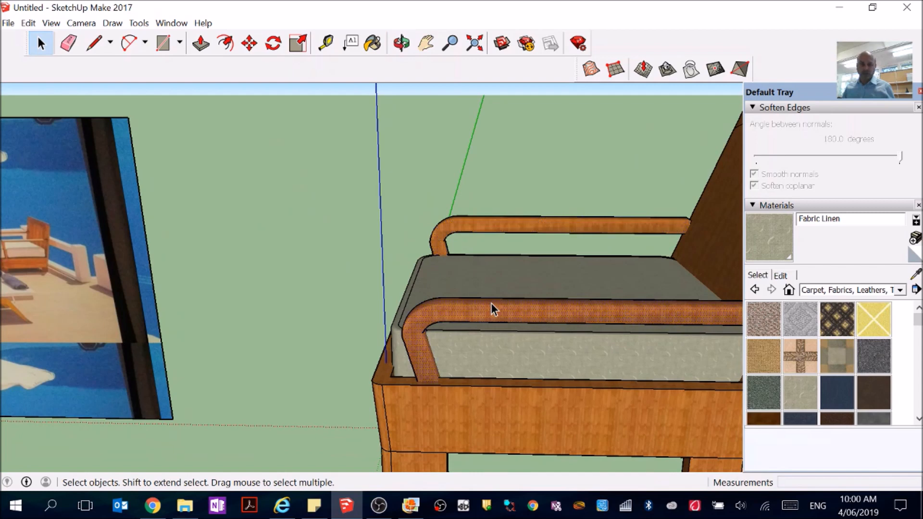
key(s)
drag(597, 299, 598, 289)
scroll(454, 328, down, 4)
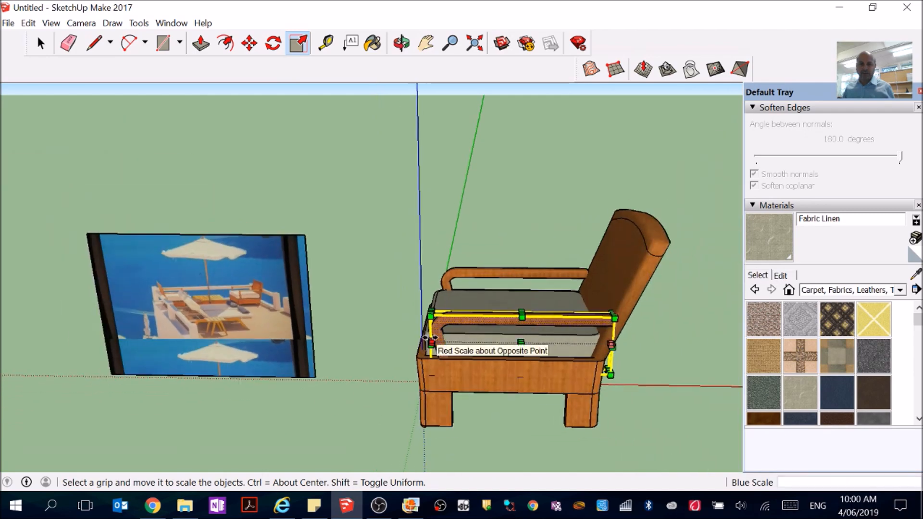
click(40, 43)
Step: In the top view, select the whole chair with its cushion and make it a single component with the default settings
scroll(481, 263, down, 2)
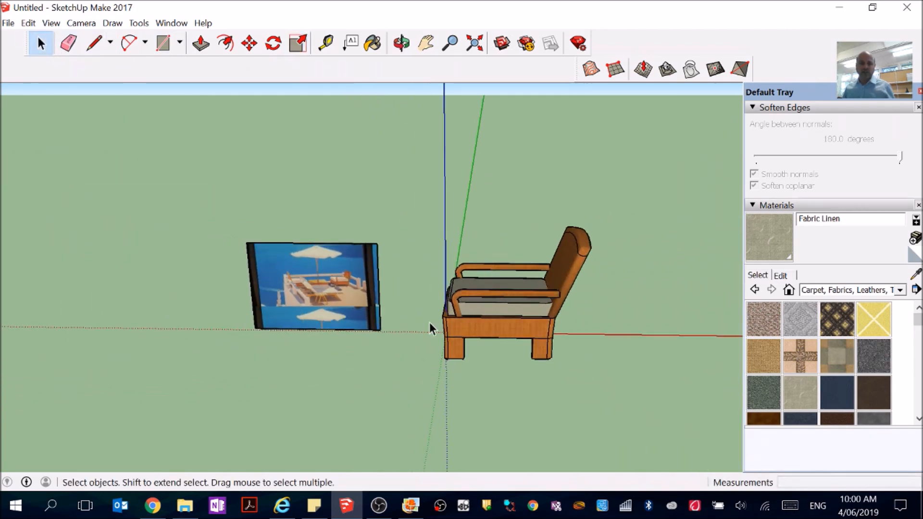
scroll(473, 315, up, 1)
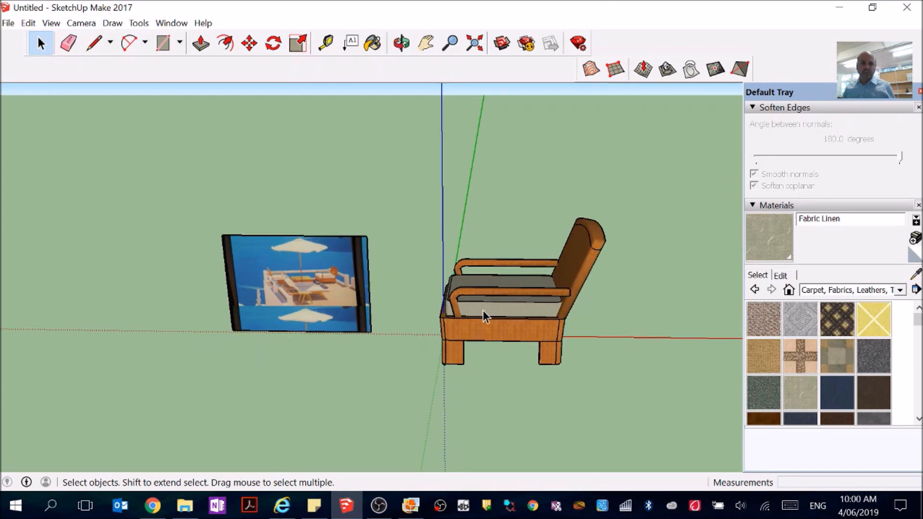
scroll(547, 316, down, 3)
scroll(486, 298, up, 2)
scroll(546, 302, down, 3)
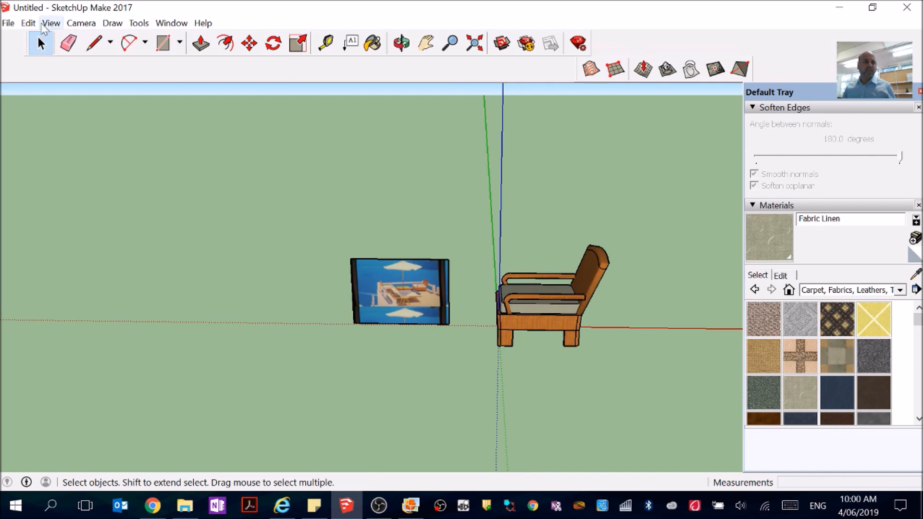
click(81, 23)
mouse_move(116, 68)
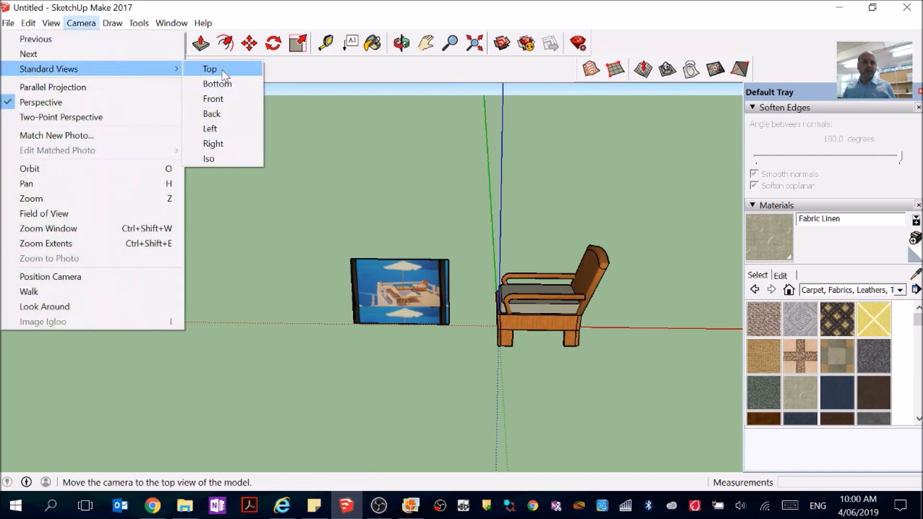
click(223, 72)
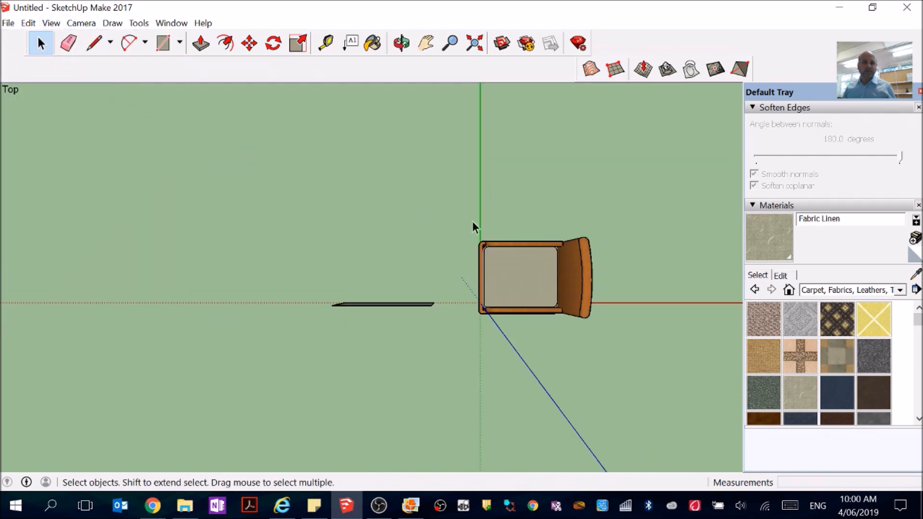
drag(468, 201, 642, 367)
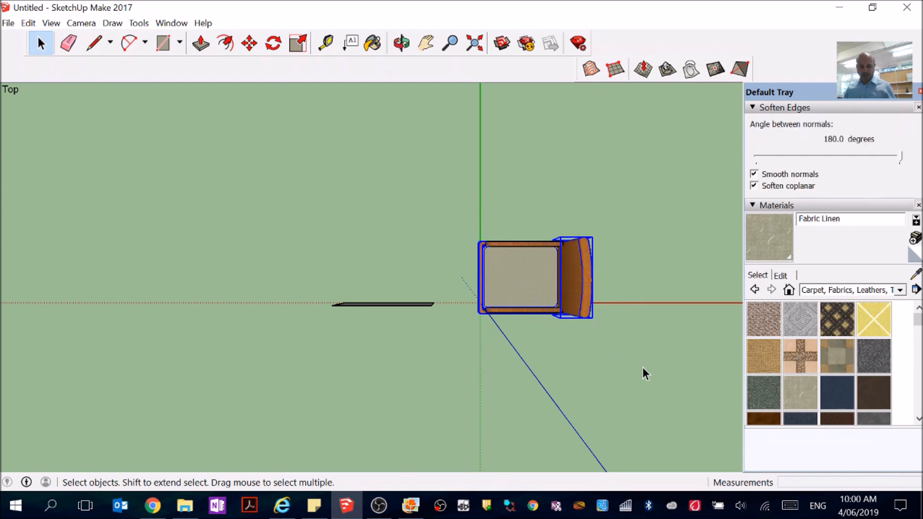
key(g)
click(827, 426)
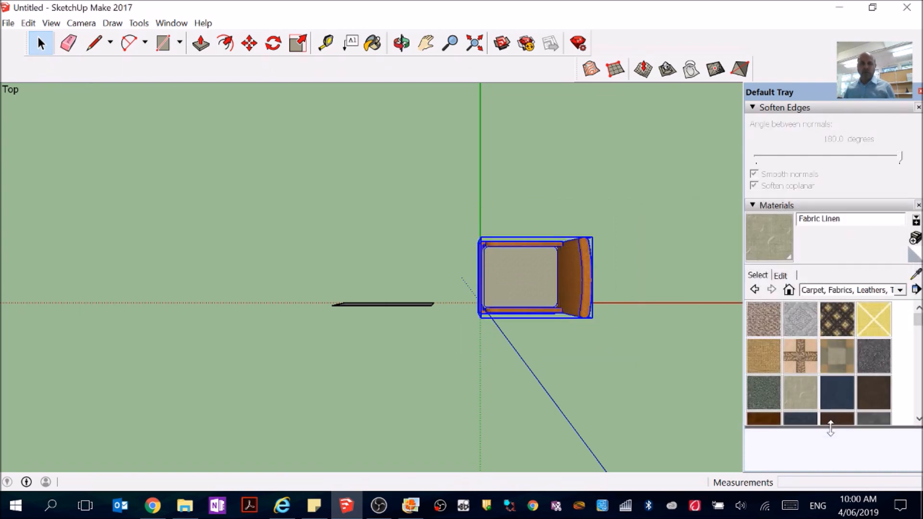
Step: Move the chair component about 5.50 m along the green axis, behind the reference photo
click(249, 43)
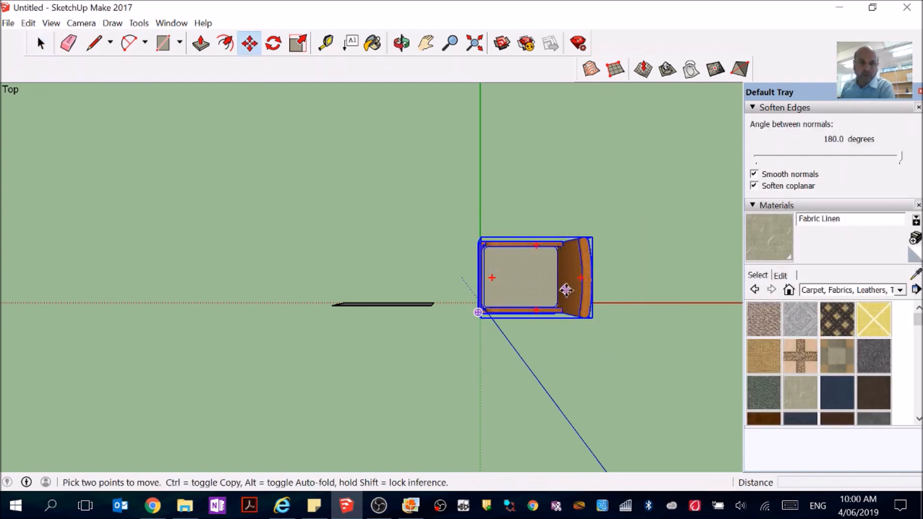
click(537, 290)
click(536, 163)
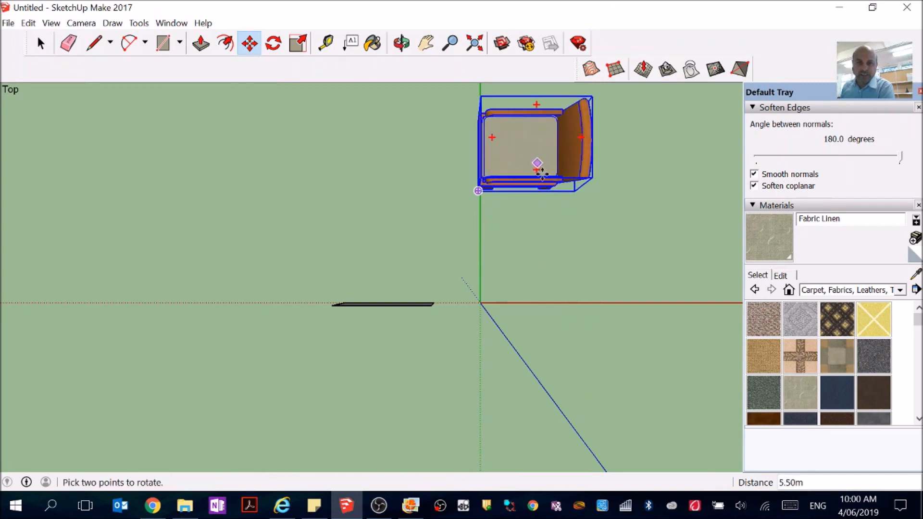
scroll(554, 335, down, 3)
scroll(526, 159, up, 2)
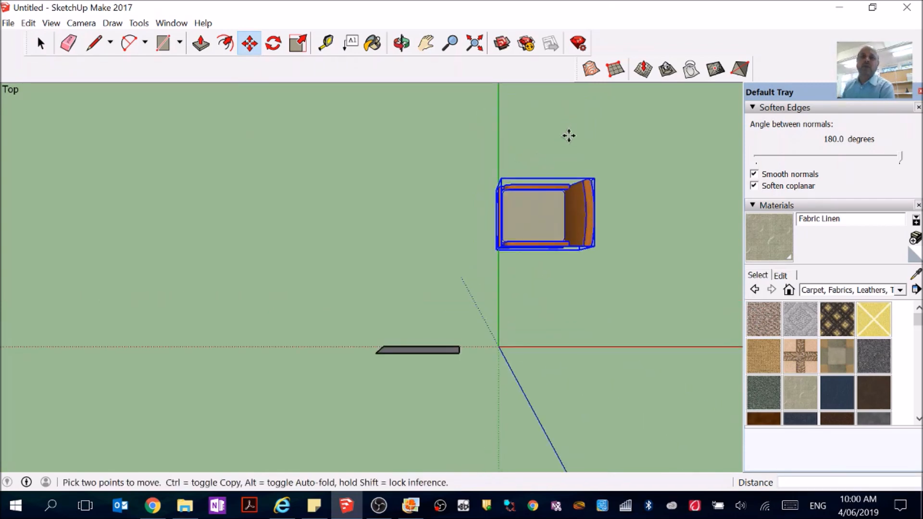
scroll(556, 163, up, 1)
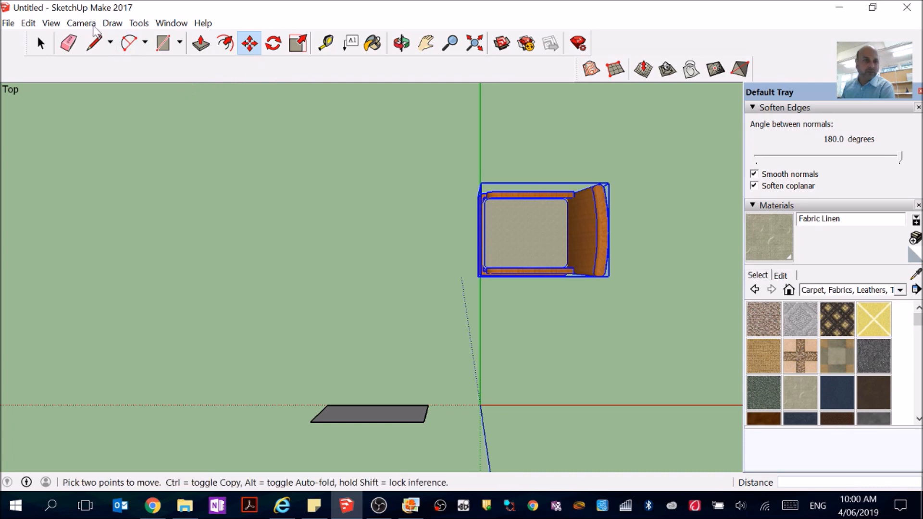
Step: Copy the chair component and paste the duplicate in place over the original
click(28, 23)
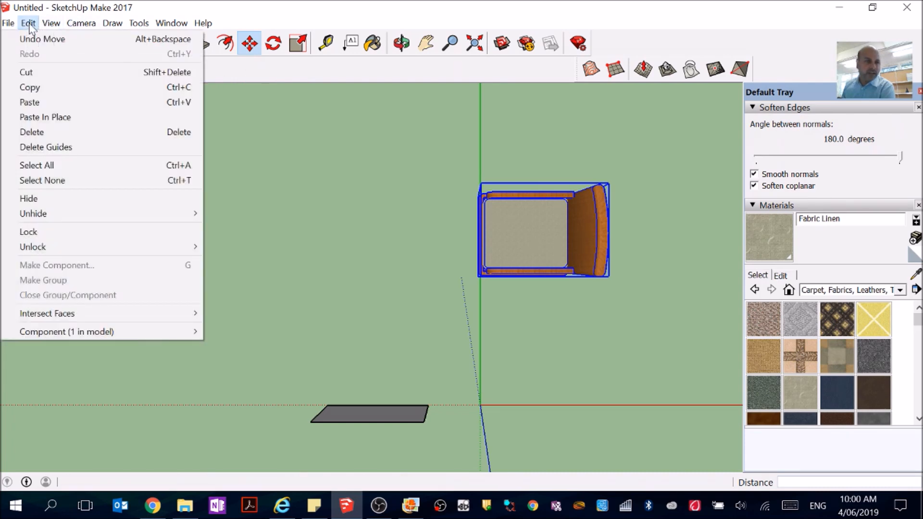
click(23, 88)
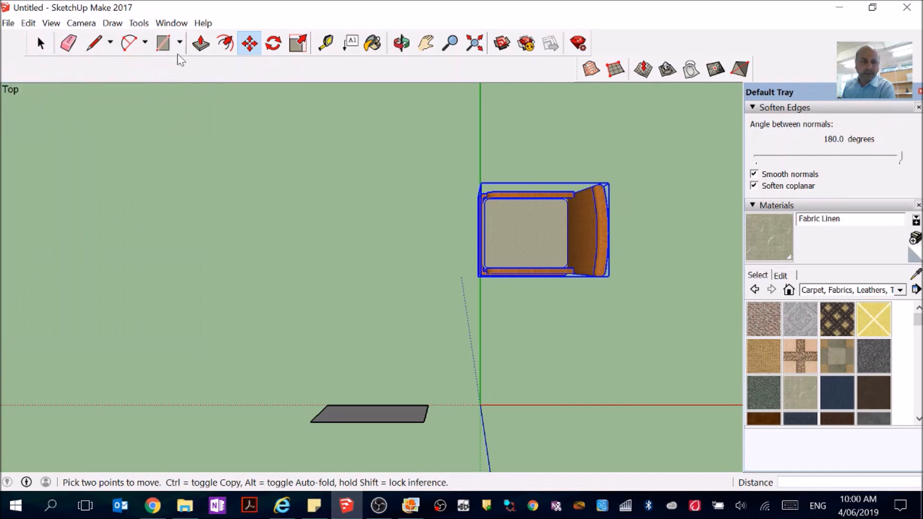
click(29, 23)
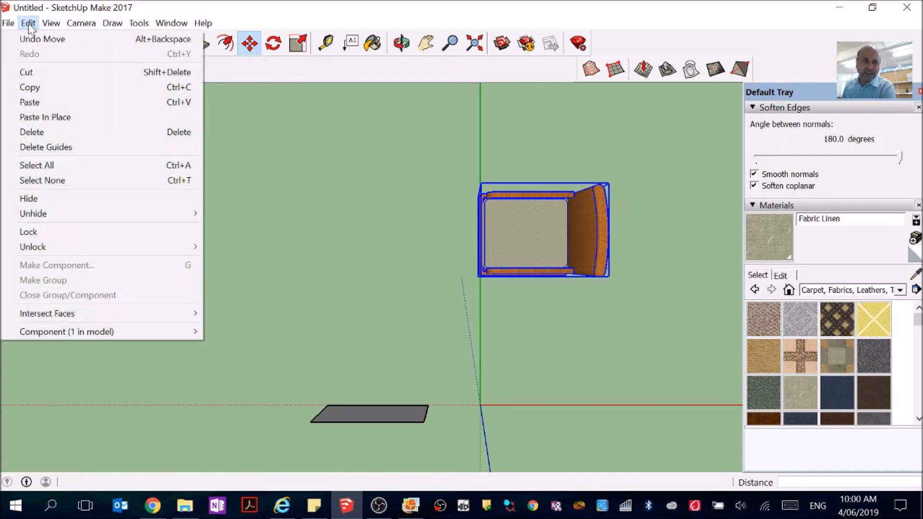
click(57, 120)
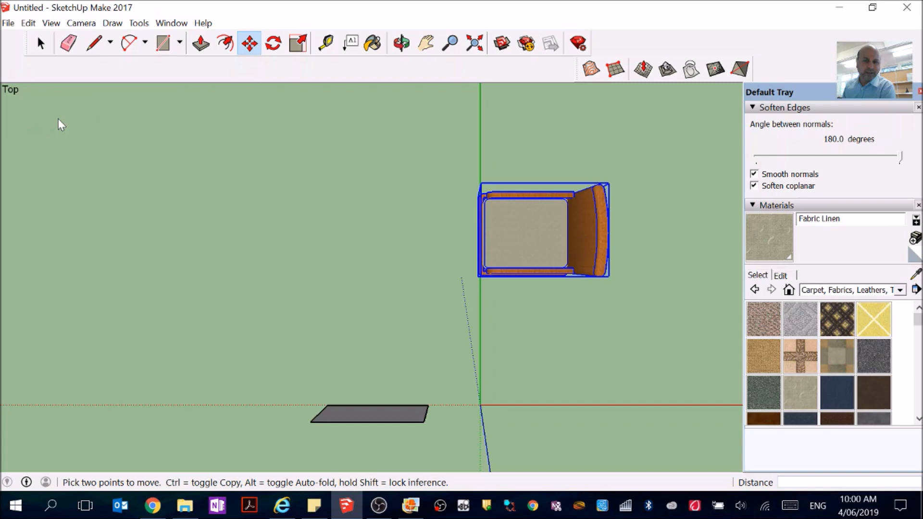
Step: Flip the pasted chair along the component's red axis and move it about 9.64 m along the red axis to face the original
right_click(523, 225)
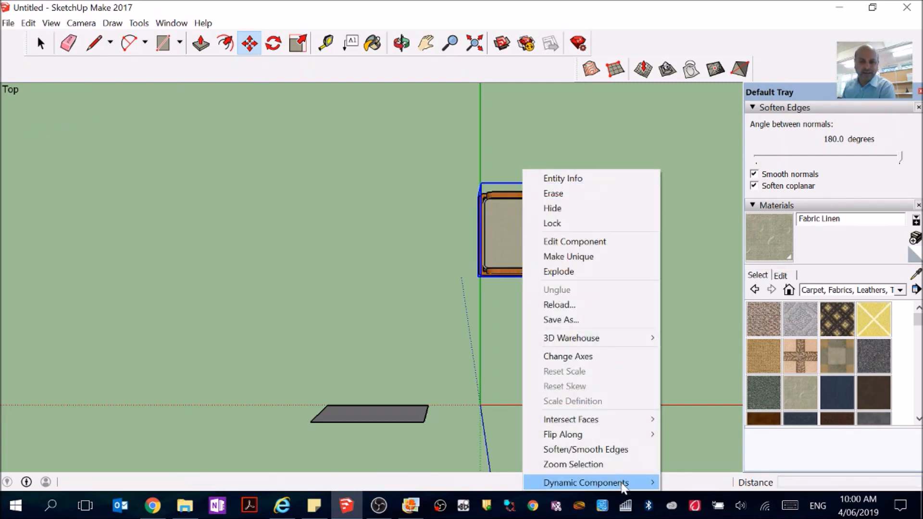
mouse_move(583, 434)
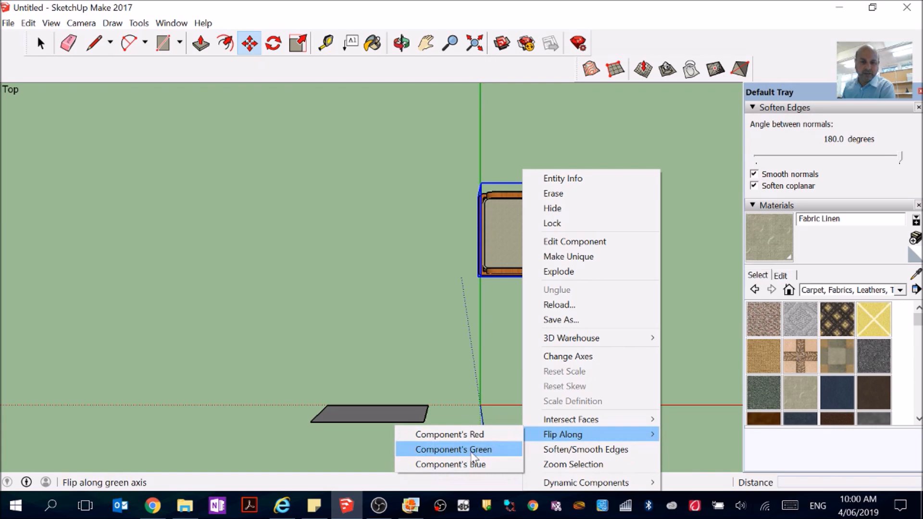
click(462, 434)
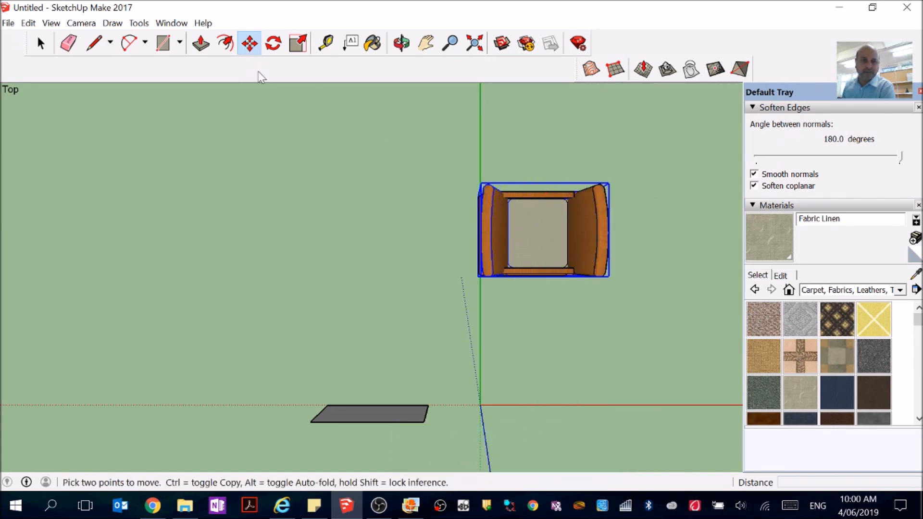
key(ctrl)
click(520, 225)
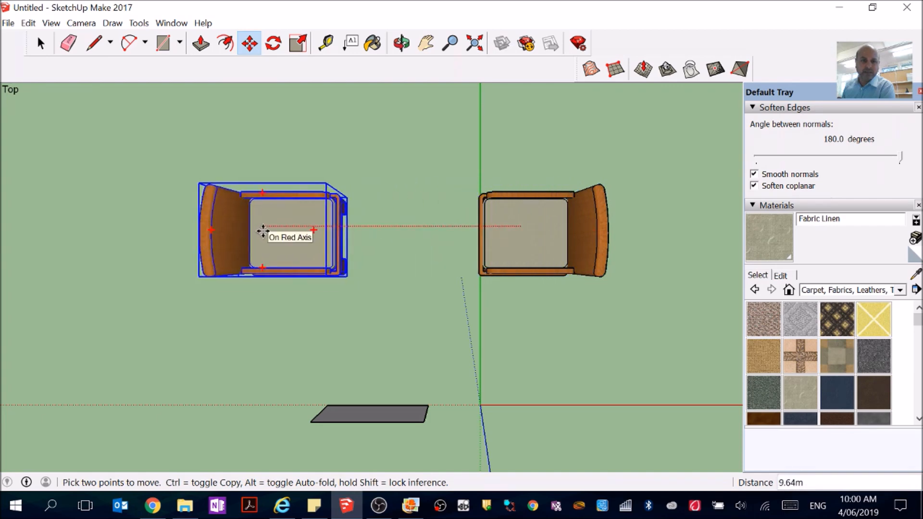
click(243, 231)
Step: Compare the two facing chairs with the reference photo and examine the tables and loungers shown between its chairs
click(401, 43)
drag(423, 168, 82, 352)
drag(435, 323, 365, 307)
scroll(534, 216, up, 8)
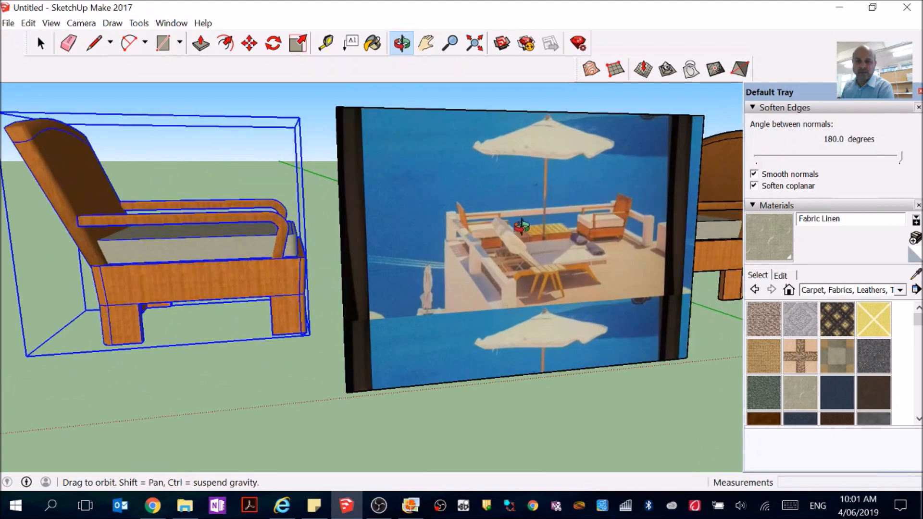
scroll(534, 216, up, 2)
scroll(568, 235, down, 10)
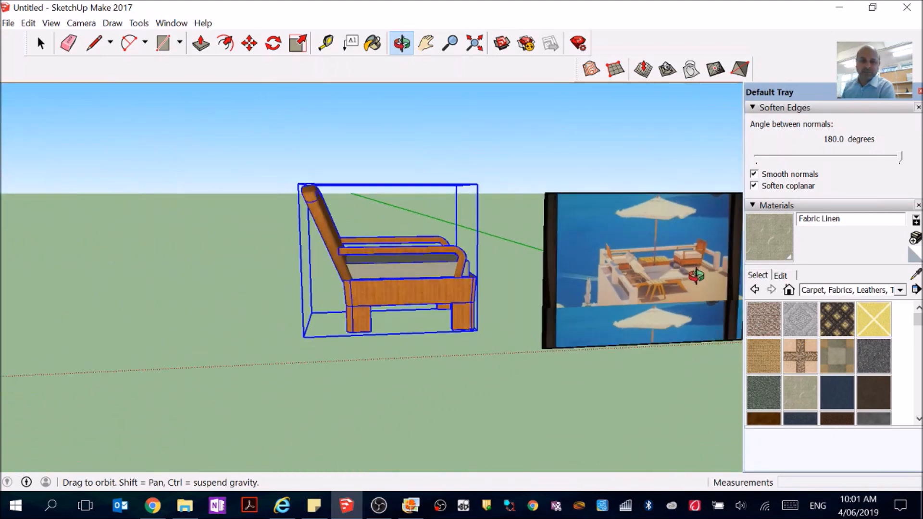
drag(696, 275, 585, 289)
scroll(419, 258, up, 12)
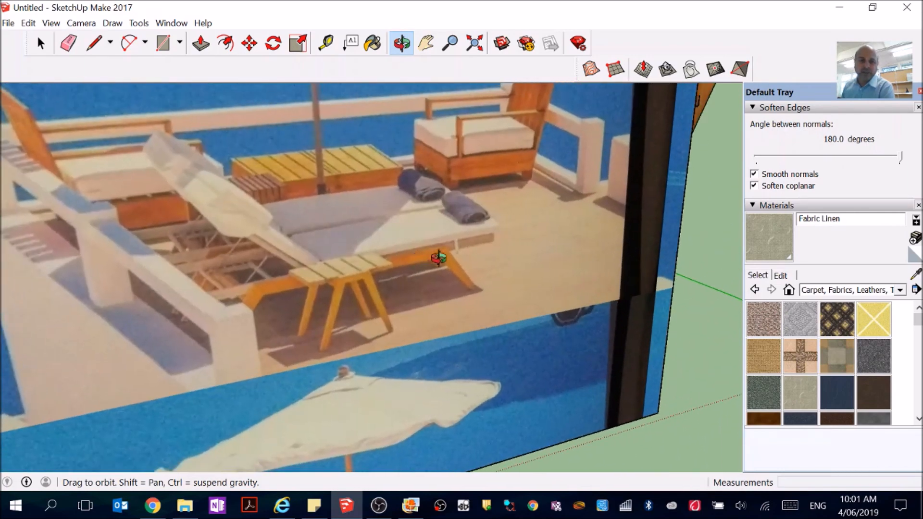
scroll(519, 254, down, 2)
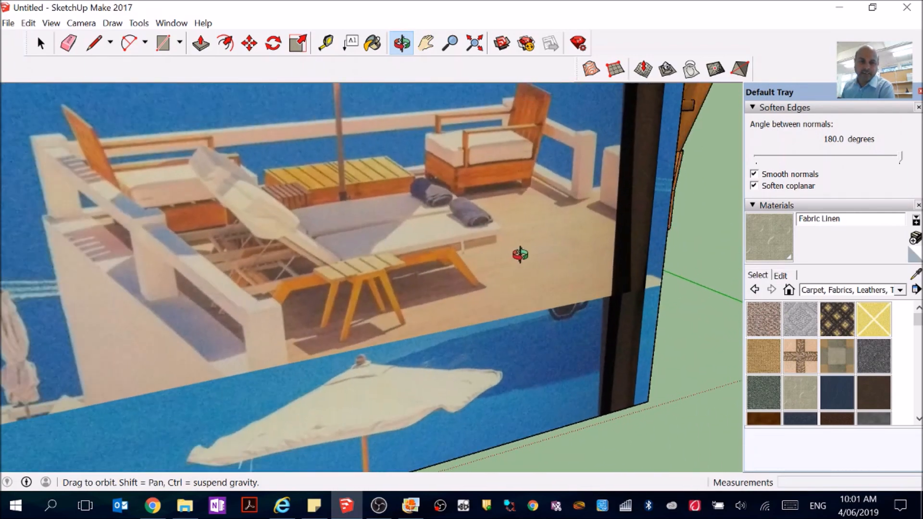
scroll(525, 255, down, 10)
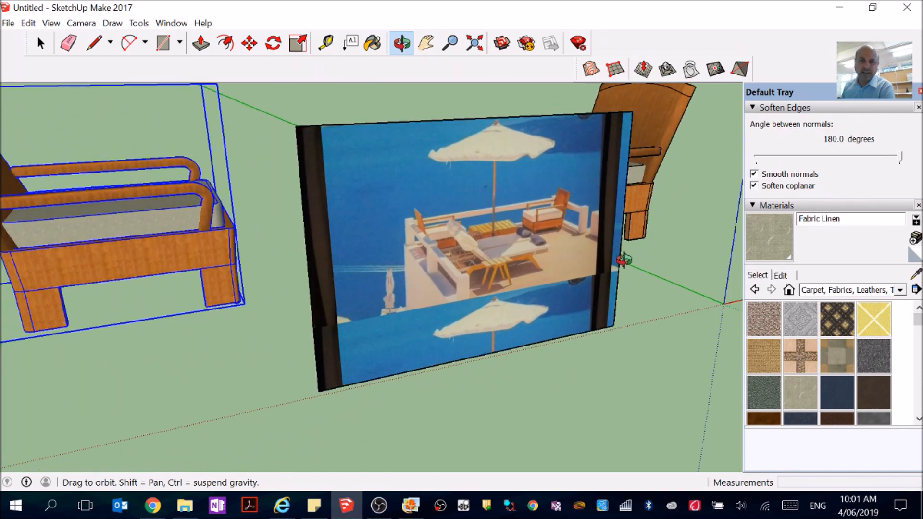
drag(657, 280, 374, 182)
scroll(502, 211, down, 10)
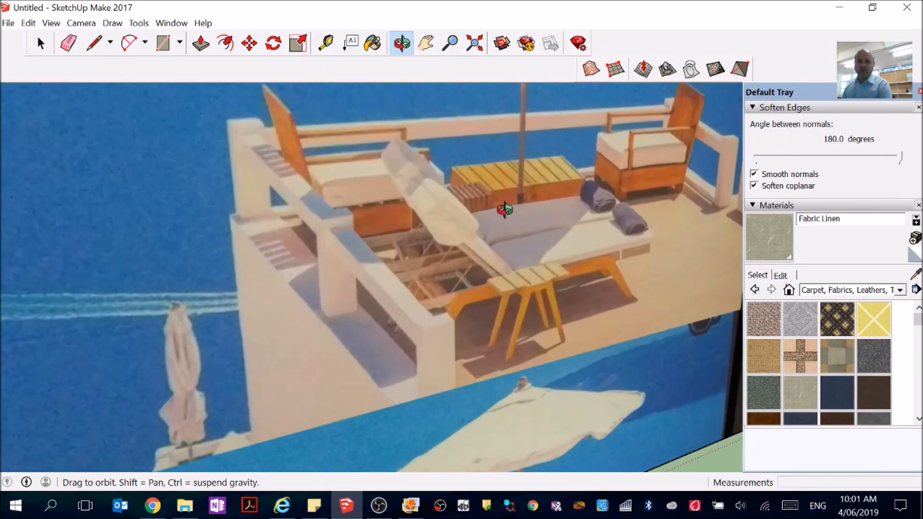
Step: In top view, draw a rectangle about 4.17 m long on the ground between the two facing chairs
scroll(464, 227, down, 10)
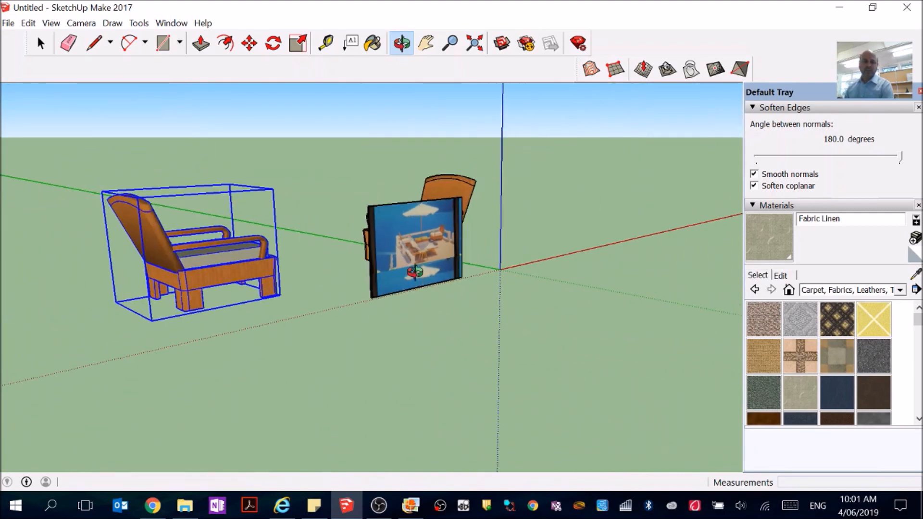
drag(252, 281, 820, 329)
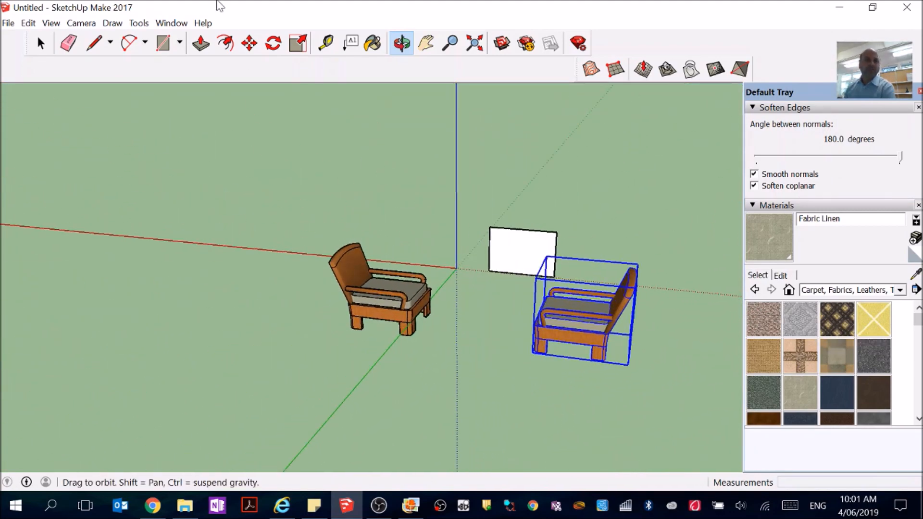
click(81, 23)
mouse_move(118, 70)
click(226, 70)
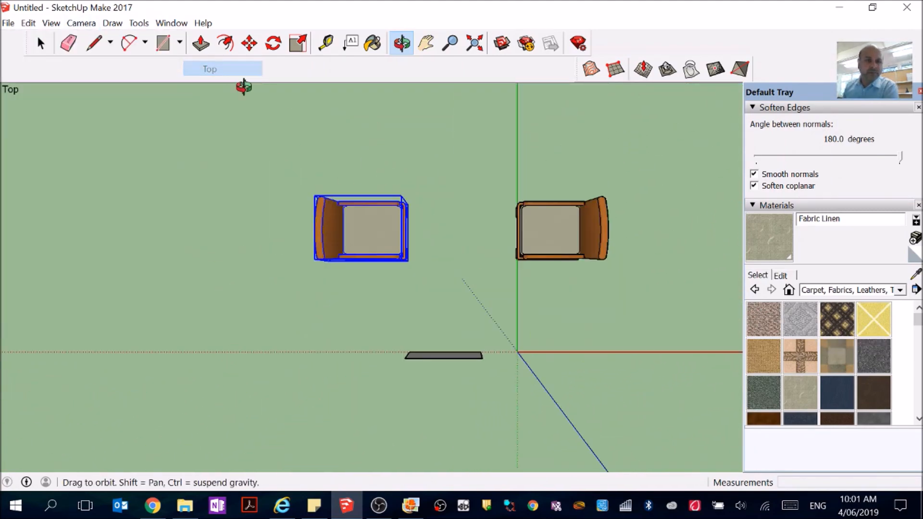
click(163, 43)
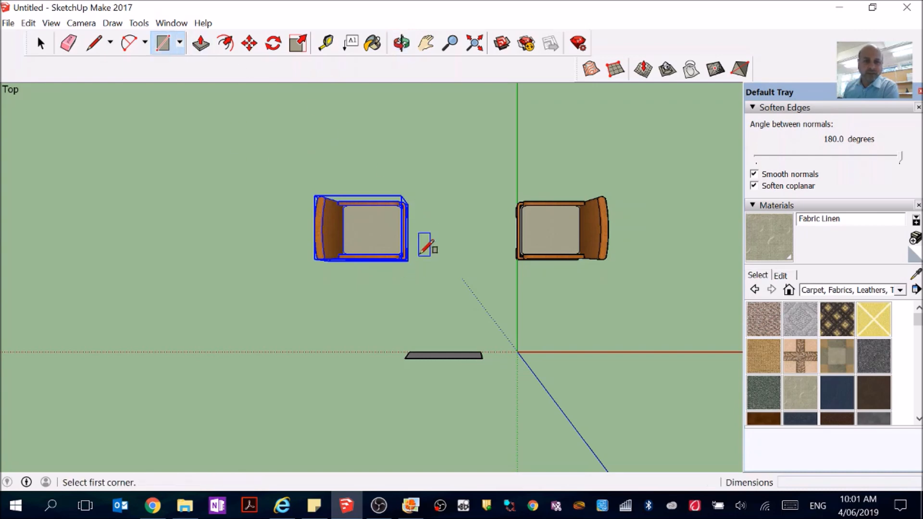
click(426, 204)
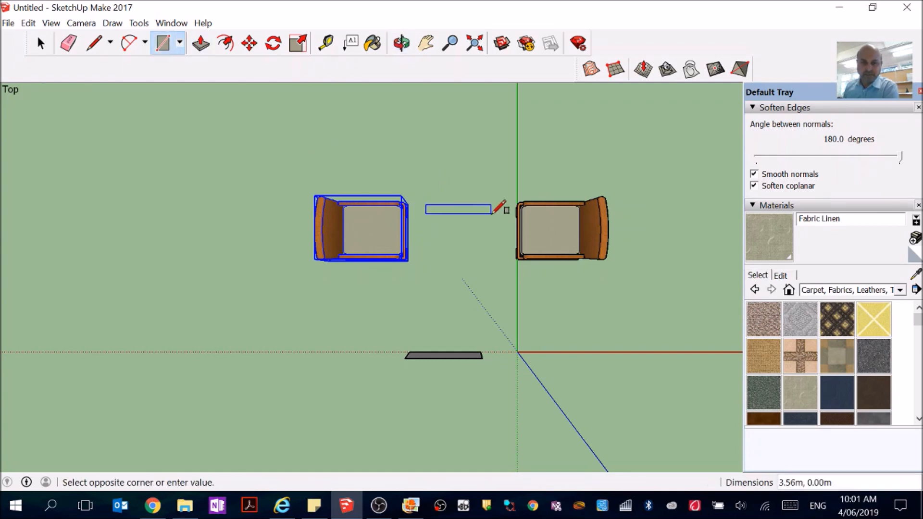
click(501, 257)
Step: Push/Pull the rectangle between the chairs up about 1.05 m to form the table block
click(402, 43)
drag(447, 159, 451, 210)
scroll(451, 211, up, 3)
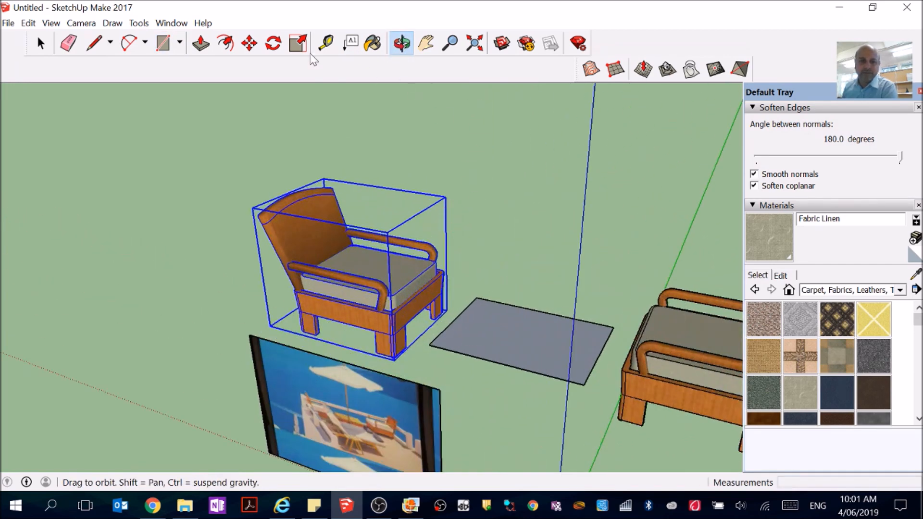
click(201, 44)
click(483, 321)
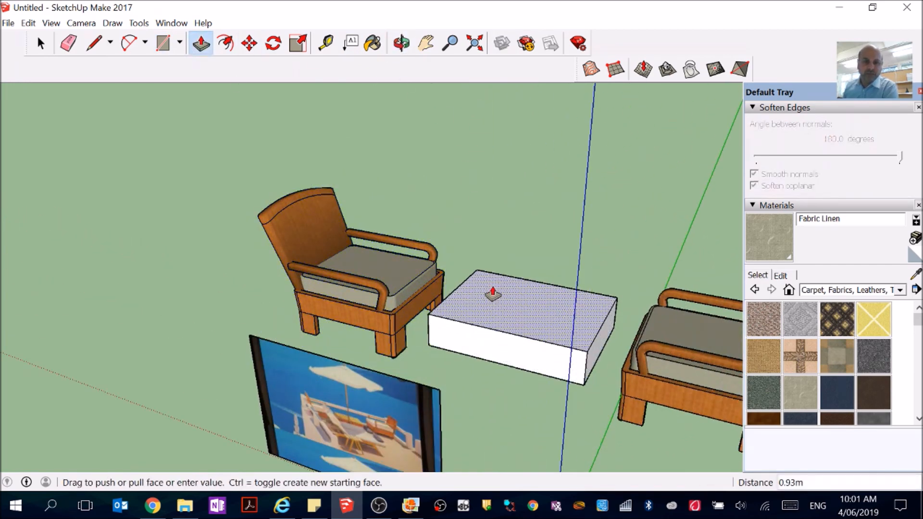
click(493, 290)
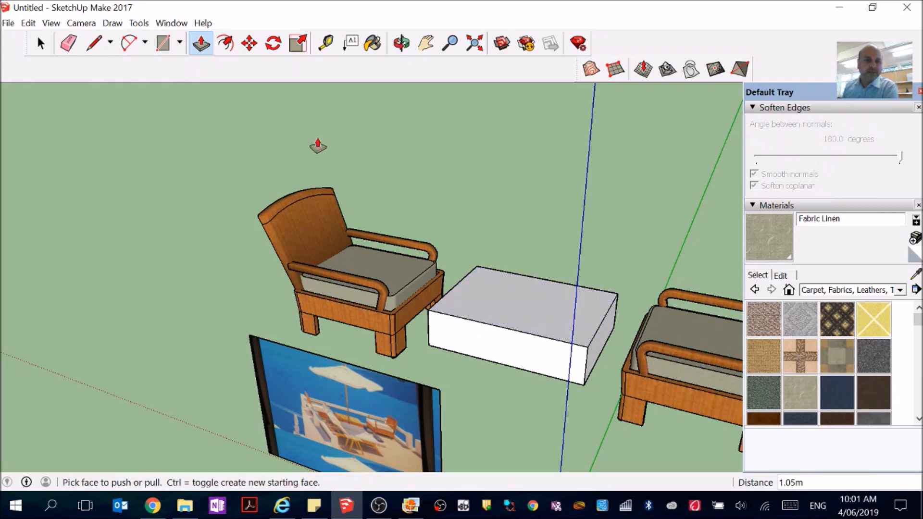
Step: Offset the table block's top outline outward about 0.18 m and pull the resulting rim up about 0.48 m
click(235, 52)
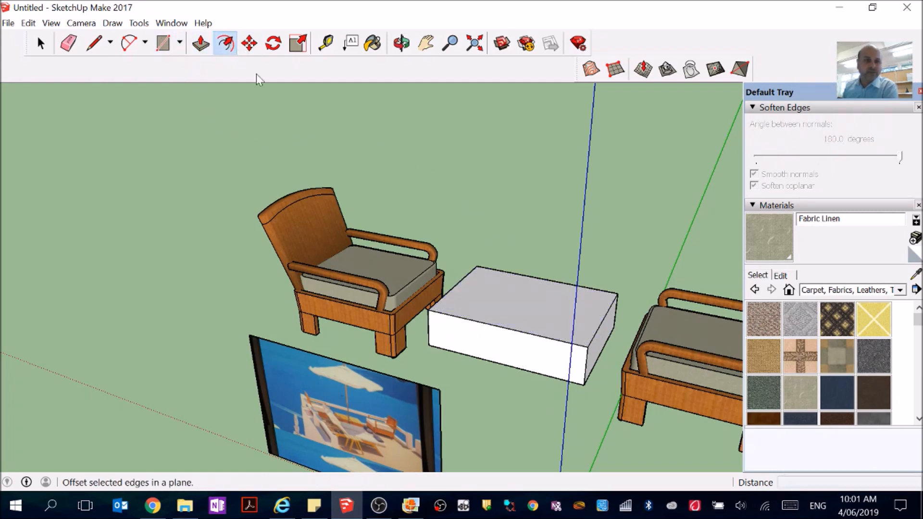
click(554, 304)
click(621, 296)
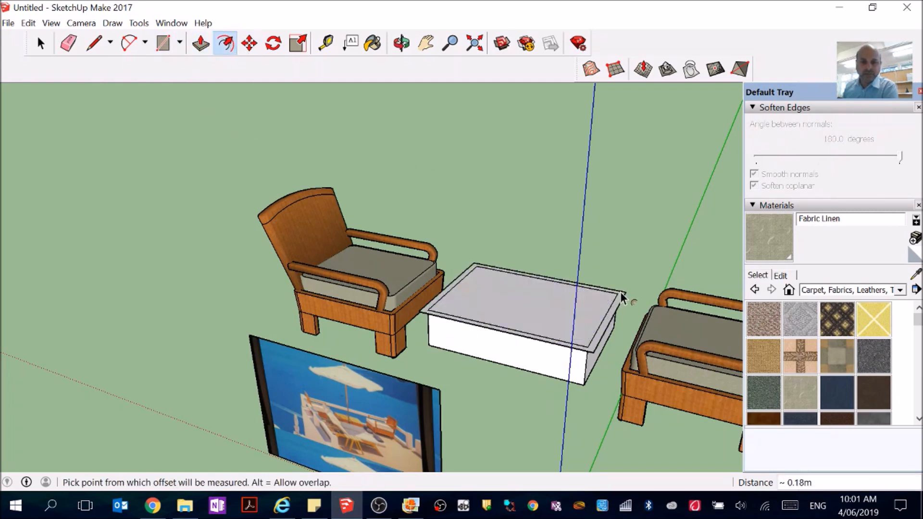
click(200, 43)
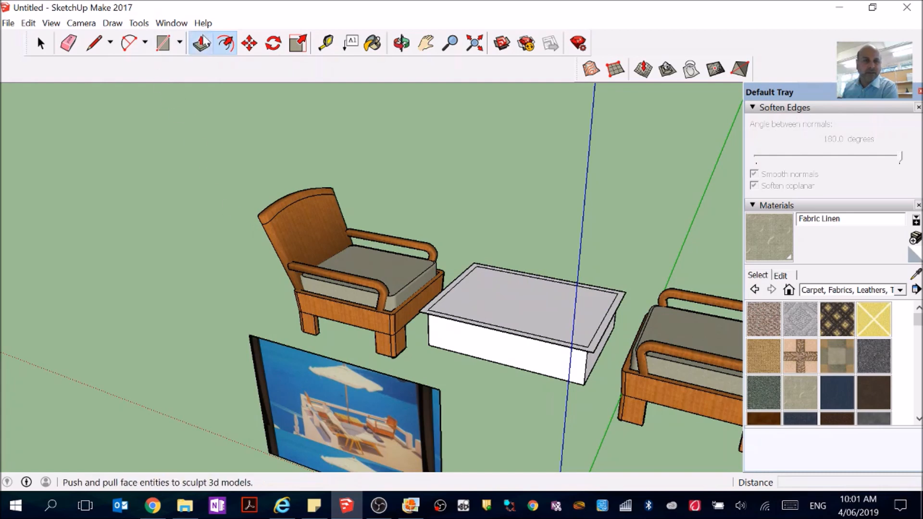
click(470, 330)
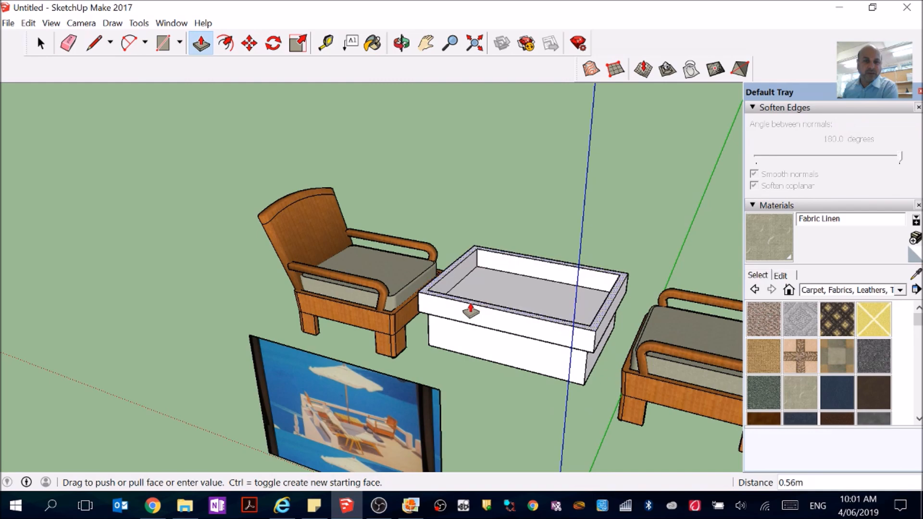
click(471, 314)
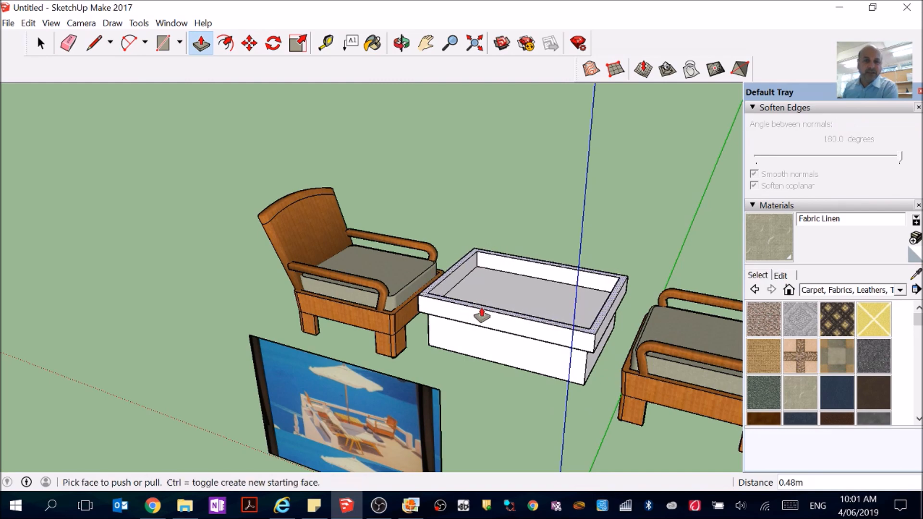
Step: Paint the table's long side facing away from the reference photo and one adjoining end with Wood Bamboo
click(401, 43)
drag(554, 253, 365, 235)
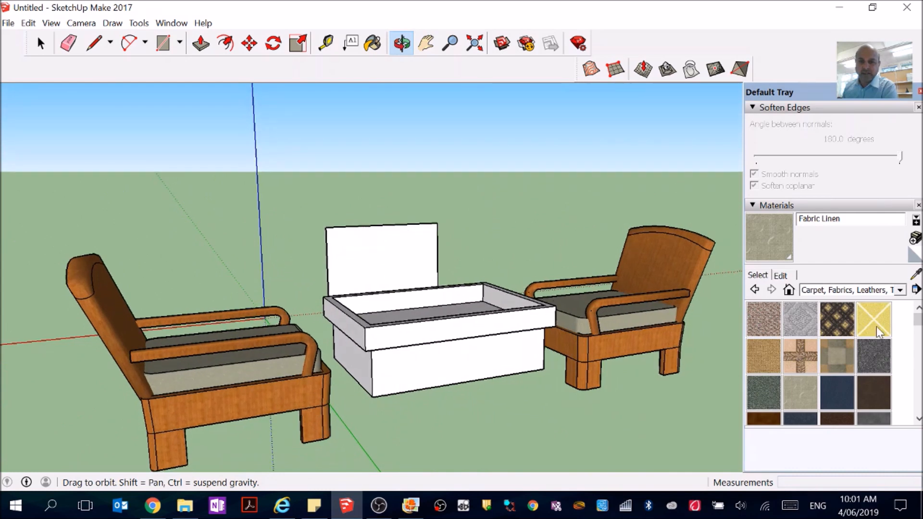
click(899, 290)
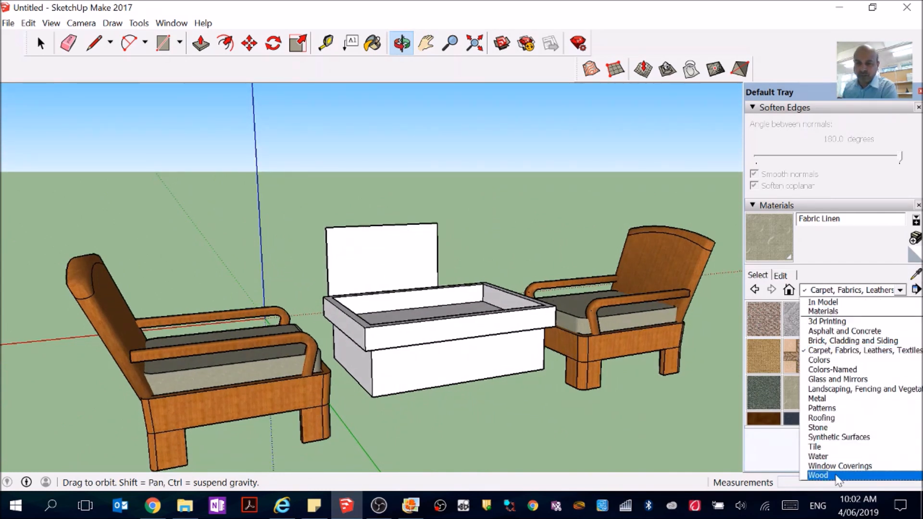
click(842, 475)
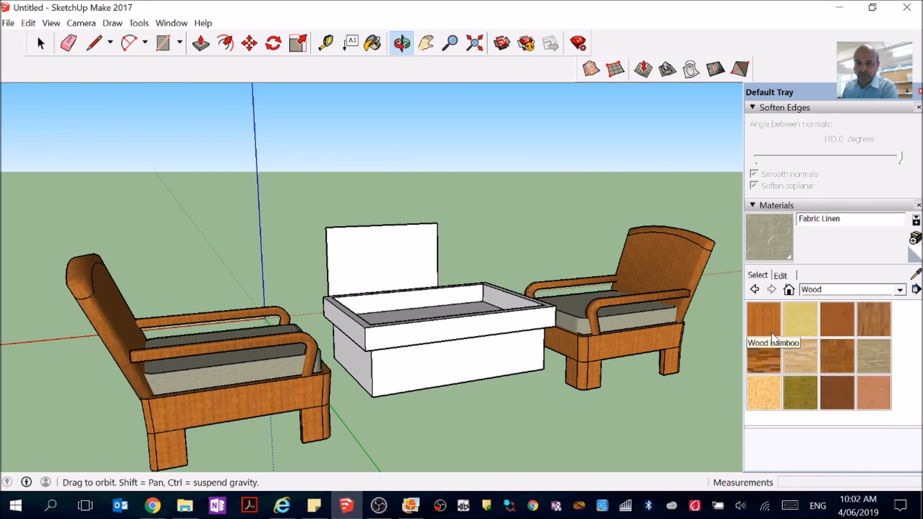
click(764, 320)
click(452, 355)
click(440, 334)
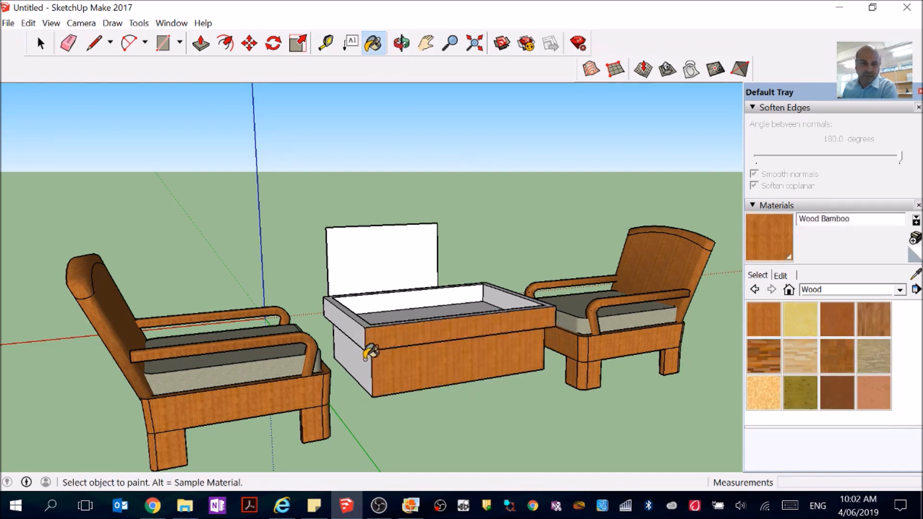
click(356, 358)
Step: Paint the table's photo-facing long side, rim top, recessed floor and visible inner walls with Wood Bamboo
click(401, 43)
drag(385, 288, 840, 337)
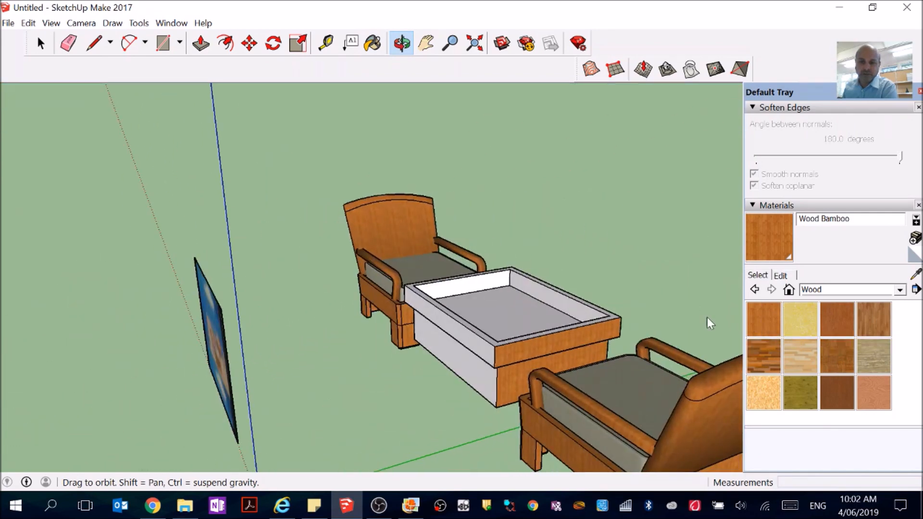
key(b)
click(467, 330)
click(483, 345)
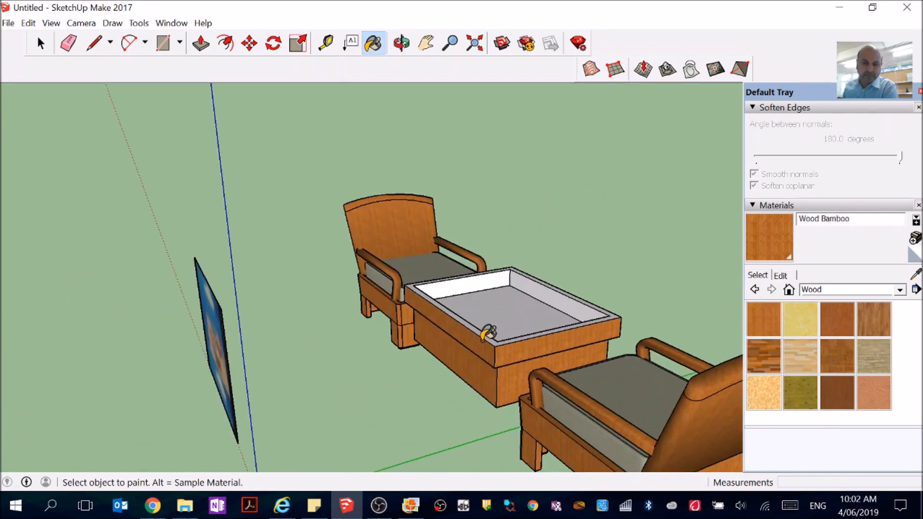
click(489, 331)
click(500, 301)
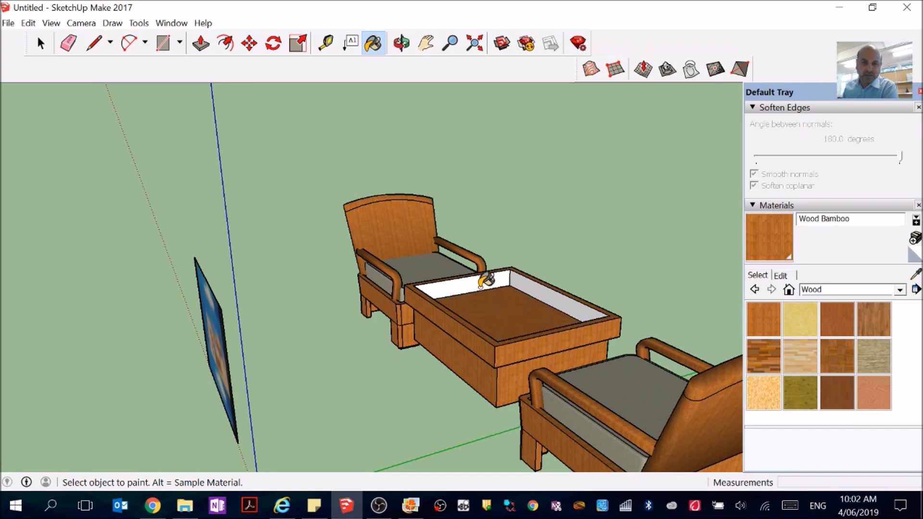
click(490, 280)
click(546, 291)
Step: Paint the table's remaining white end, both upper band and base, with Wood Bamboo
click(402, 44)
drag(419, 329, 779, 326)
click(771, 248)
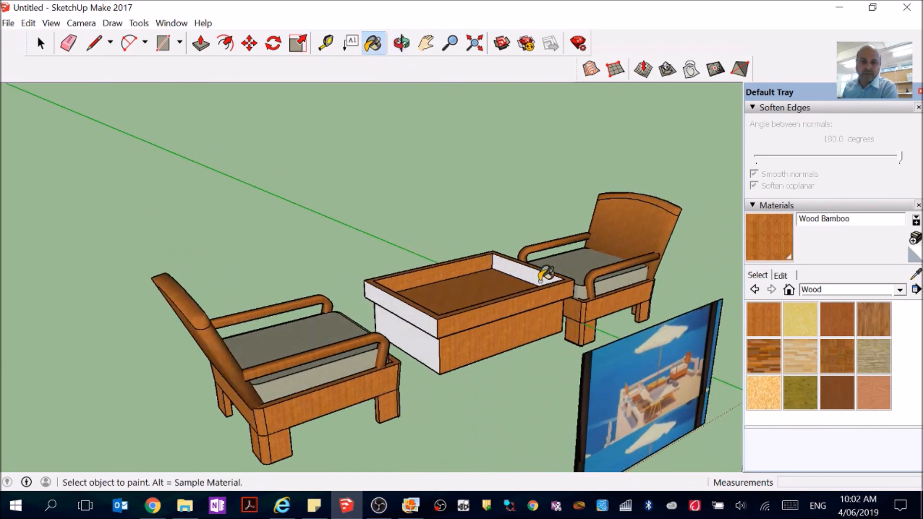
click(404, 310)
click(413, 339)
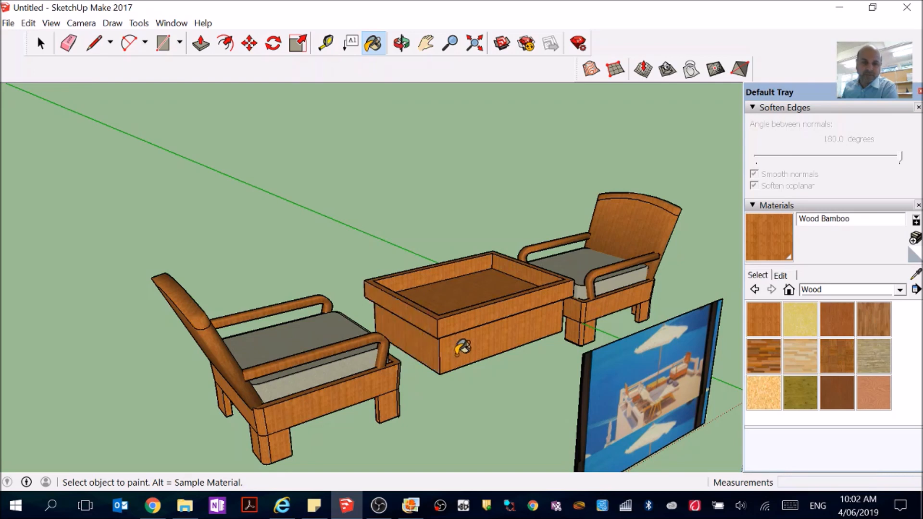
Step: Paint the remaining unpainted inner wall and the undersides of the table base and overhanging rim with Wood Bamboo
click(394, 47)
drag(418, 327, 793, 334)
click(775, 243)
click(507, 269)
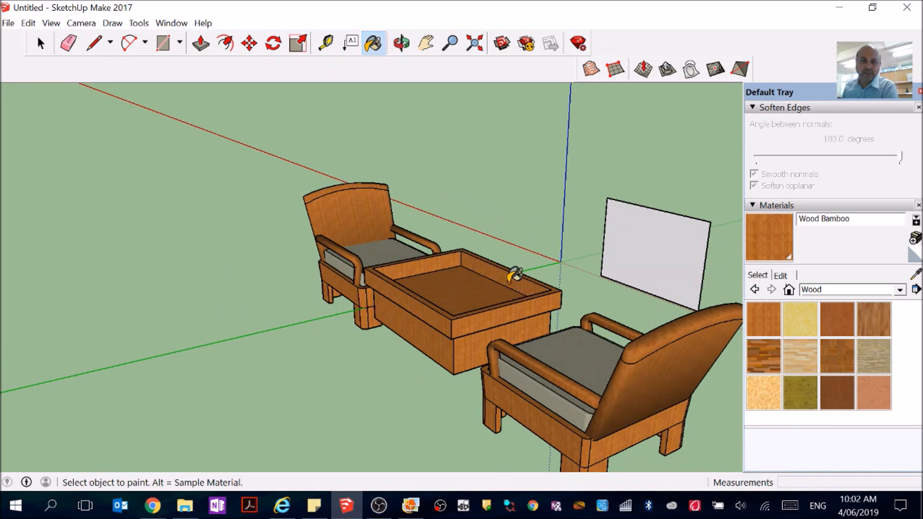
click(401, 43)
mouse_move(501, 196)
mouse_down()
mouse_move(241, 330)
mouse_move(352, 179)
mouse_move(200, 166)
mouse_move(473, 174)
mouse_move(463, 192)
mouse_move(518, 198)
mouse_up()
click(769, 237)
click(509, 291)
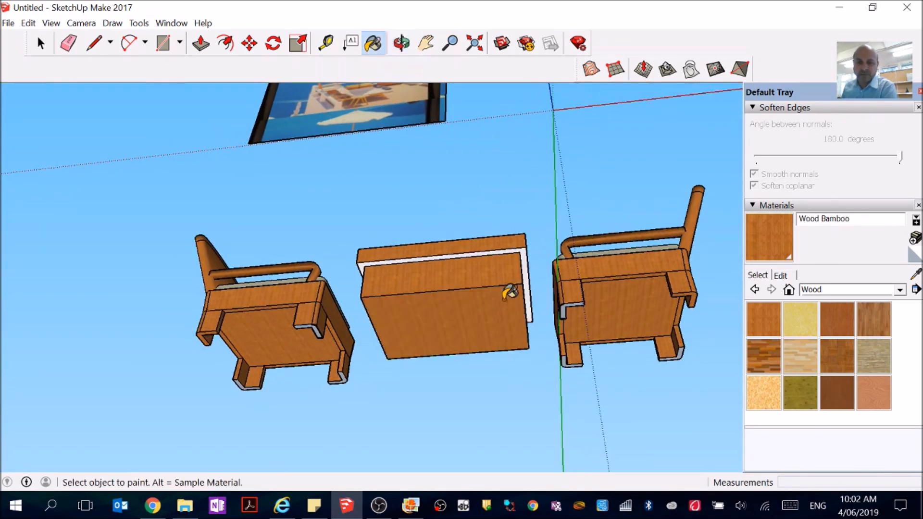
click(524, 249)
Step: Cap the table's recess by drawing a line about 4.17 m long across the inner rim, and erase that dividing line
click(401, 44)
drag(408, 216, 415, 279)
scroll(414, 279, up, 5)
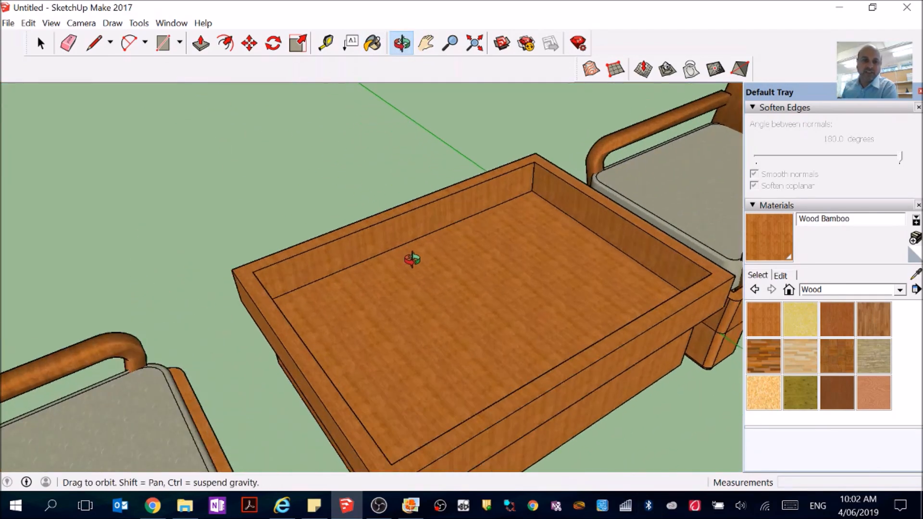
click(94, 43)
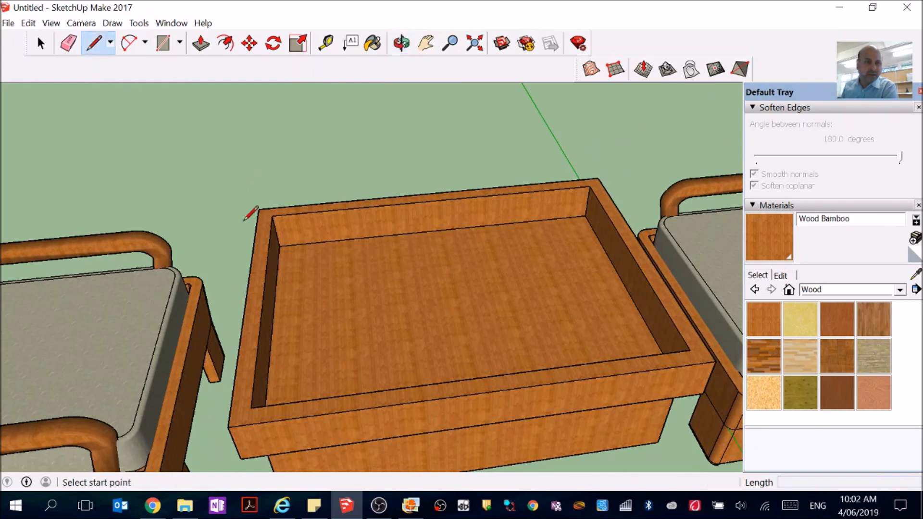
click(264, 295)
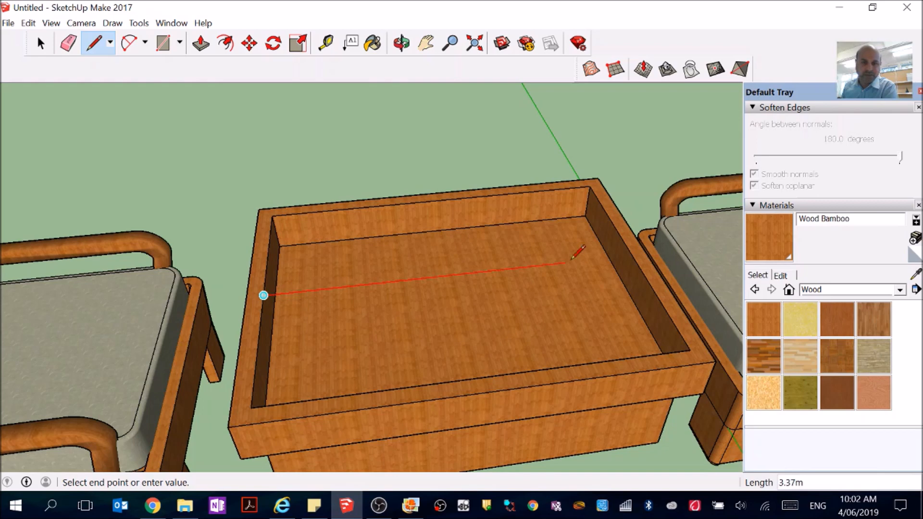
click(630, 255)
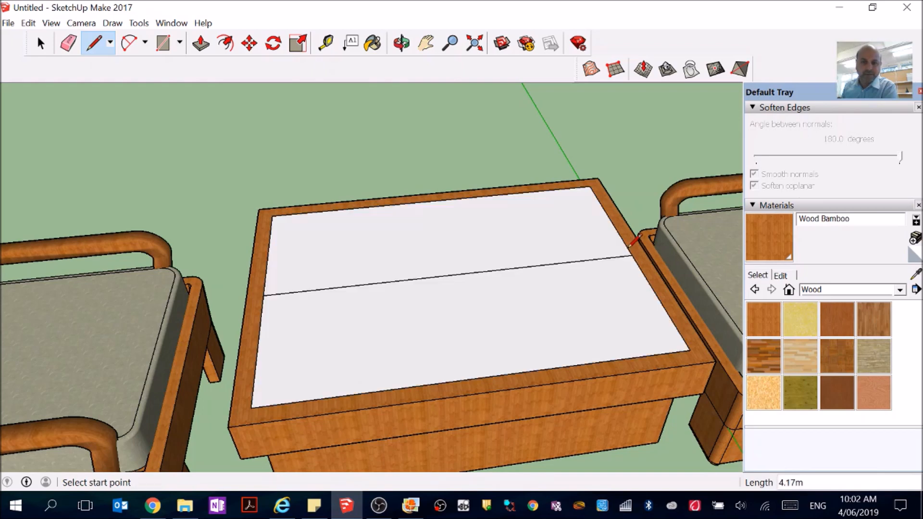
click(68, 43)
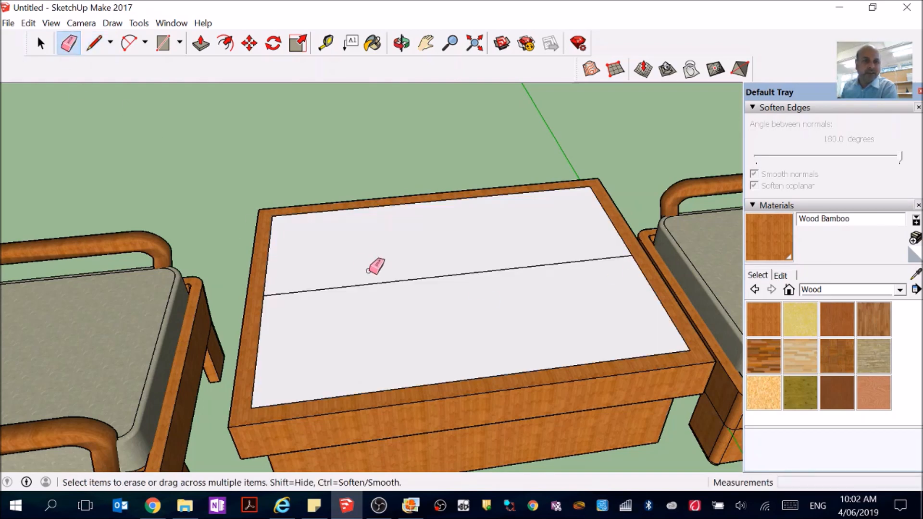
click(374, 283)
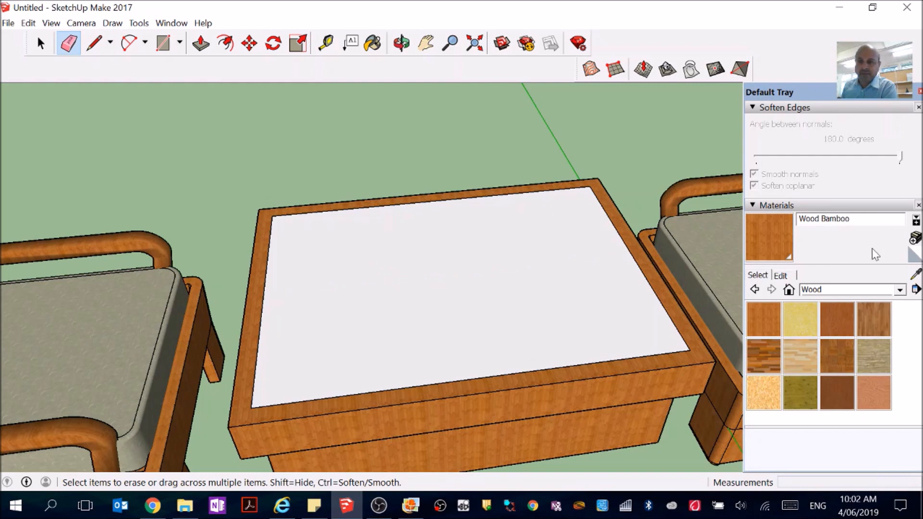
Step: Paint the face covering the table's recess with Translucent Glass Sky Reflection from the Glass and Mirrors materials
click(915, 238)
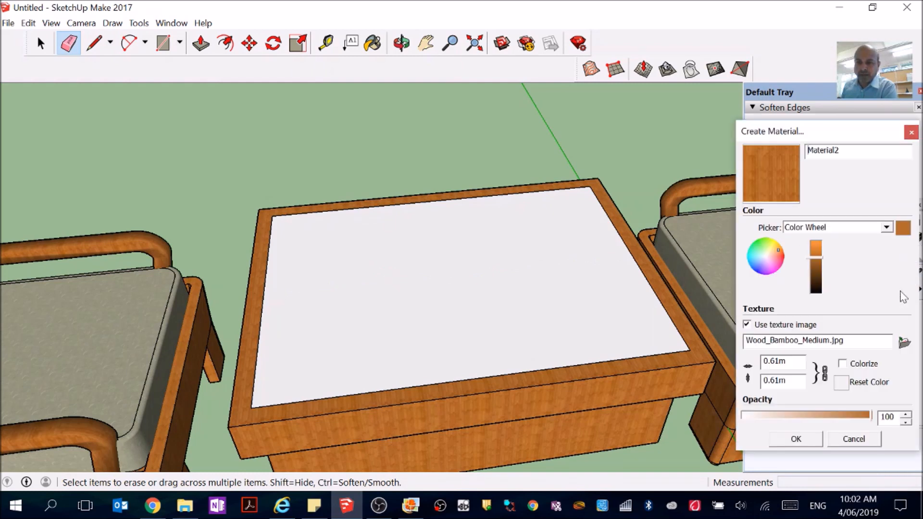
click(912, 132)
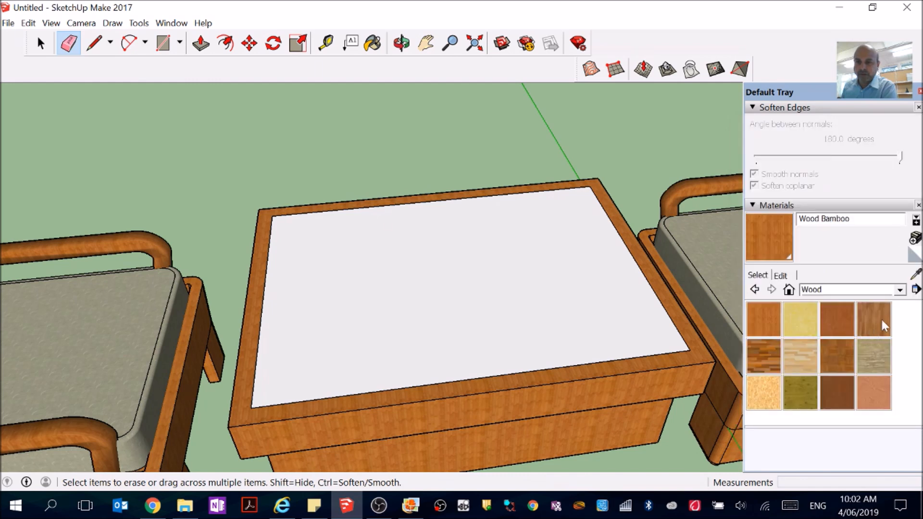
click(899, 290)
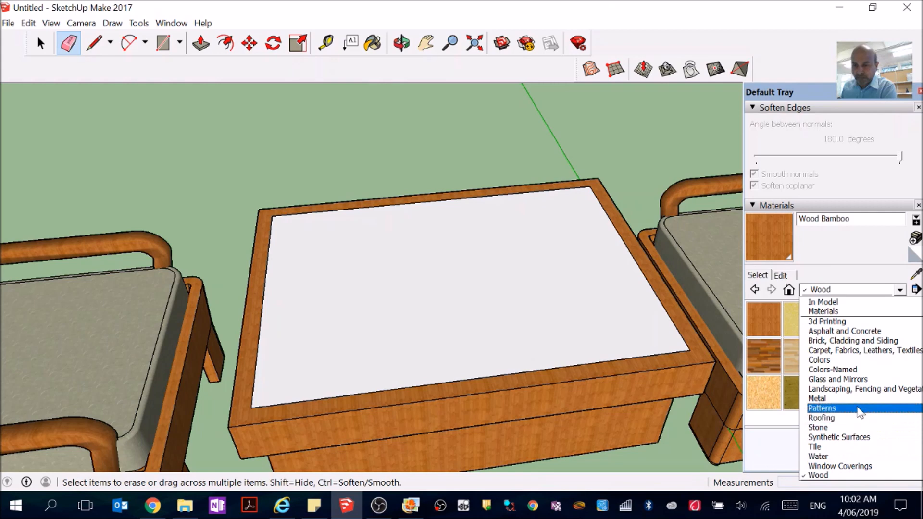
click(837, 380)
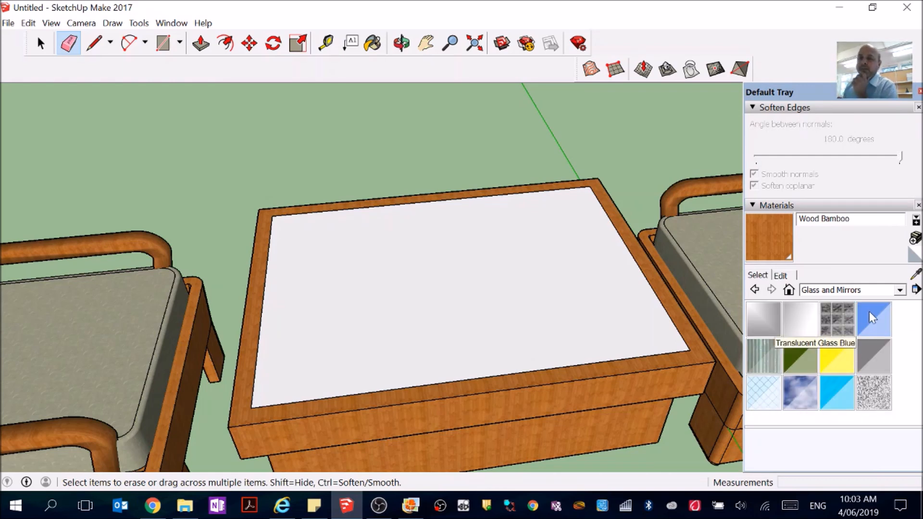
click(797, 392)
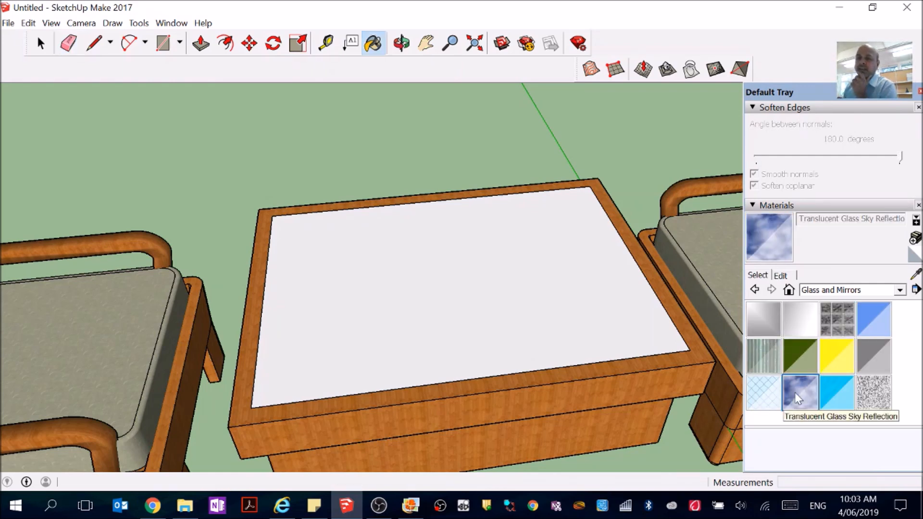
click(503, 313)
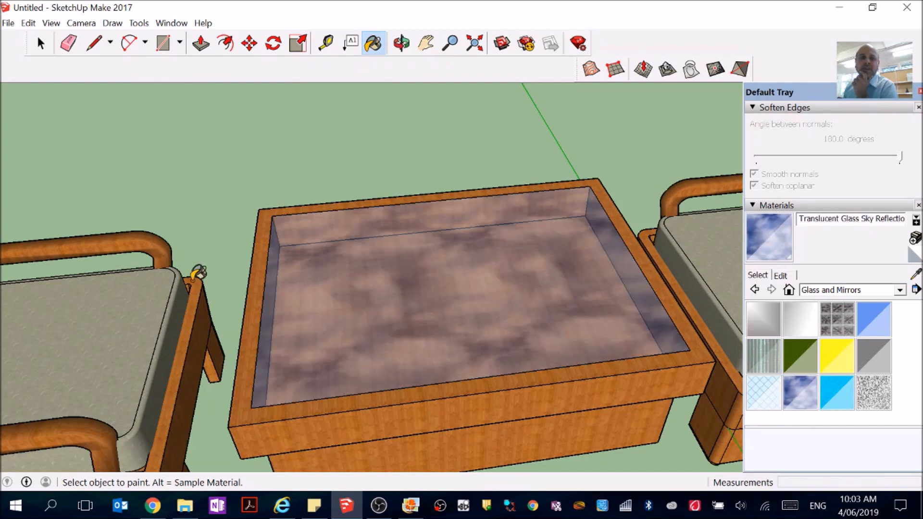
Step: Pull the table's glass face up about 0.06 m with Push/Pull
click(401, 42)
mouse_move(513, 243)
mouse_down()
mouse_move(297, 145)
mouse_move(231, 140)
mouse_move(492, 140)
mouse_up()
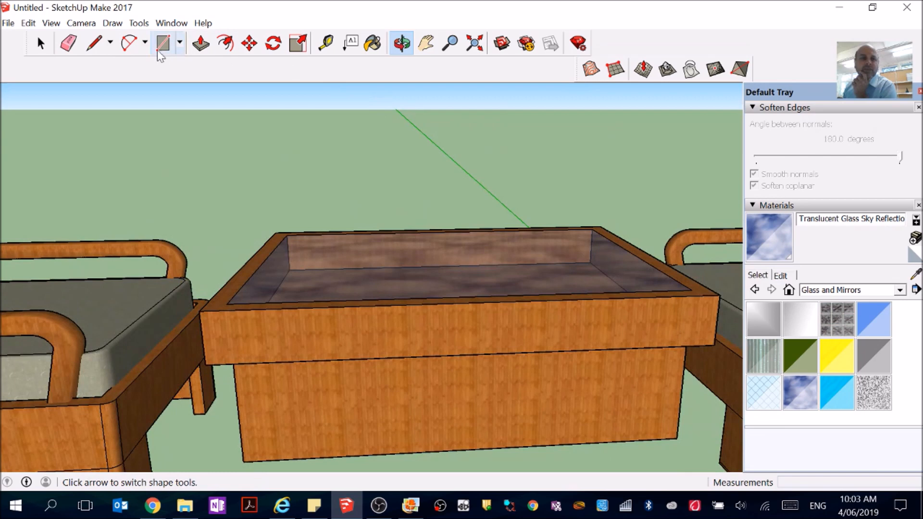
click(201, 43)
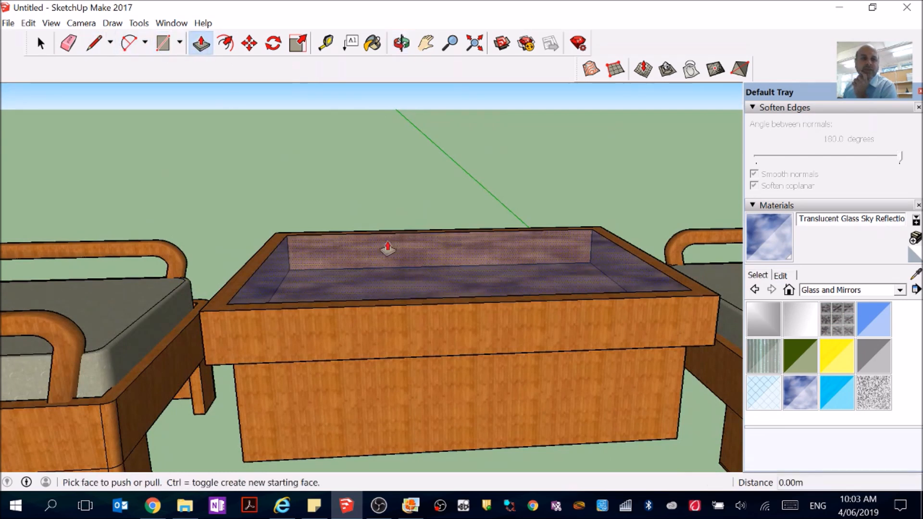
drag(416, 274, 417, 270)
click(417, 270)
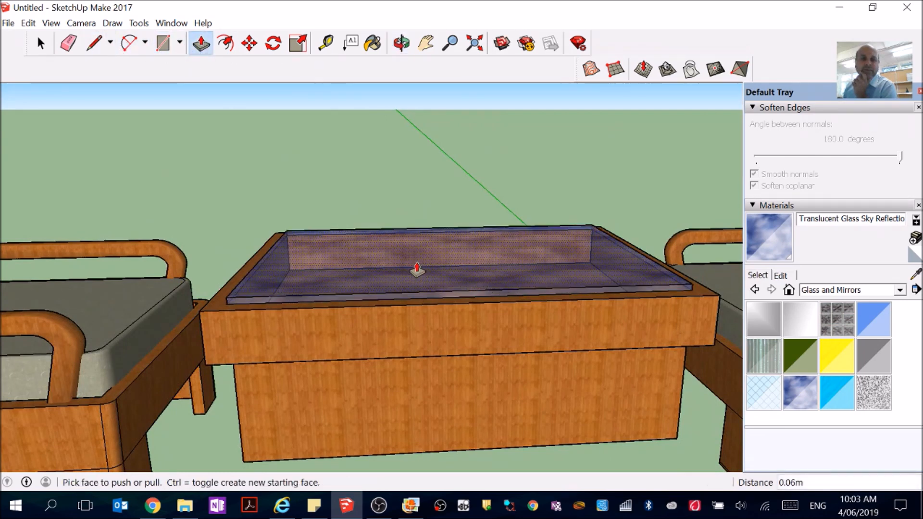
Step: Scale the upper glass face uniformly about its center by 1.10 and pull it up about 0.18 m
click(40, 42)
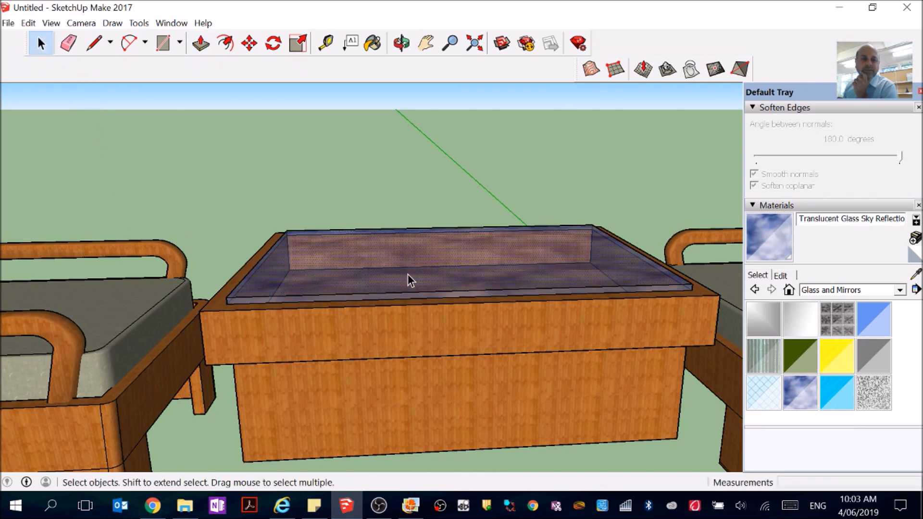
key(s)
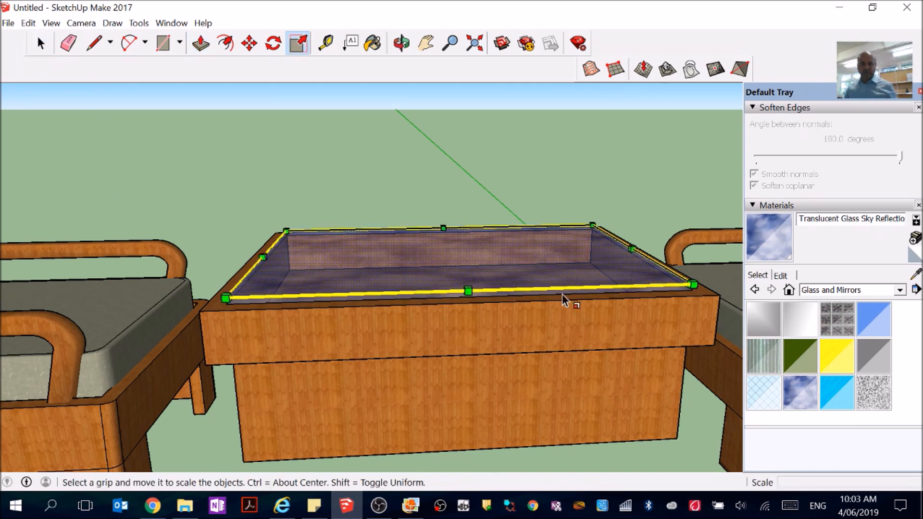
ctrl+drag(692, 283, 720, 285)
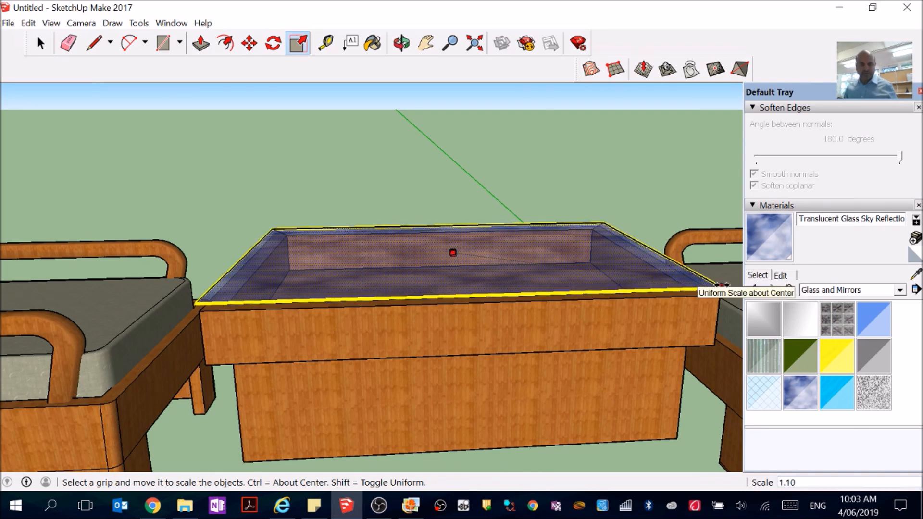
click(201, 43)
click(452, 243)
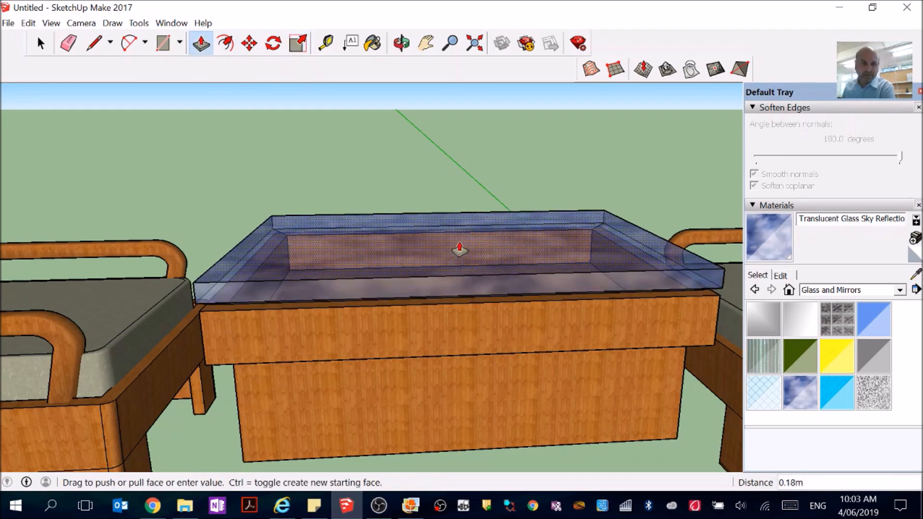
click(459, 250)
Step: In the standard Top view, select the whole glass-topped table and make it a component with the default settings
click(401, 42)
drag(377, 173, 75, 213)
drag(510, 273, 648, 358)
scroll(391, 269, up, 3)
scroll(480, 336, down, 10)
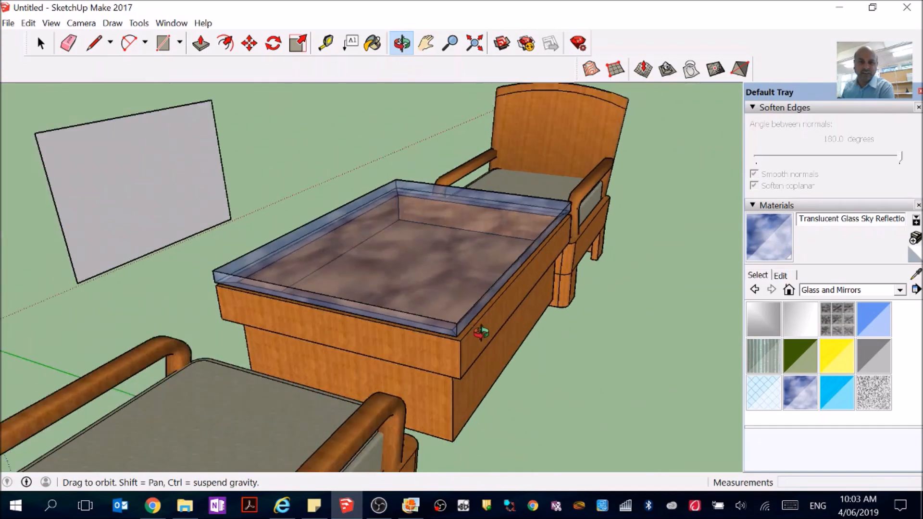
drag(481, 338, 197, 212)
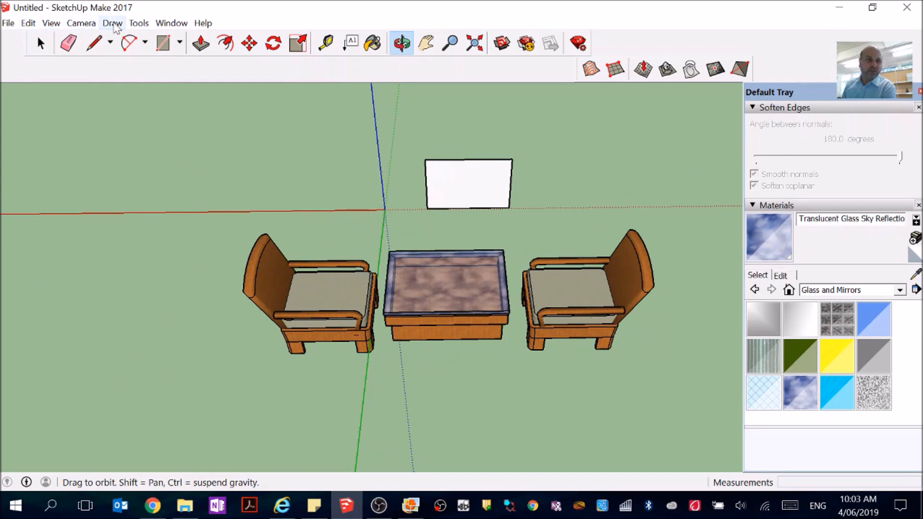
click(91, 24)
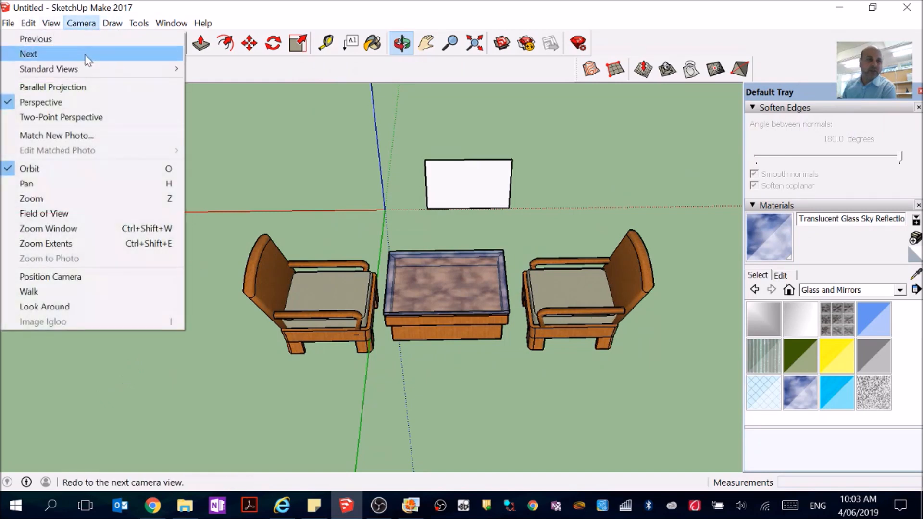
mouse_move(92, 67)
click(210, 69)
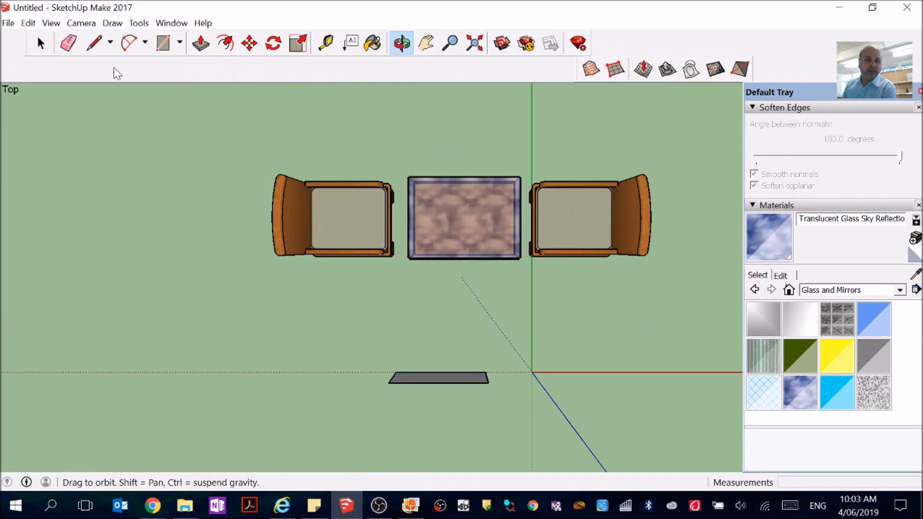
click(40, 43)
drag(396, 147, 531, 299)
click(415, 157)
drag(403, 162, 526, 301)
key(g)
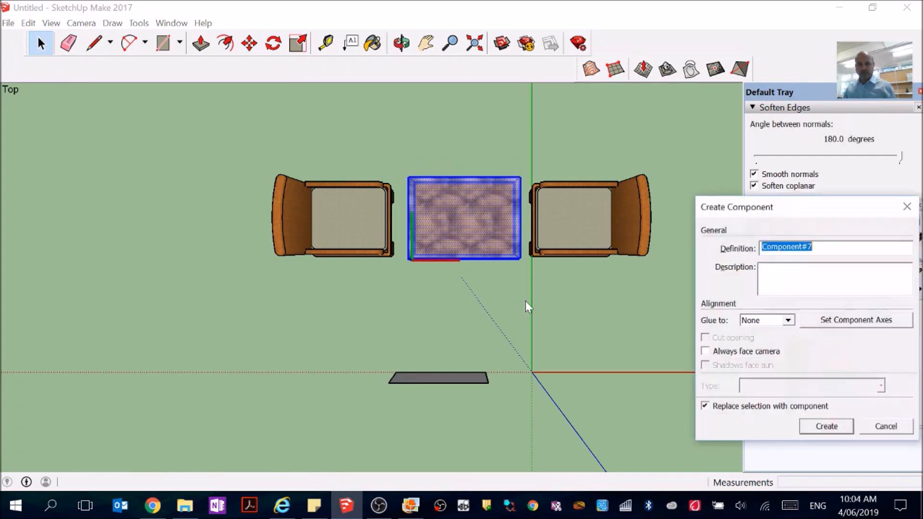
click(811, 430)
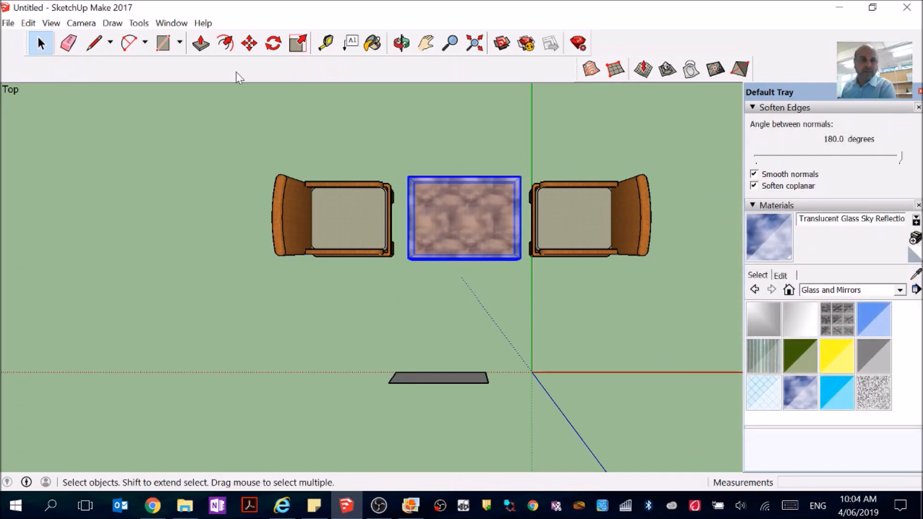
Step: Scale the table component down about its center and lower it about 0.88 m to the level of the chairs' feet
key(s)
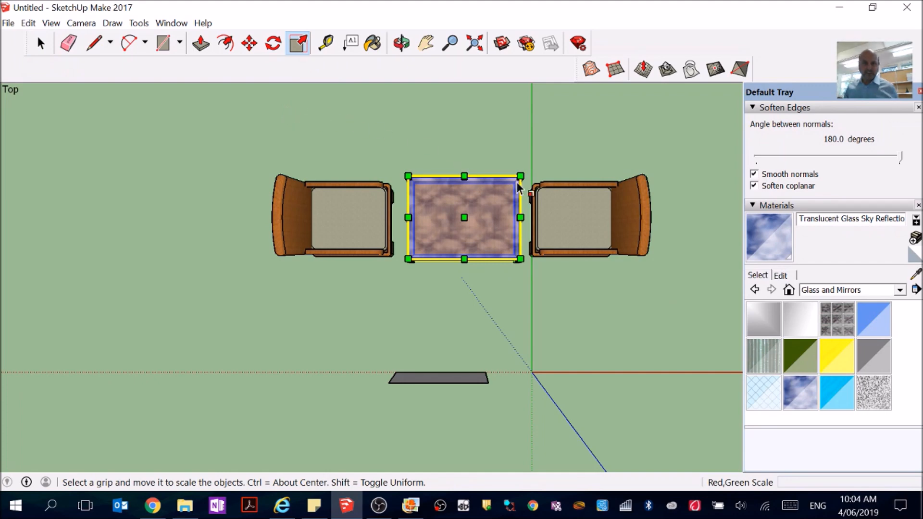
ctrl+drag(519, 176, 437, 285)
click(401, 43)
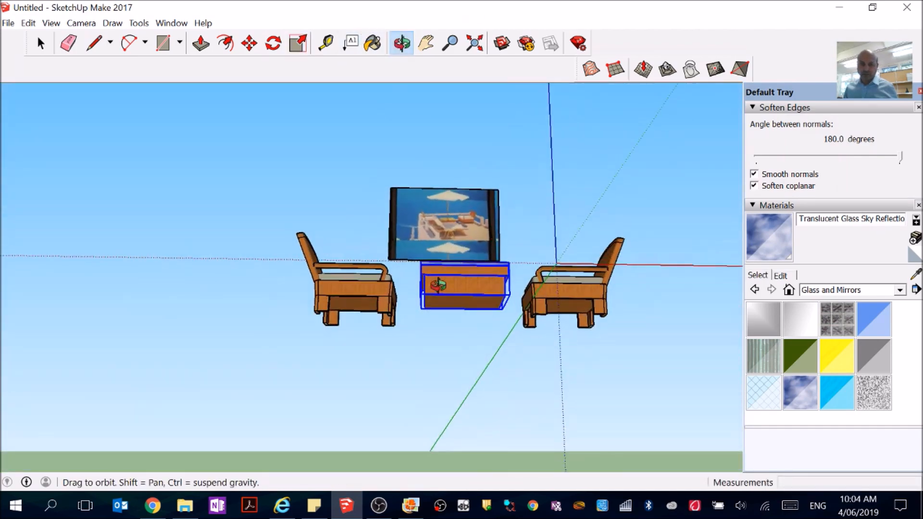
scroll(438, 298, up, 10)
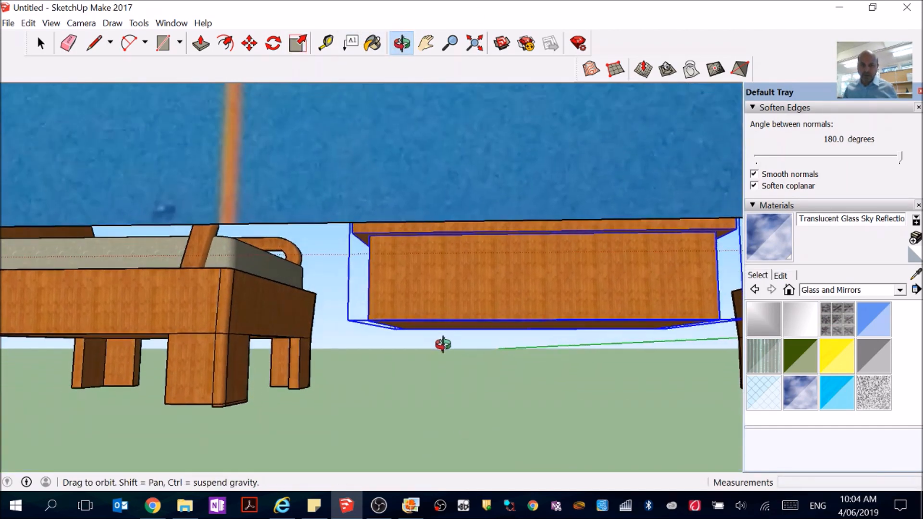
drag(442, 345, 442, 338)
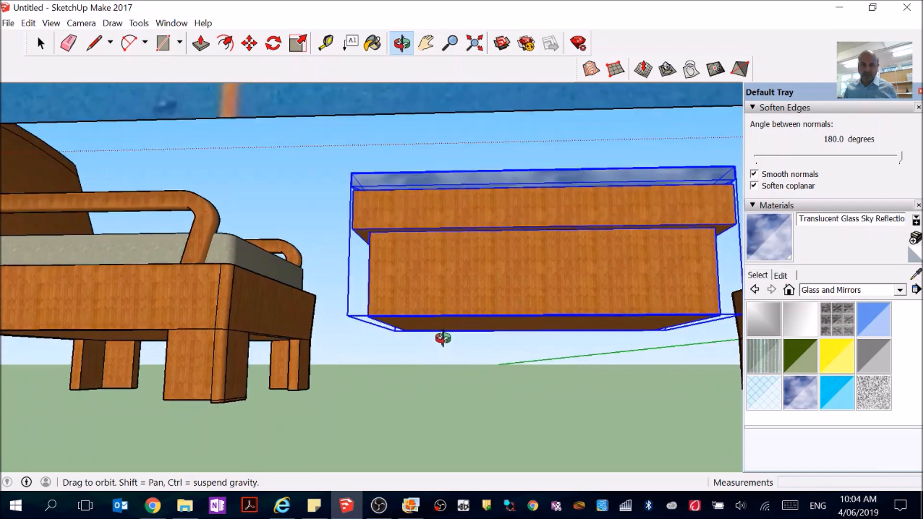
click(250, 44)
drag(536, 215, 531, 302)
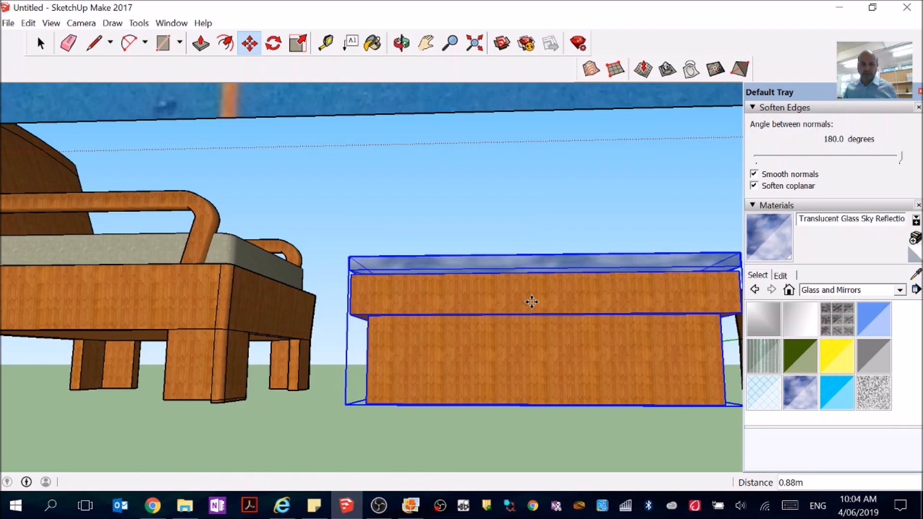
Step: Examine the resized table between the armchairs and compare the set with the furniture in the reference photo
click(401, 43)
drag(519, 154, 144, 282)
scroll(357, 285, down, 4)
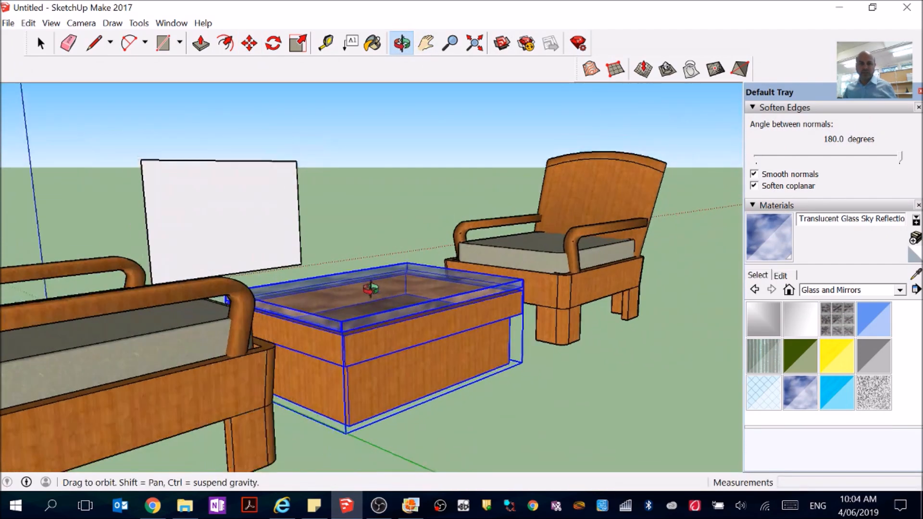
drag(508, 301, 462, 249)
scroll(462, 249, up, 4)
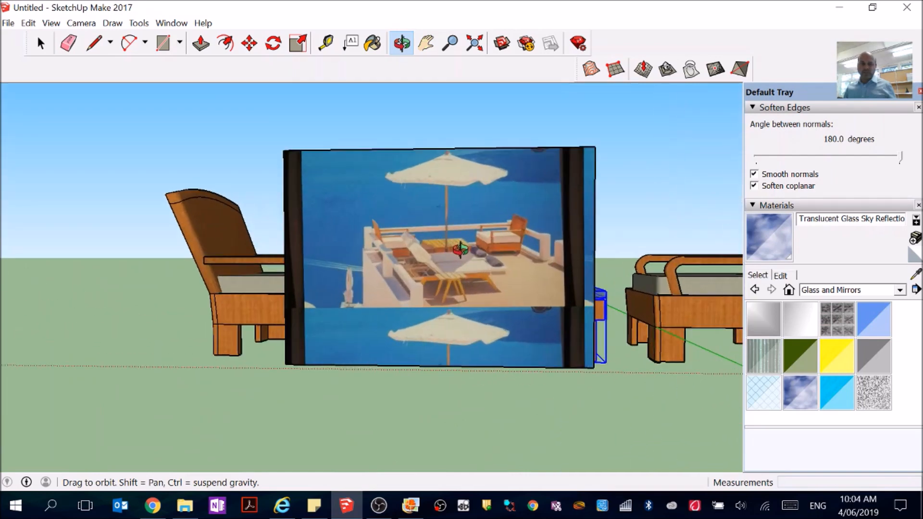
scroll(472, 259, down, 2)
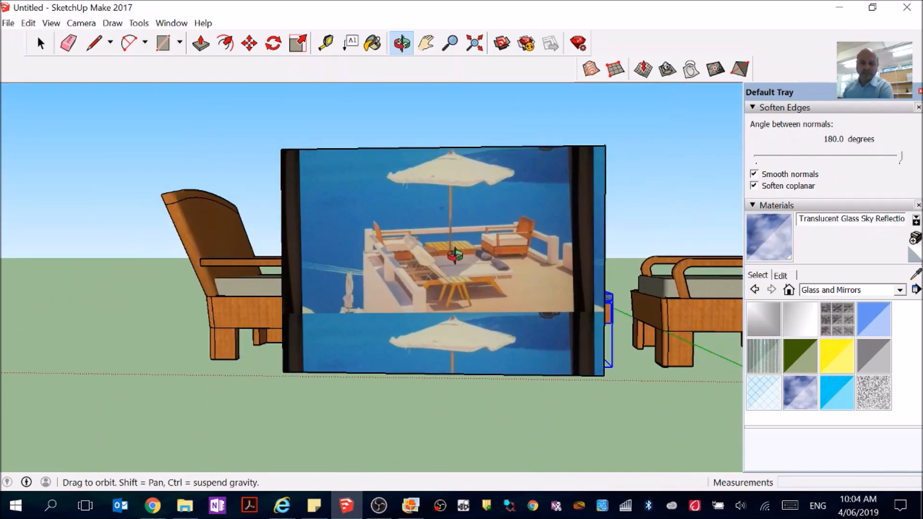
scroll(443, 322, up, 6)
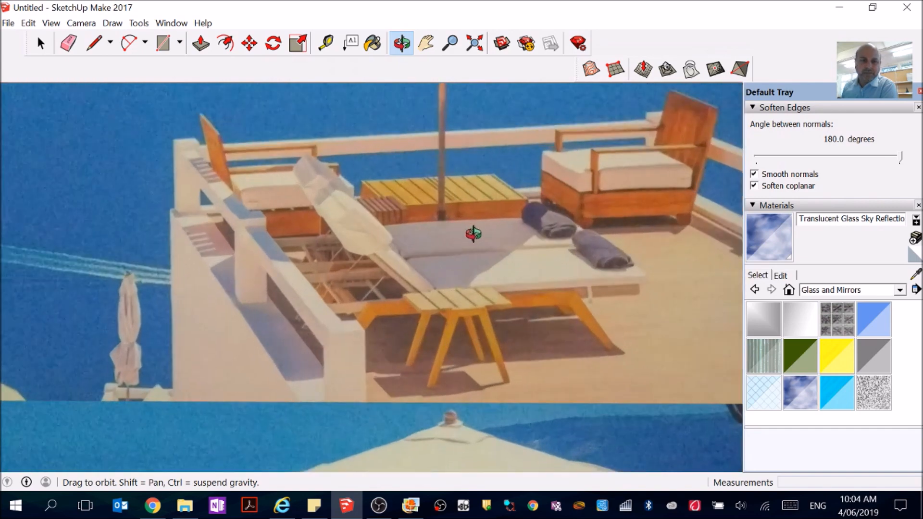
mouse_move(473, 234)
mouse_down()
mouse_move(411, 221)
mouse_move(472, 251)
mouse_up()
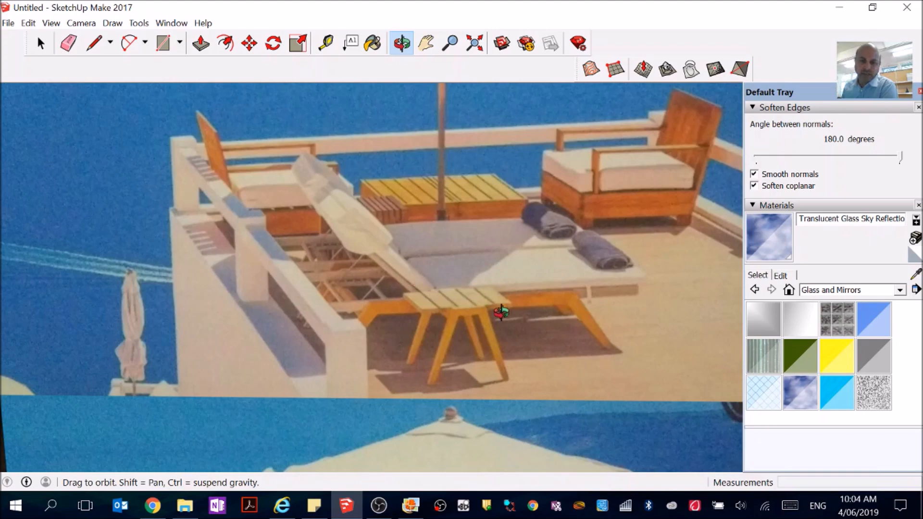
scroll(439, 330, down, 10)
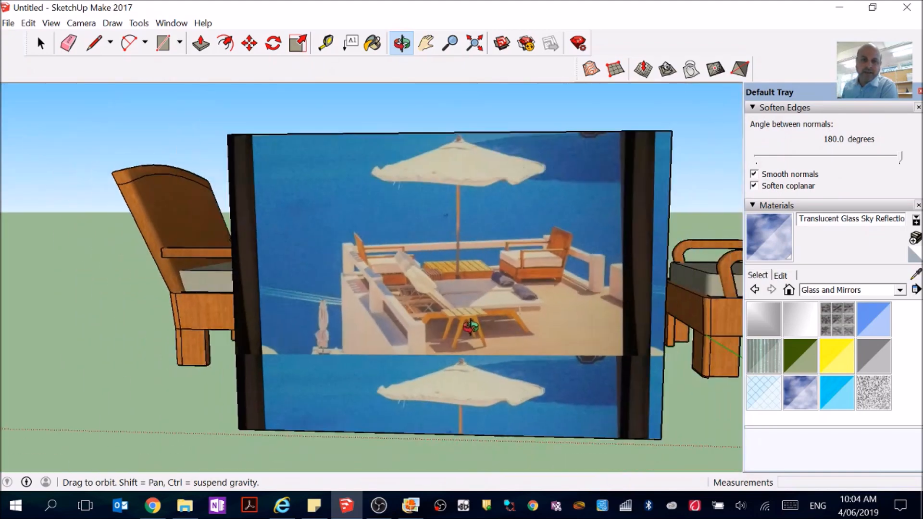
drag(498, 307, 620, 305)
drag(416, 281, 519, 358)
scroll(480, 353, up, 8)
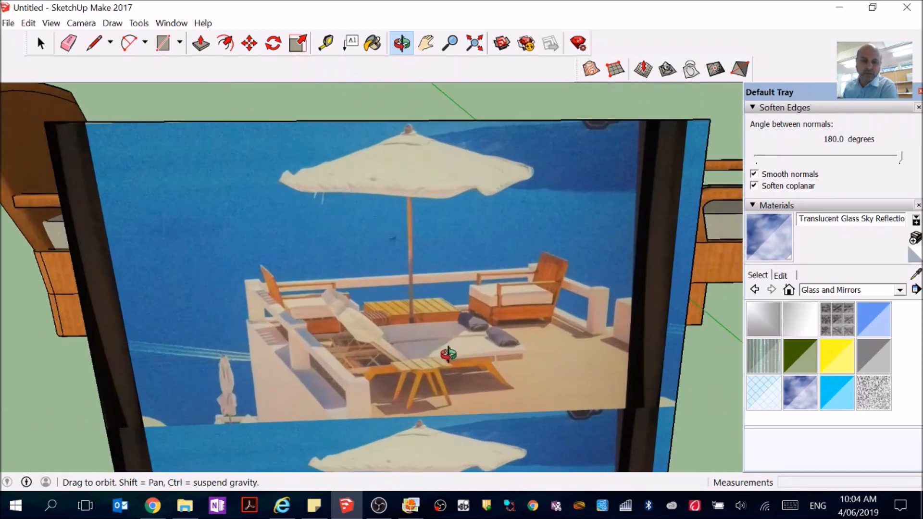
drag(448, 354, 405, 329)
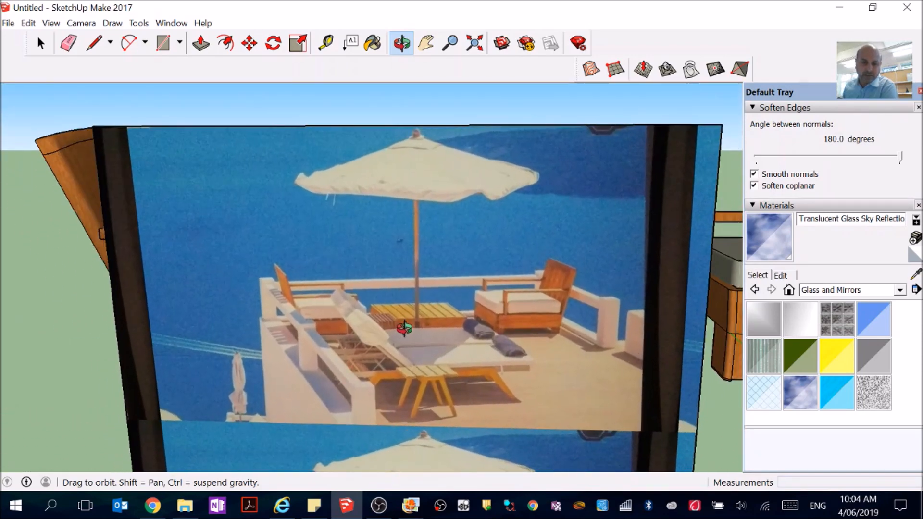
scroll(412, 315, down, 10)
drag(409, 317, 481, 365)
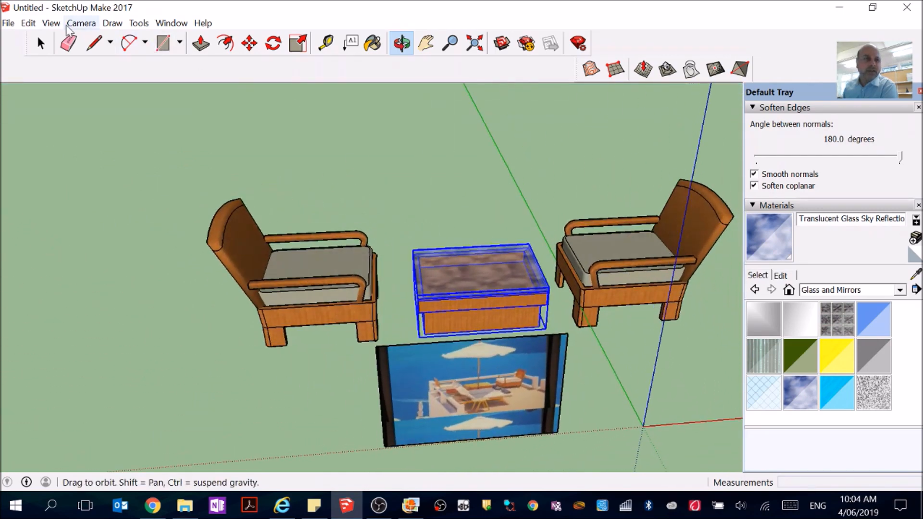
Step: In the standard Front view, move the reference photo about 7.86 m sideways along the red axis, clear of the furniture
click(81, 23)
mouse_move(98, 69)
click(230, 96)
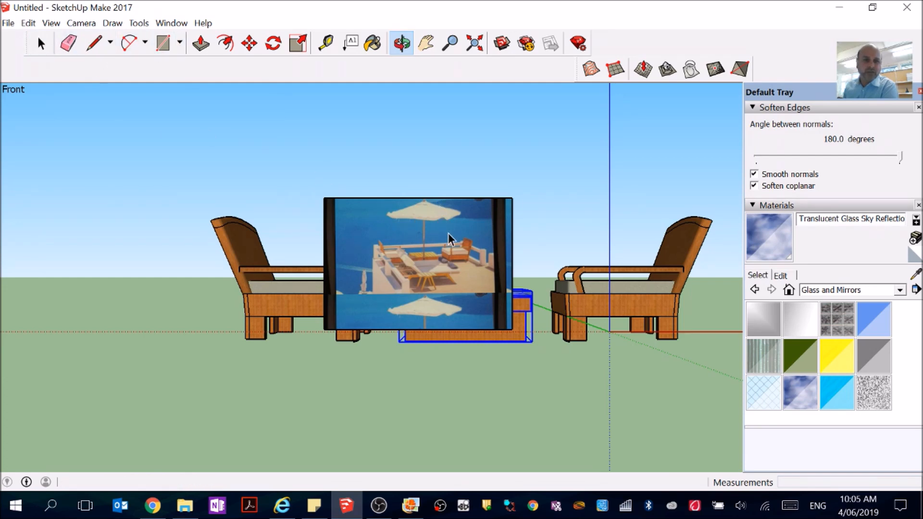
key(space)
click(251, 44)
click(445, 217)
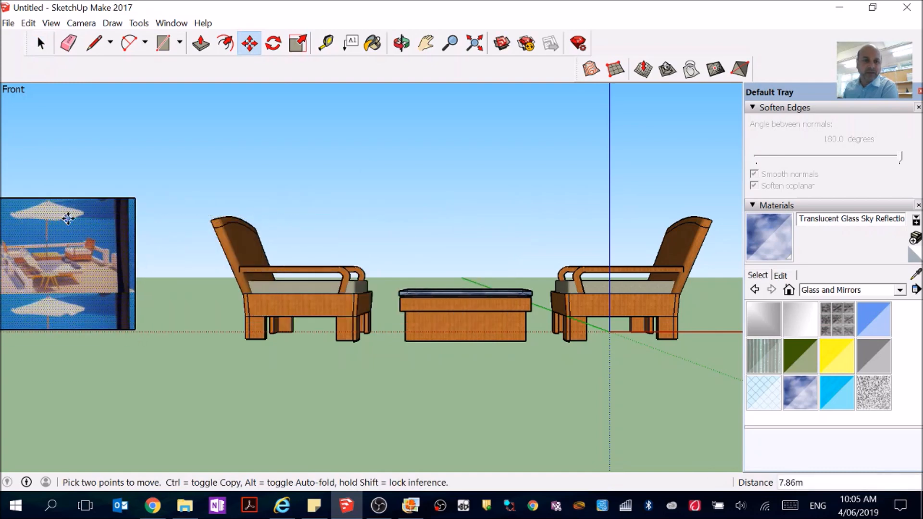
Step: Examine the parasol in the reference photo, including the shape of its canopy and its size relative to the furniture
scroll(597, 344, down, 4)
scroll(474, 325, up, 5)
click(400, 349)
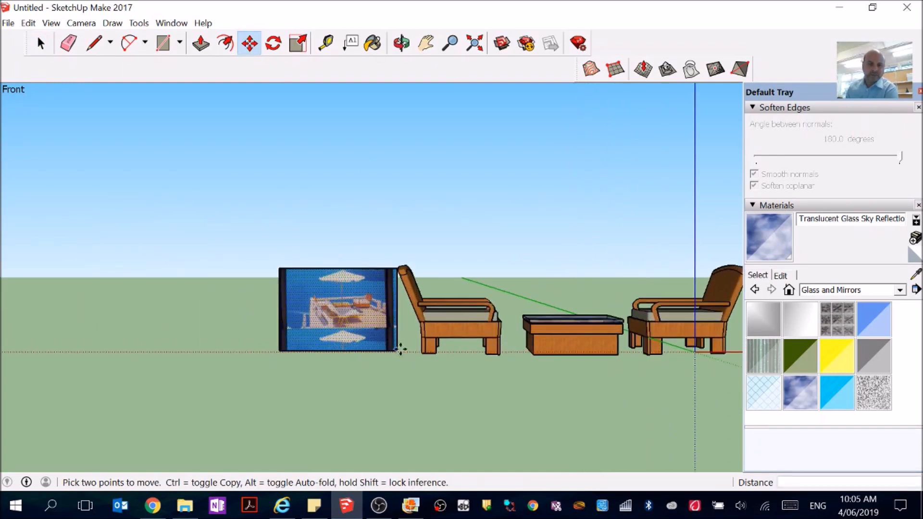
scroll(312, 315, up, 3)
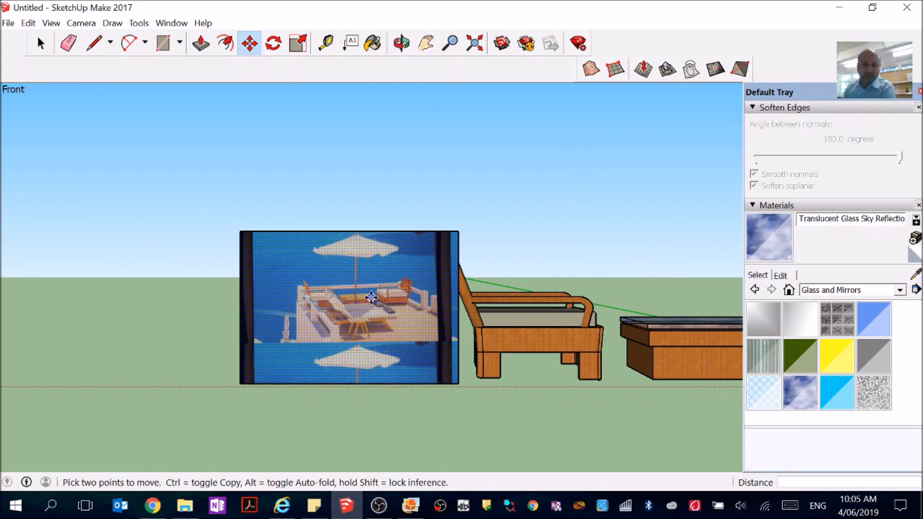
scroll(371, 298, down, 4)
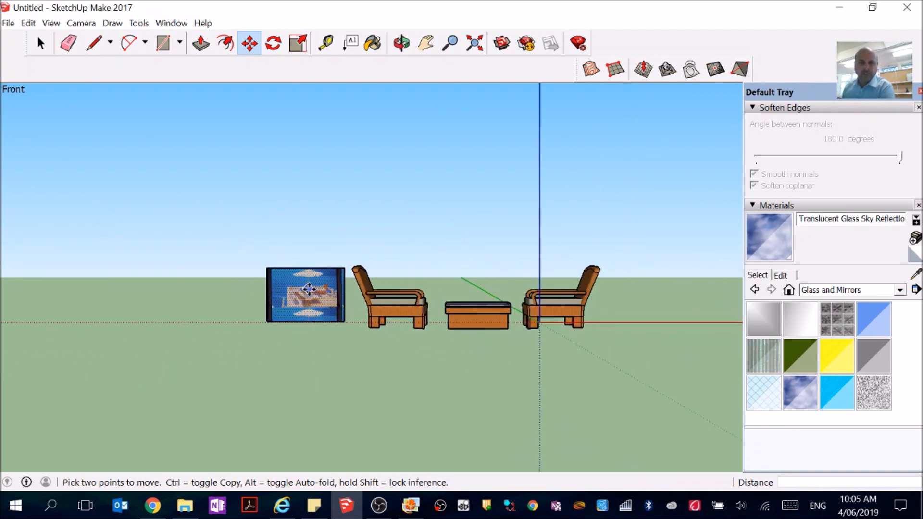
scroll(308, 288, up, 5)
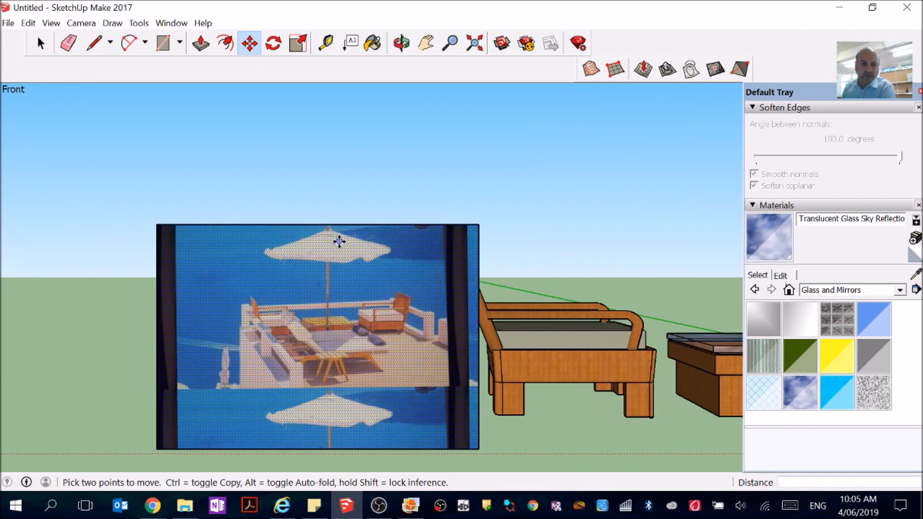
scroll(324, 248, down, 5)
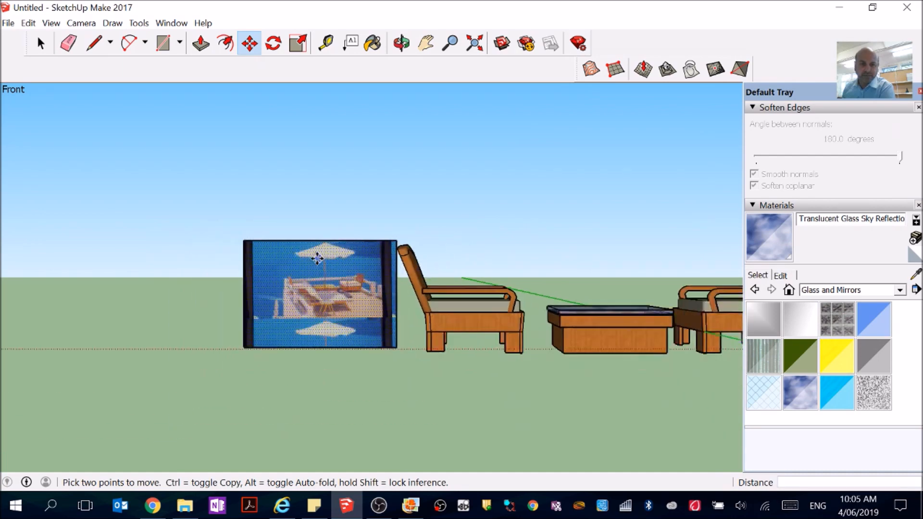
scroll(370, 263, down, 3)
scroll(365, 267, up, 3)
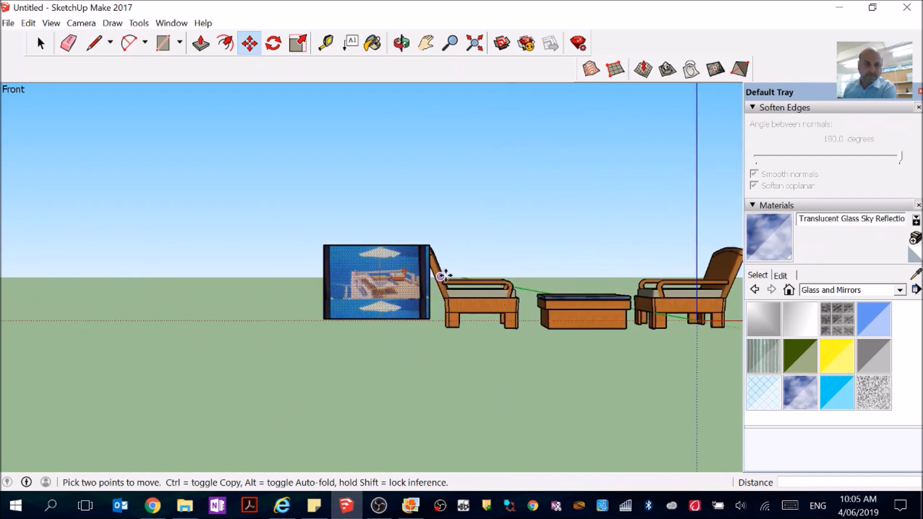
scroll(588, 303, down, 4)
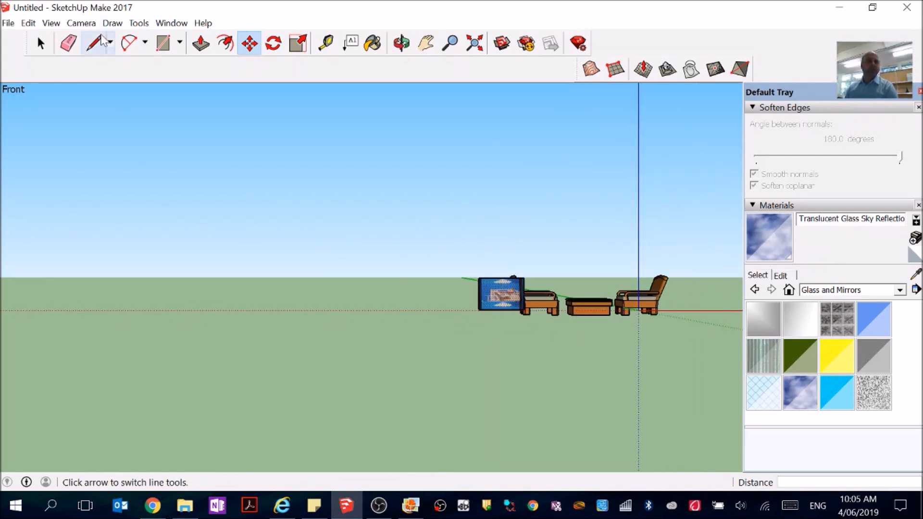
Step: In empty space away from the furniture, draw a vertical rectangle about 10.16 by 6.53 m and a diagonal rising toward the furniture side
click(162, 44)
click(123, 138)
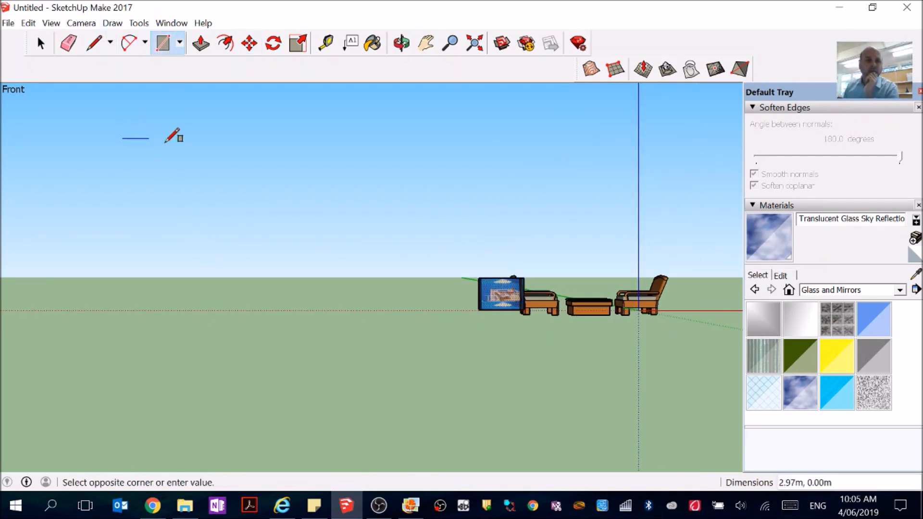
click(241, 214)
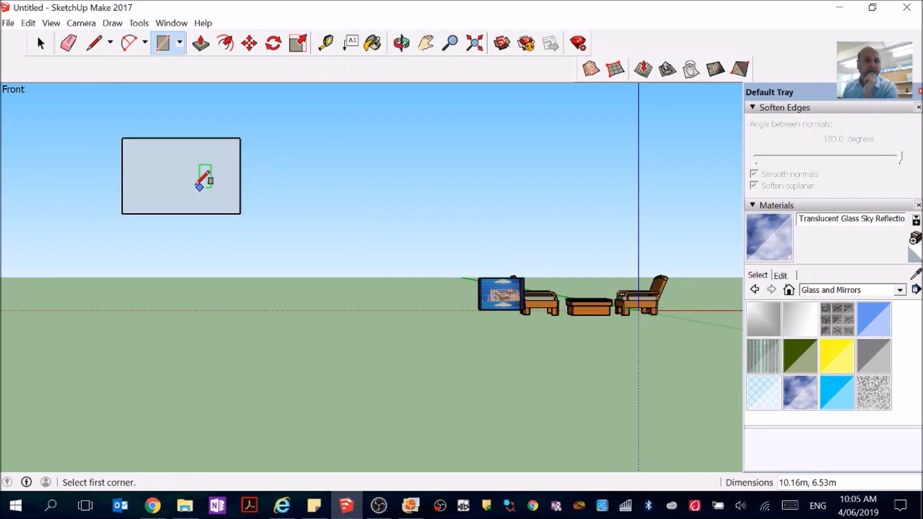
scroll(242, 137, up, 3)
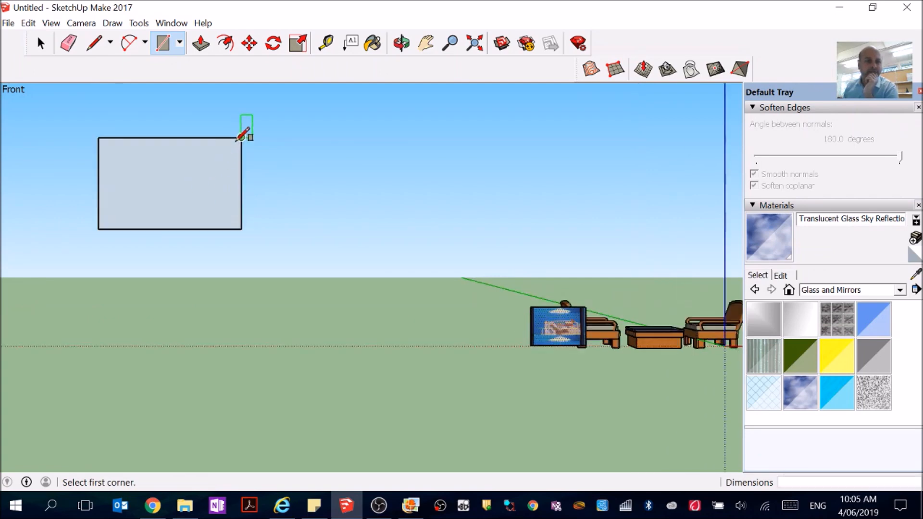
click(92, 51)
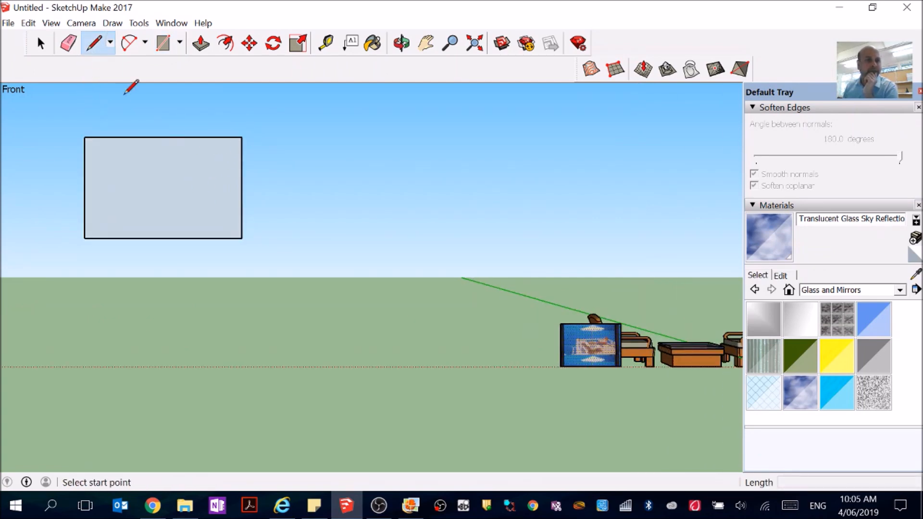
click(242, 137)
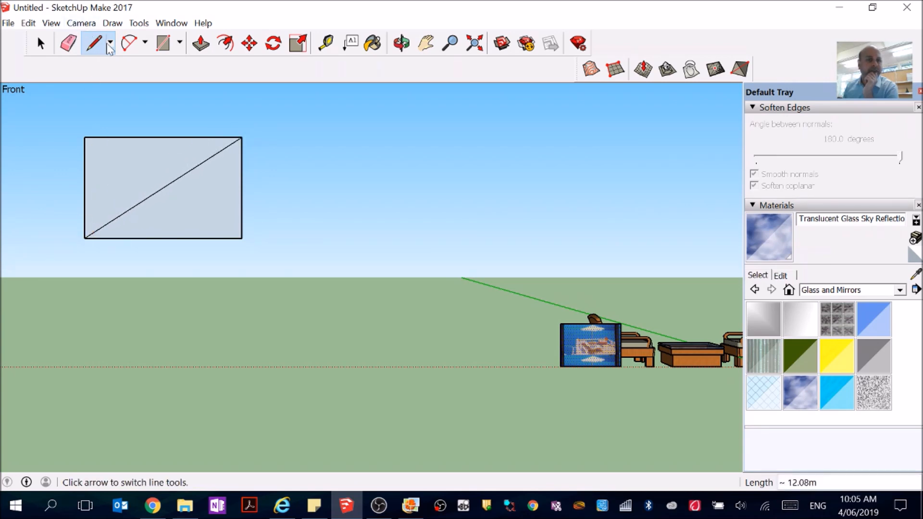
Step: Draw a downward-sagging arc with about 0.75 m bulge between the diagonal's ends, and erase the diagonal and the two rectangle edges above it
click(129, 43)
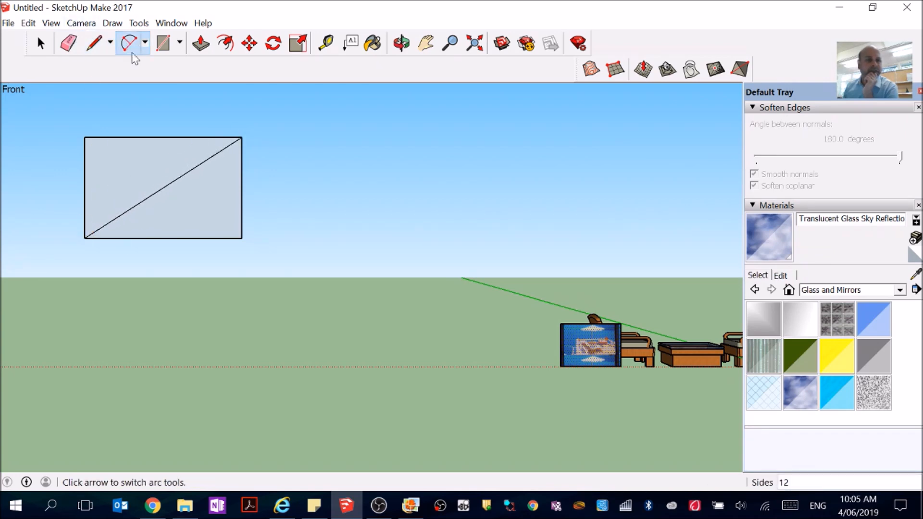
click(84, 238)
click(242, 137)
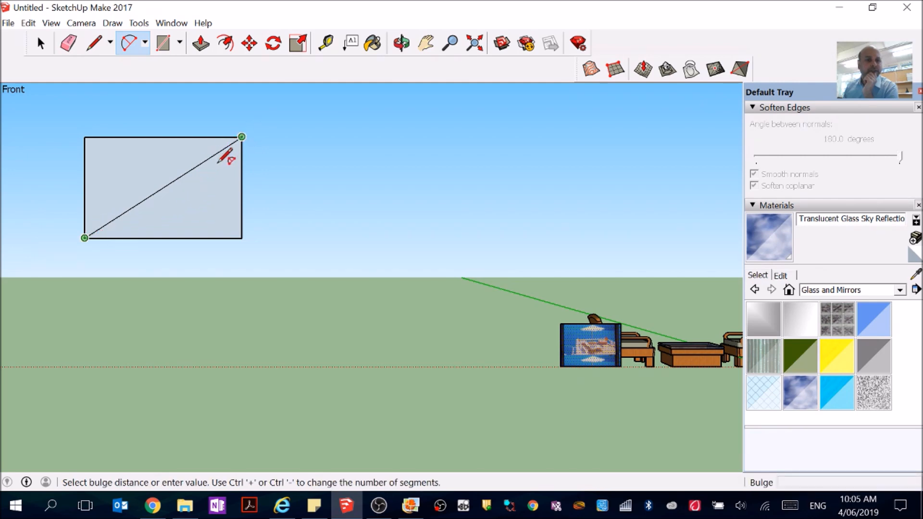
click(203, 175)
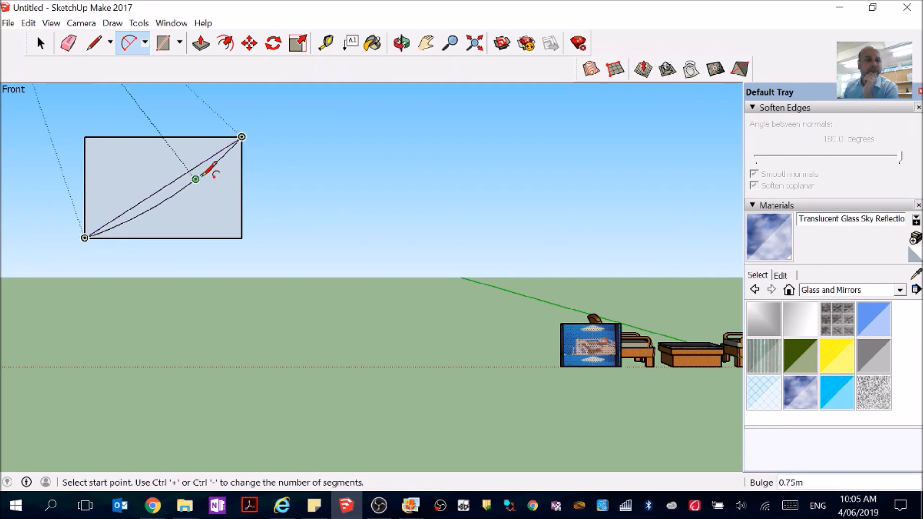
scroll(249, 165, up, 4)
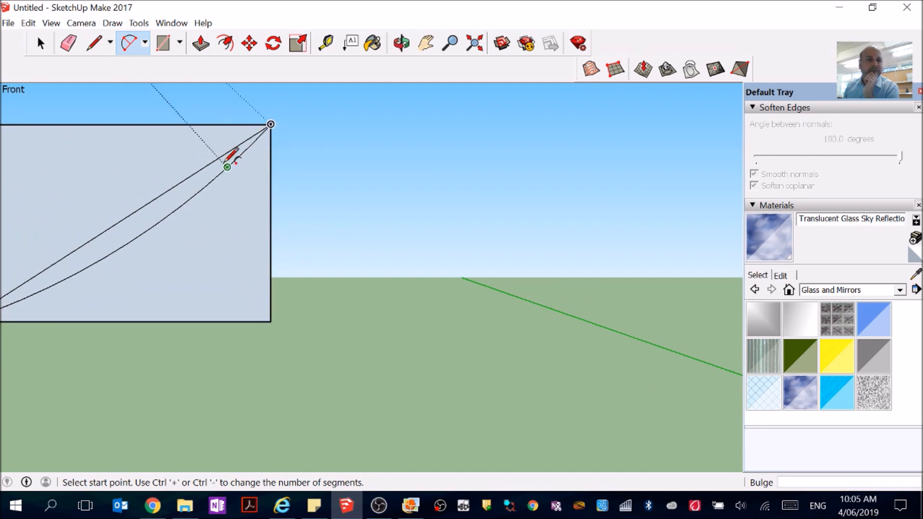
scroll(225, 163, down, 4)
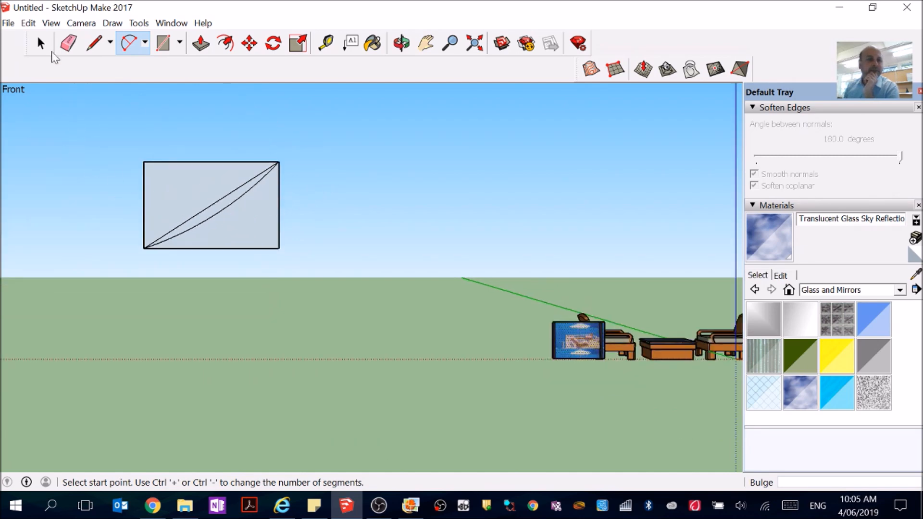
click(68, 43)
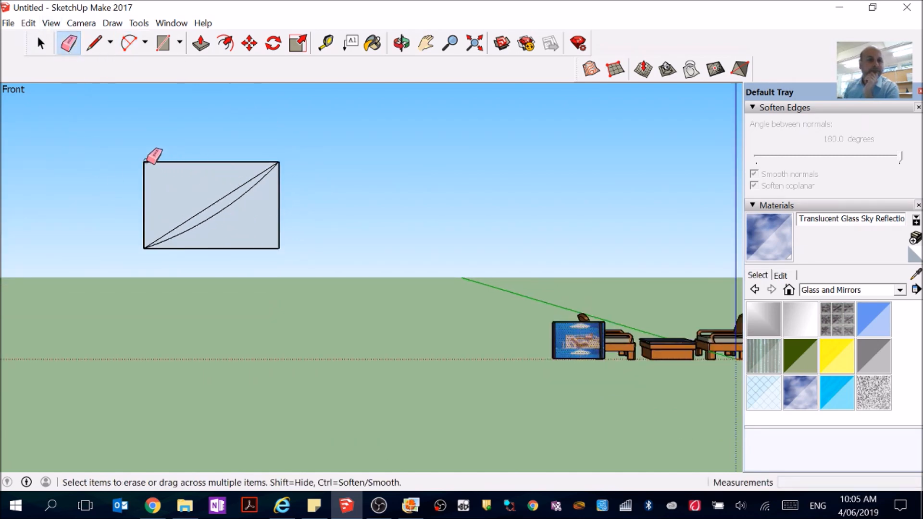
drag(143, 161, 205, 181)
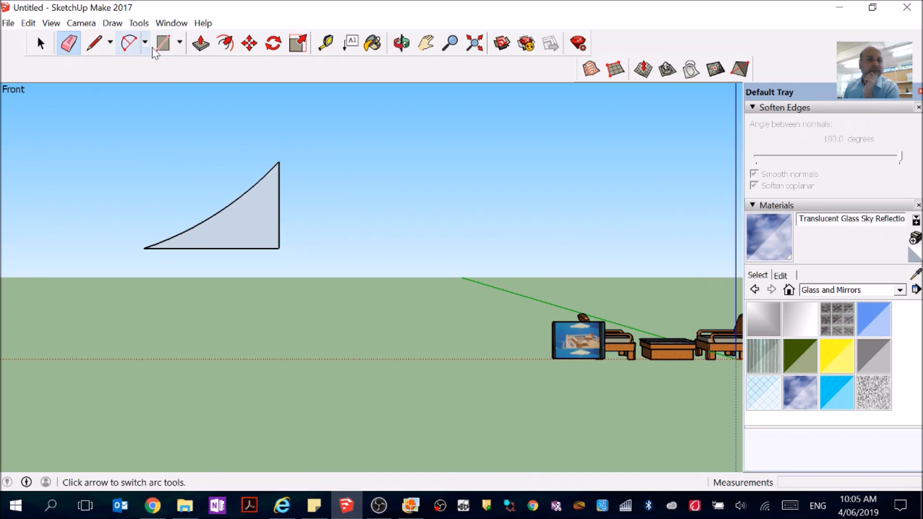
Step: Offset the outline of the curved triangular face slightly outward to form a thin border around it
click(224, 43)
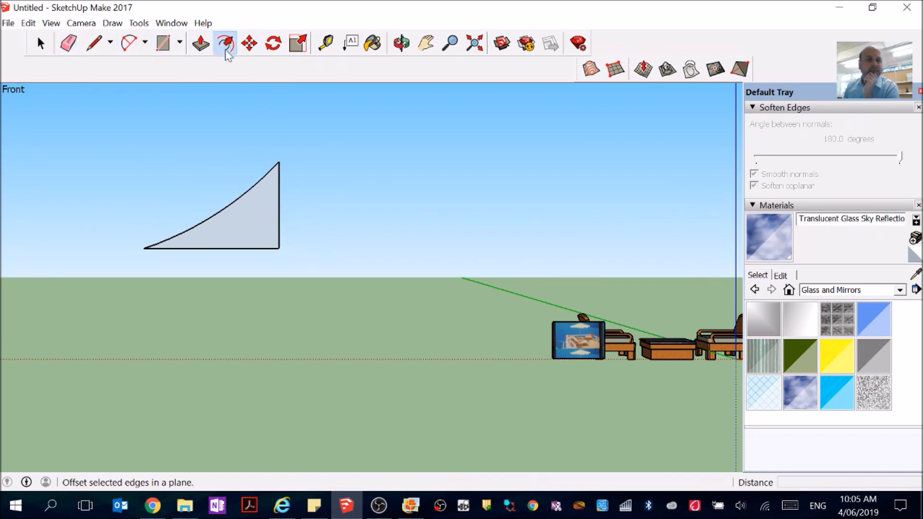
click(255, 200)
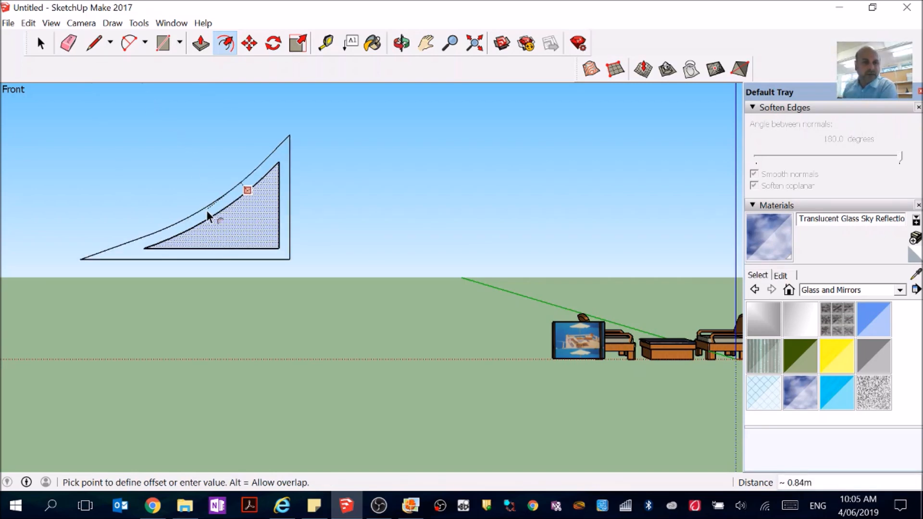
click(216, 210)
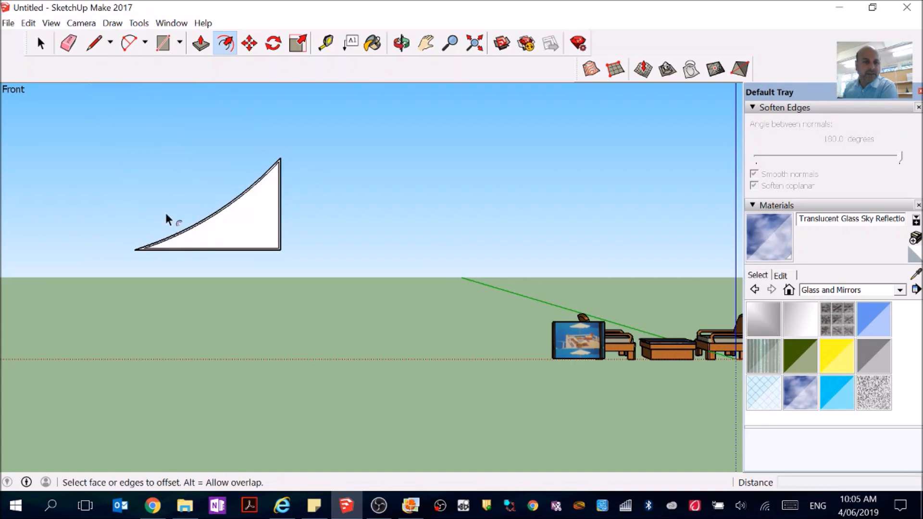
scroll(161, 207, up, 4)
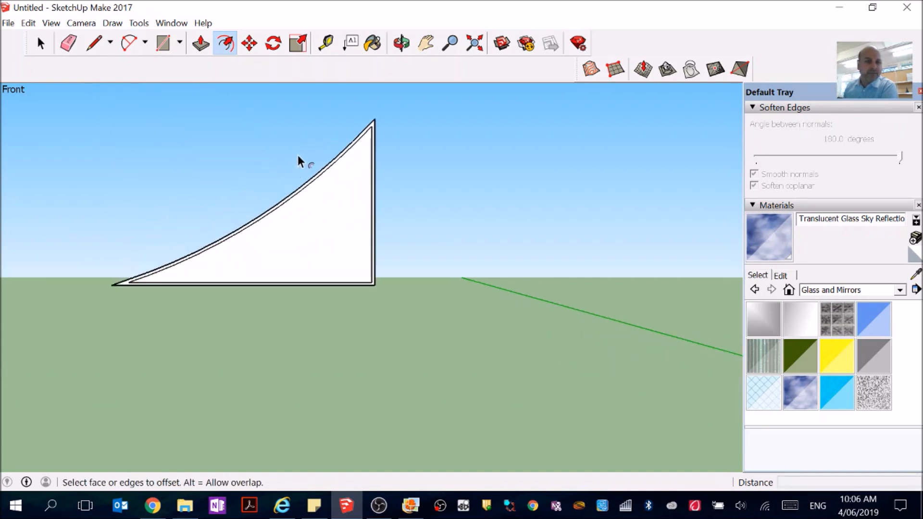
scroll(91, 265, up, 4)
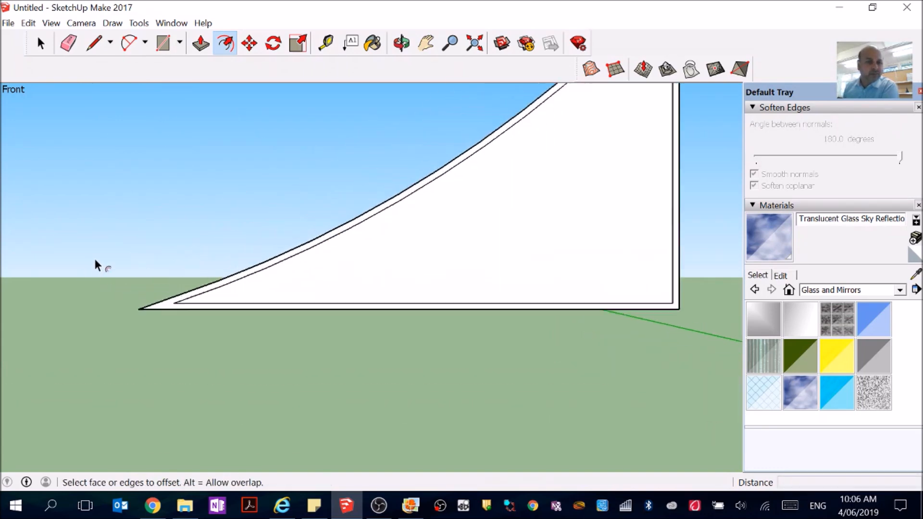
Step: Close both ends of the curved border with short lines between its inner and outer outlines, and erase the straight edges beside the strip
click(93, 43)
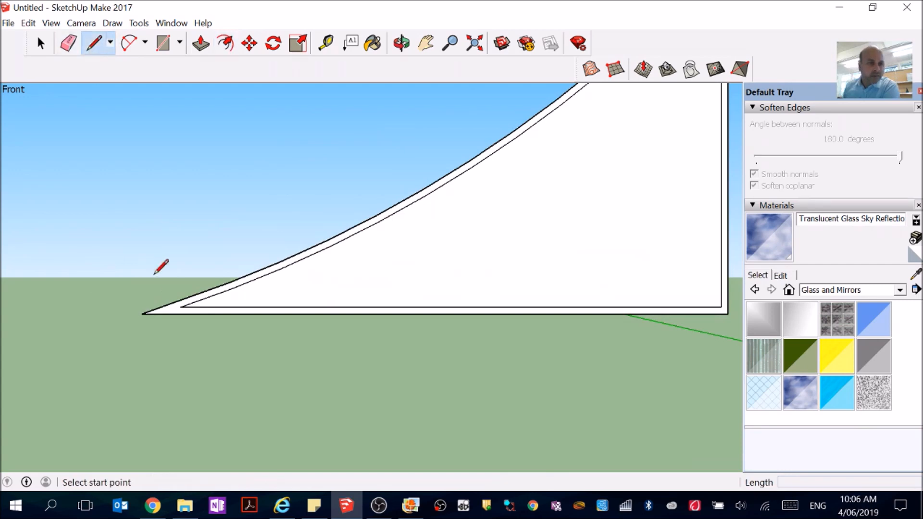
click(180, 306)
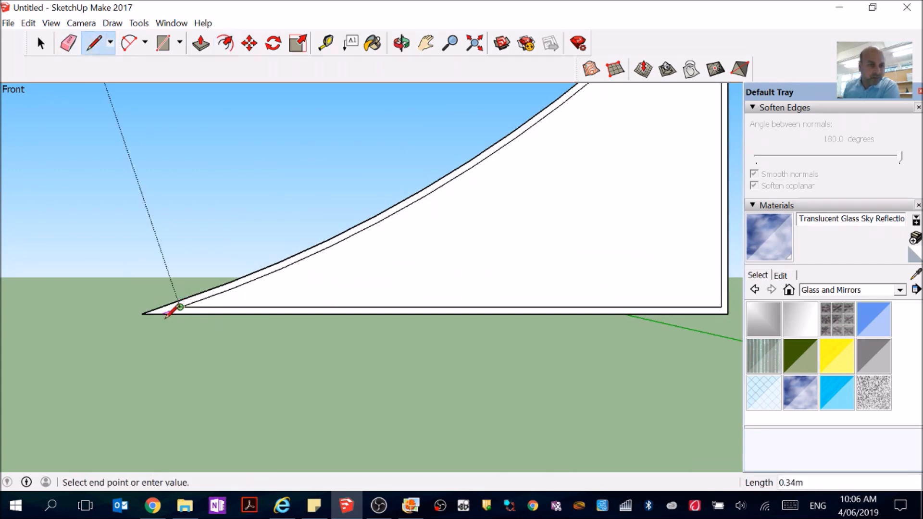
scroll(169, 317, up, 3)
click(174, 310)
scroll(29, 297, down, 1)
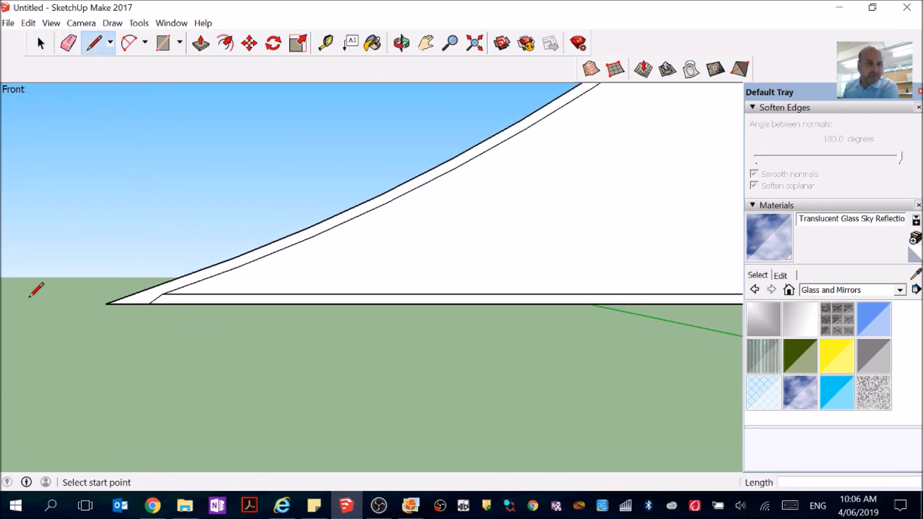
scroll(161, 319, down, 3)
scroll(425, 140, up, 4)
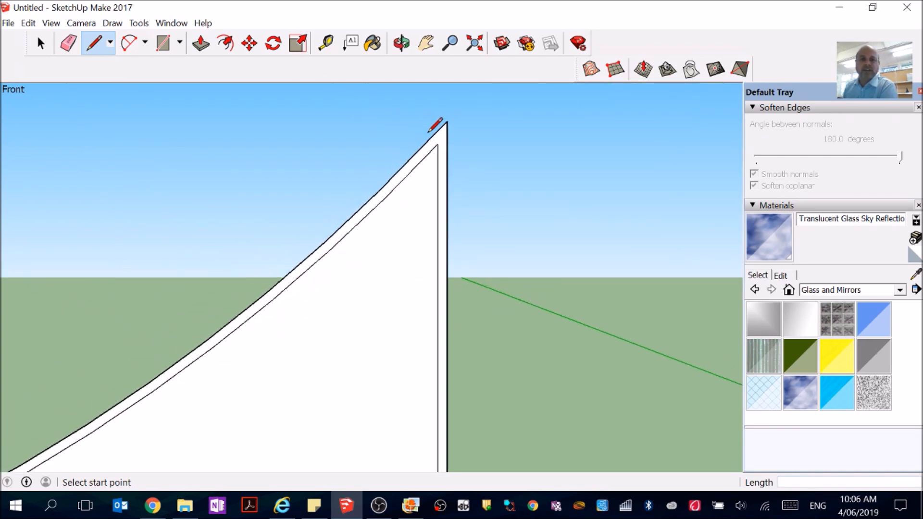
click(444, 138)
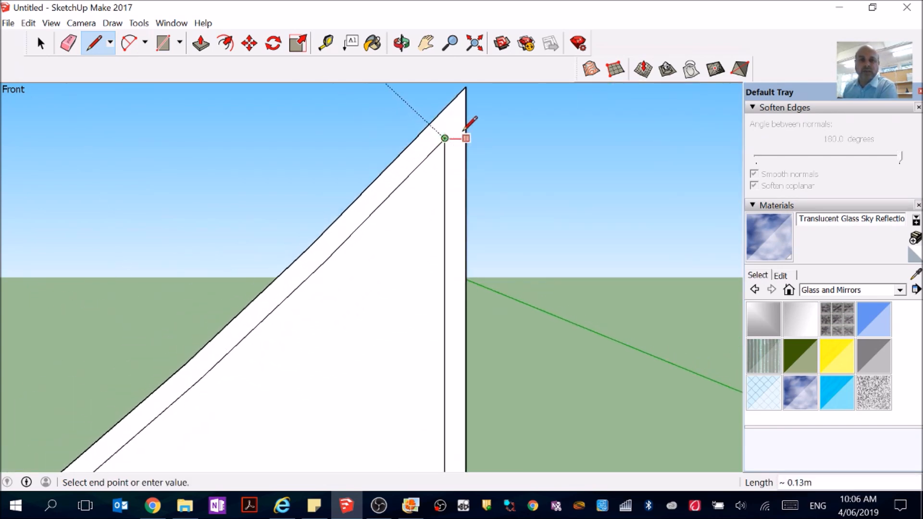
click(464, 133)
scroll(432, 150, down, 5)
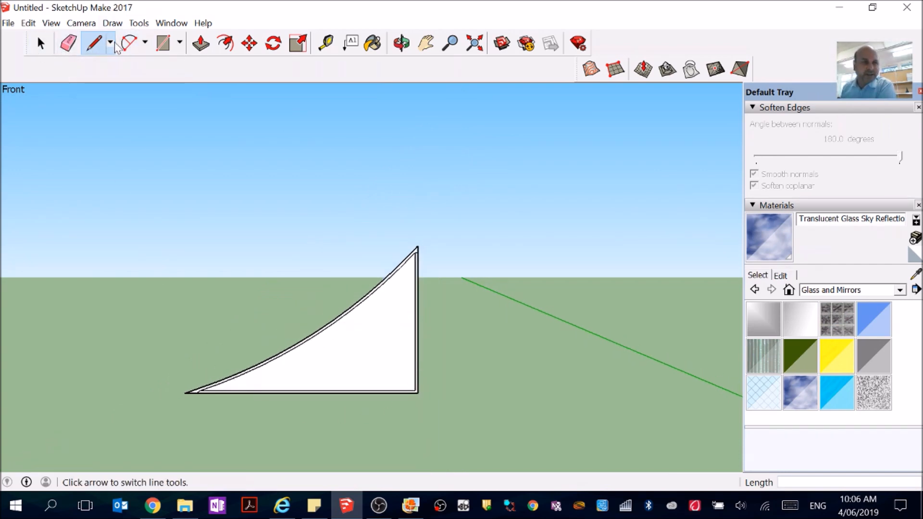
click(68, 43)
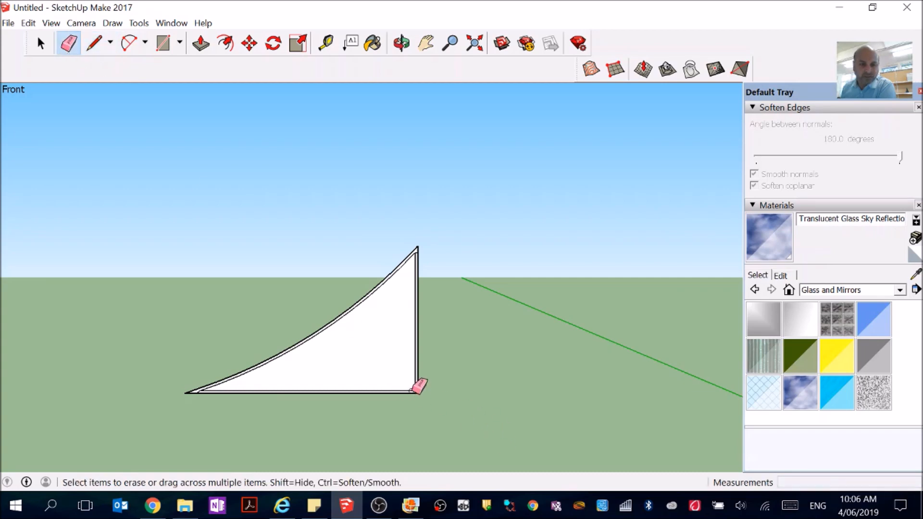
click(416, 392)
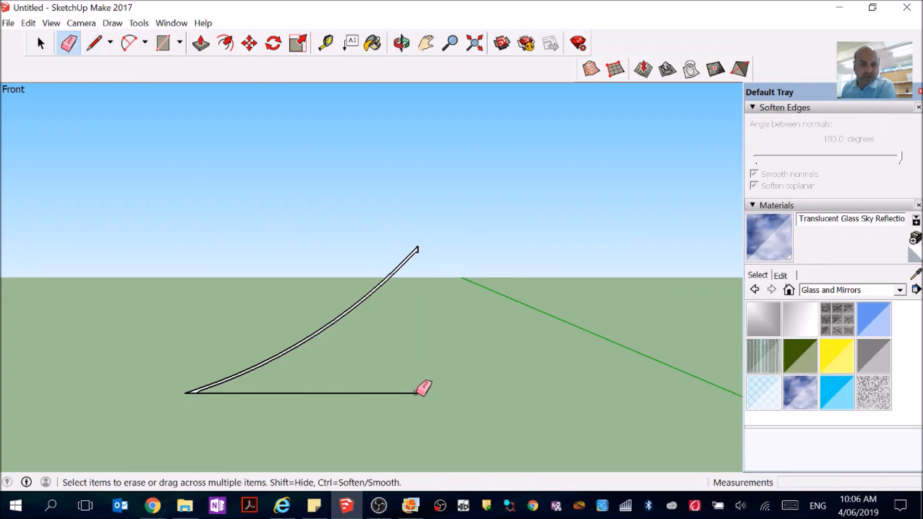
Step: Try drawing a horizontal hexagon about 7.53 m in radius, centred on the curved strip's raised end, and undo it
click(81, 23)
mouse_move(94, 71)
click(225, 70)
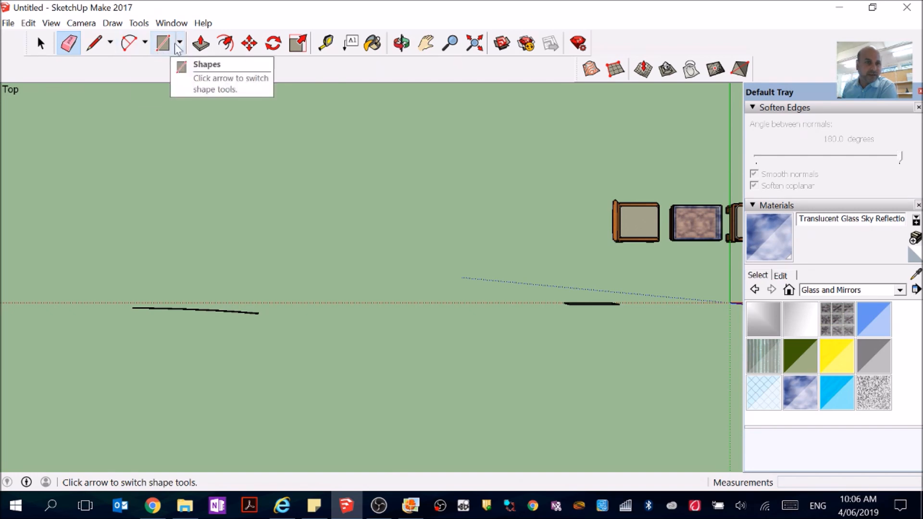
click(180, 44)
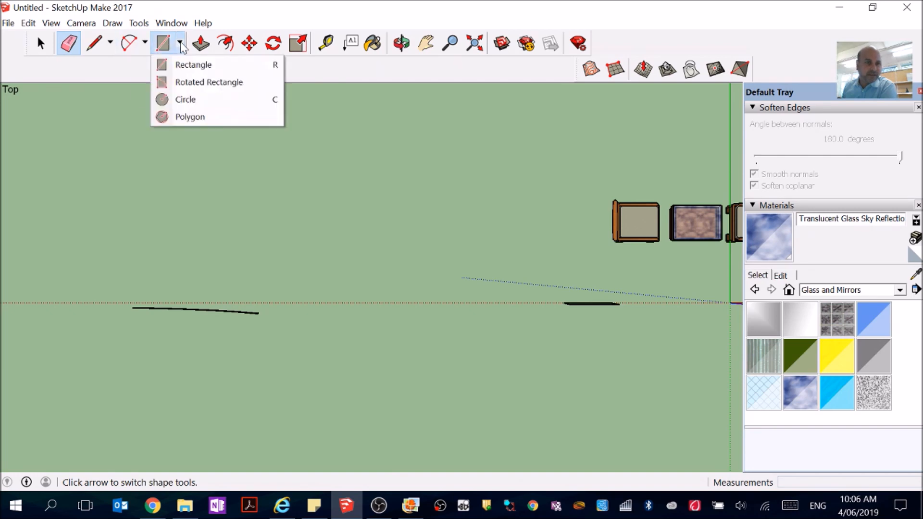
click(191, 119)
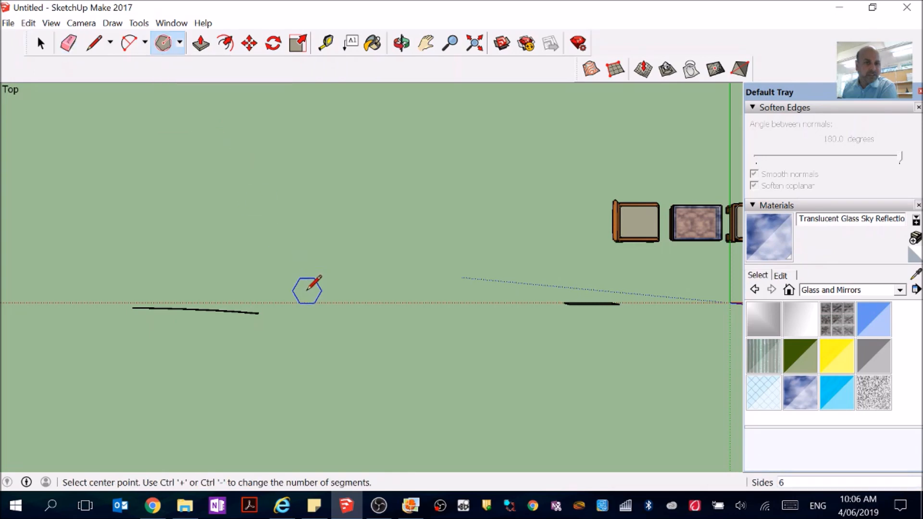
click(259, 313)
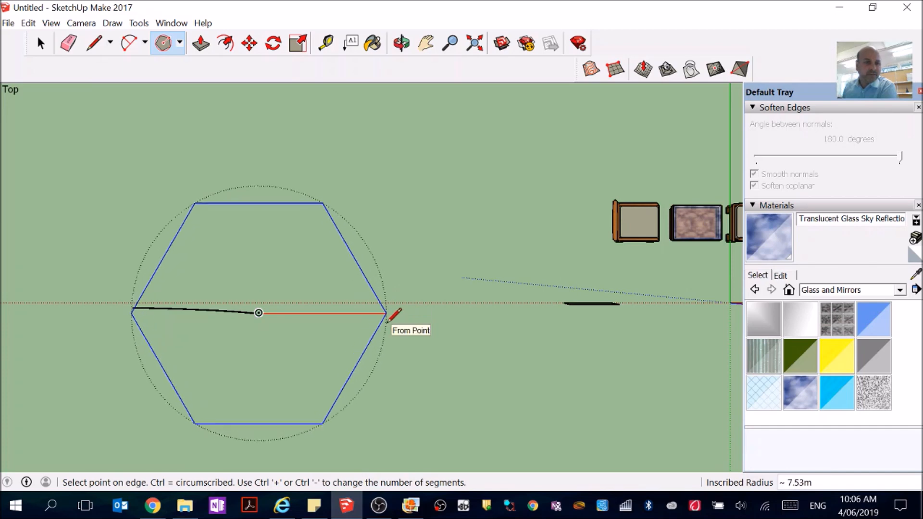
click(387, 316)
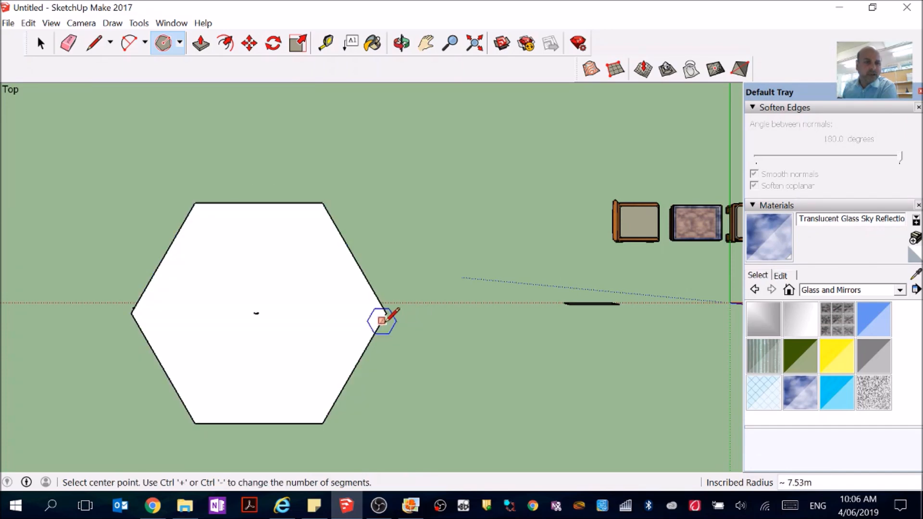
click(401, 43)
drag(420, 171, 335, 197)
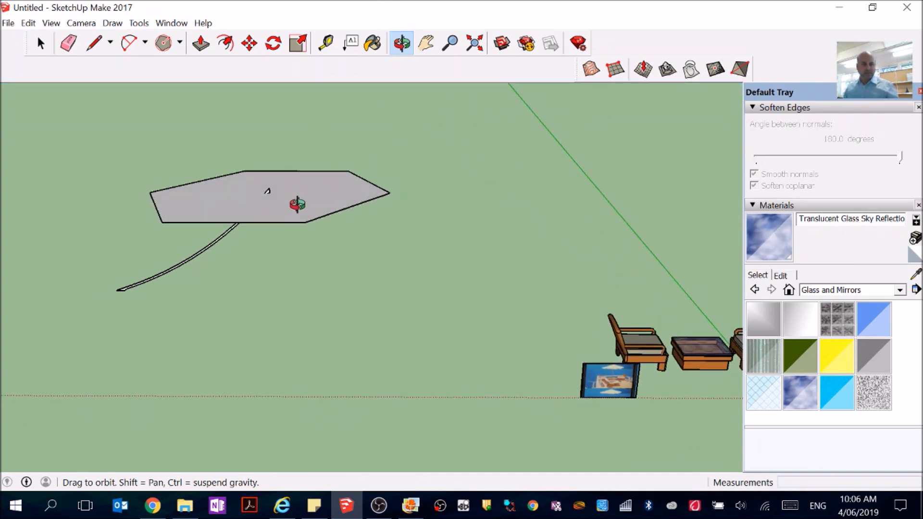
key(ctrl+z)
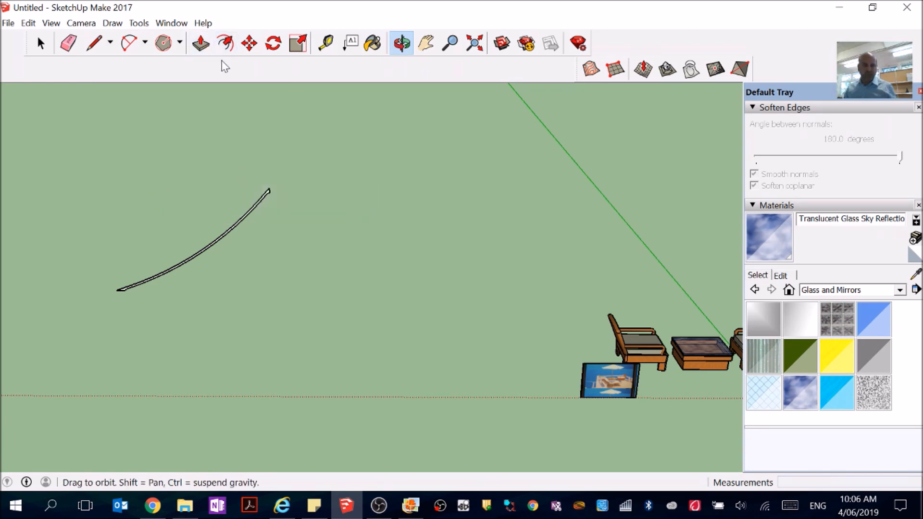
Step: From the bottom view, draw a horizontal hexagon centred on the curved strip's upper end, with a corner at its outer end
click(82, 23)
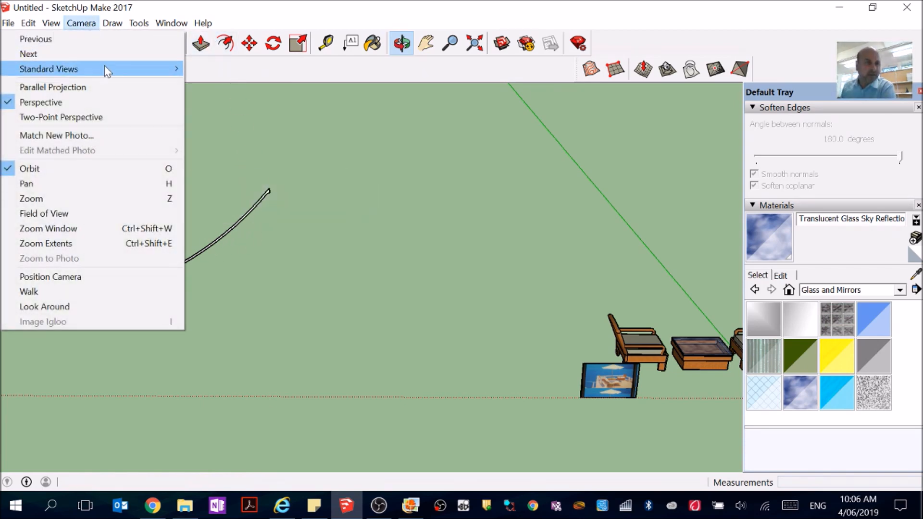
mouse_move(110, 69)
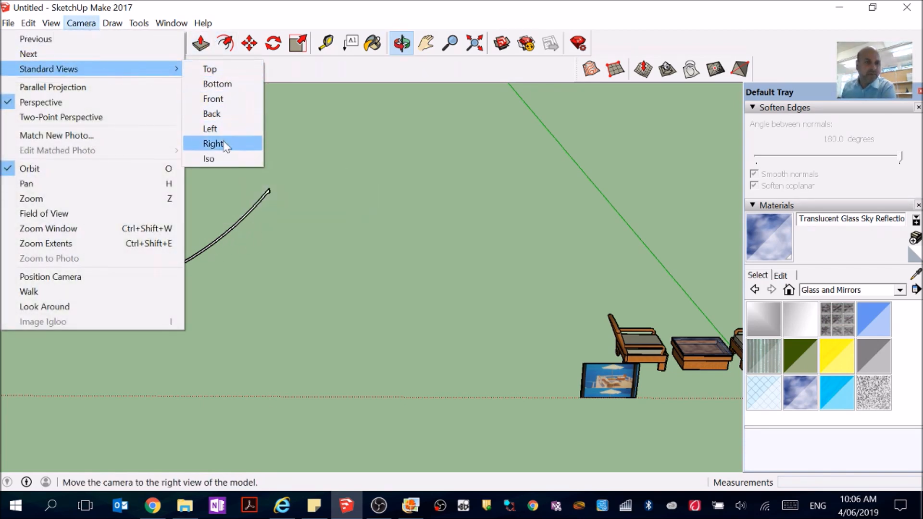
click(216, 84)
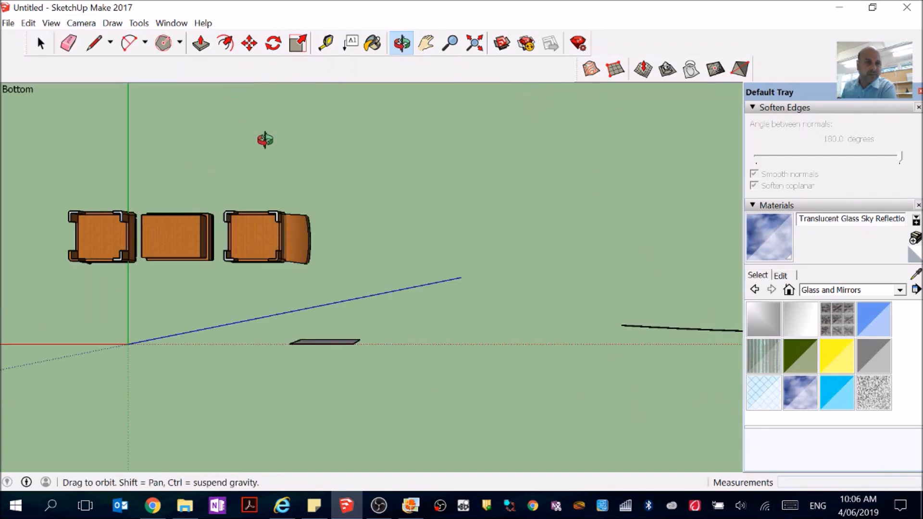
drag(316, 218, 576, 285)
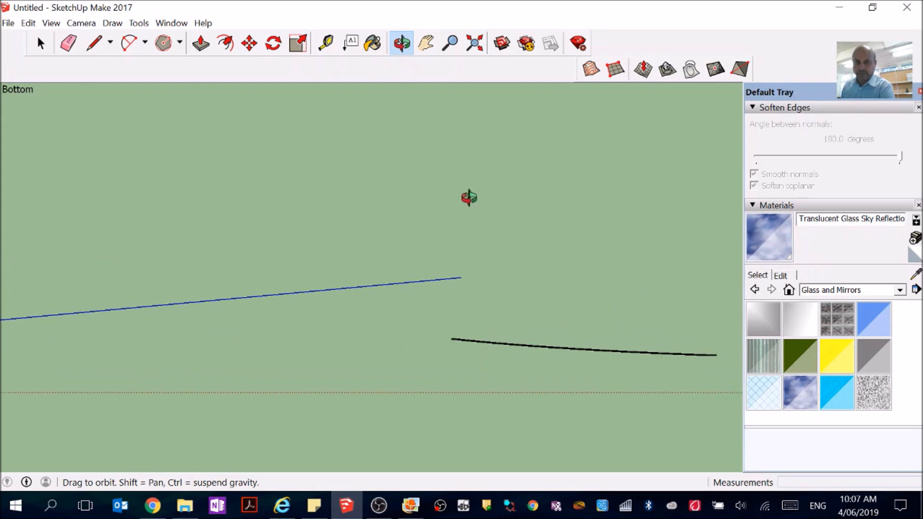
drag(465, 157, 634, 164)
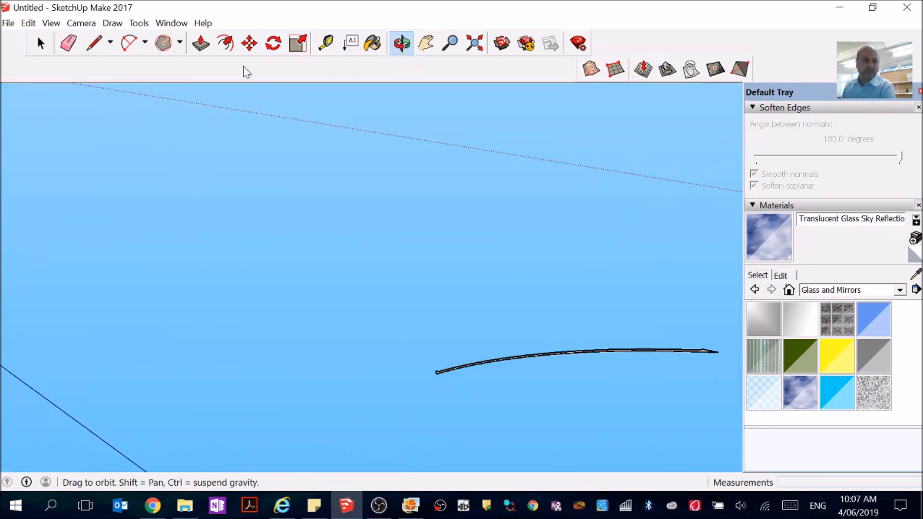
click(81, 23)
mouse_move(102, 68)
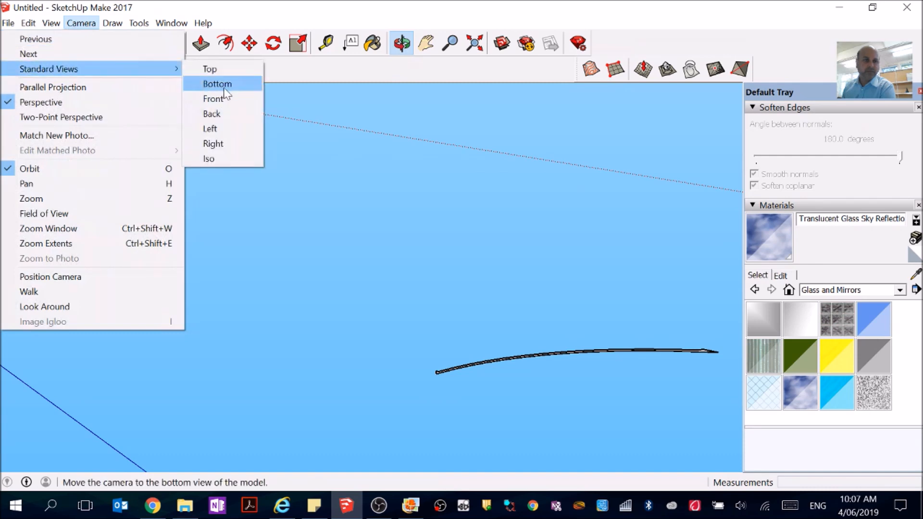
click(219, 85)
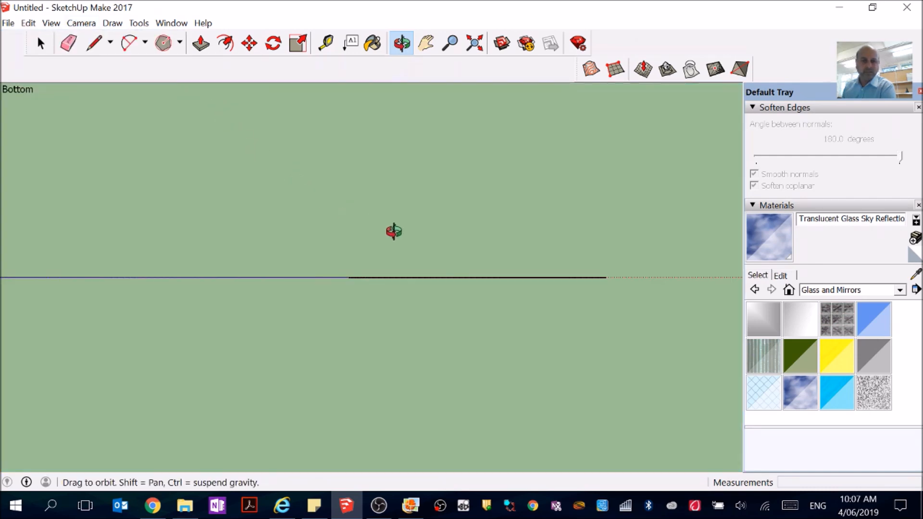
click(163, 43)
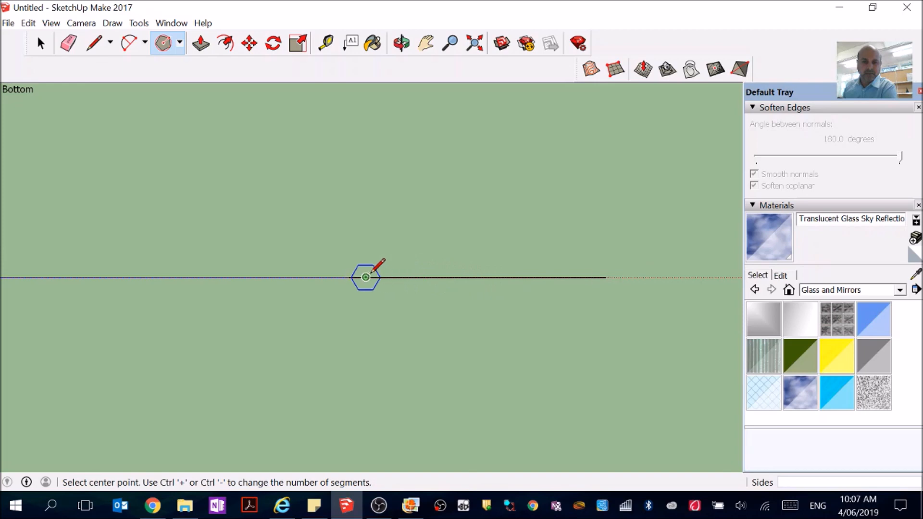
click(351, 277)
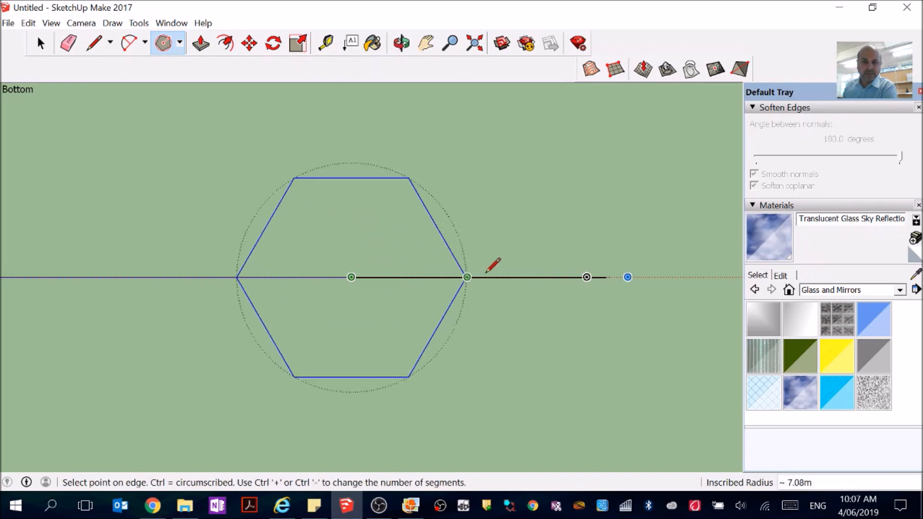
click(611, 278)
Step: Delete the hexagon's face, keeping only its outline
click(401, 43)
mouse_move(423, 144)
mouse_down()
mouse_move(449, 363)
mouse_move(439, 272)
mouse_move(546, 422)
mouse_up()
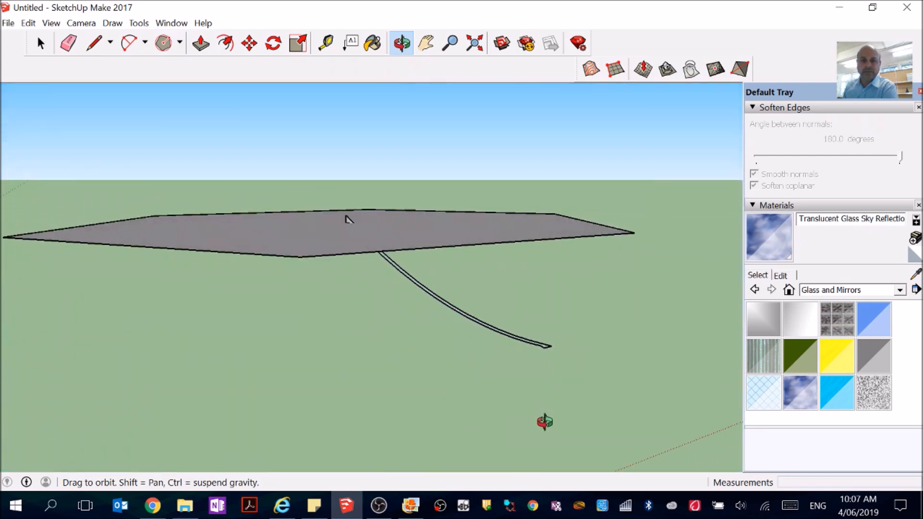
click(70, 43)
key(space)
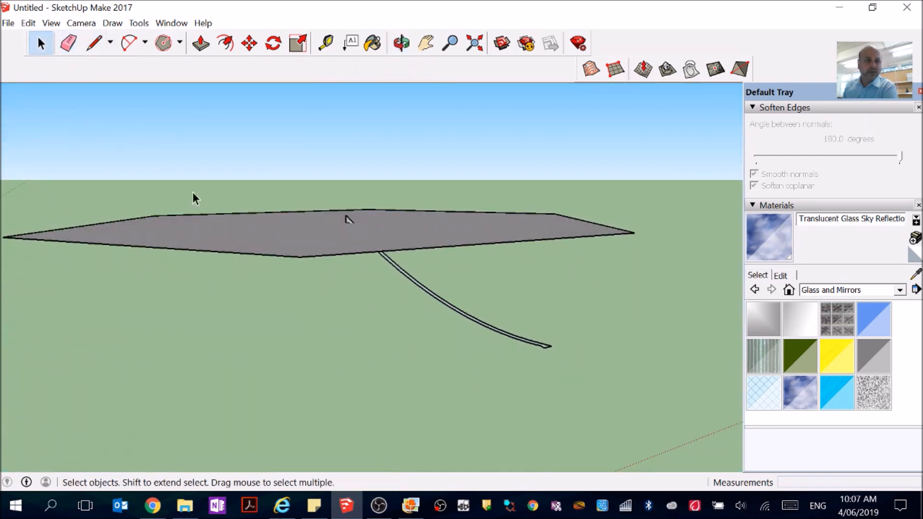
click(229, 229)
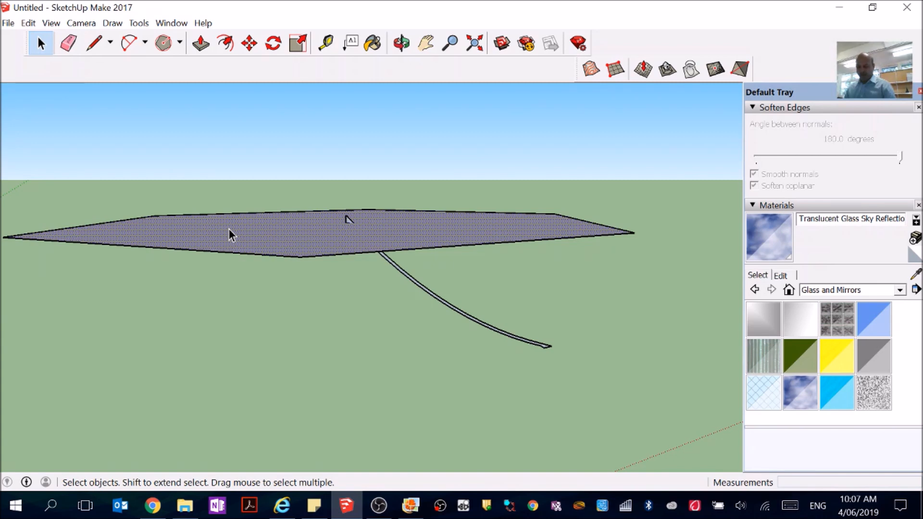
key(Delete)
Step: Move the whole curved strip about 7.42 m upward so its low end sits near the hexagon's corner
drag(412, 284, 581, 404)
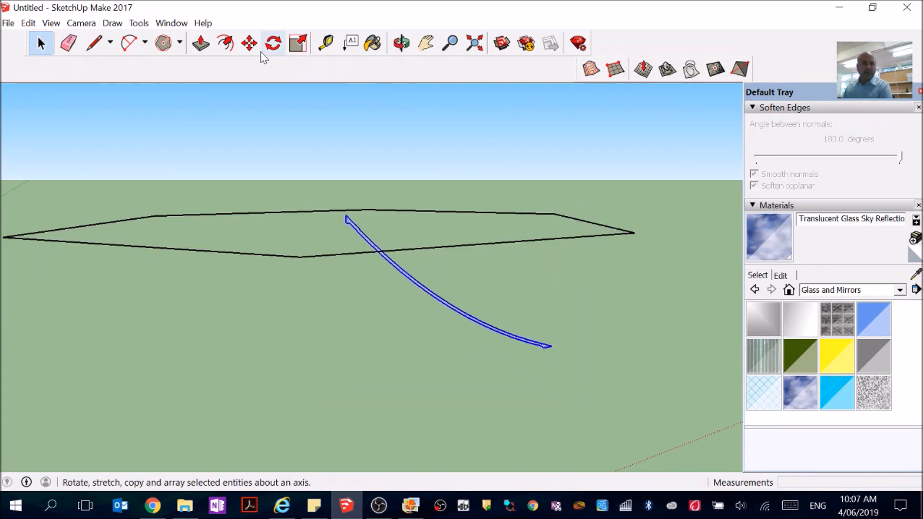
click(249, 44)
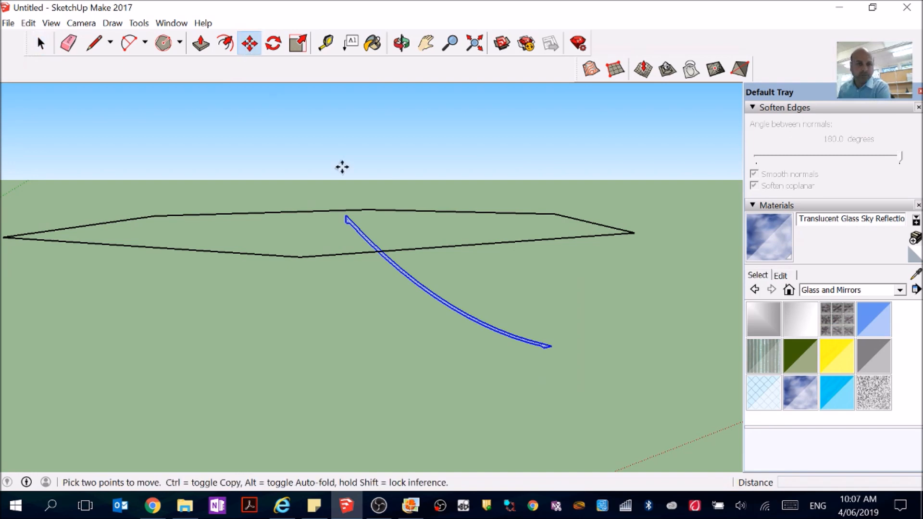
click(504, 336)
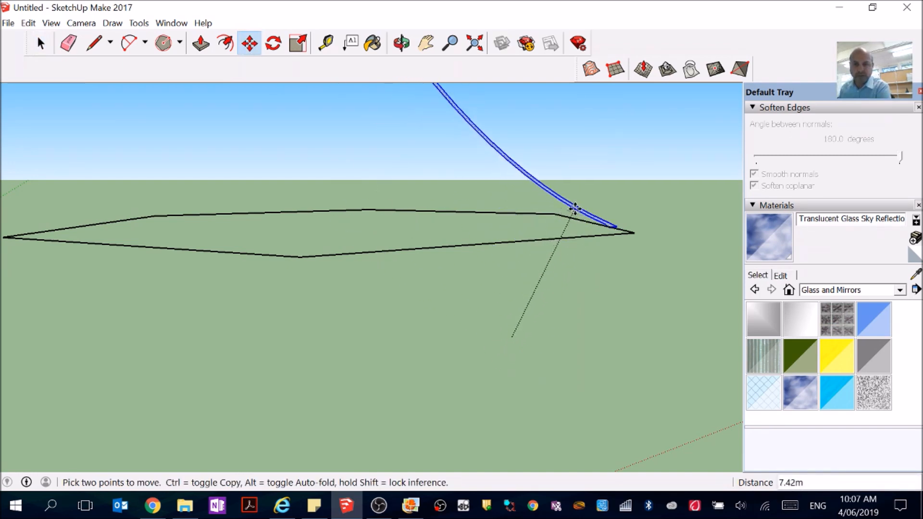
click(574, 209)
Step: Shift the curved strip about 1.65 m along the red axis, back toward the hexagon
click(401, 43)
drag(457, 101, 391, 122)
click(249, 43)
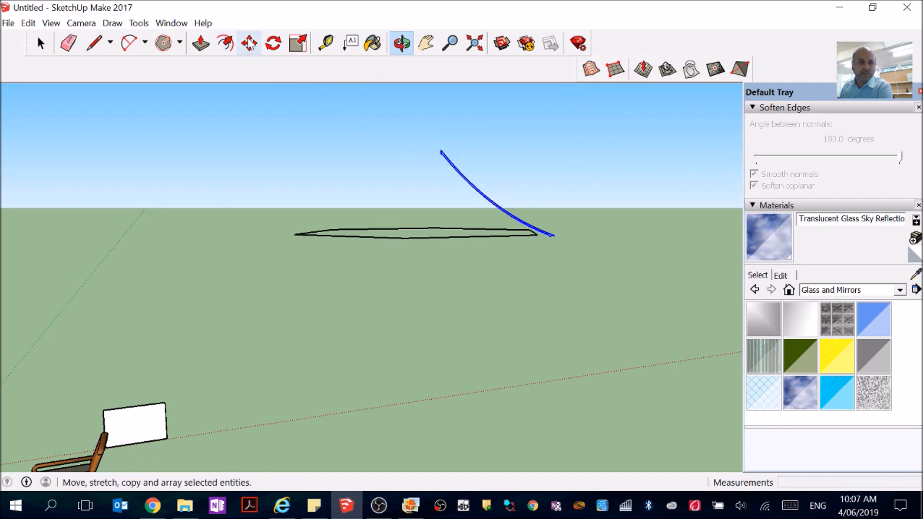
click(512, 212)
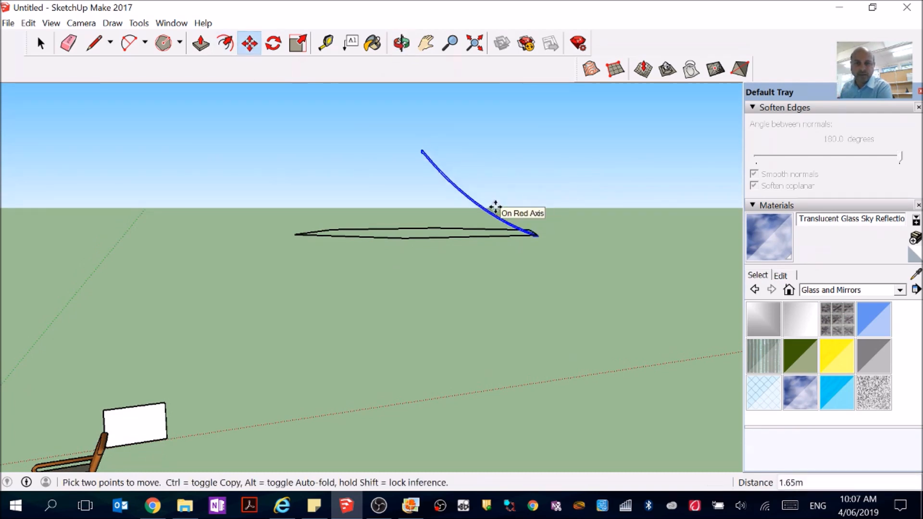
click(495, 207)
Step: From the top view, move the curved strip about 4.38 m so its outer end meets the hexagon's corner on the red axis
click(401, 43)
drag(500, 203, 384, 480)
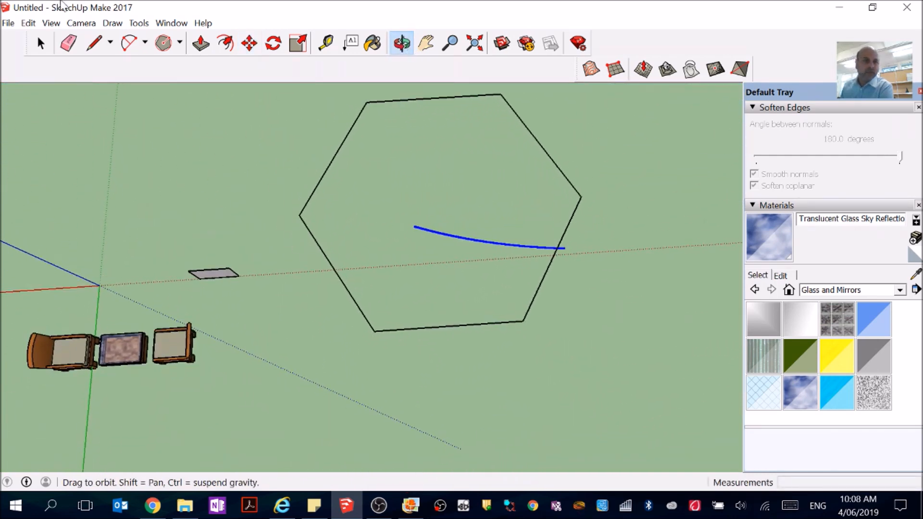
click(80, 23)
mouse_move(96, 67)
click(192, 68)
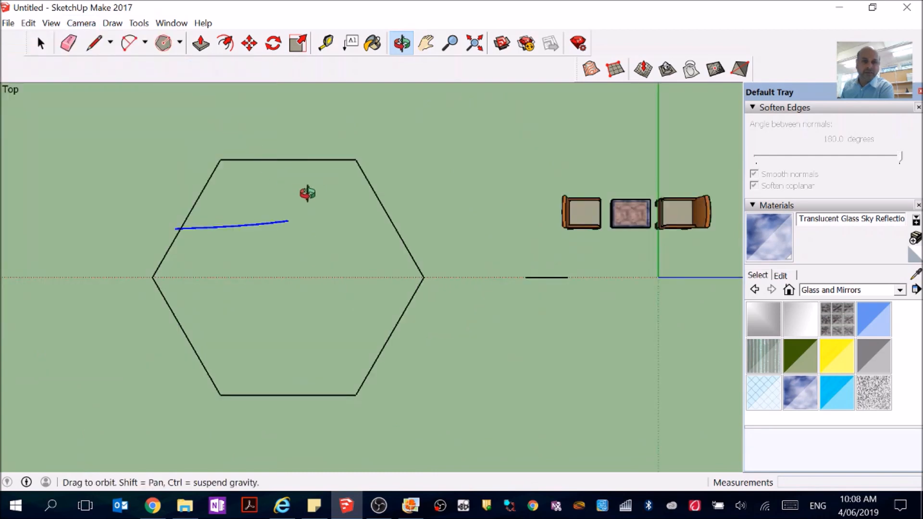
click(249, 43)
click(245, 226)
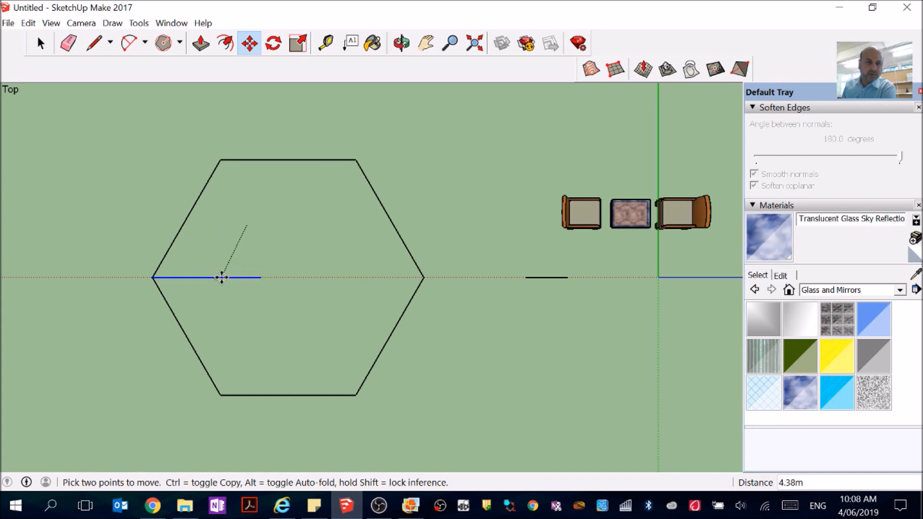
Step: Sweep the curved strip's face around the hexagon outline with Follow Me to form the parasol canopy
click(401, 43)
drag(428, 288, 298, 219)
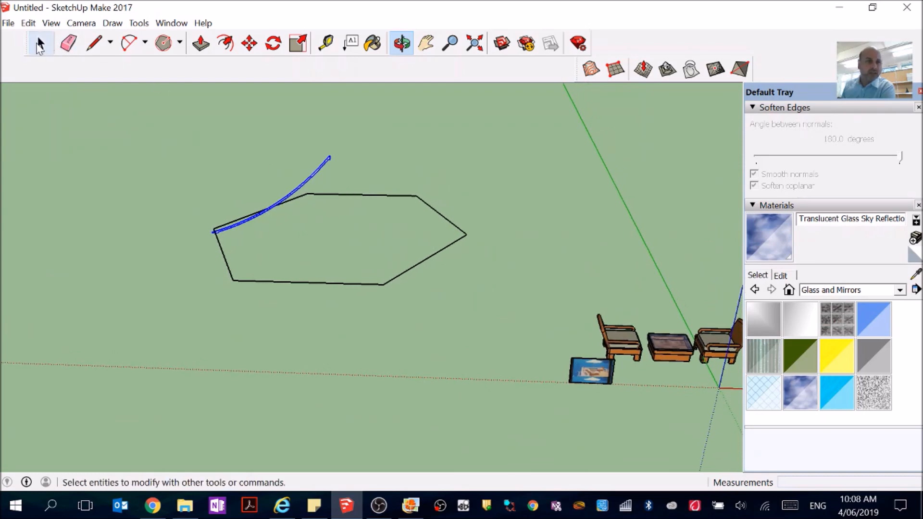
click(41, 43)
click(228, 262)
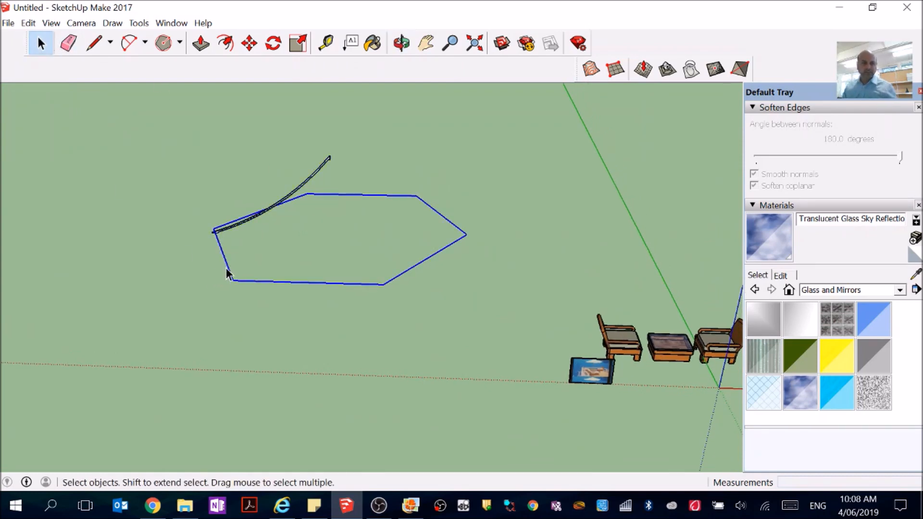
scroll(274, 162, up, 1)
scroll(281, 161, up, 3)
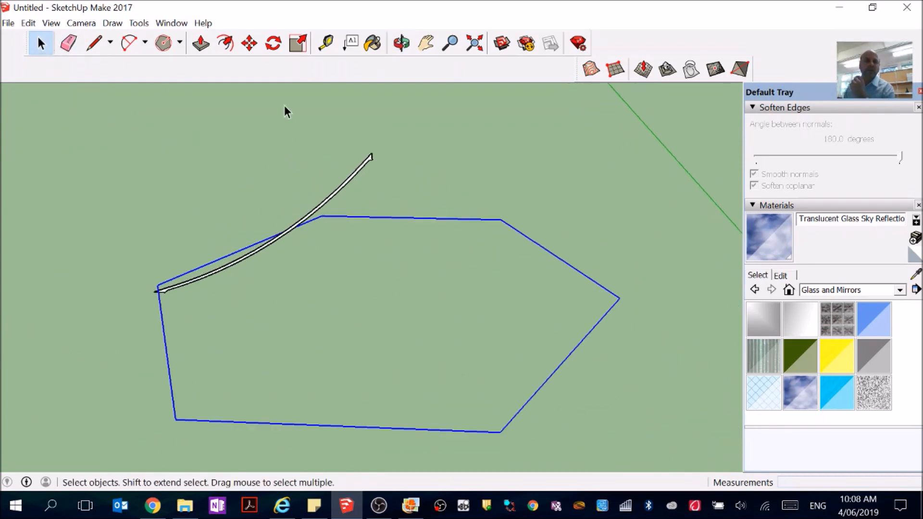
click(139, 23)
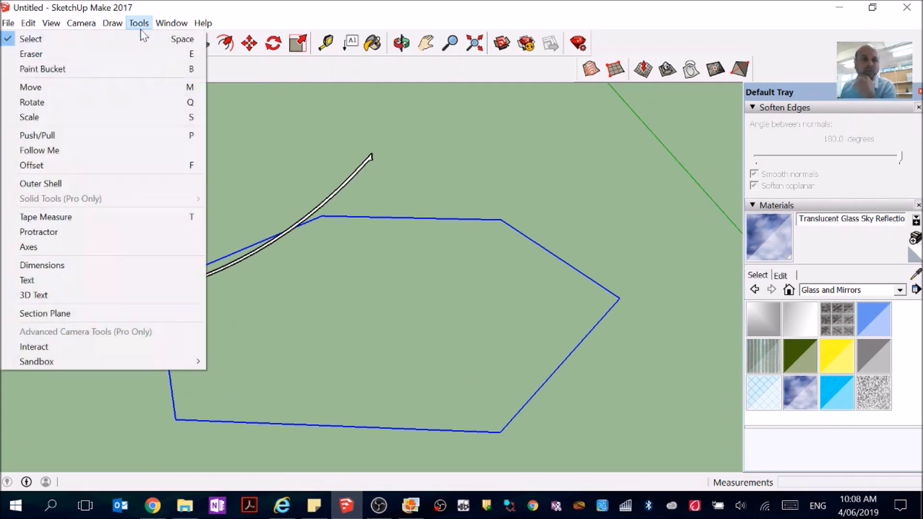
click(111, 151)
click(371, 162)
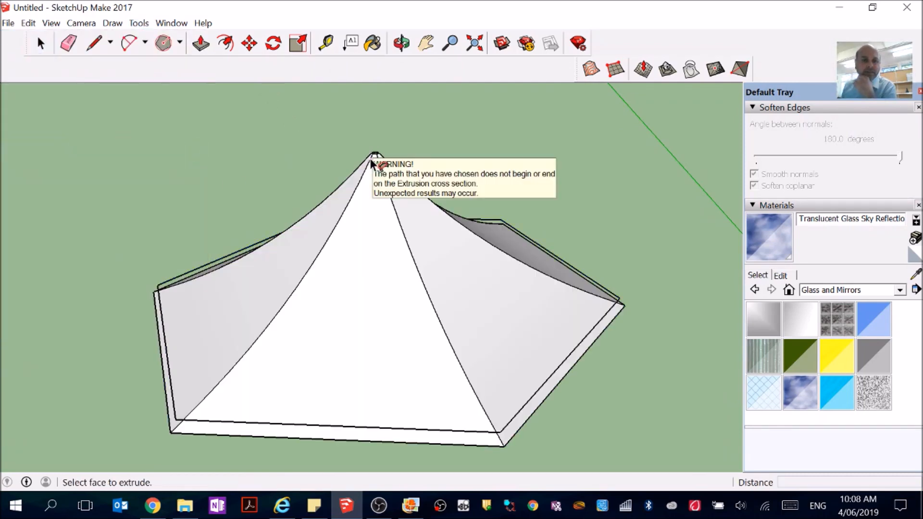
Step: Examine the swept canopy's shape and lower rim from the side
scroll(564, 281, down, 4)
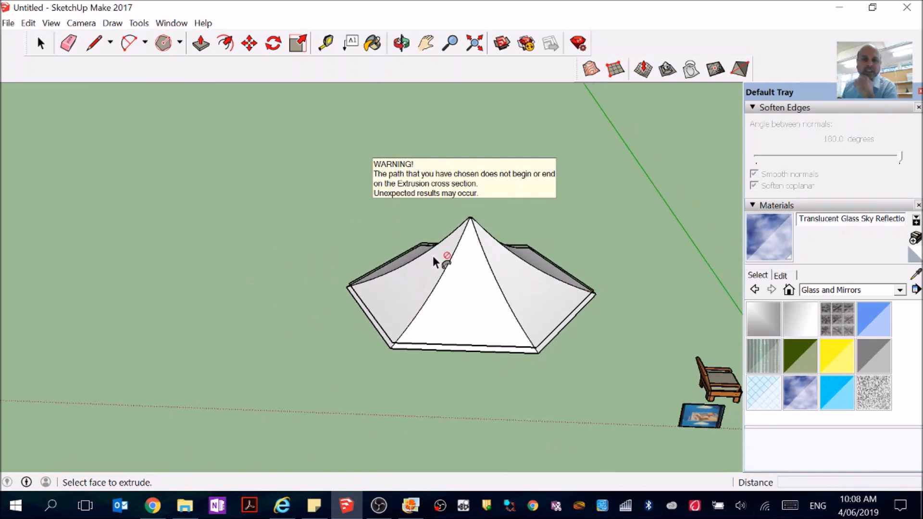
click(401, 44)
drag(436, 164, 463, 336)
scroll(376, 278, up, 5)
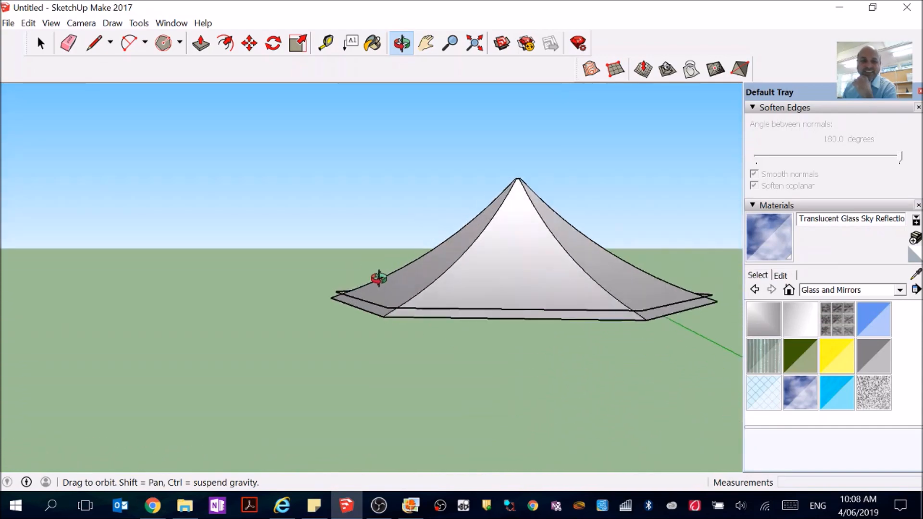
mouse_move(405, 284)
mouse_down()
mouse_move(501, 400)
mouse_move(676, 457)
mouse_move(420, 218)
mouse_move(624, 220)
mouse_move(269, 232)
mouse_move(506, 192)
mouse_move(313, 148)
mouse_move(369, 138)
mouse_move(388, 71)
mouse_move(361, 82)
mouse_up()
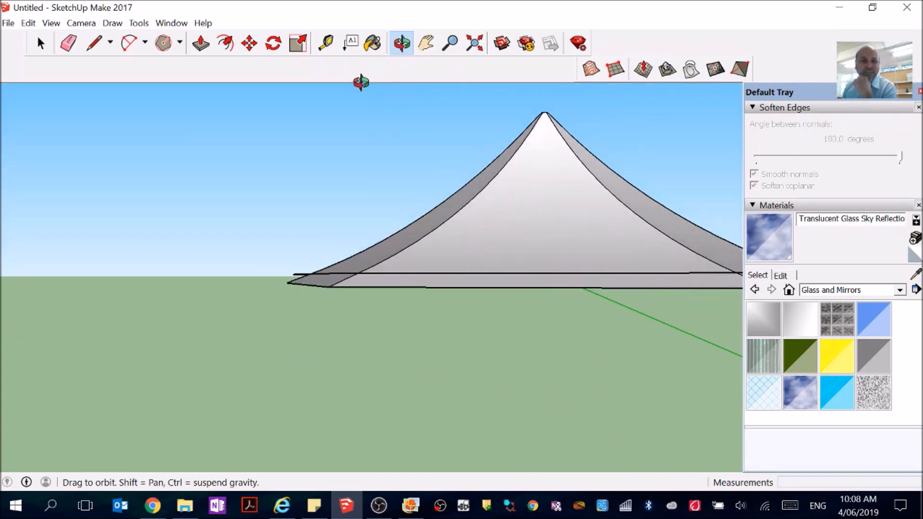
Step: Erase the leftover hexagon path outline and extrude the underside of the canopy's rim downward about 0.32 m
click(69, 43)
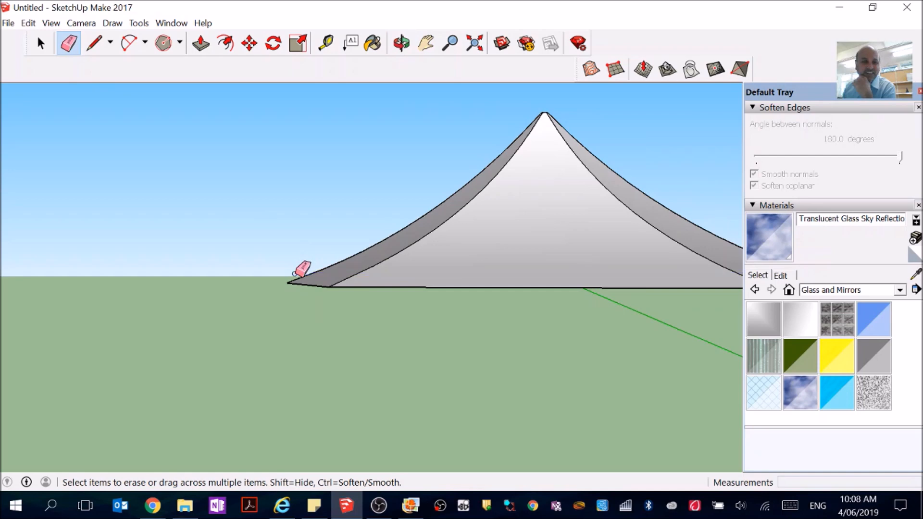
click(401, 43)
drag(495, 243, 495, 206)
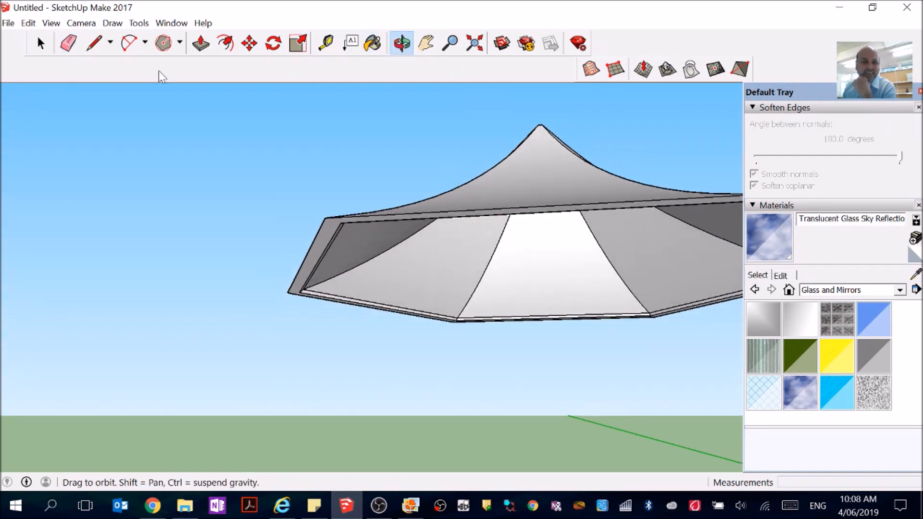
click(200, 43)
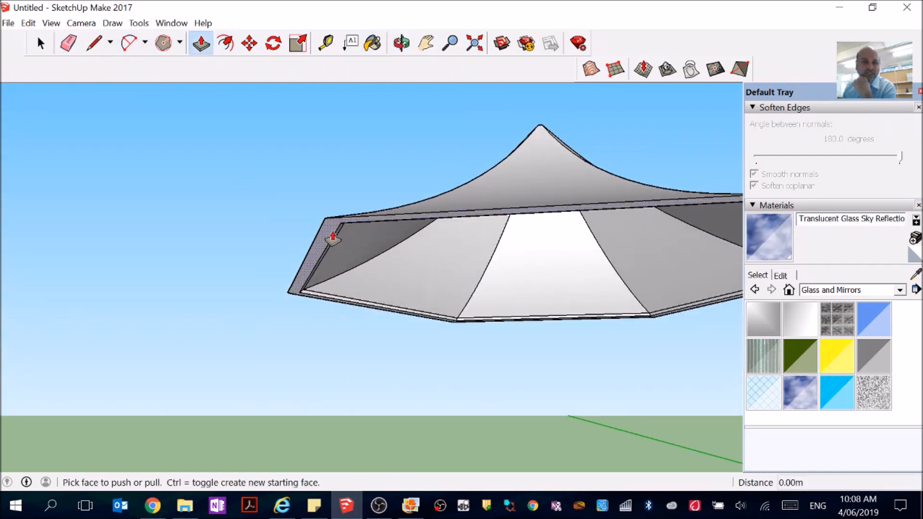
drag(332, 237, 331, 249)
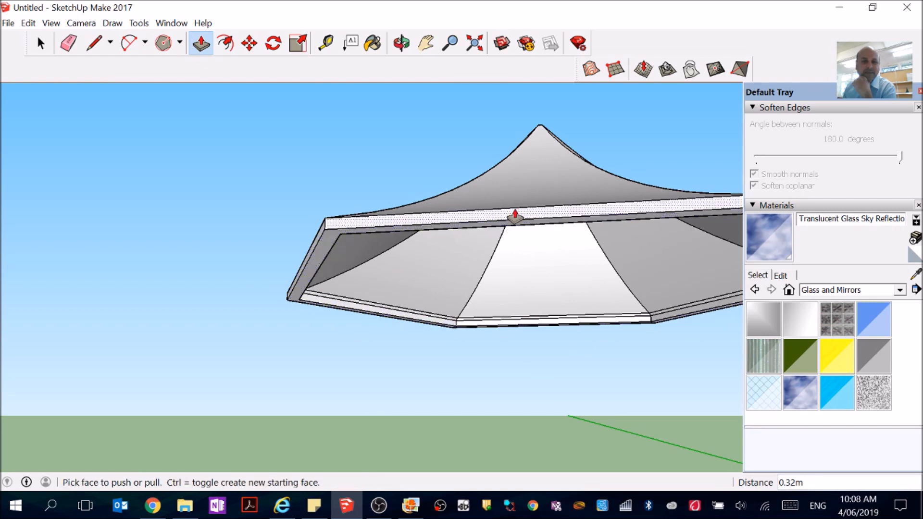
scroll(370, 199, down, 5)
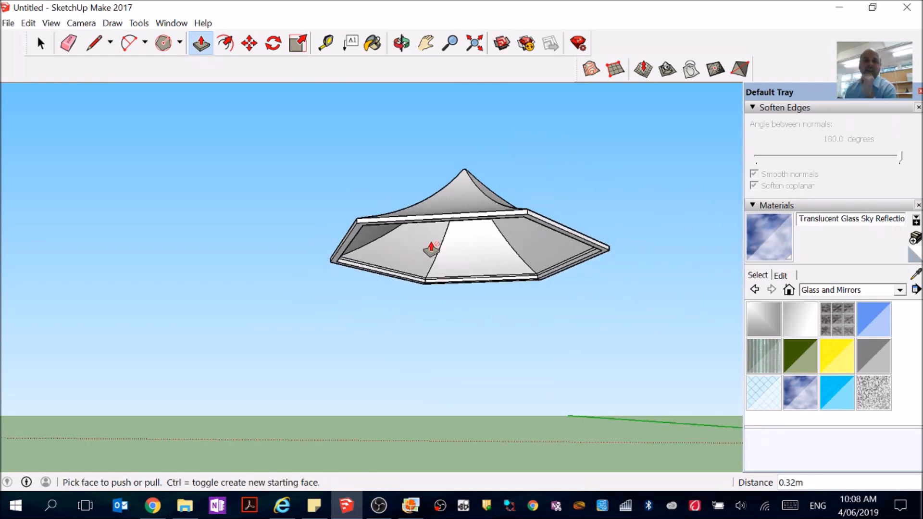
Step: Extrude the hexagonal ring face under the canopy's peak downward about 0.5 m to form a collar
click(401, 44)
drag(427, 110, 470, 262)
scroll(462, 206, up, 5)
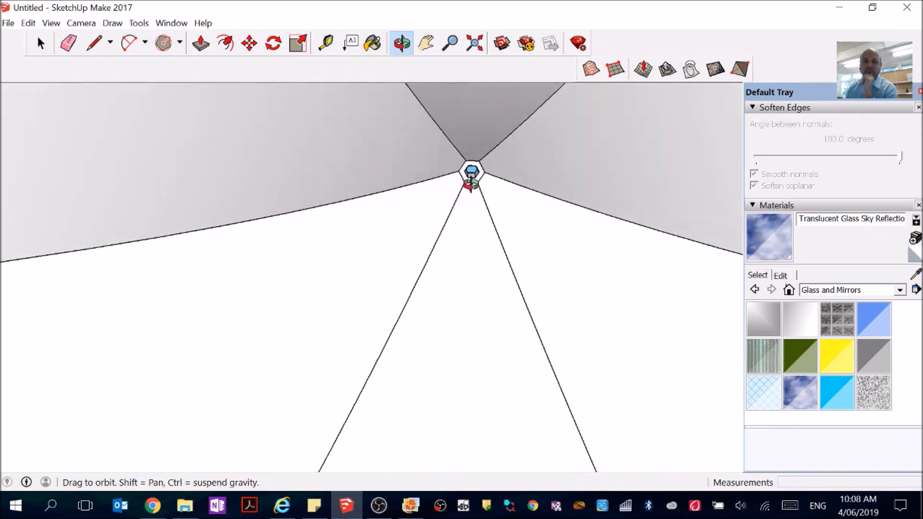
scroll(463, 174, up, 3)
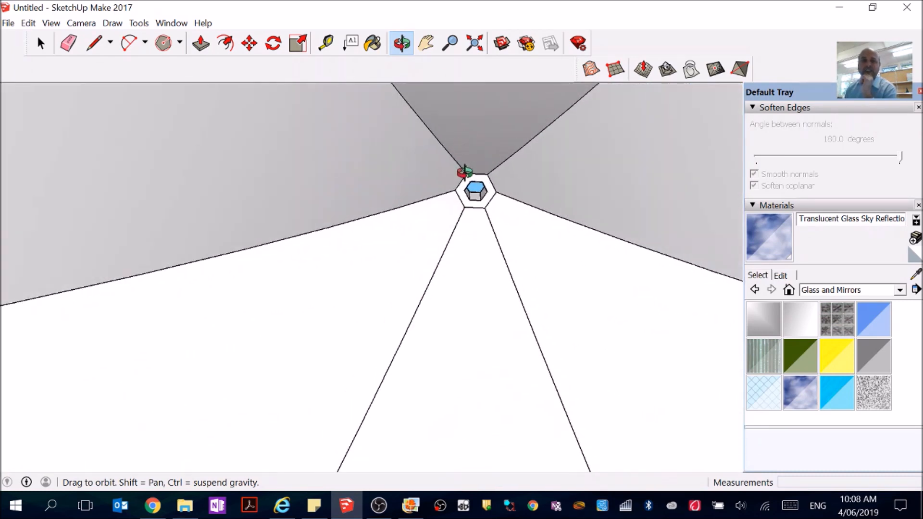
click(201, 43)
drag(482, 191, 490, 212)
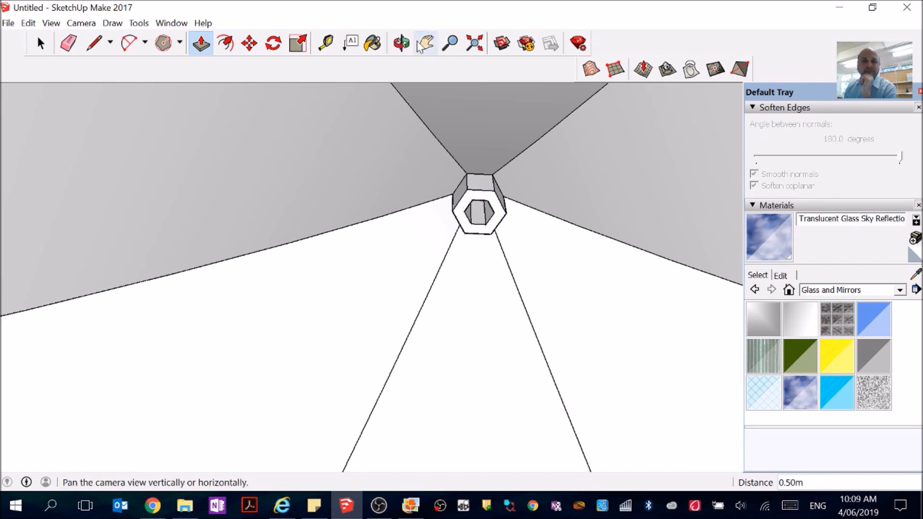
Step: Close the hexagonal opening on top of the canopy's peak with an edge between opposite corners, and erase that dividing edge
click(401, 43)
drag(448, 107, 427, 233)
click(94, 43)
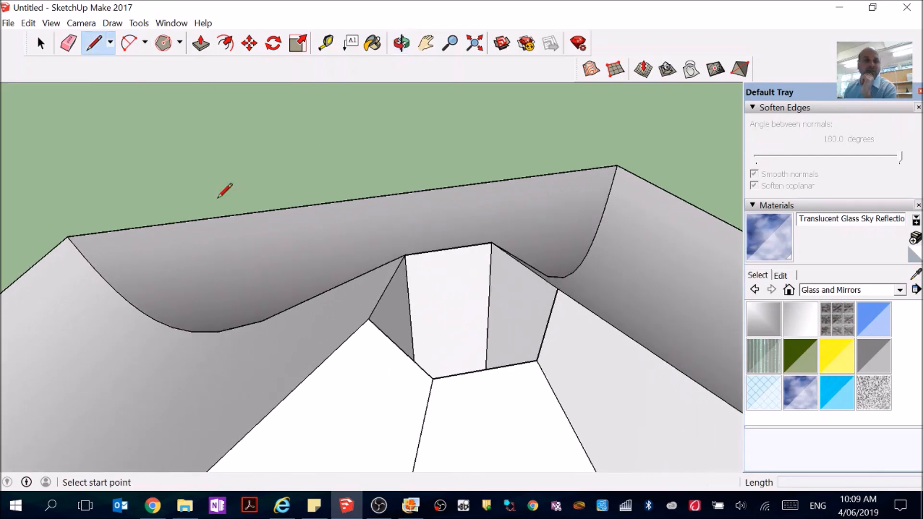
click(368, 318)
click(557, 289)
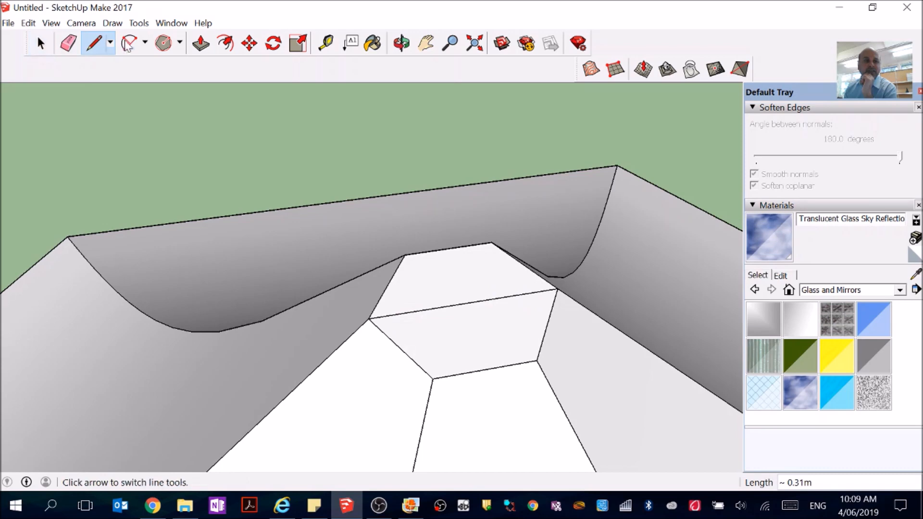
click(68, 43)
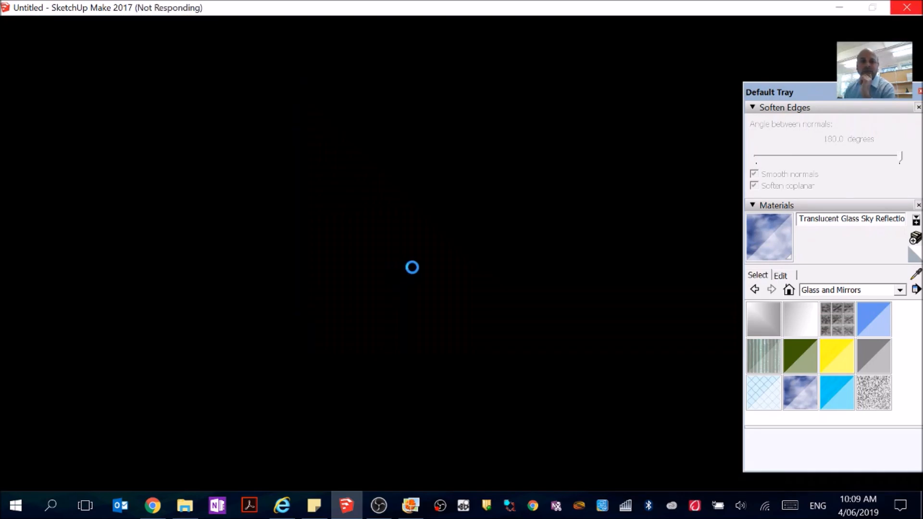
key(space)
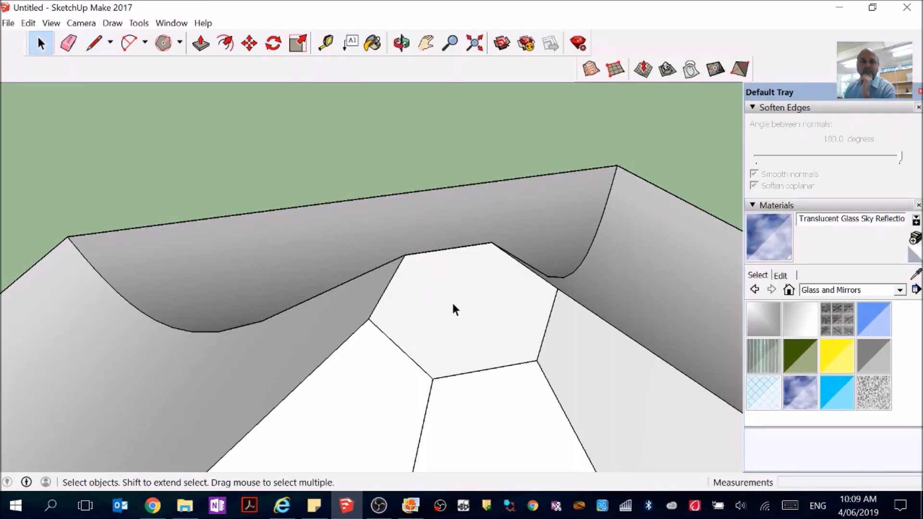
Step: Draw a circle of about 0.11 m radius centred on the peak's hexagonal cap and raise it about 0.03 m into a disc
scroll(459, 282, down, 1)
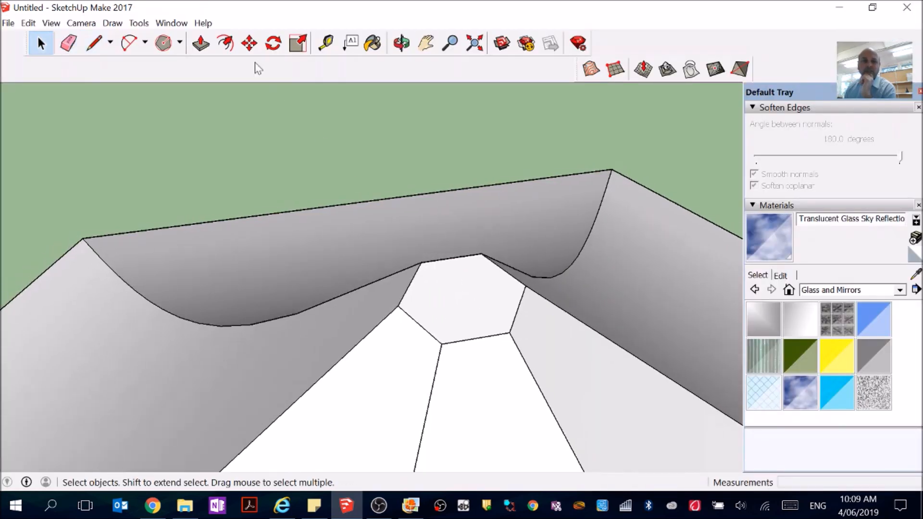
click(164, 44)
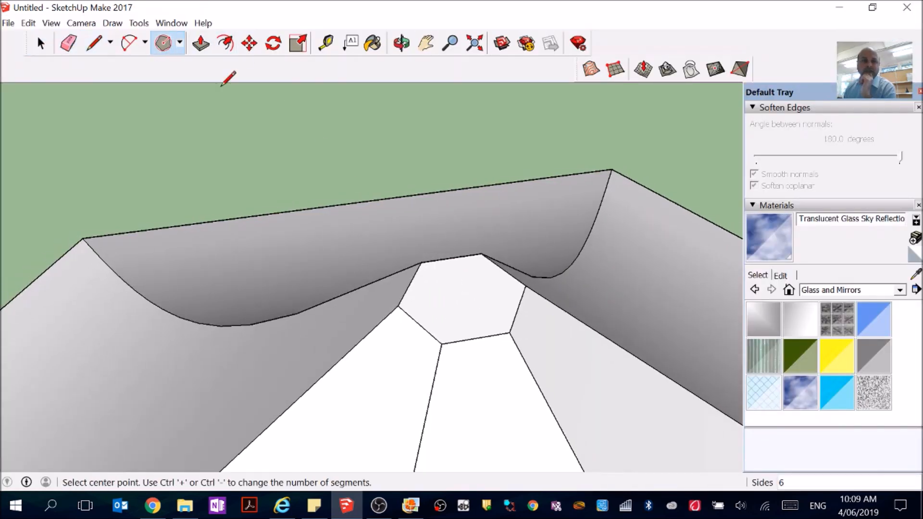
click(180, 42)
click(185, 100)
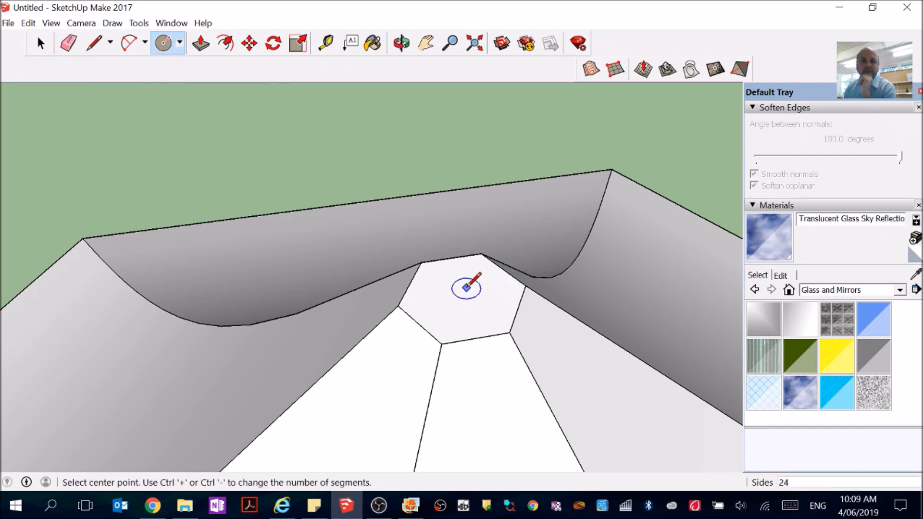
click(463, 292)
click(510, 290)
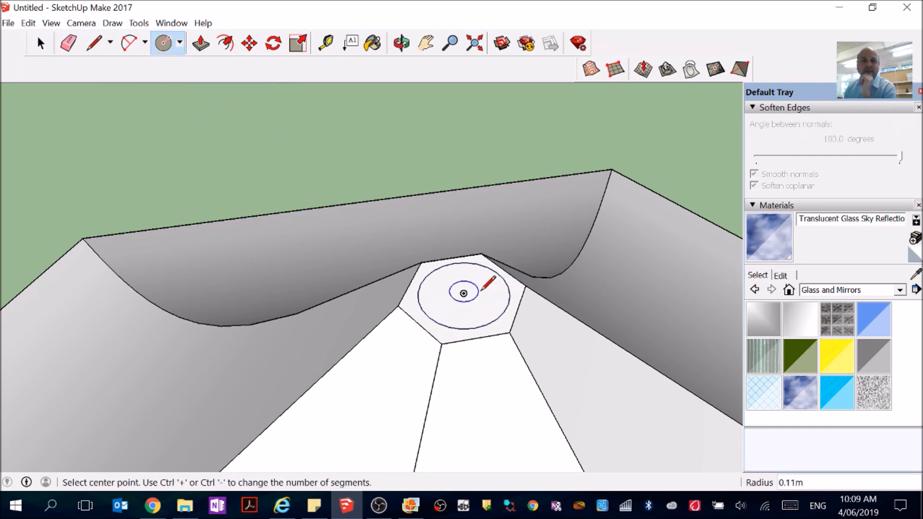
click(200, 44)
click(473, 288)
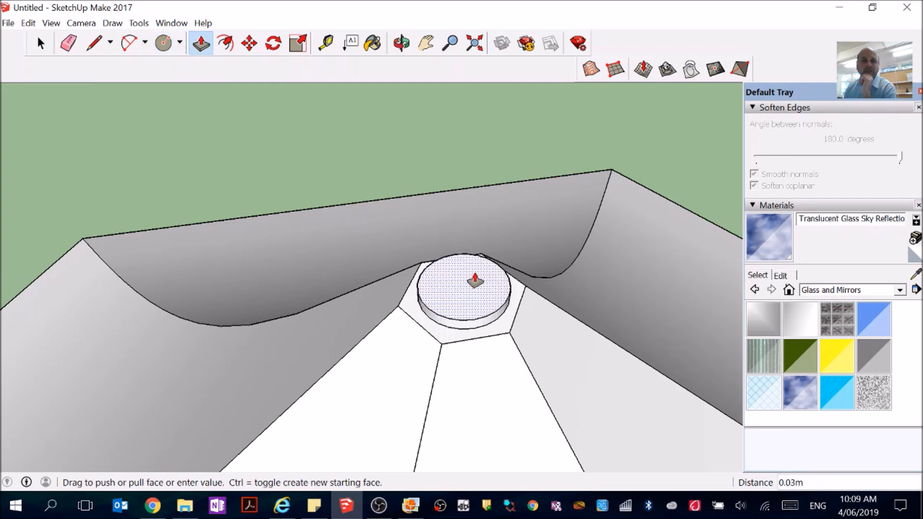
click(475, 281)
Step: Scale the disc's top face inward about its centre to taper the cap on the canopy's peak
click(40, 43)
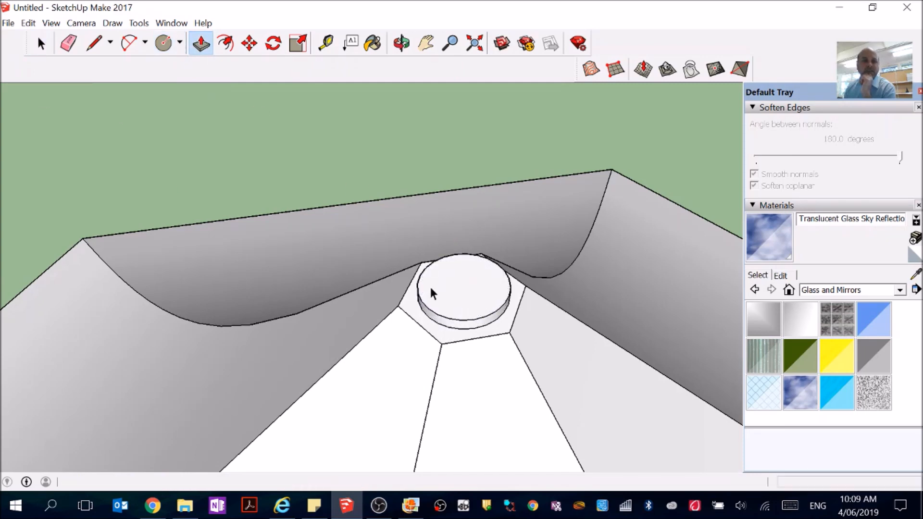
key(s)
ctrl+drag(516, 313, 471, 258)
Step: From beneath the canopy, try to extend a round pole about 1.04 m down through the hexagonal collar with Push/Pull
click(402, 43)
scroll(471, 259, down, 10)
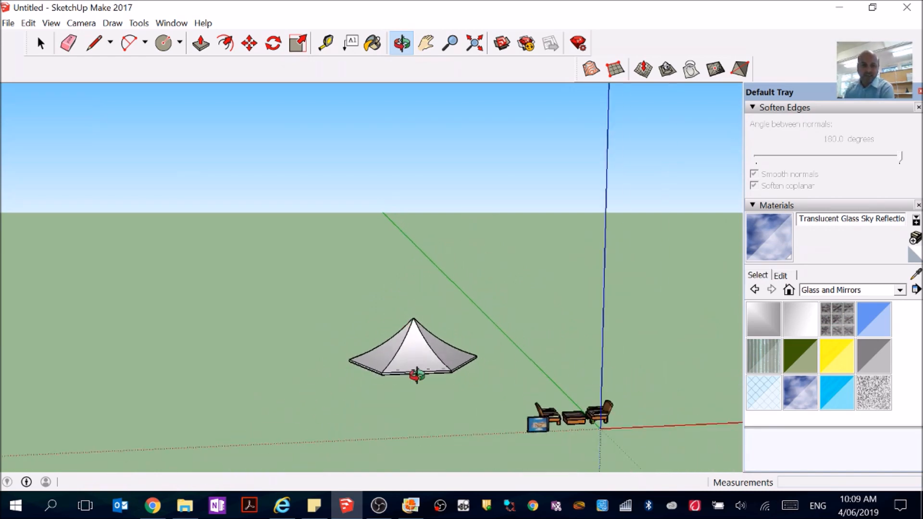
drag(417, 375, 460, 180)
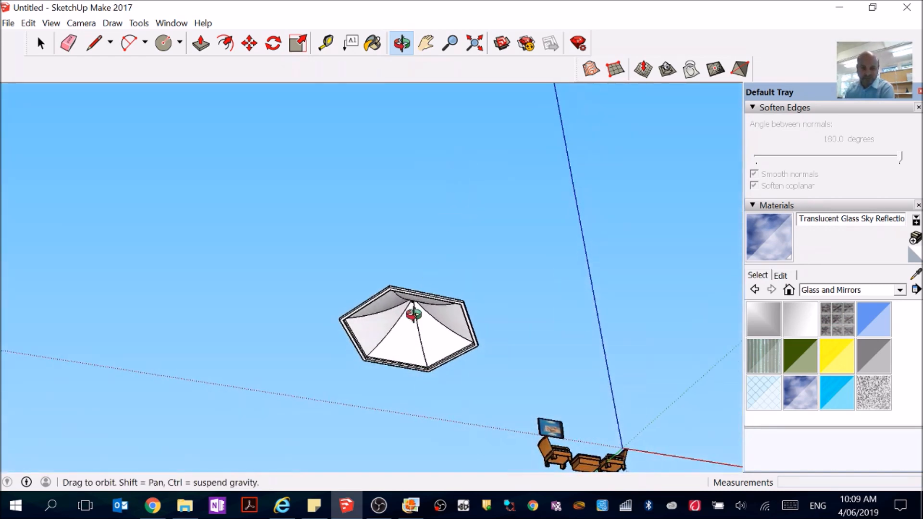
scroll(407, 309, up, 10)
scroll(447, 291, up, 8)
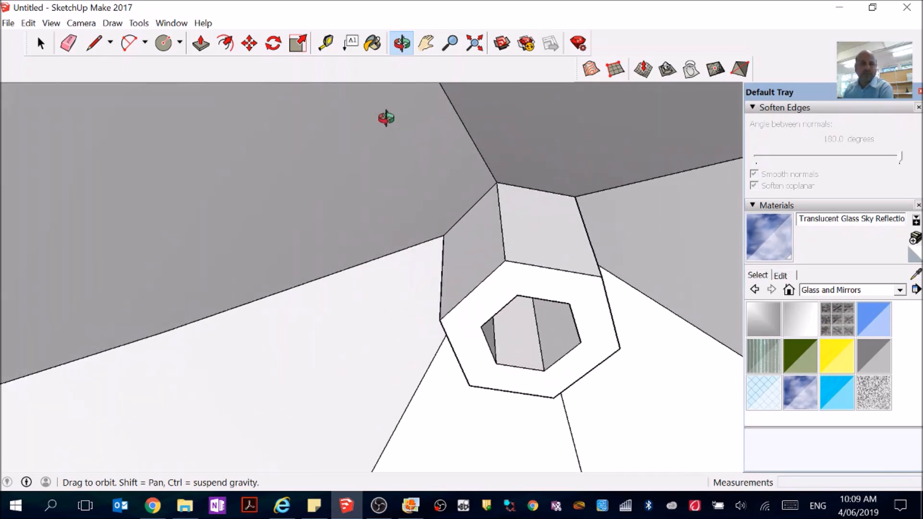
click(205, 43)
click(511, 286)
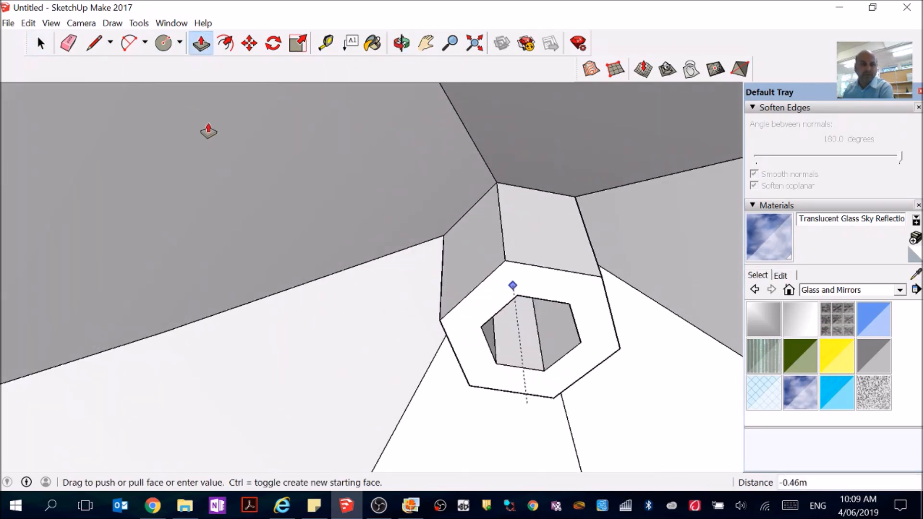
scroll(551, 329, down, 3)
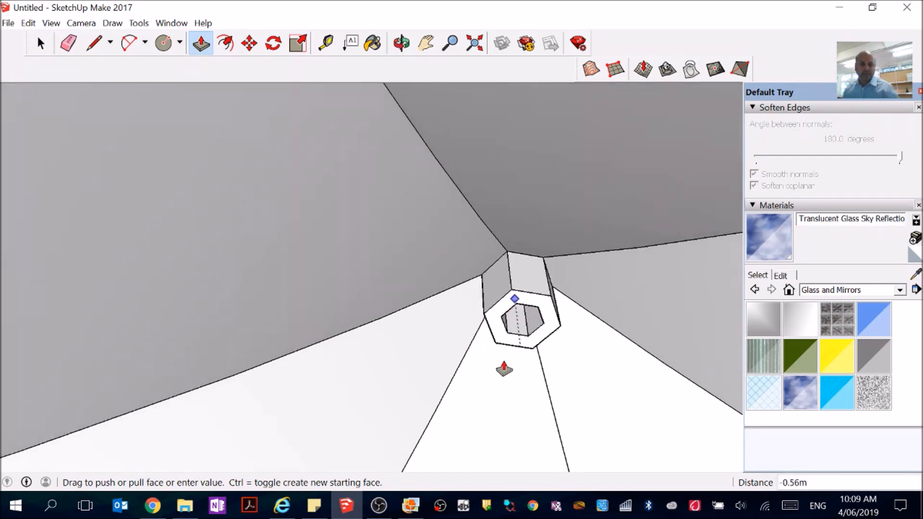
click(529, 417)
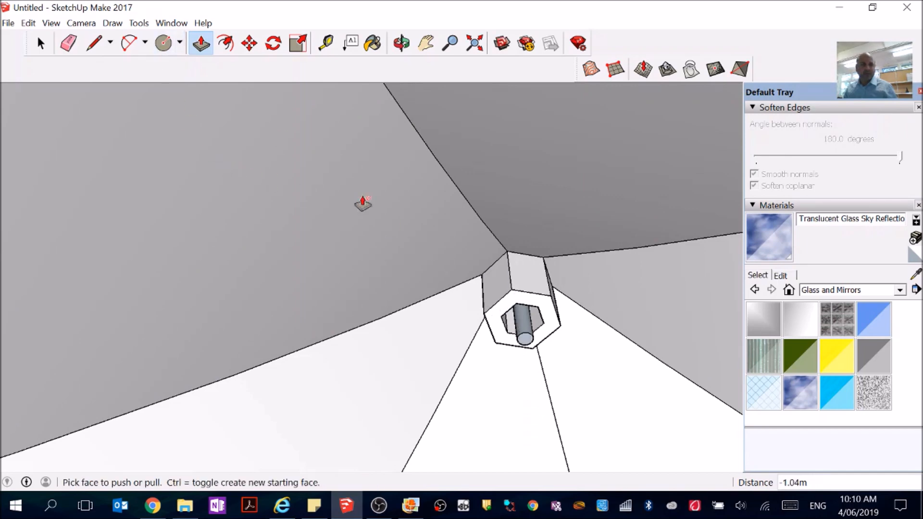
scroll(548, 341, up, 5)
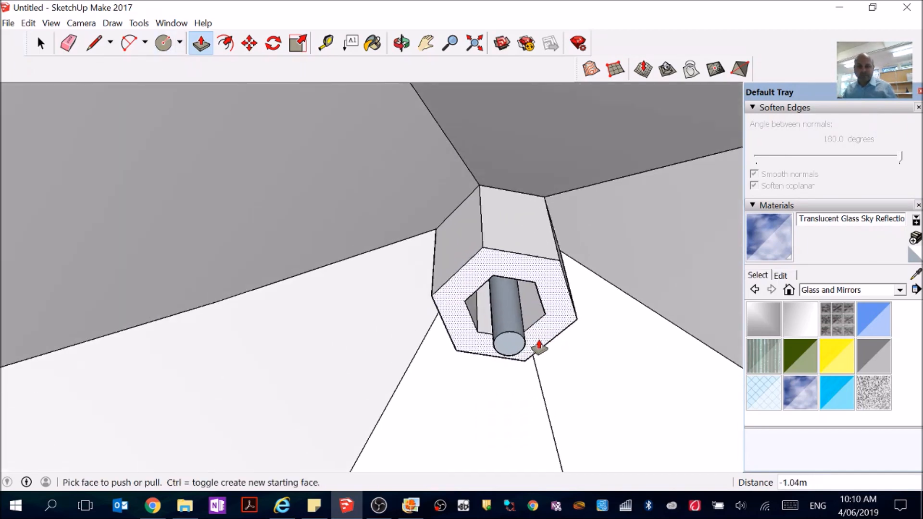
Step: Remove the round pole from inside the hexagonal collar
click(163, 43)
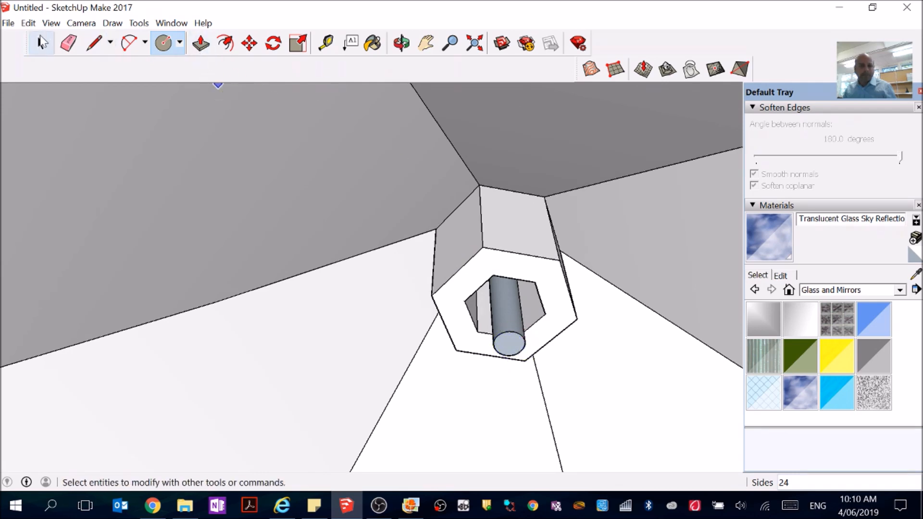
click(50, 51)
click(533, 274)
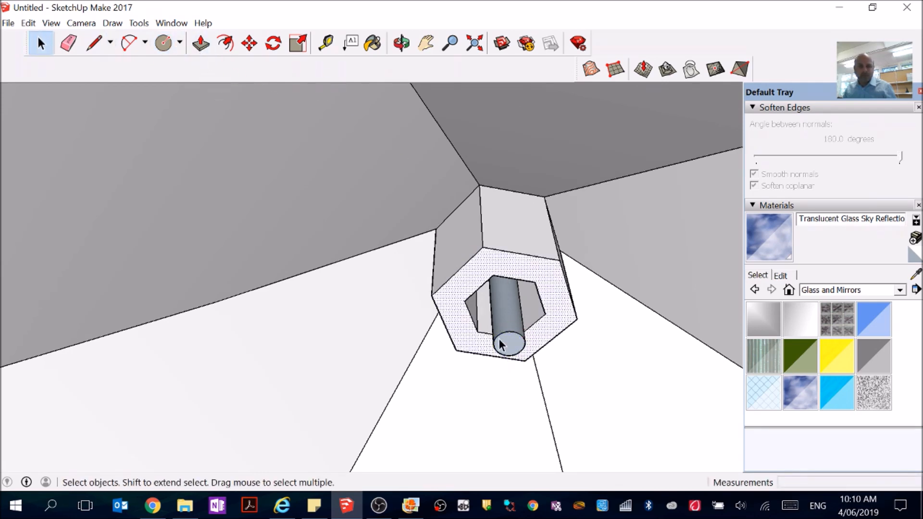
click(506, 339)
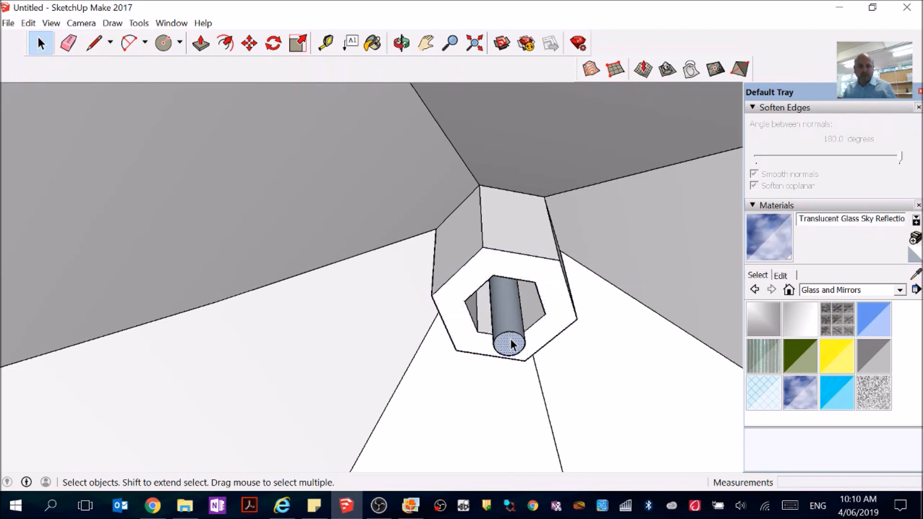
key(Delete)
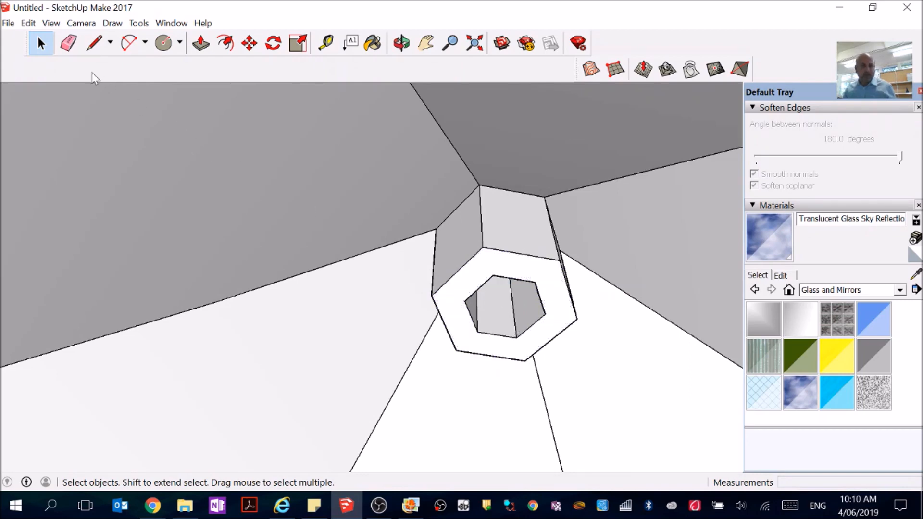
Step: Close the collar's hexagonal bottom opening with an edge between opposite corners, and erase the inner hexagon and dividing edges
click(95, 43)
click(464, 301)
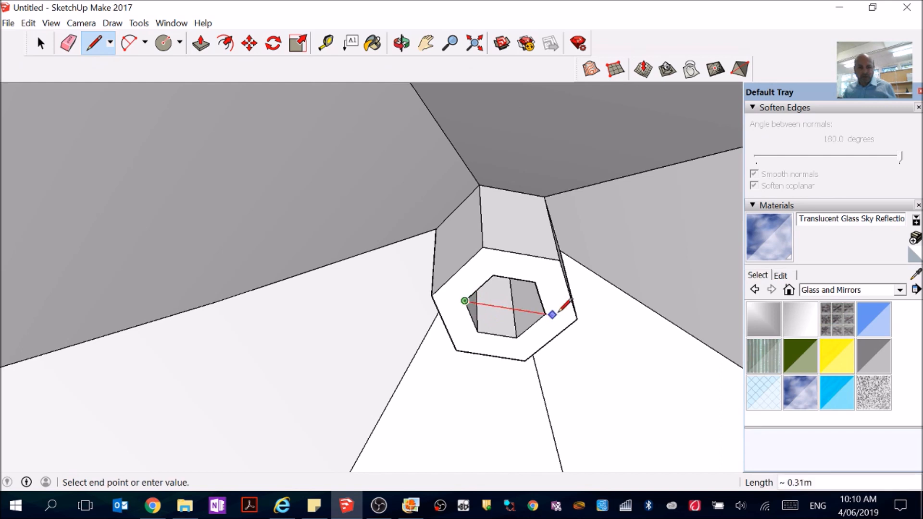
click(546, 313)
key(e)
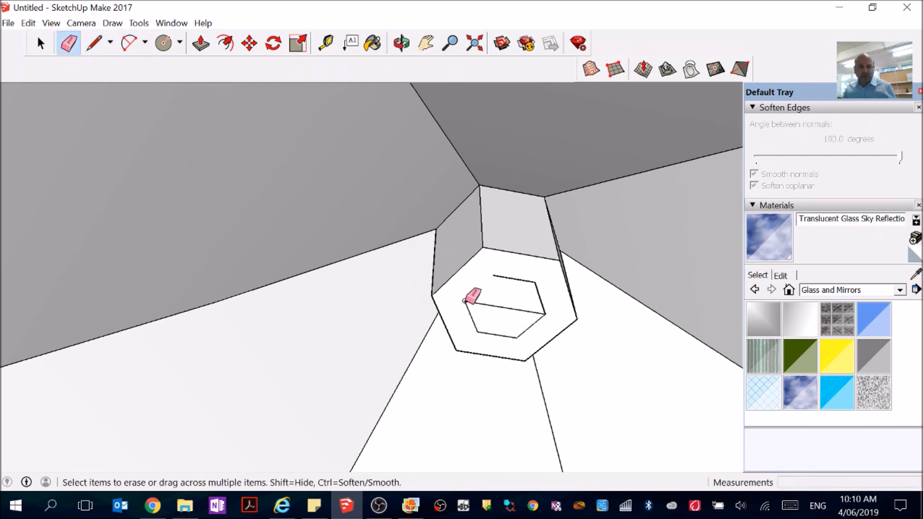
click(543, 312)
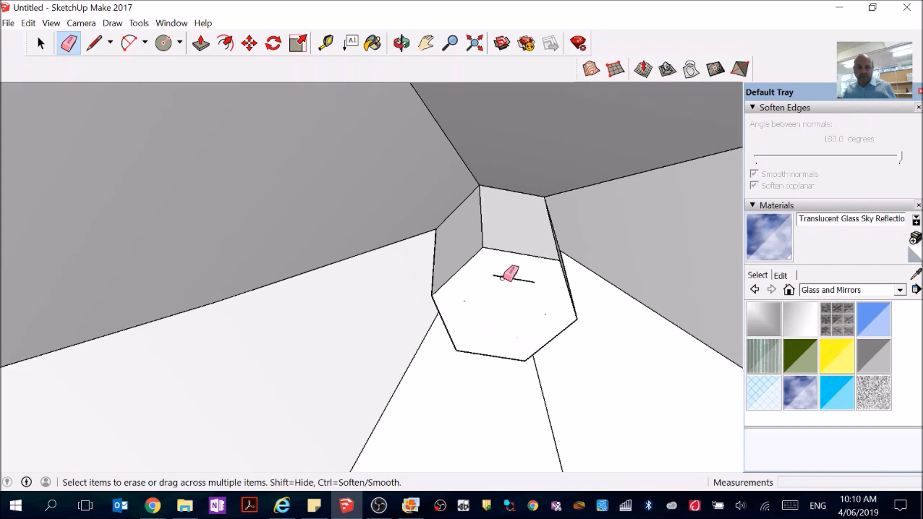
Step: Push the hexagonal collar's bottom face up about 0.37 m and erase the stray vertical edges left beneath it
click(200, 43)
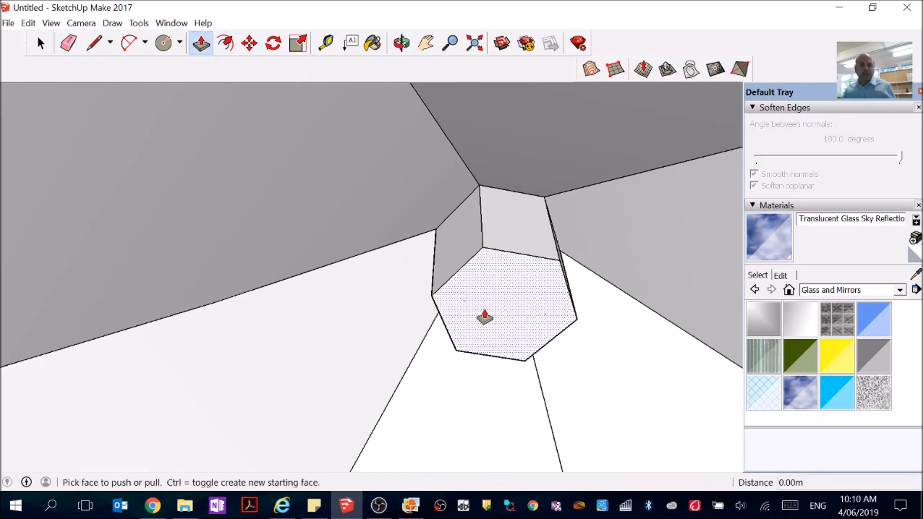
click(473, 309)
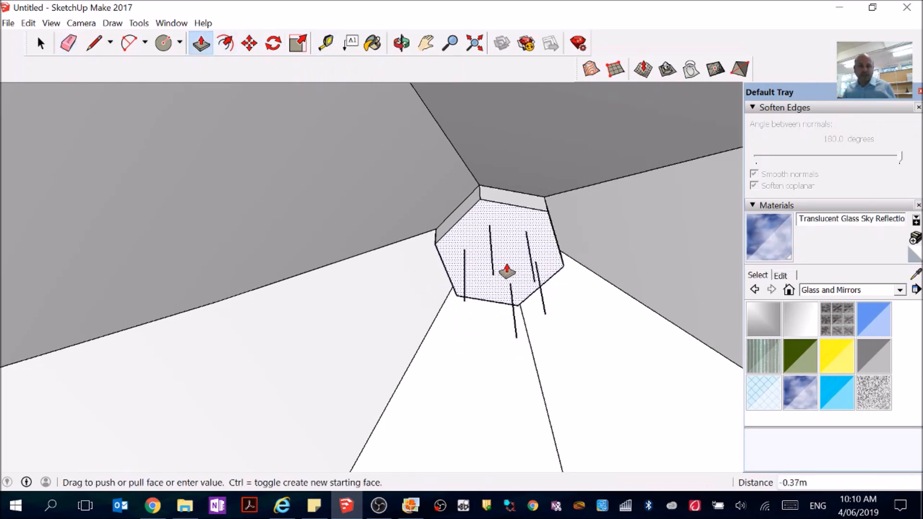
click(475, 264)
key(e)
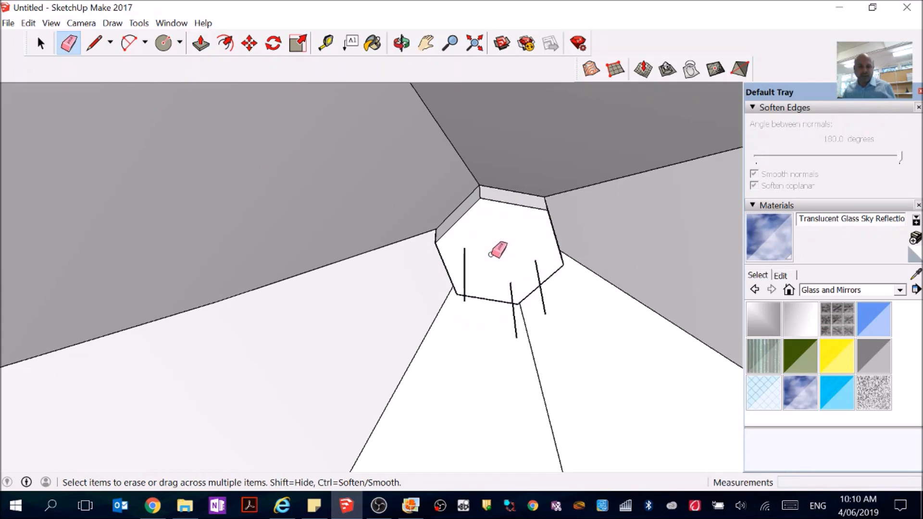
drag(462, 264, 485, 266)
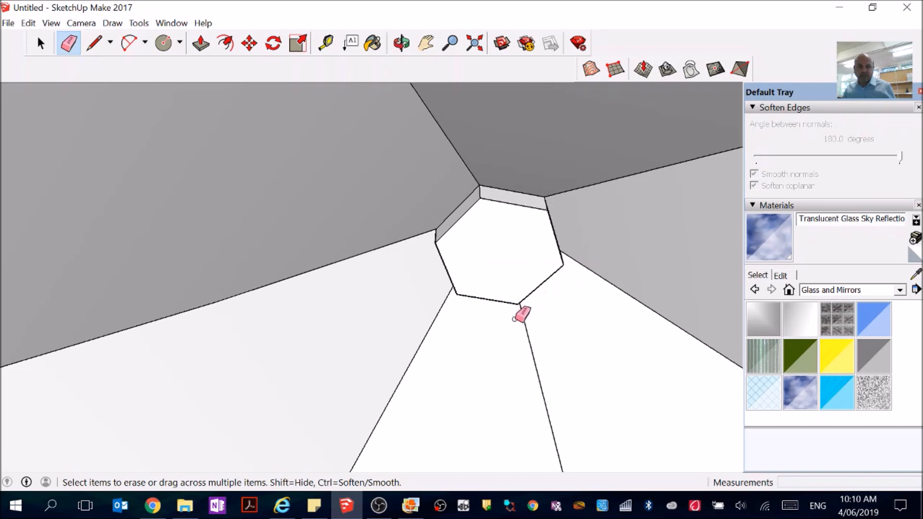
Step: Draw a circle centred on the collar's hexagonal underside, reaching almost to its edges
click(163, 43)
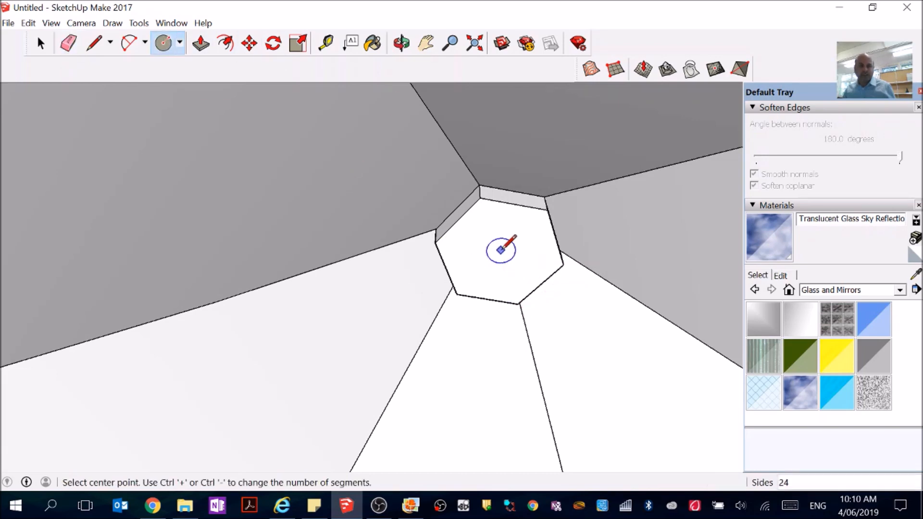
click(501, 254)
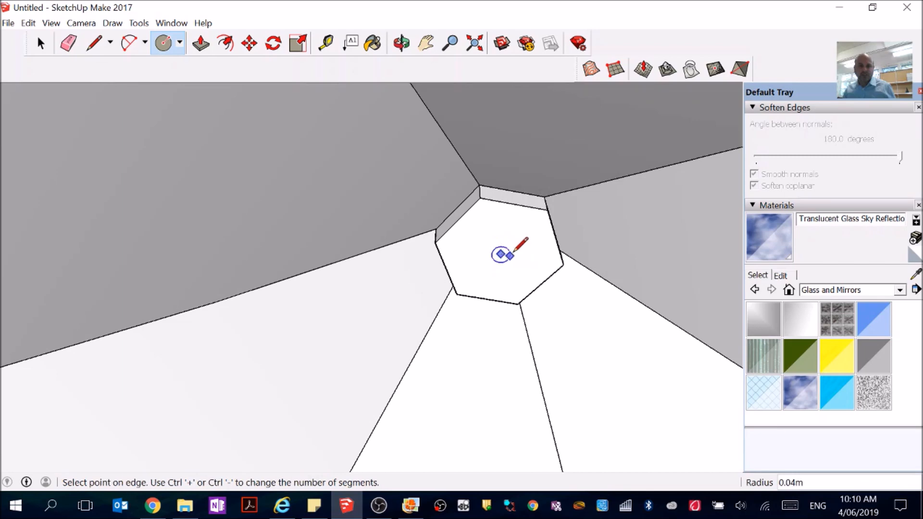
click(553, 244)
scroll(432, 211, down, 10)
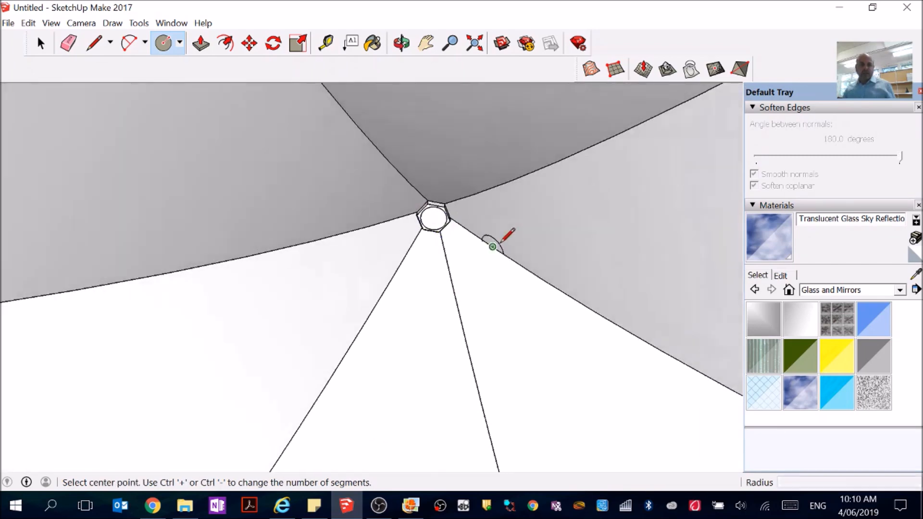
Step: Extrude the circle down from the canopy as a long round pole, in successive pulls of about 5.14 m, 12.60 m and 3.30 m
click(201, 43)
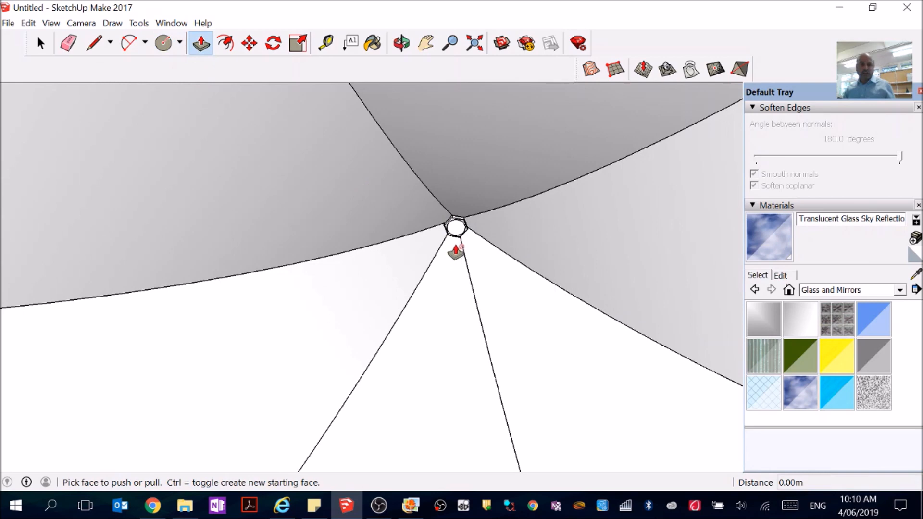
drag(460, 239, 468, 384)
scroll(437, 319, down, 5)
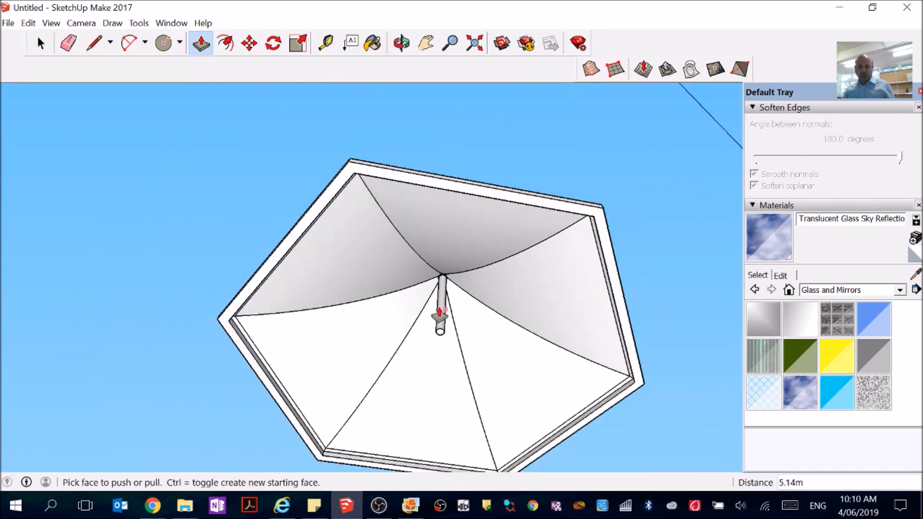
drag(440, 332, 441, 517)
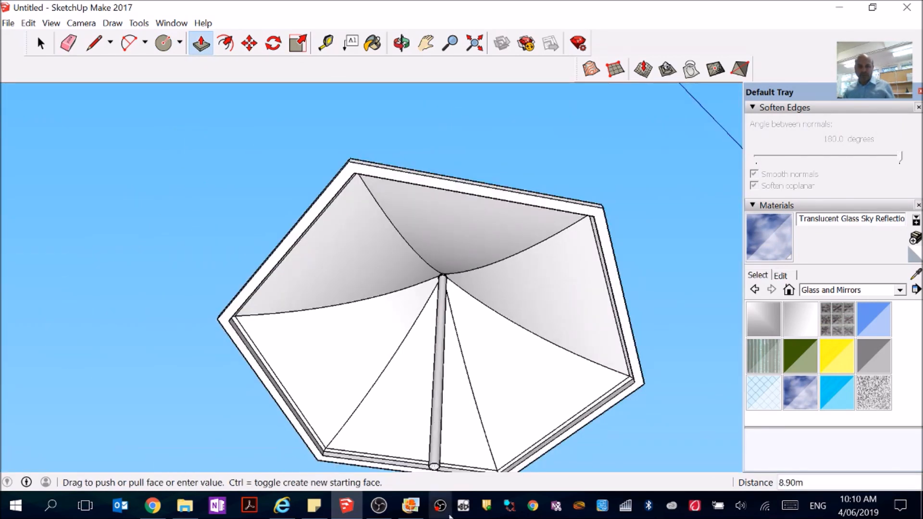
scroll(442, 363, down, 4)
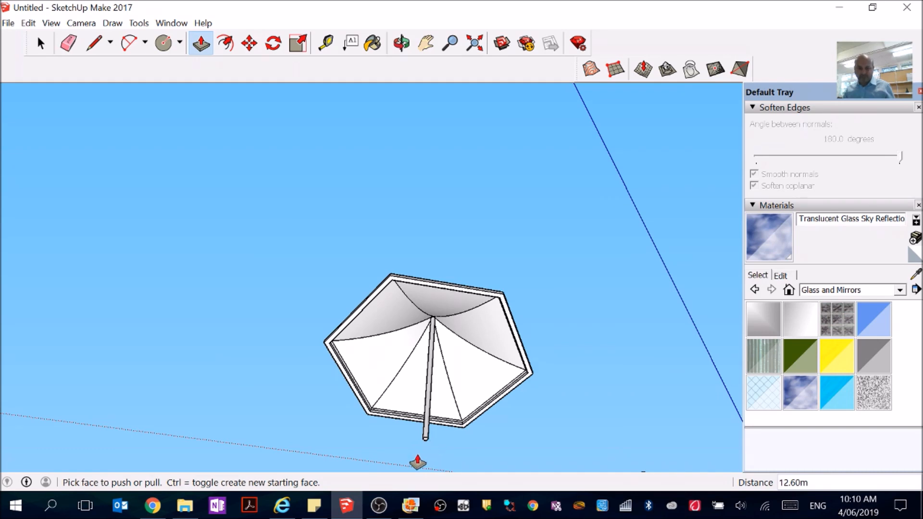
scroll(422, 457, up, 3)
drag(447, 408, 445, 453)
scroll(424, 367, down, 2)
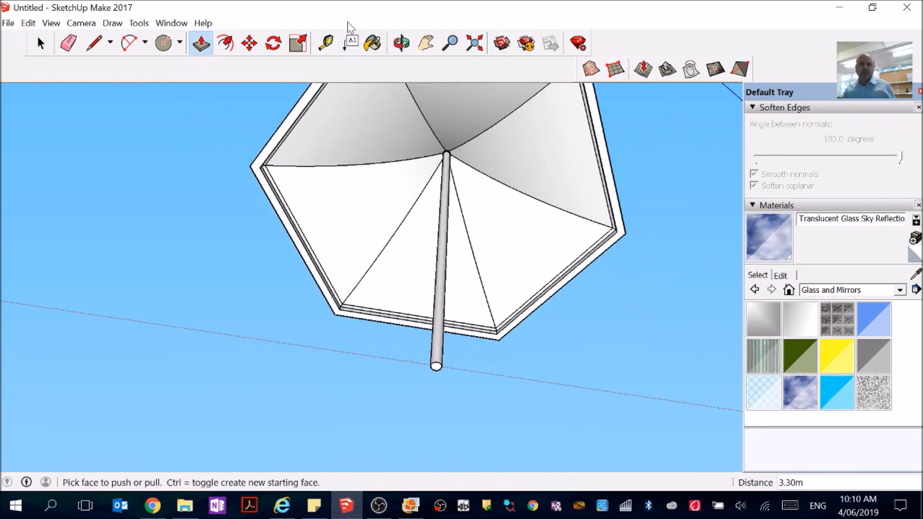
Step: Offset the pole's bottom circle outward by about 0.29 m to form a ring around the pole's end
click(401, 44)
drag(428, 168, 463, 230)
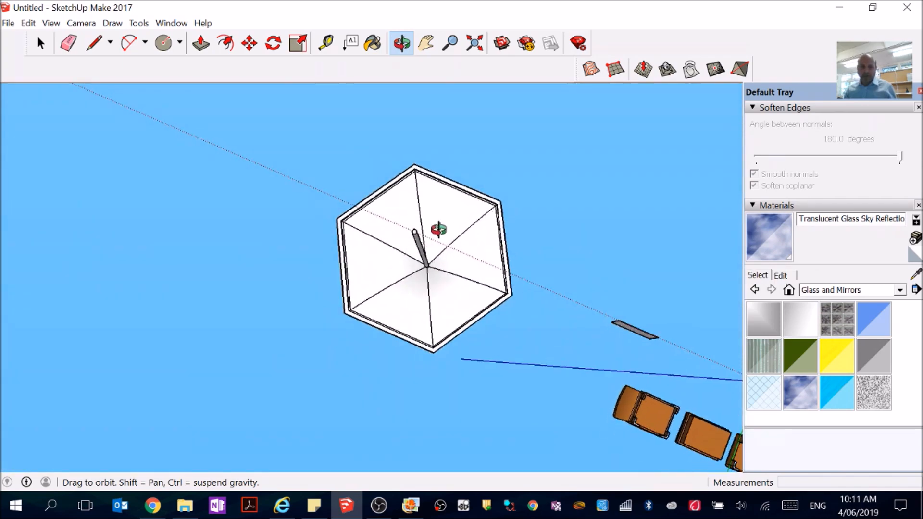
scroll(432, 226, up, 6)
scroll(500, 268, down, 5)
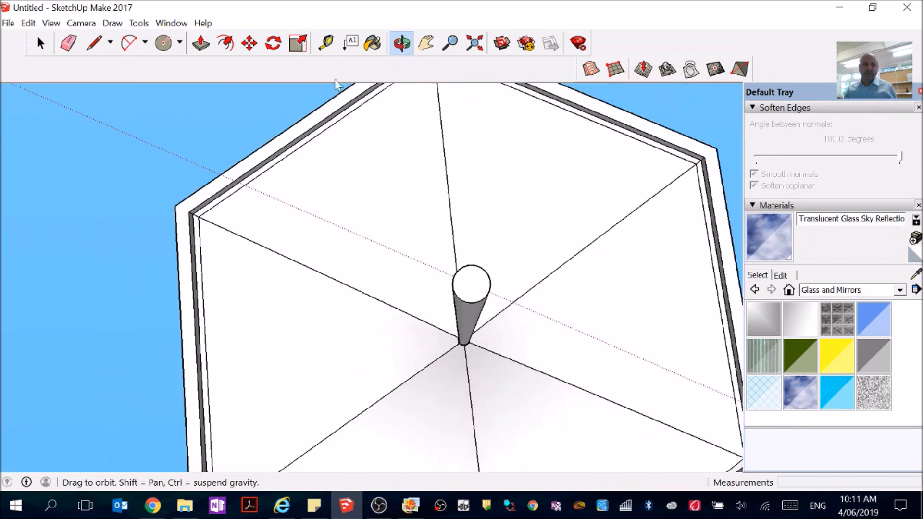
click(225, 44)
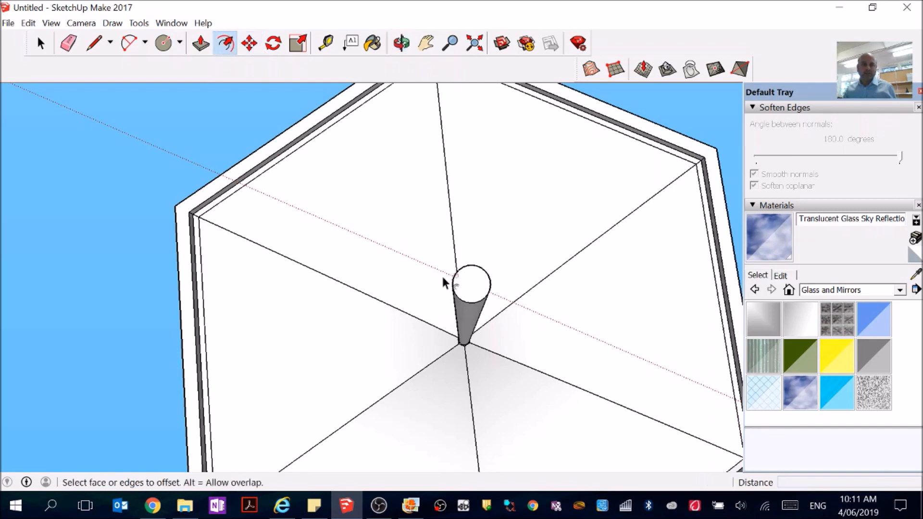
click(483, 269)
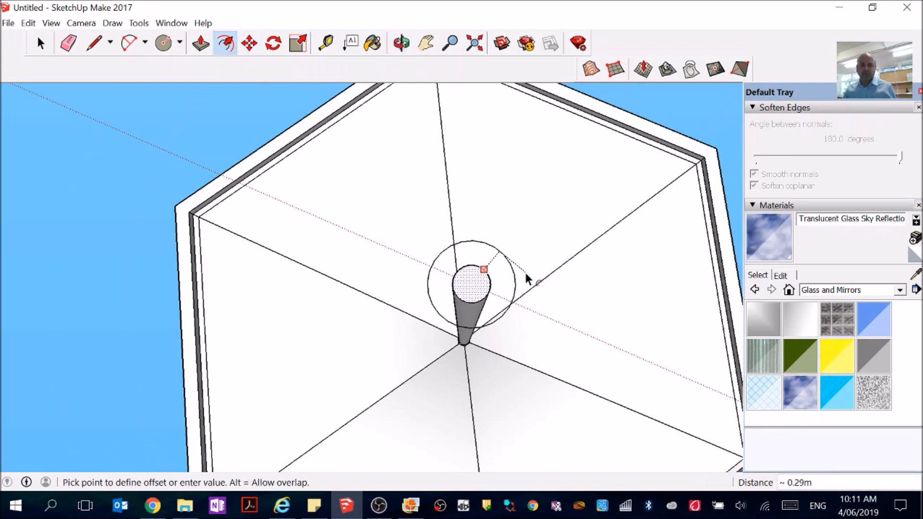
click(526, 273)
Step: Extrude the ring at the pole's lower end about 0.30 m downward
click(401, 44)
drag(515, 142, 499, 420)
scroll(529, 264, down, 5)
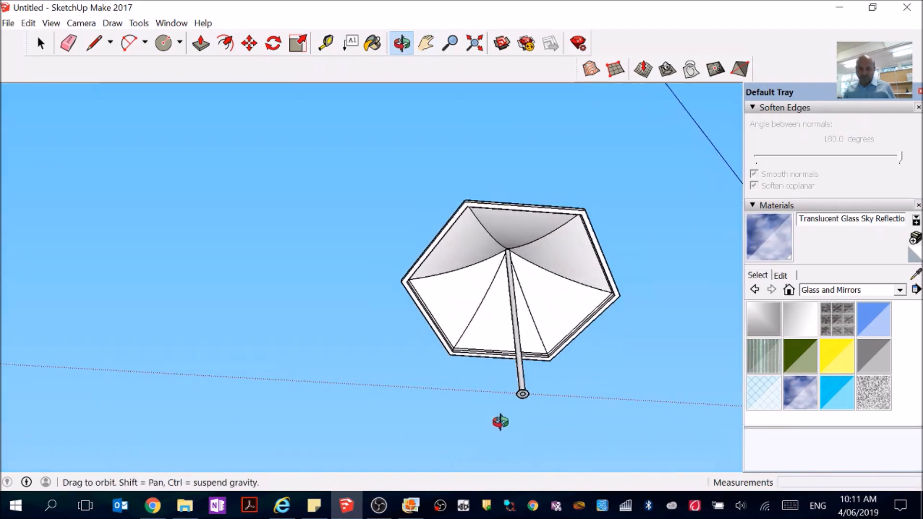
scroll(524, 389, up, 5)
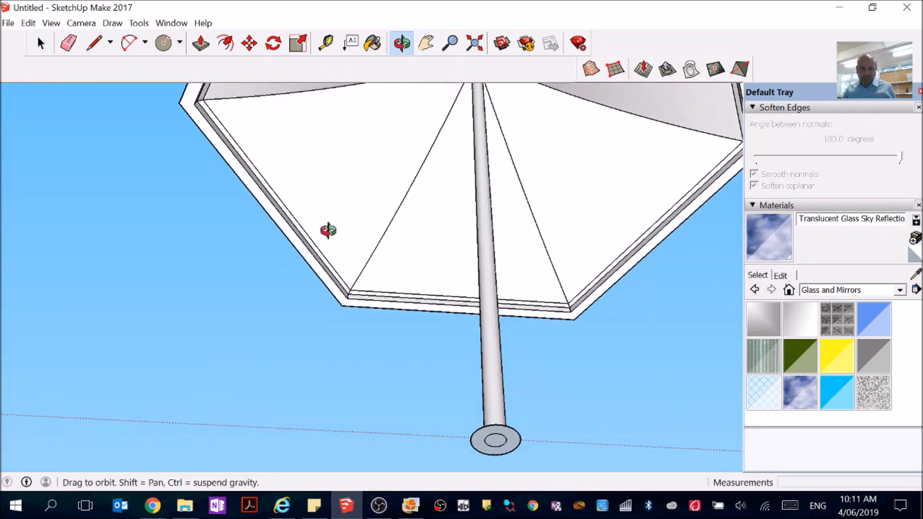
click(201, 44)
drag(500, 440, 516, 453)
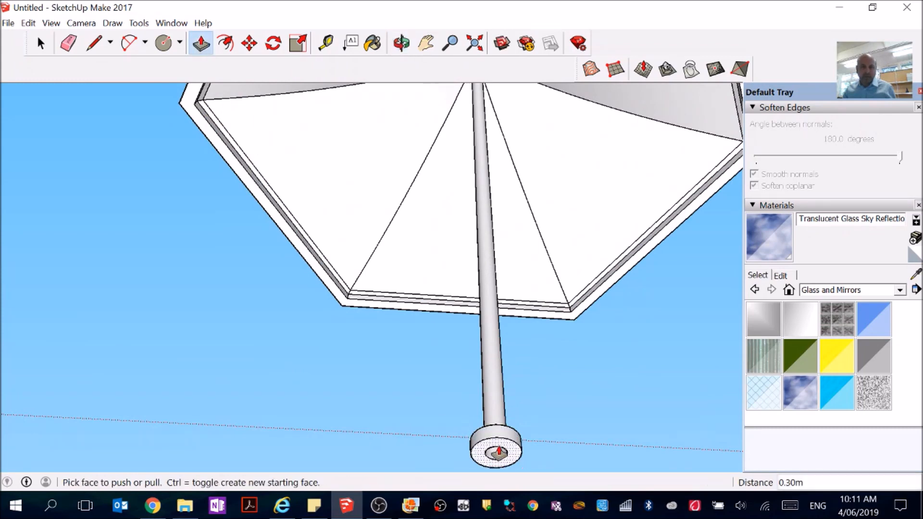
Step: Scale the ring's bottom face outward about its centre by about 4.27 to flare the parasol base
click(40, 43)
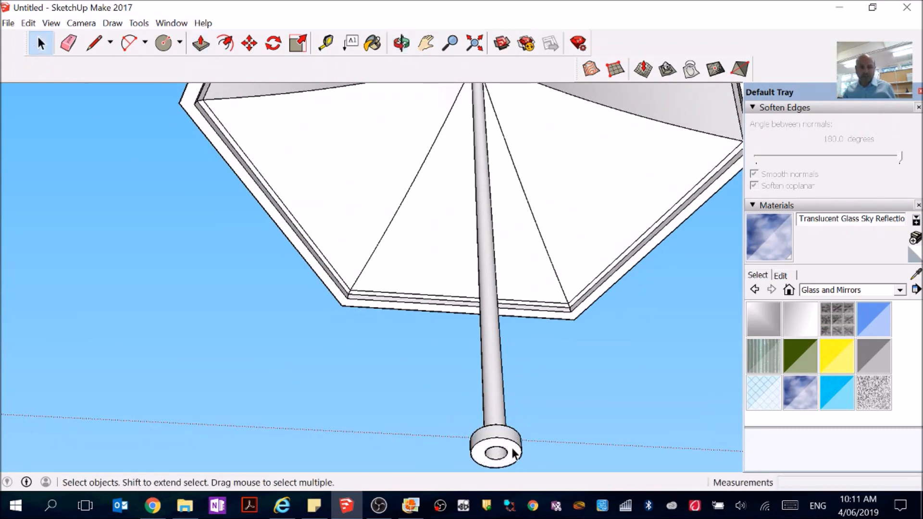
key(s)
drag(525, 438, 645, 416)
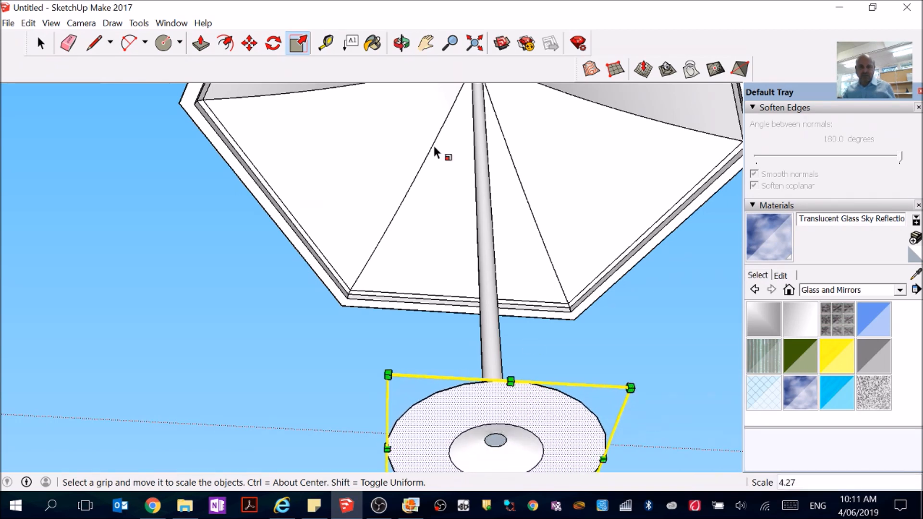
Step: Extrude the flared base's bottom ring face about 0.35 m downward
click(401, 44)
drag(443, 140, 512, 291)
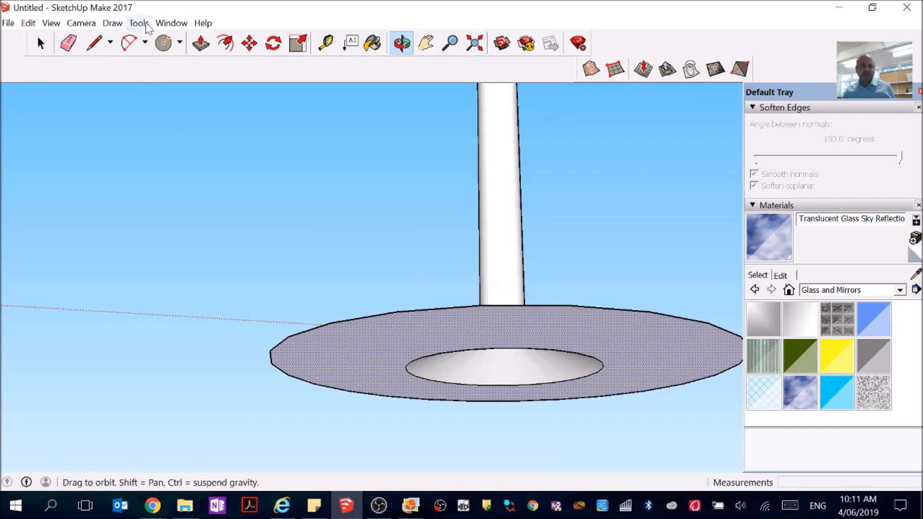
click(200, 43)
click(396, 355)
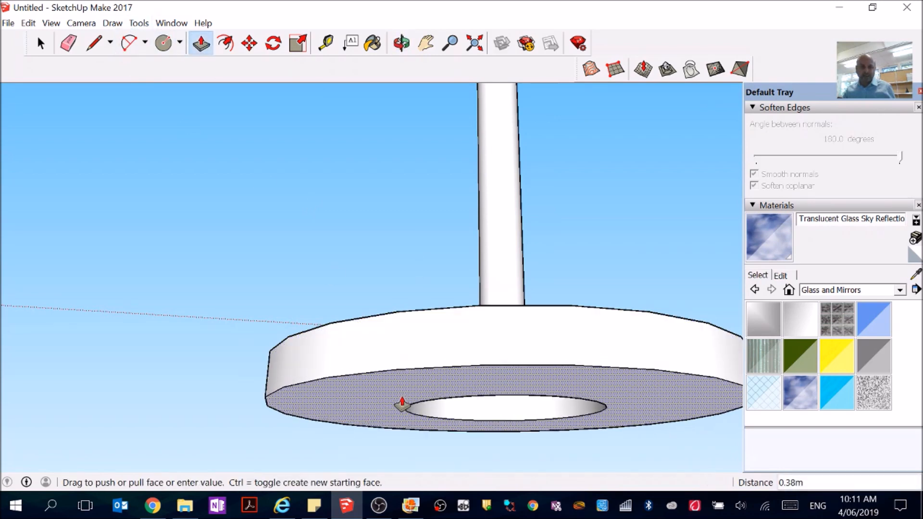
click(405, 398)
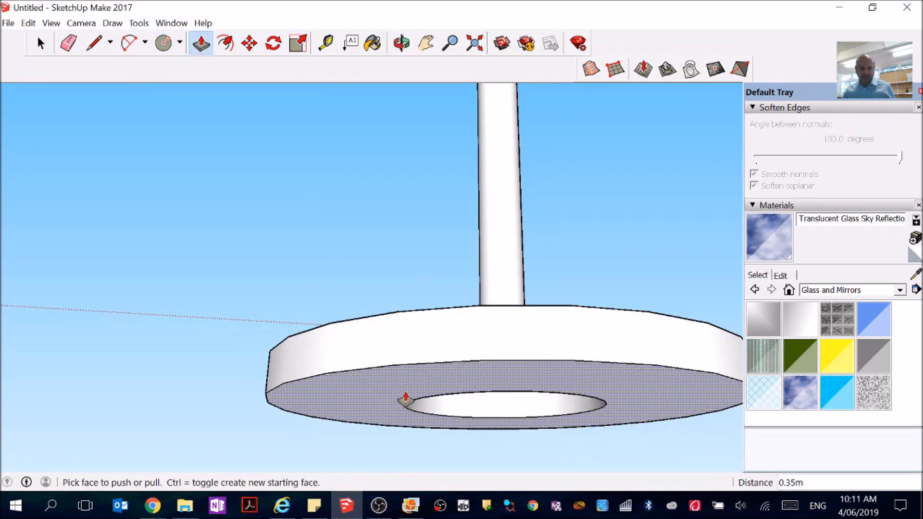
Step: Scale the base's lower face slightly outward about its centre so the rim slopes
key(s)
click(455, 369)
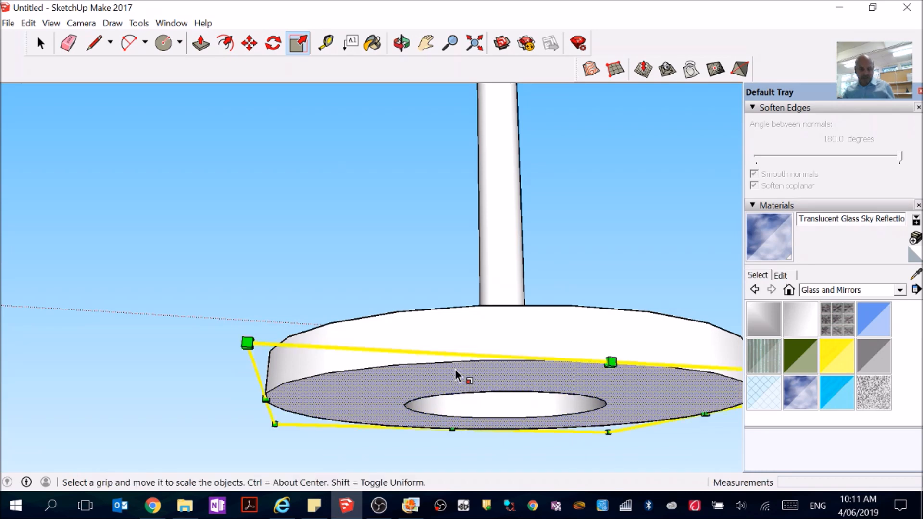
drag(248, 351, 172, 323)
Step: Close the round hole in the base's underside with an edge across its full width
click(95, 43)
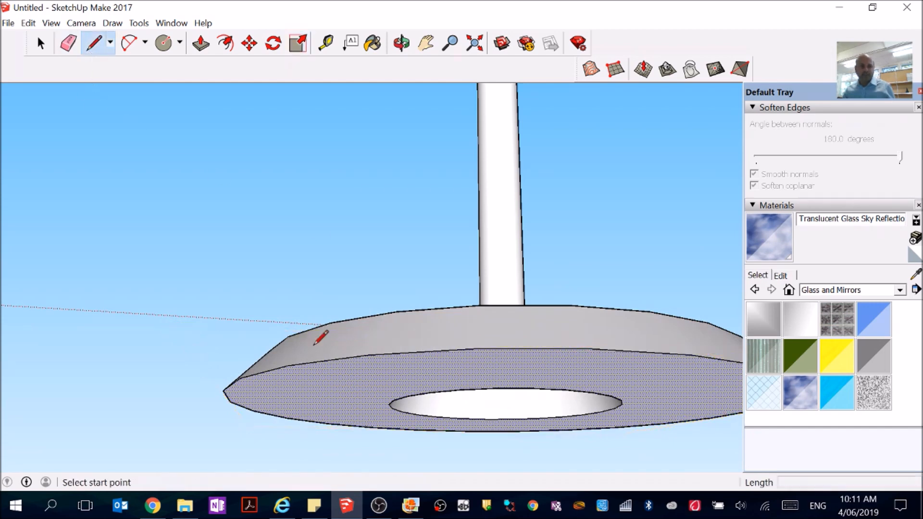
click(389, 404)
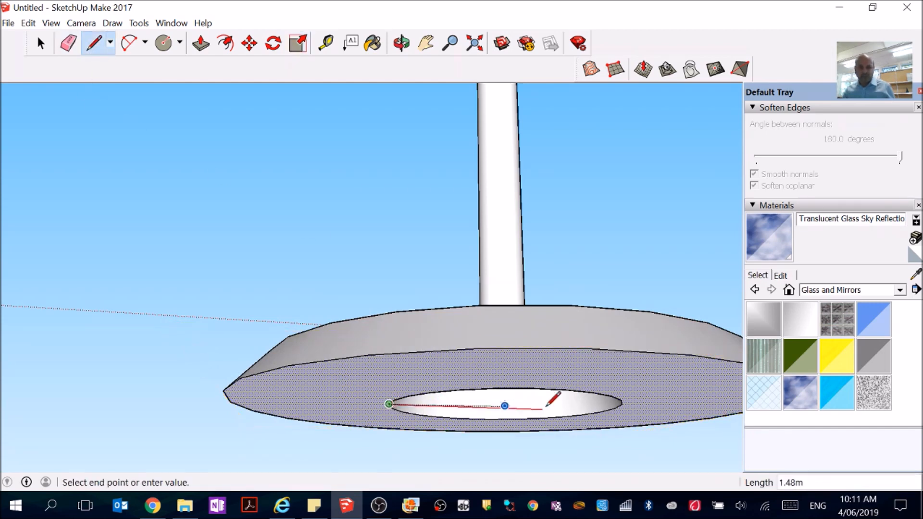
click(620, 403)
scroll(393, 378, down, 3)
scroll(494, 439, down, 5)
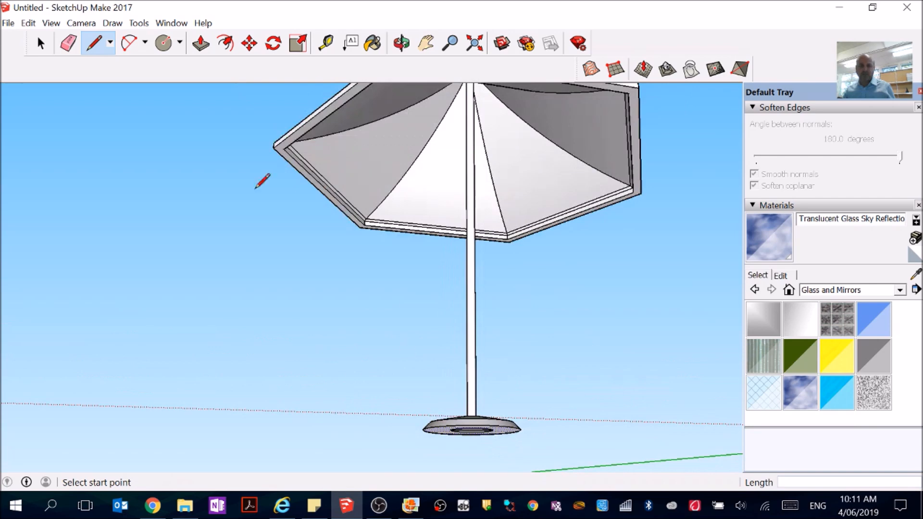
Step: Paint the canopy's front panel with 0003_DeepPink from the Colors-Named materials
click(399, 44)
drag(435, 127, 358, 355)
scroll(454, 380, down, 3)
drag(454, 379, 454, 283)
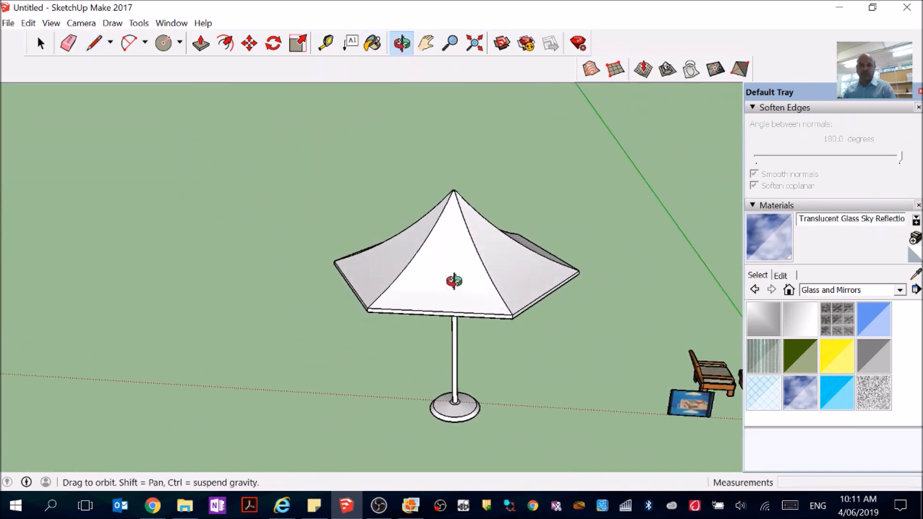
click(40, 44)
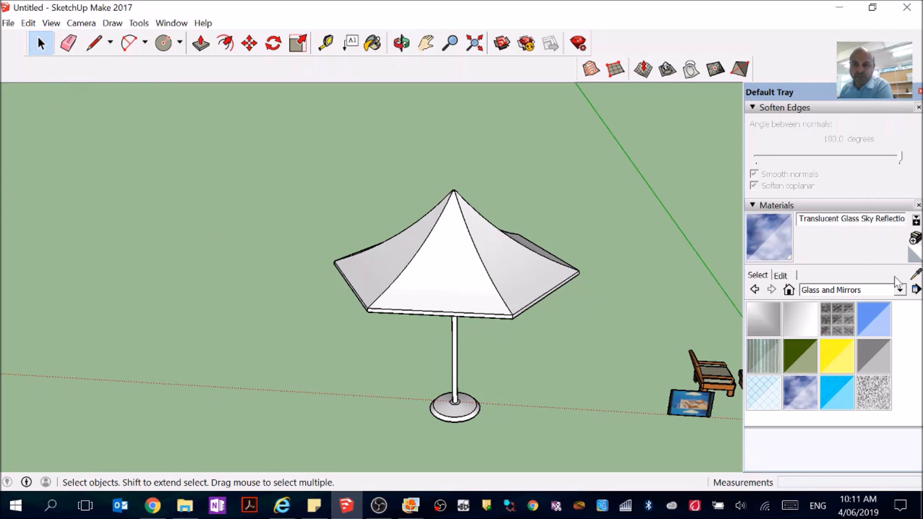
click(898, 290)
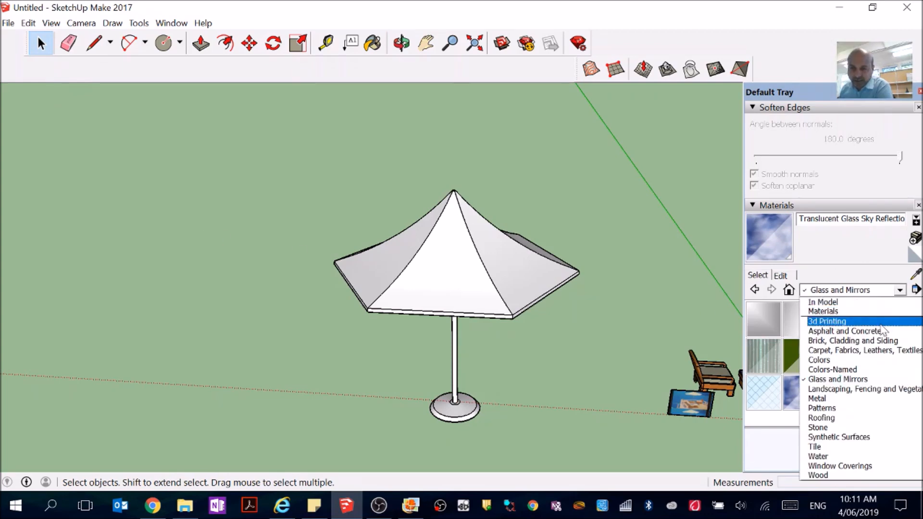
click(872, 371)
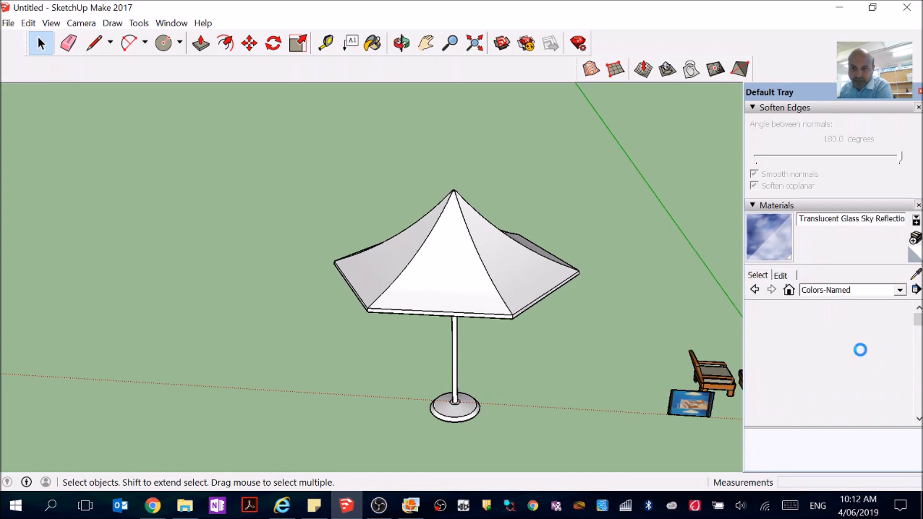
click(837, 319)
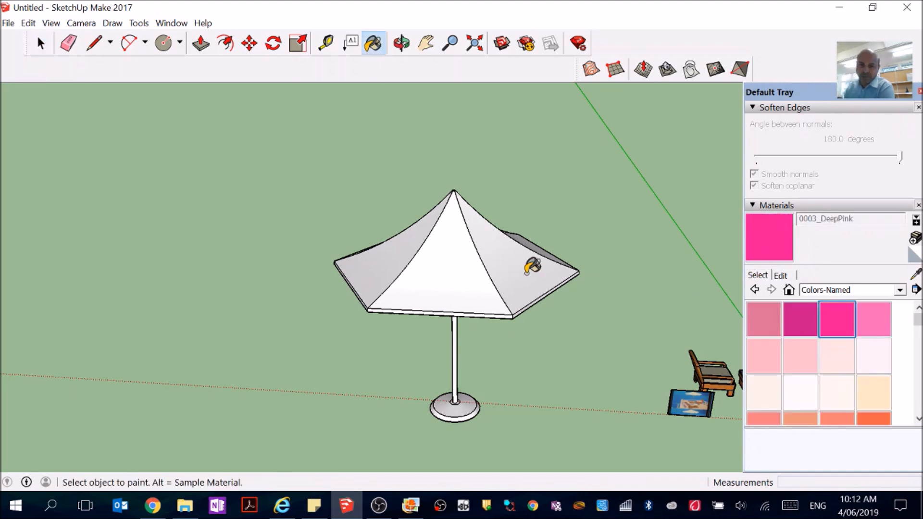
click(459, 275)
Step: Paint the canopy panel to the right of the pink one with 0038_Orange
drag(918, 326, 918, 346)
click(800, 350)
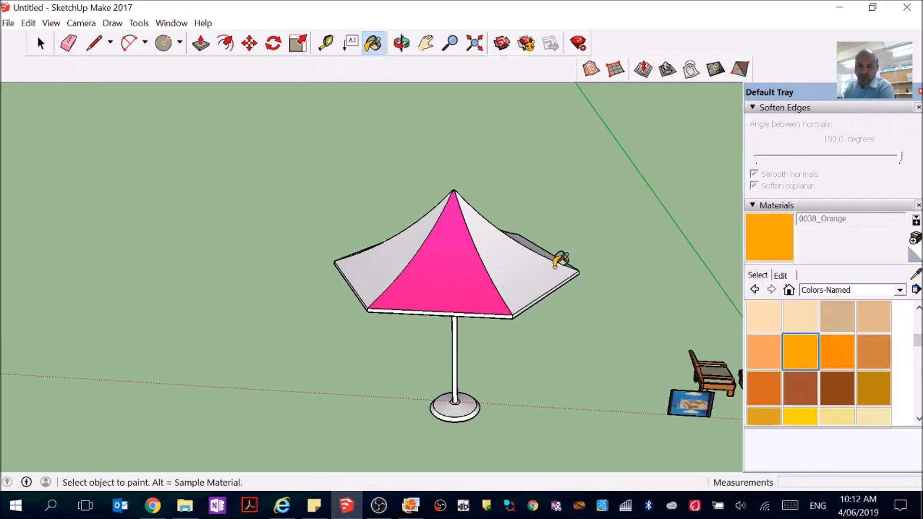
click(563, 266)
Step: Paint the canopy panel left of the pink one with 0056_Yellow and the rear panel behind the orange one with 0064_Chartreuse
drag(918, 343, 919, 355)
click(873, 317)
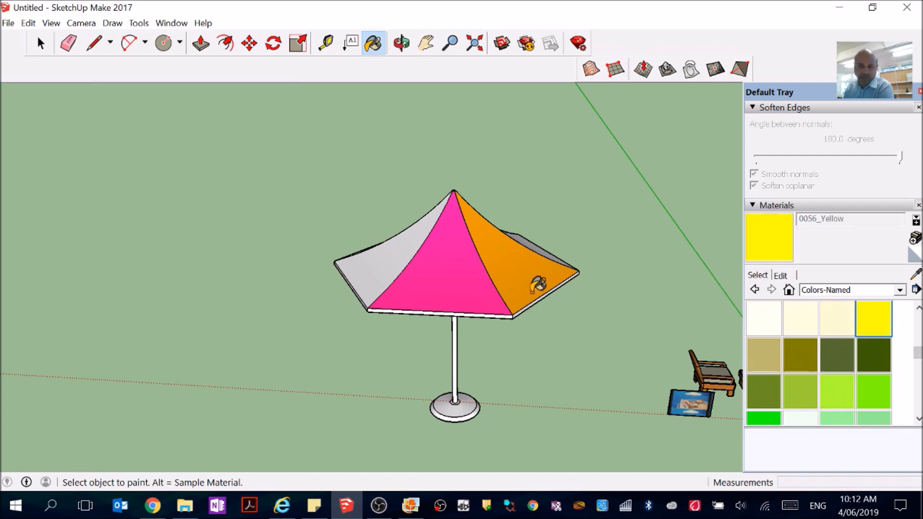
click(398, 248)
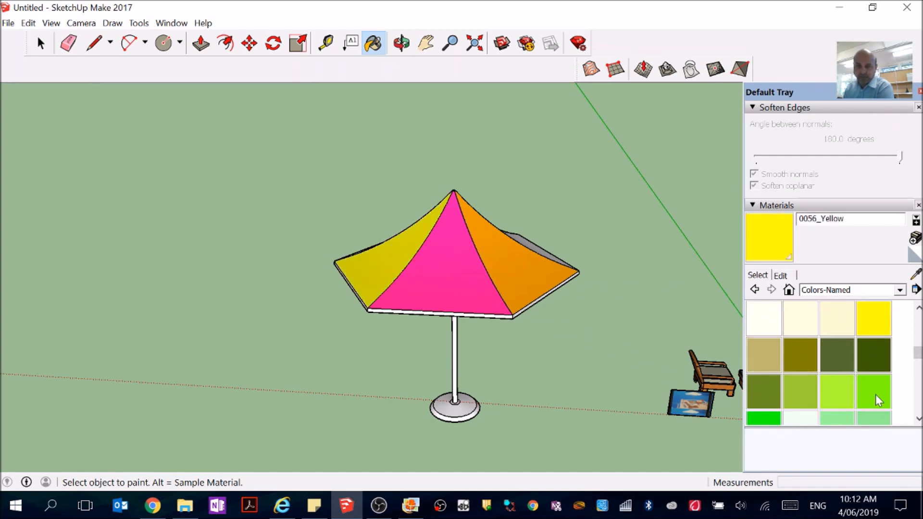
click(879, 397)
click(539, 246)
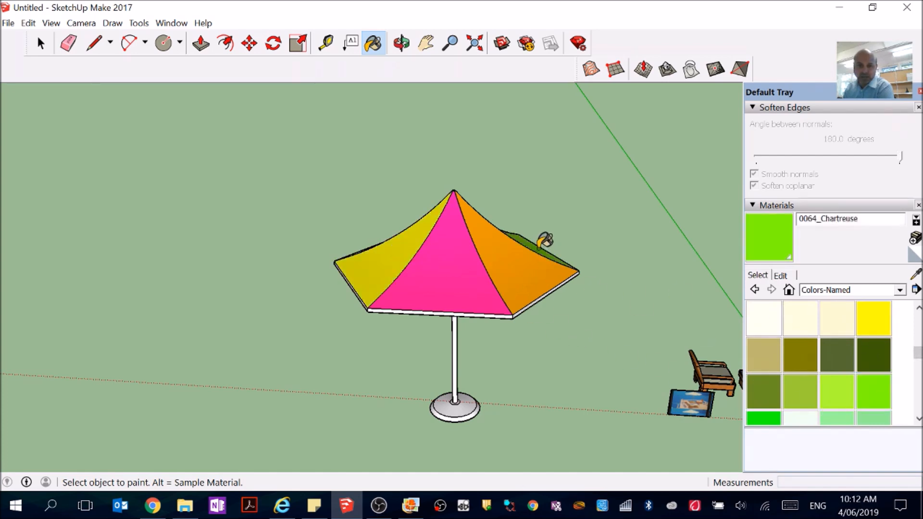
Step: Paint the unpainted canopy panel next to the chartreuse one with 0087_Cyan
click(401, 43)
drag(509, 269, 481, 294)
drag(917, 353, 918, 371)
click(835, 354)
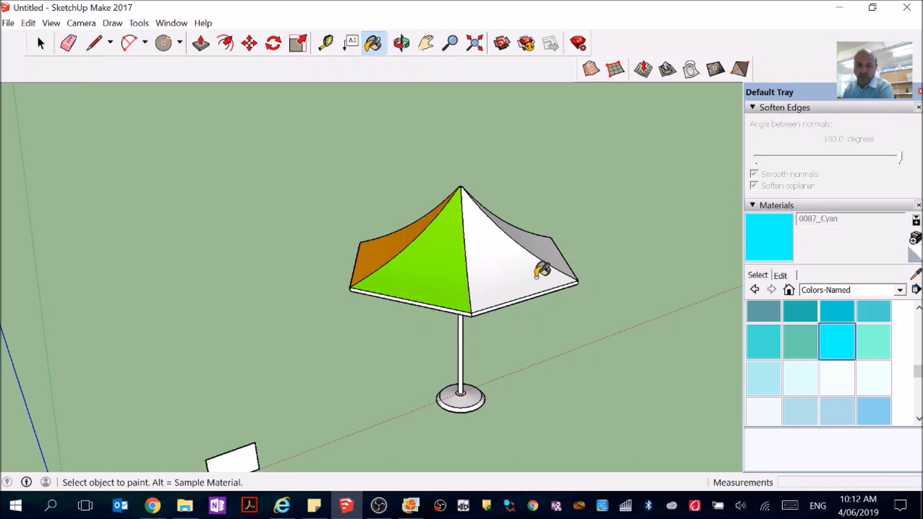
click(504, 277)
Step: Paint the remaining white canopy panel between the cyan and yellow ones with 0020_Red
click(401, 44)
drag(567, 279, 397, 301)
drag(917, 371, 915, 335)
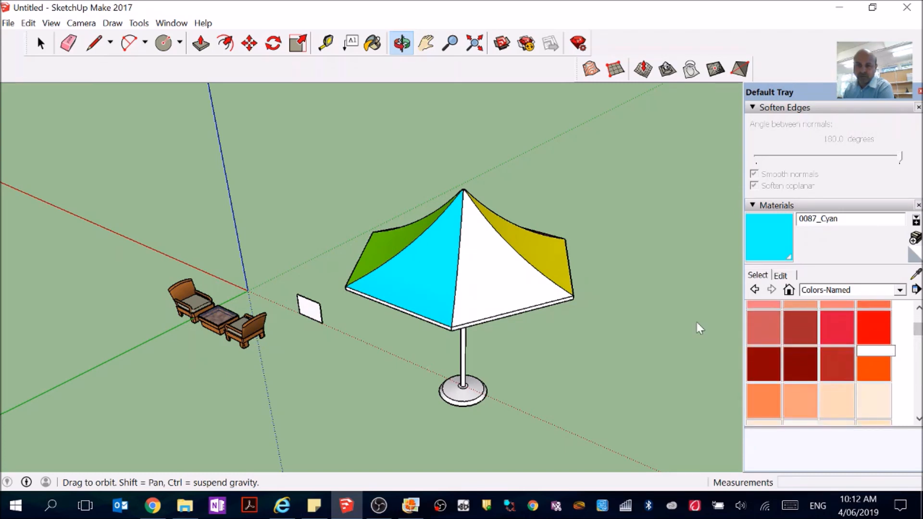
click(873, 327)
click(495, 264)
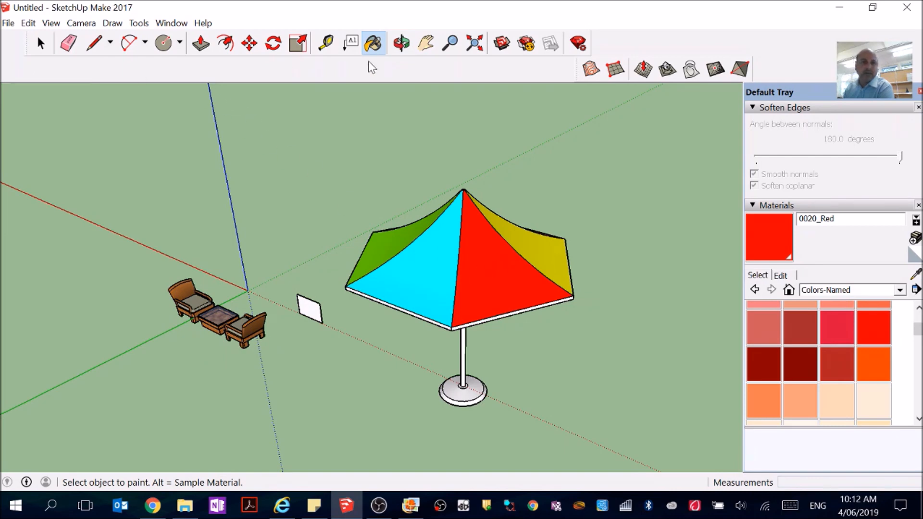
Step: Paint the pink and orange canopy panels with 0103_Blue
click(402, 44)
drag(561, 197, 614, 351)
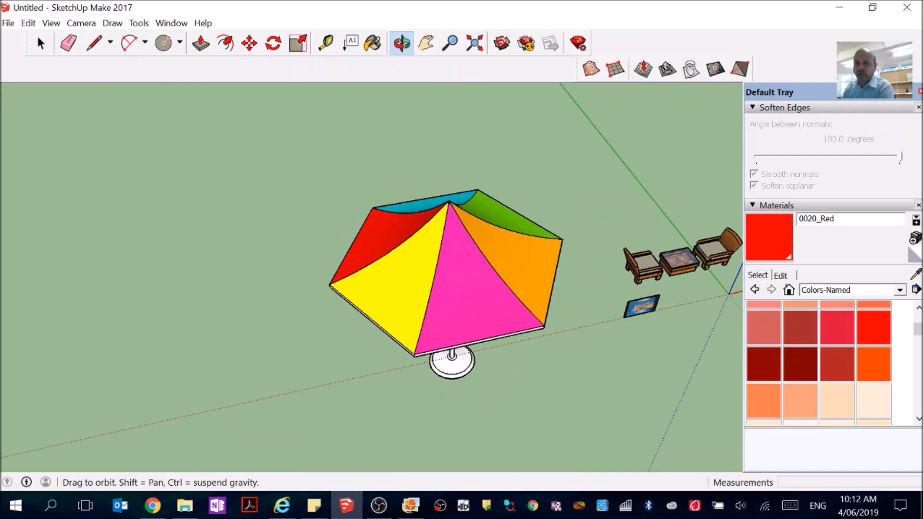
drag(916, 330, 916, 390)
click(840, 352)
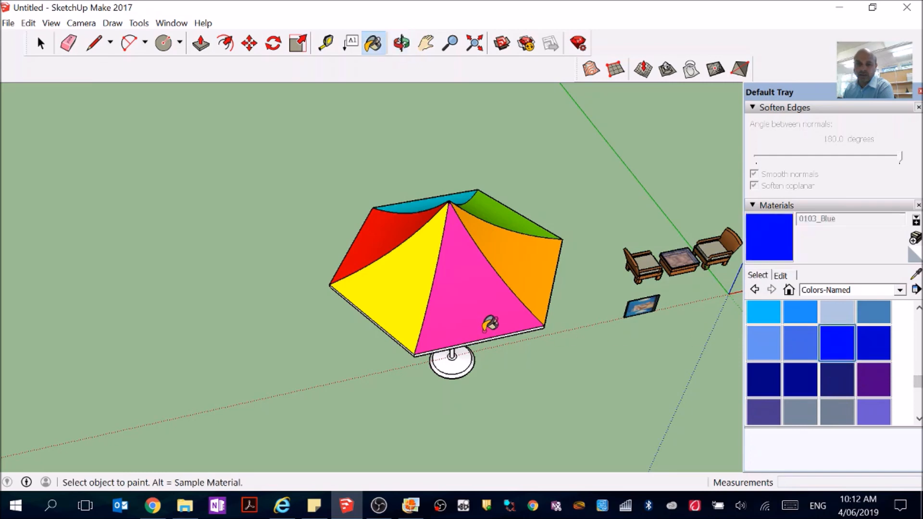
click(467, 291)
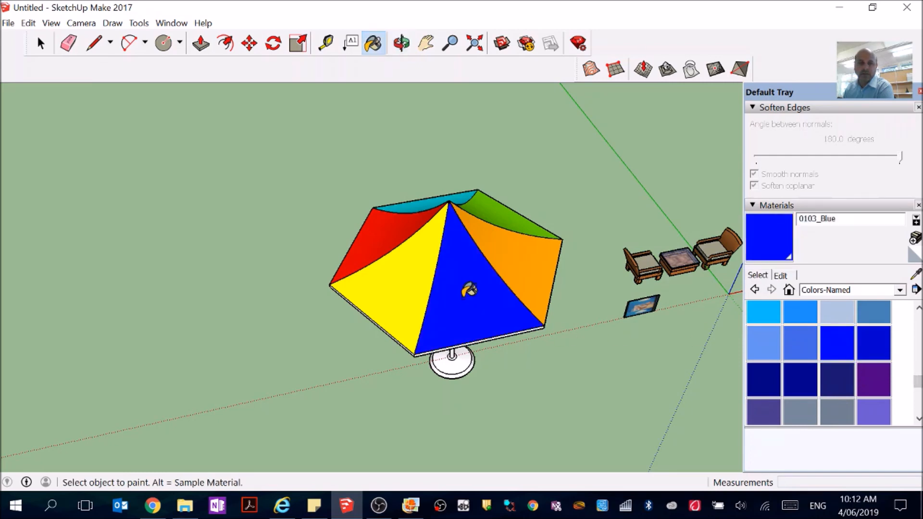
click(526, 256)
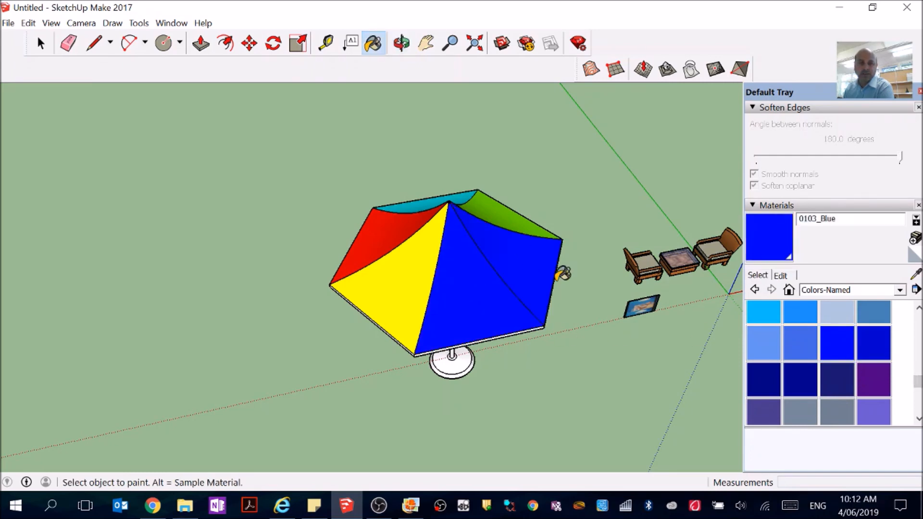
Step: Repaint the blue canopy panel next to the yellow one with 0003_DeepPink
drag(920, 383, 919, 315)
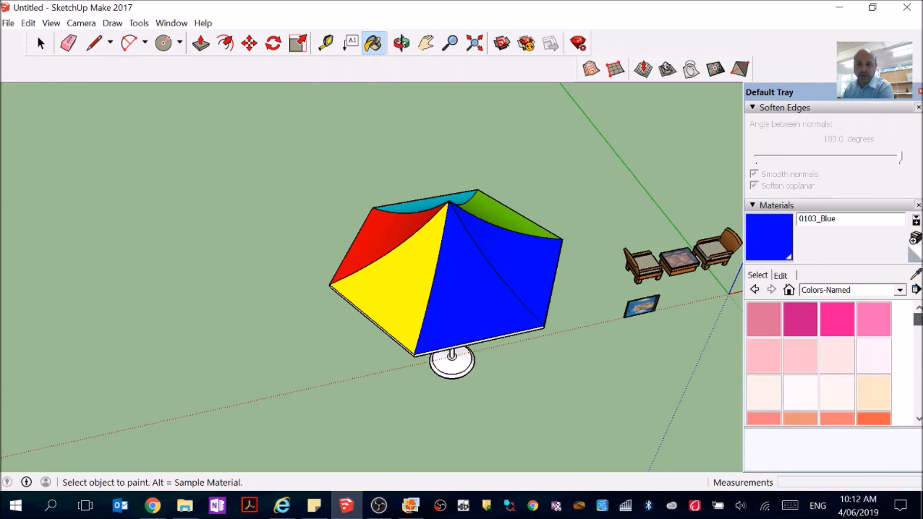
click(827, 314)
click(474, 310)
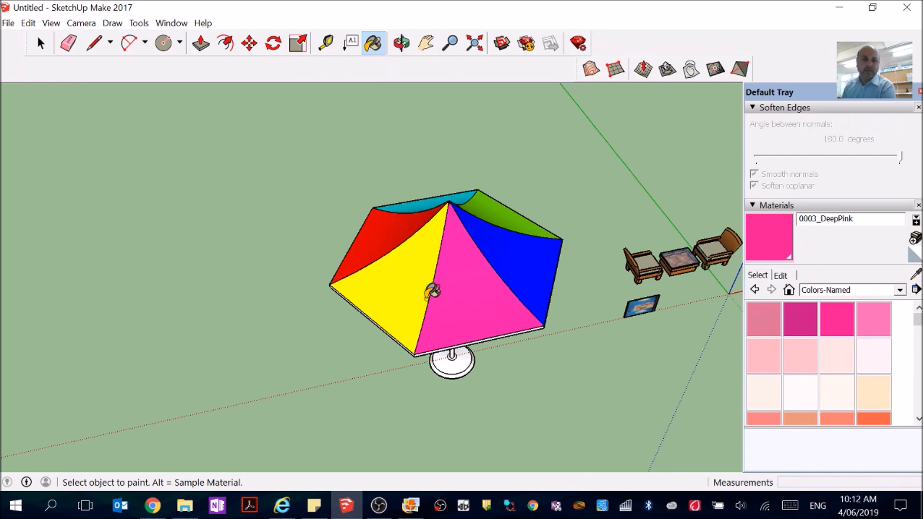
Step: Flatten the canopy by scaling it vertically from its peak to about 0.62
click(413, 41)
drag(422, 164, 476, 175)
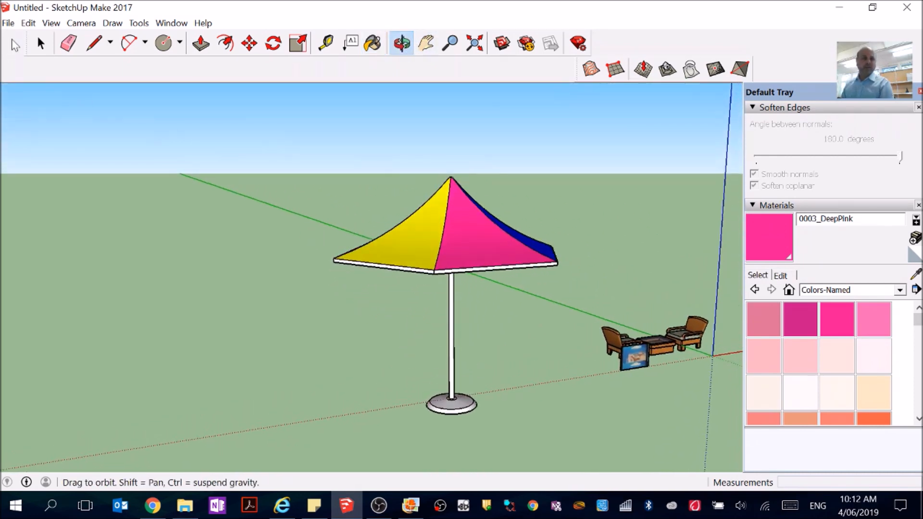
key(space)
drag(275, 137, 590, 301)
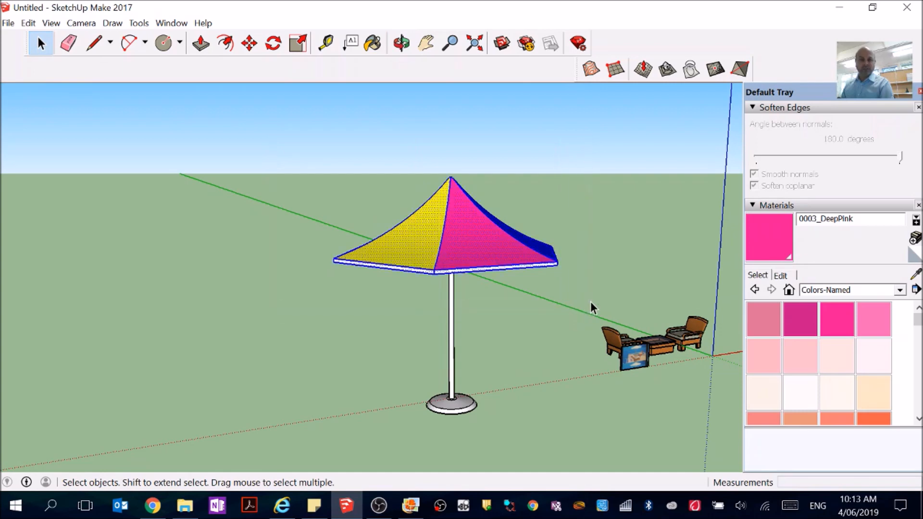
key(s)
drag(450, 177, 450, 207)
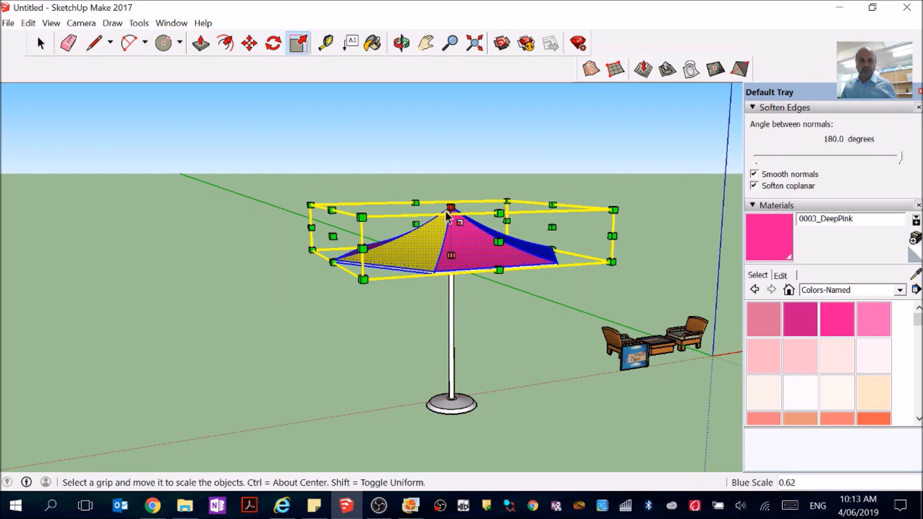
Step: Make the whole parasol a component and scale it uniformly about its centre to 0.50
click(40, 44)
click(229, 184)
drag(262, 154, 571, 445)
key(g)
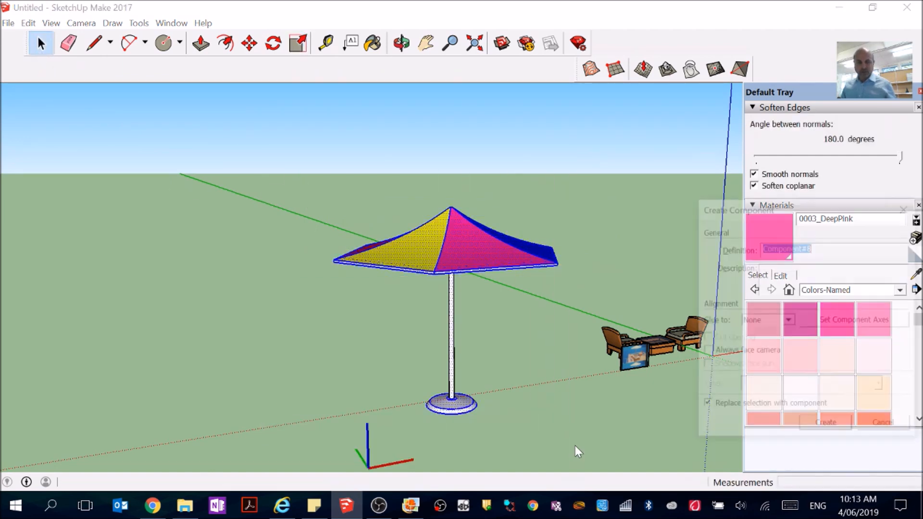
click(826, 427)
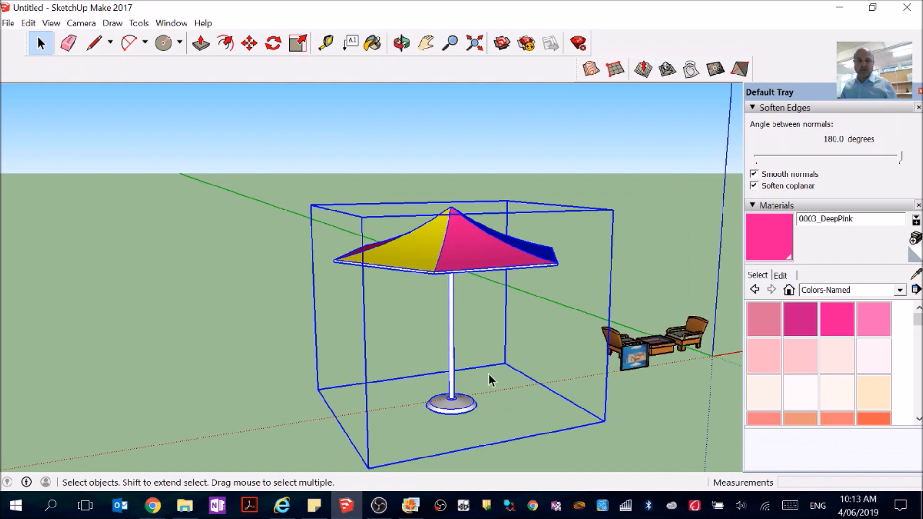
key(s)
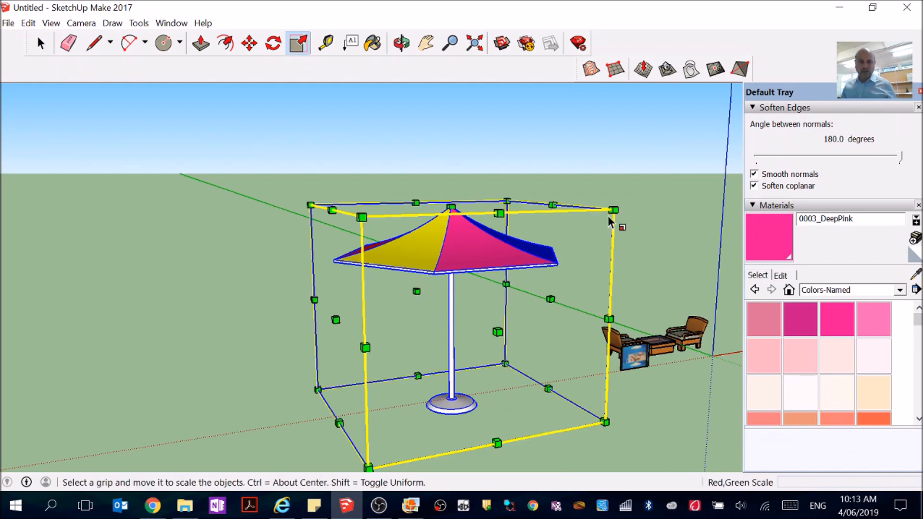
ctrl+drag(614, 208, 538, 265)
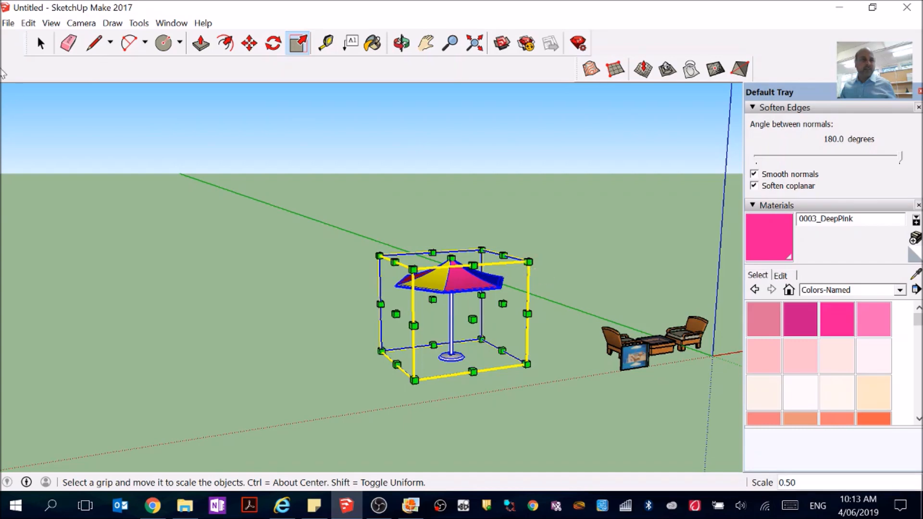
Step: In the top view, move the parasol about 11.94 m to just behind the table and armchairs
click(81, 23)
mouse_move(145, 68)
click(210, 68)
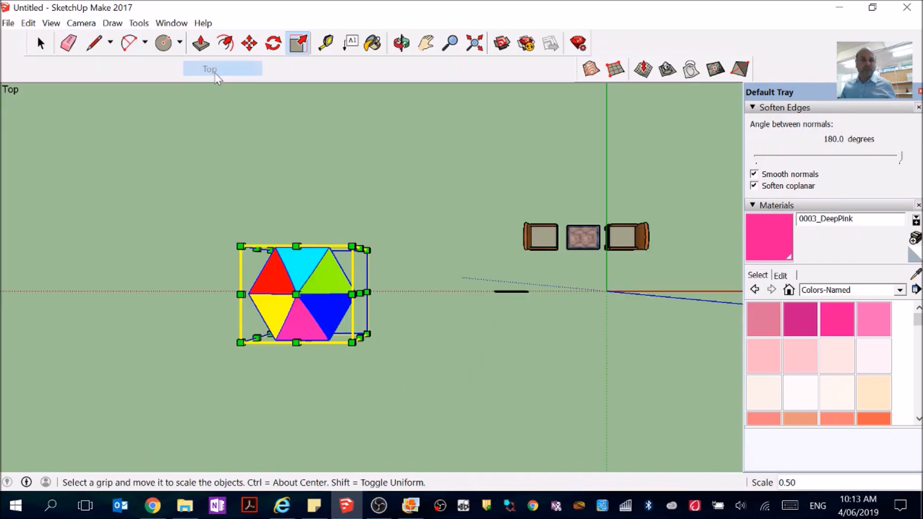
click(249, 44)
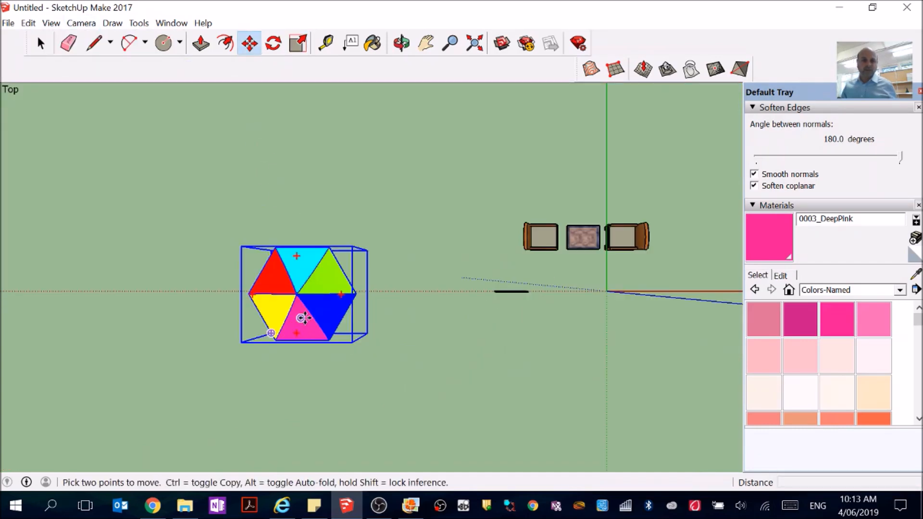
drag(288, 296, 594, 184)
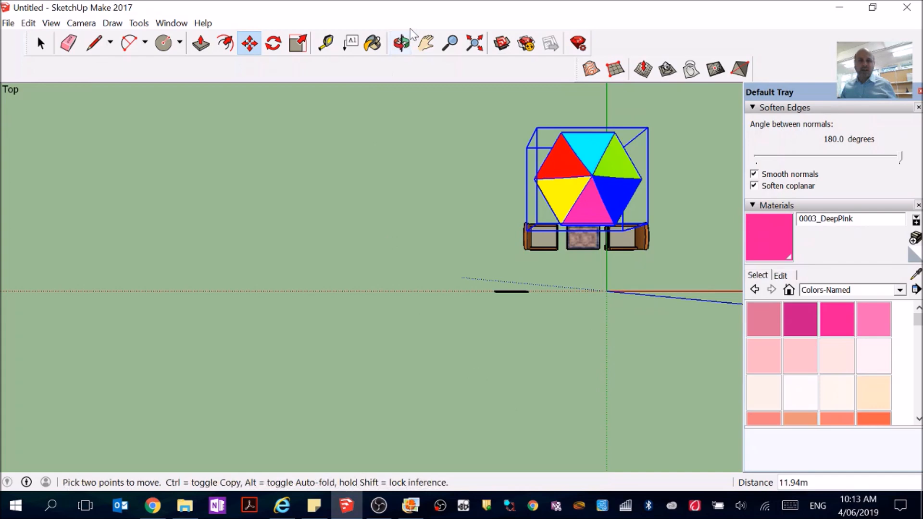
Step: Move the raised parasol about 5.78 m down and closer to the furniture, bringing its base level with the chair legs
click(401, 42)
drag(646, 412, 408, 256)
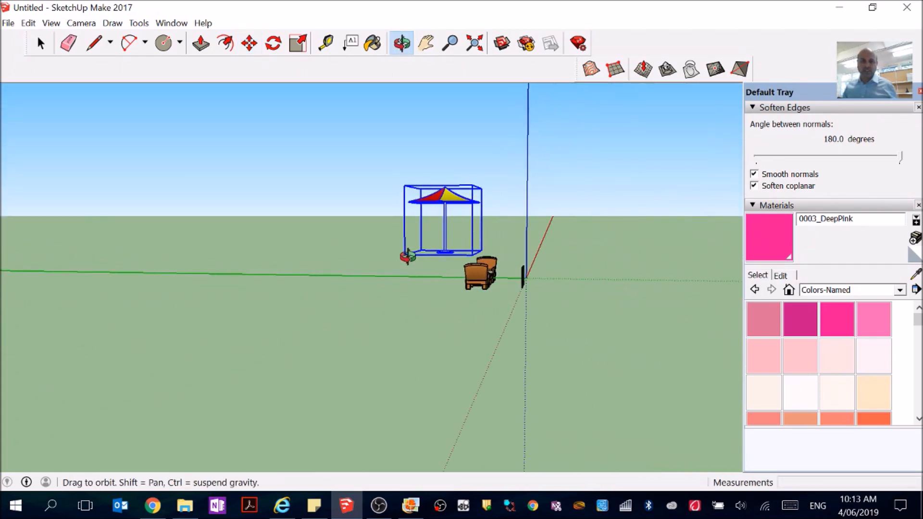
scroll(442, 241, up, 4)
drag(458, 272, 481, 255)
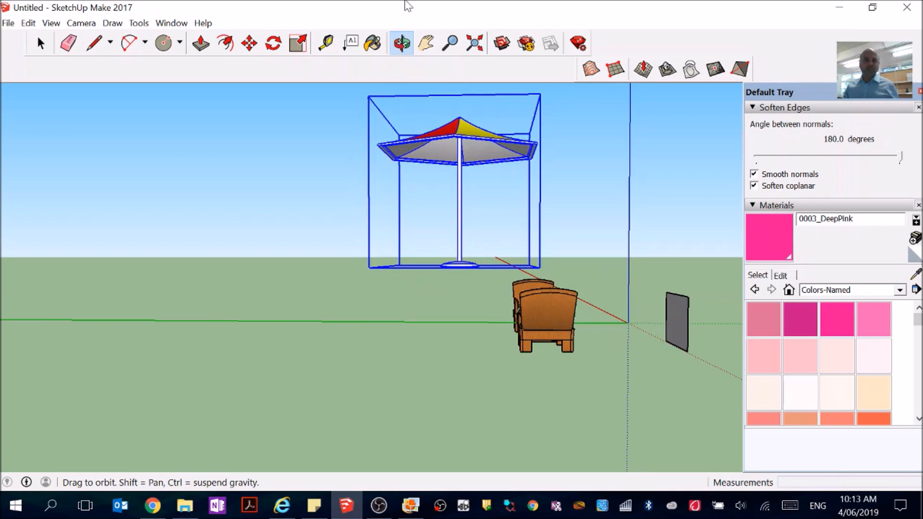
click(249, 43)
click(468, 146)
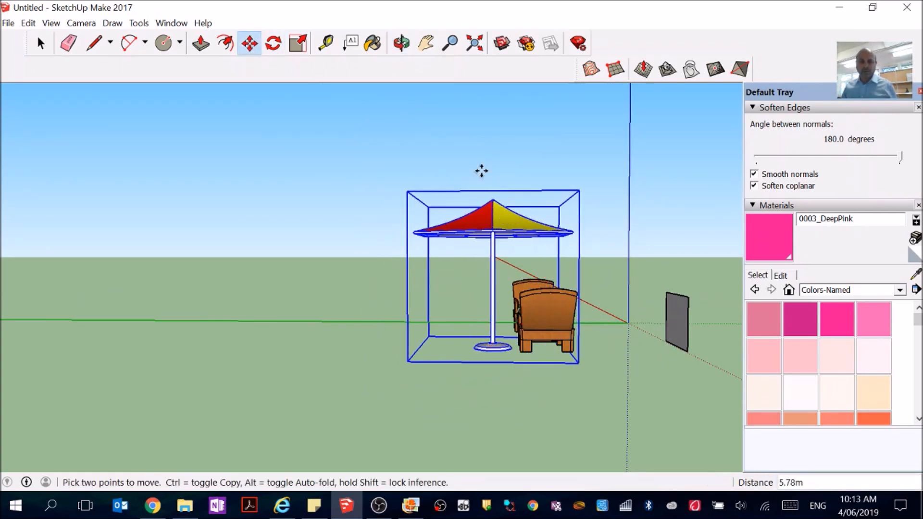
Step: Move the parasol about 1.70 m along the red axis to centre its pole behind the table
click(401, 43)
drag(600, 308, 543, 279)
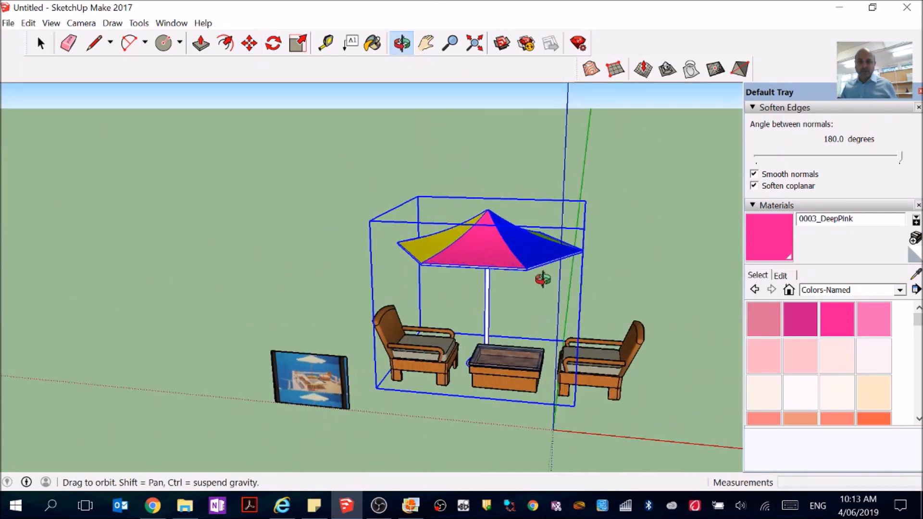
click(249, 43)
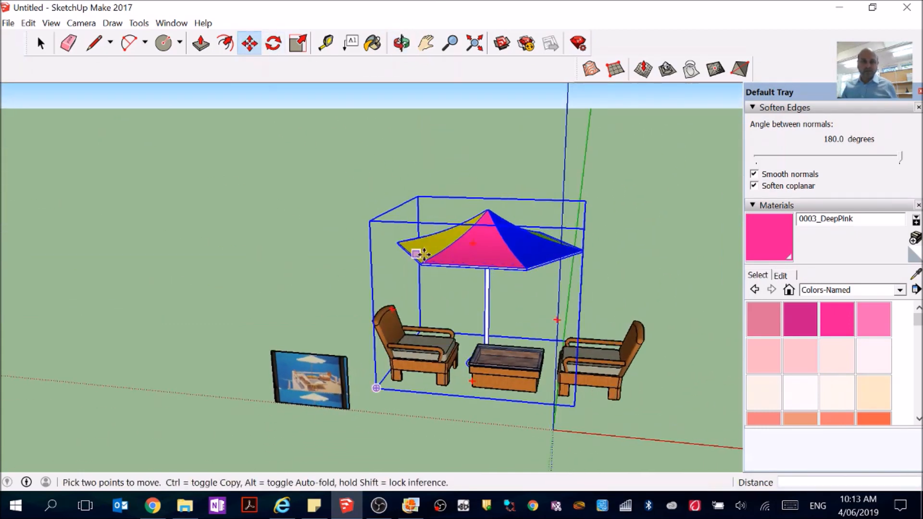
click(474, 294)
click(502, 290)
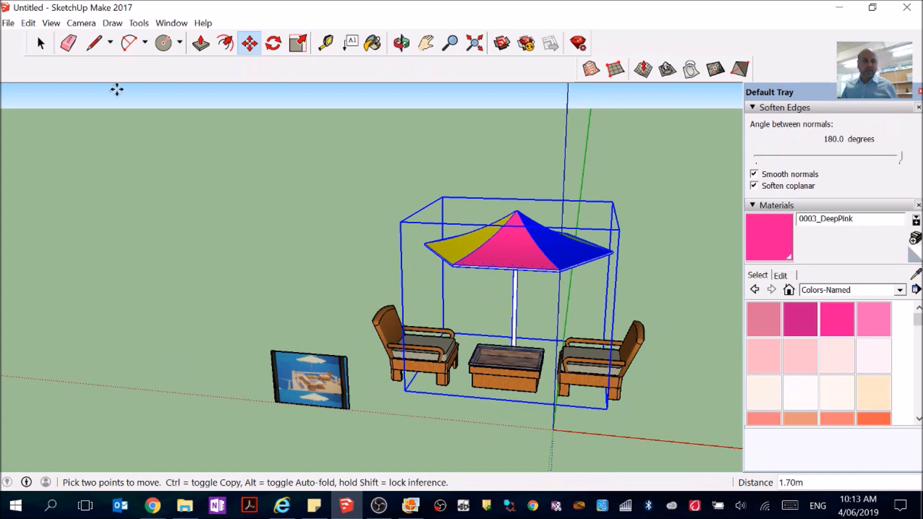
Step: Erase the reference photo standing beside the furniture
key(e)
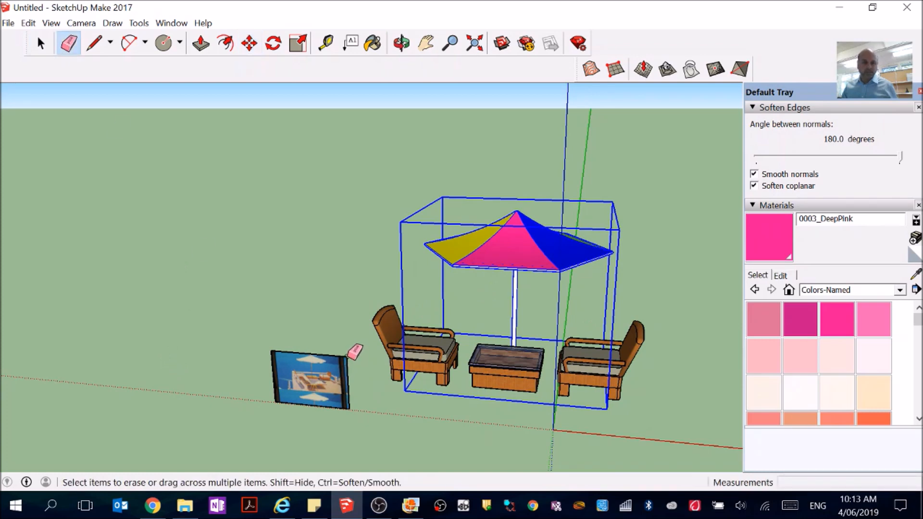
click(341, 360)
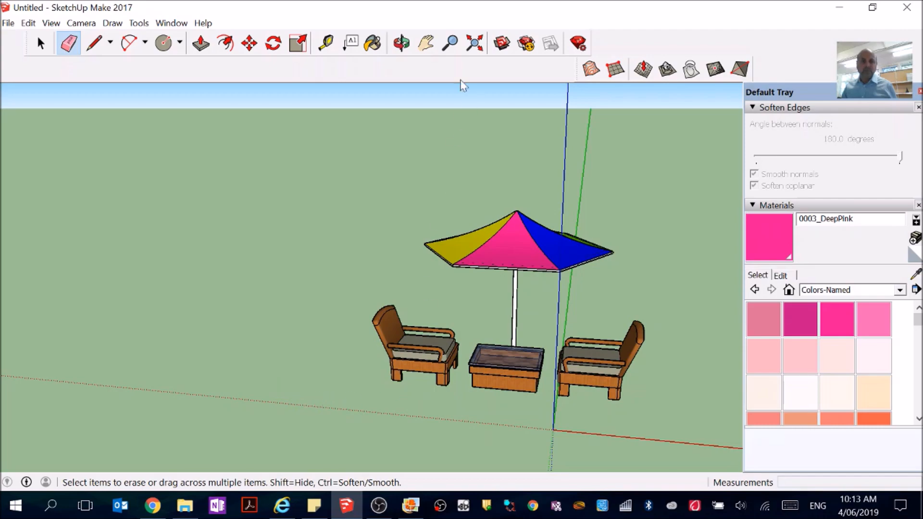
Step: Examine the complete terrace set from several sides, close up and from a distance
click(401, 44)
drag(529, 169, 159, 337)
scroll(532, 374, up, 5)
scroll(445, 426, down, 5)
scroll(465, 243, up, 5)
drag(517, 330, 267, 340)
drag(706, 372, 616, 303)
scroll(582, 370, down, 3)
scroll(579, 370, down, 2)
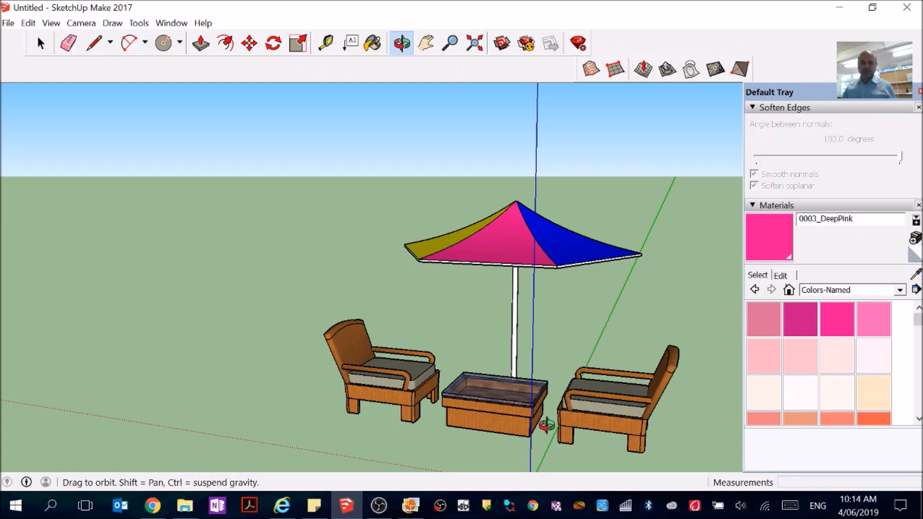
drag(531, 346, 542, 338)
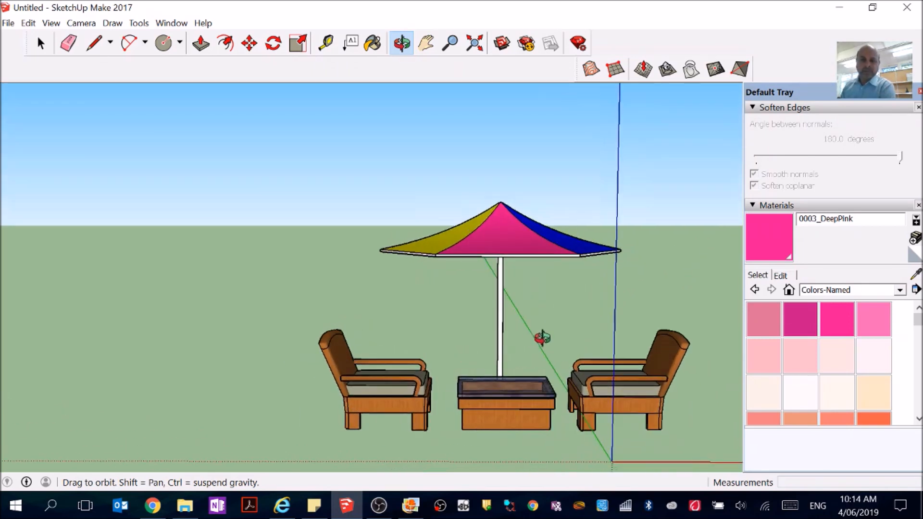